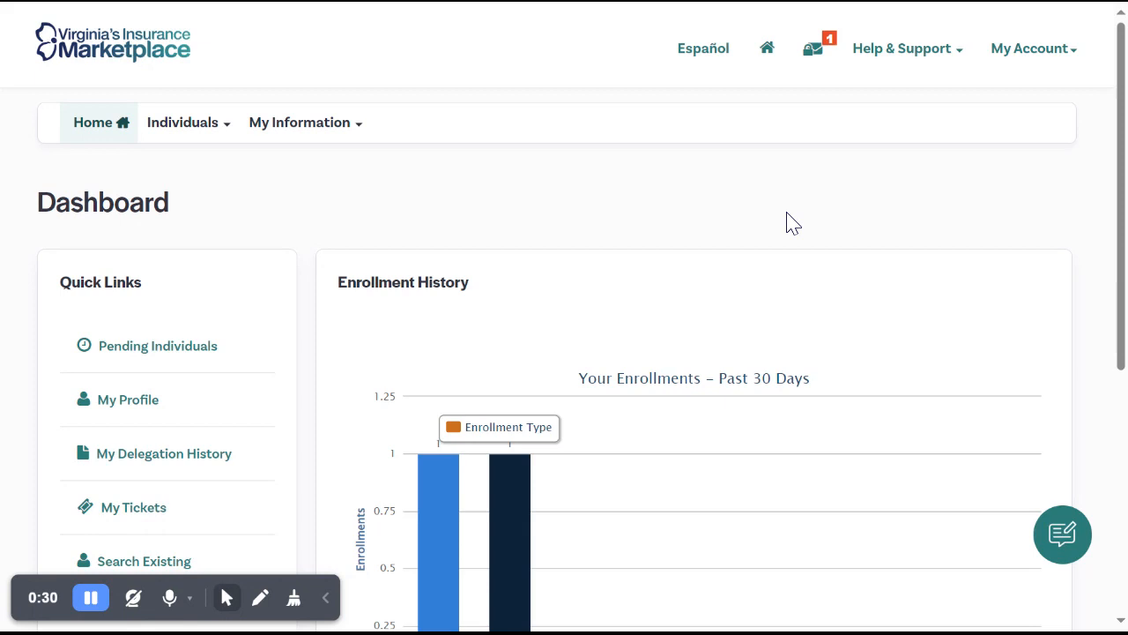
Open the search for existing consumers and attest to having permission to perform the search.
scroll(794, 223, "down", 2)
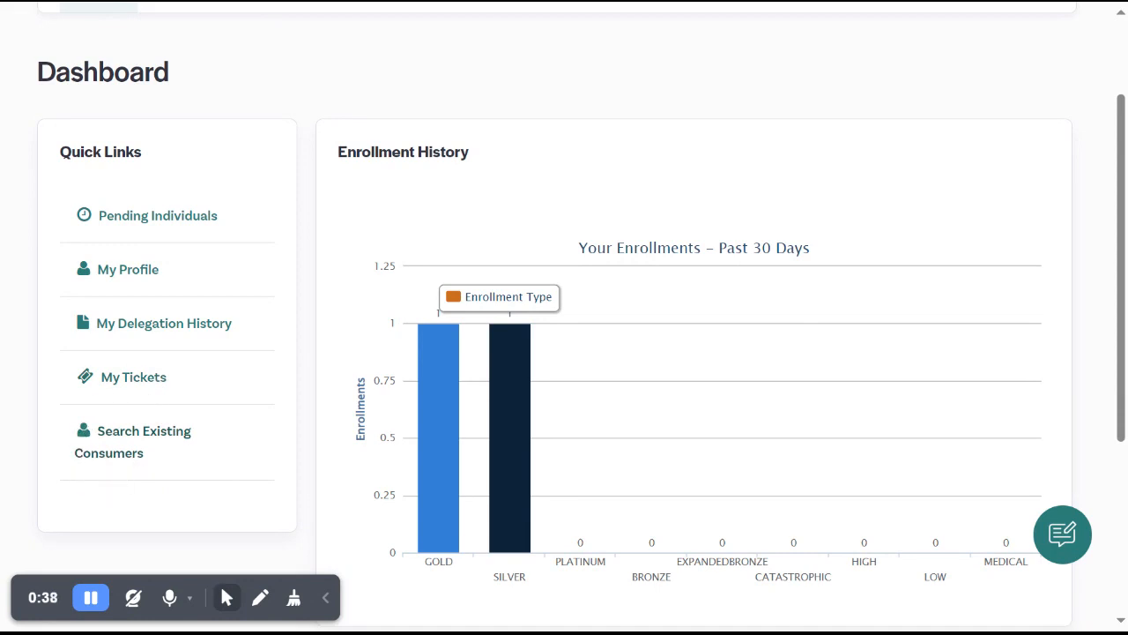
left_click(124, 459)
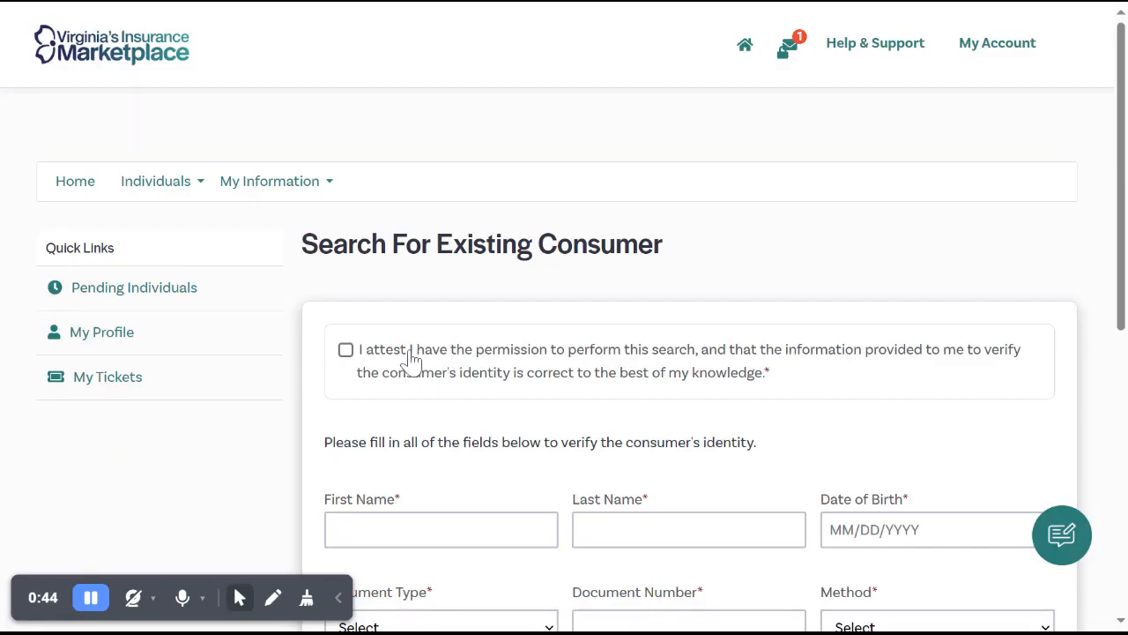
left_click(414, 350)
Fill in the consumer's first name, last name and date of birth for identity verification.
scroll(548, 307, "down", 1)
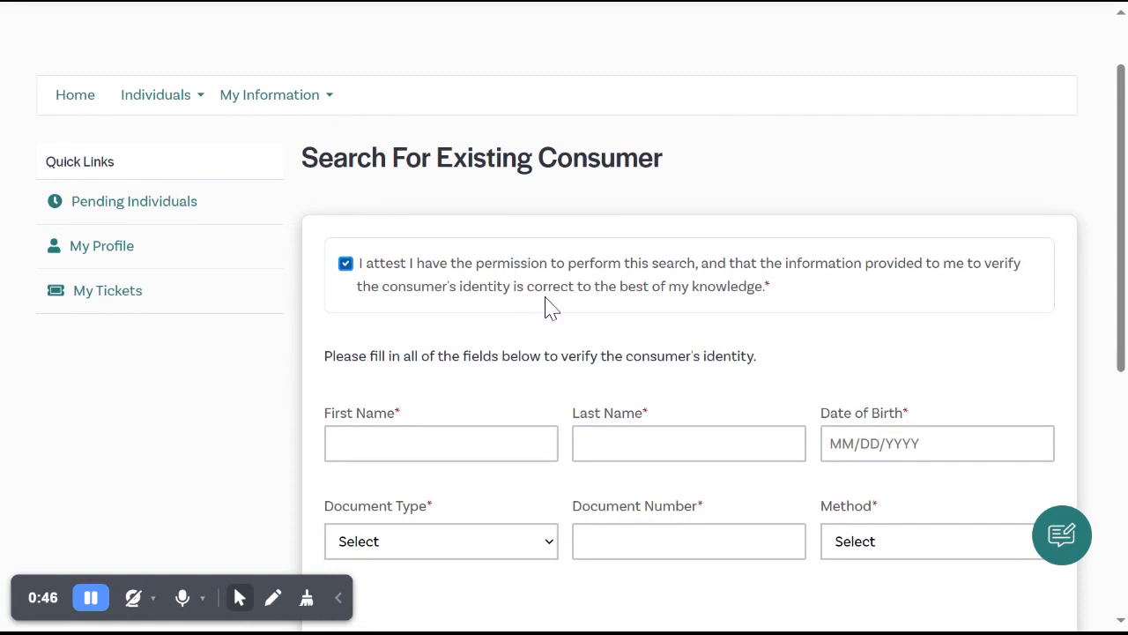
scroll(582, 348, "down", 1)
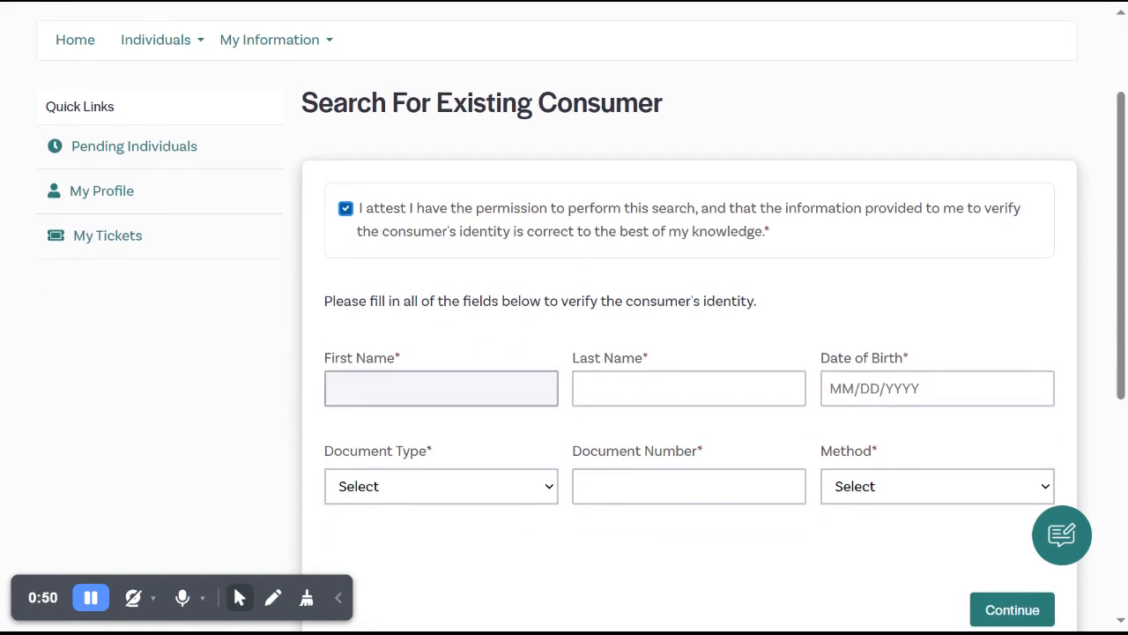
left_click(441, 389)
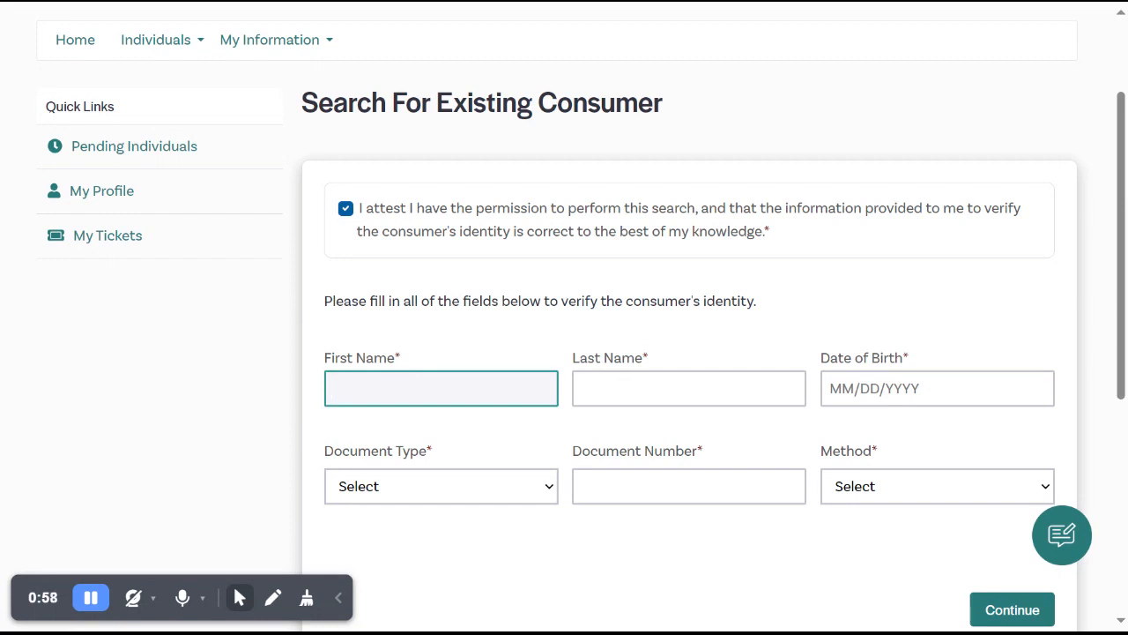
key("Tab")
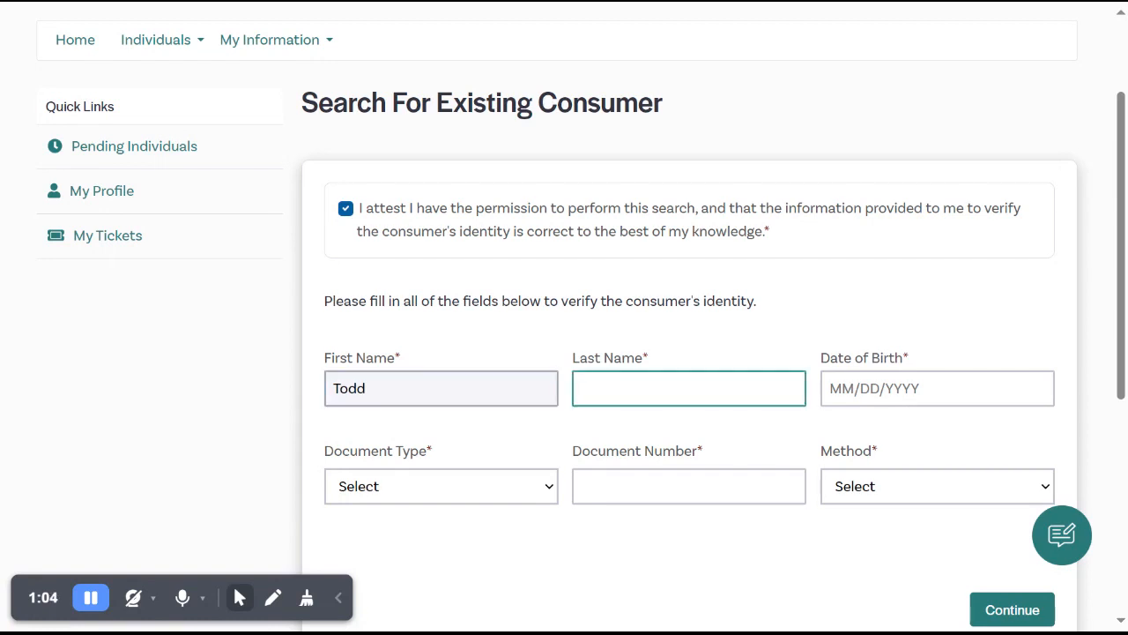
key("Tab")
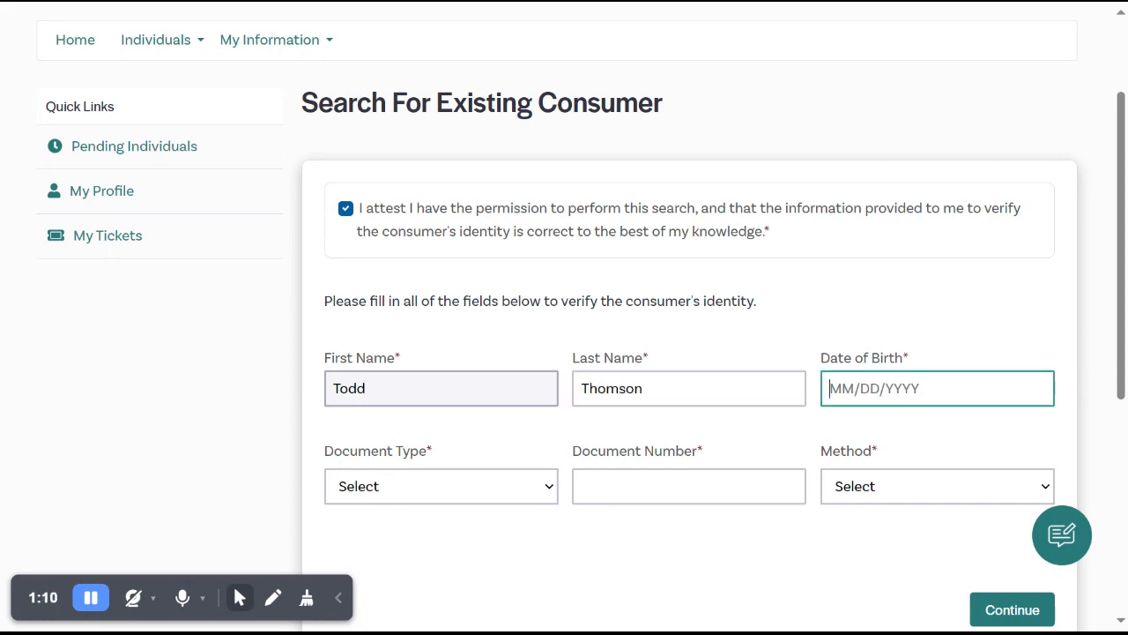
type("01/01/2000")
Set the document type to the state-issued driver's license, enter the document number, choose Over Phone as the method, and continue.
left_click(432, 500)
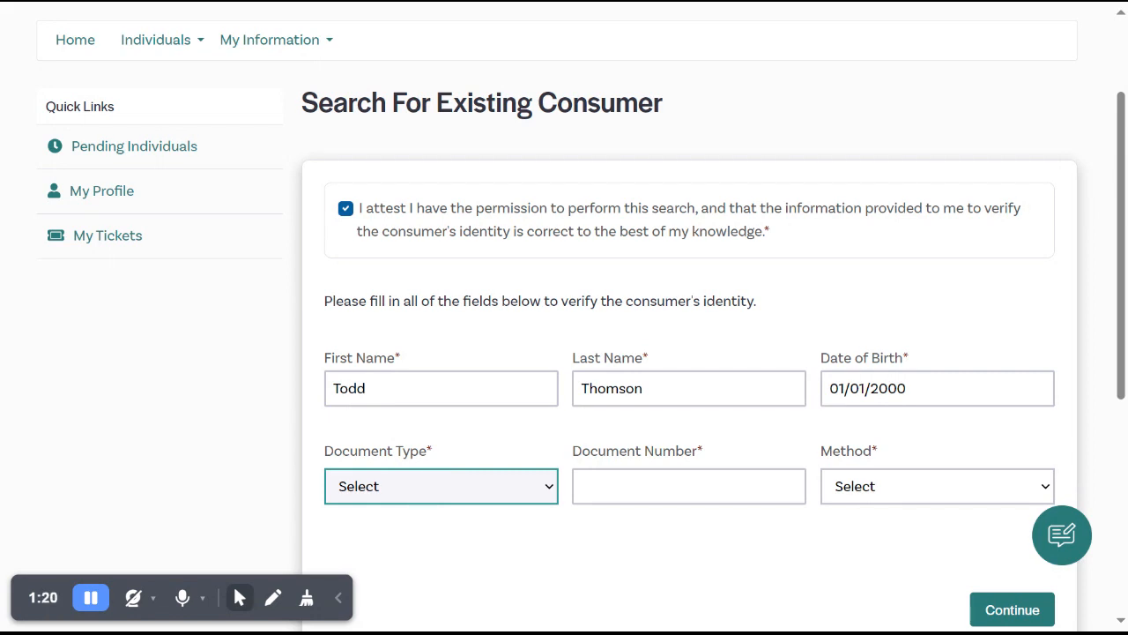
key("Down")
left_click(609, 485)
type("13245")
left_click(852, 499)
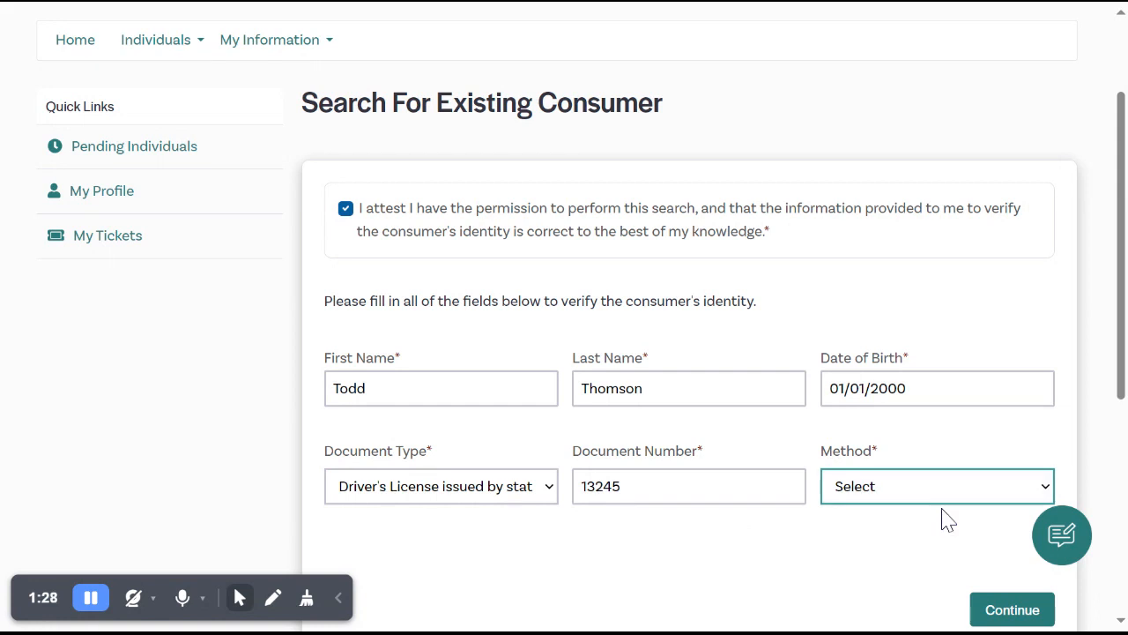
left_click(945, 567)
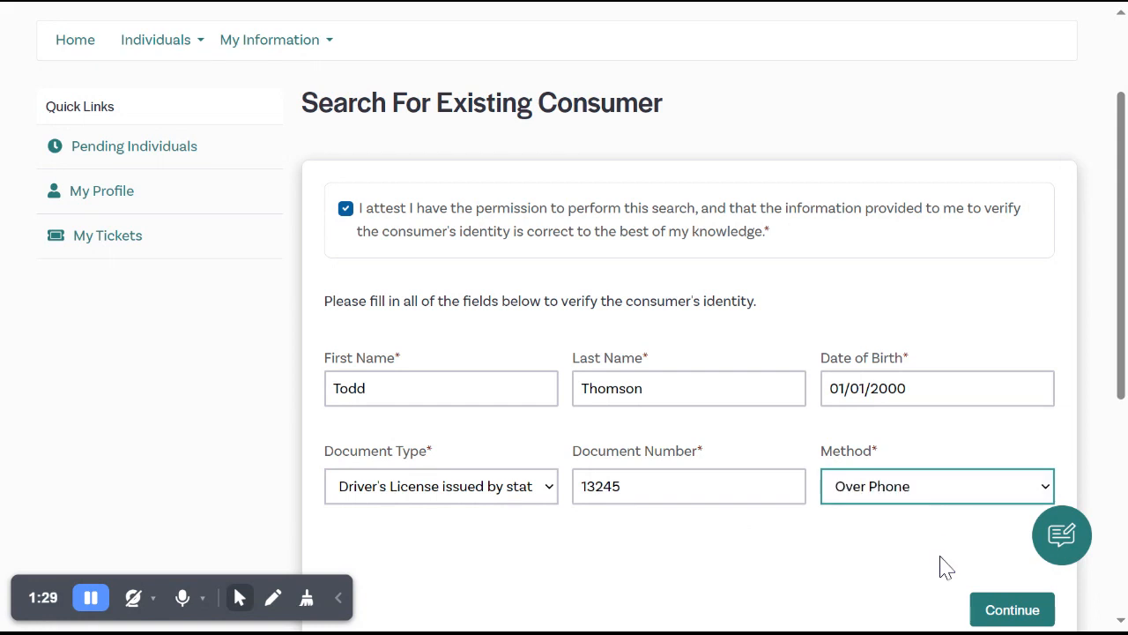
left_click(999, 617)
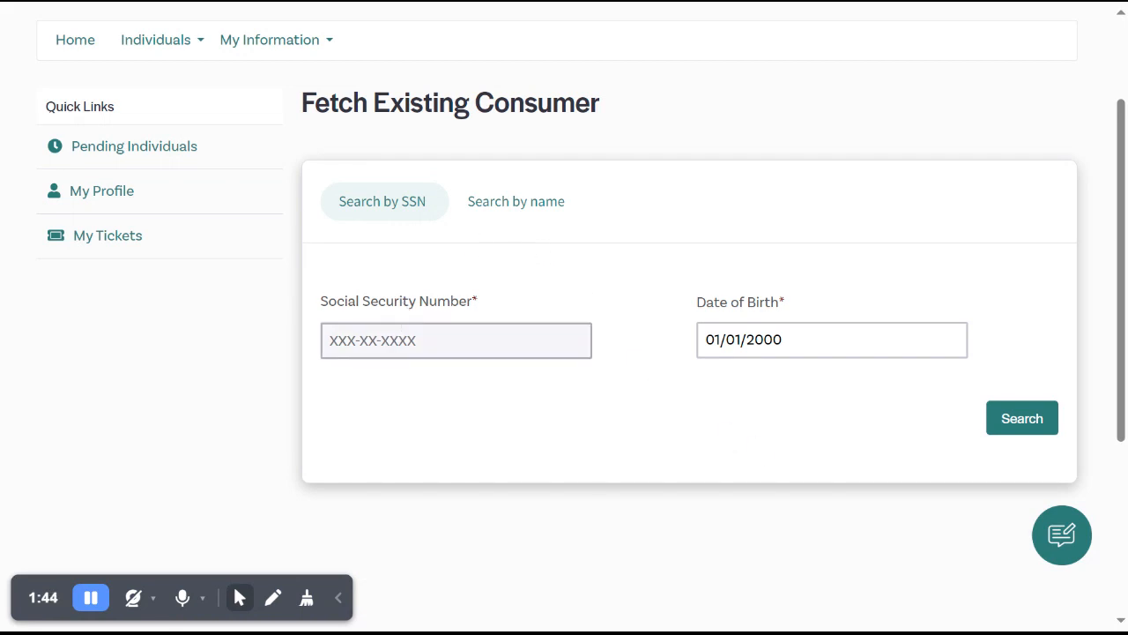
Search for the existing consumer by name instead of SSN, and start a new application.
left_click(517, 213)
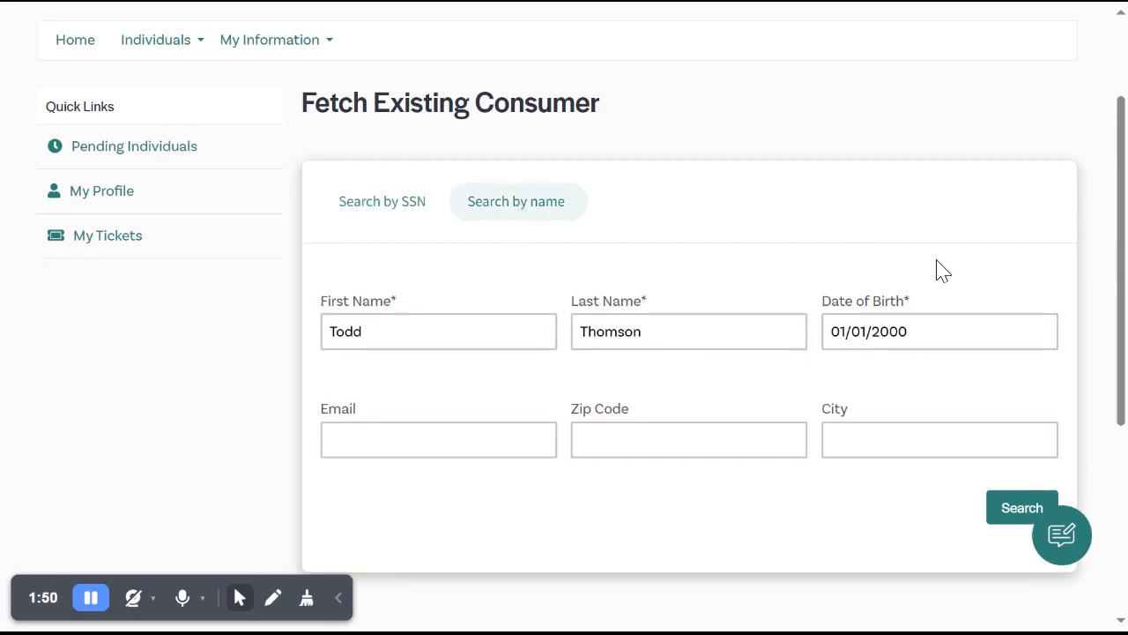
left_click(1002, 511)
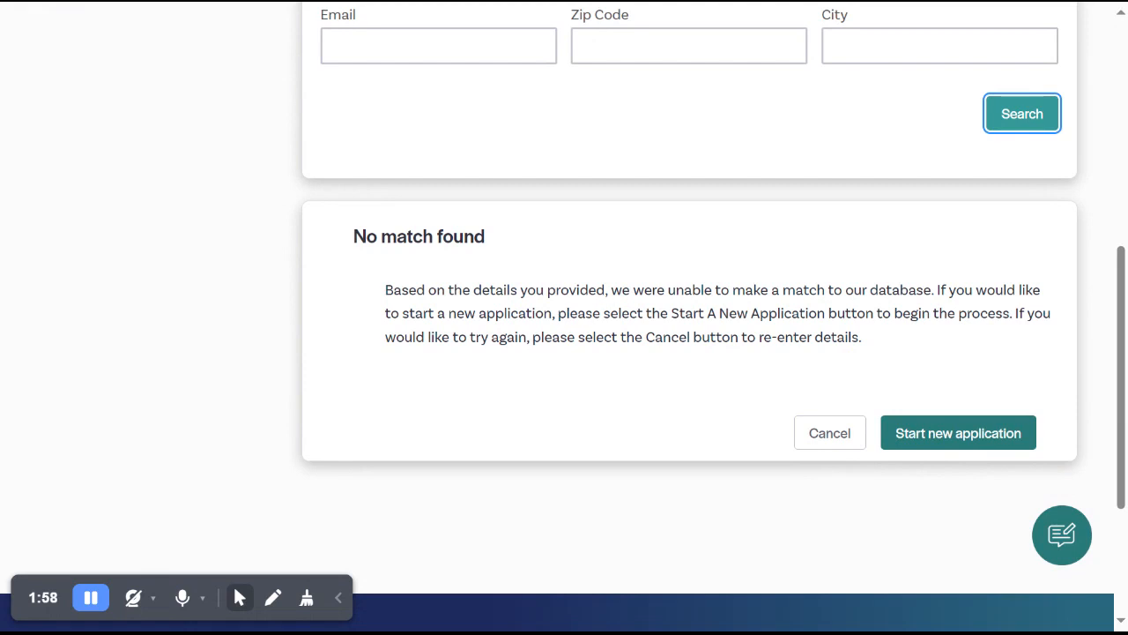
left_click(989, 449)
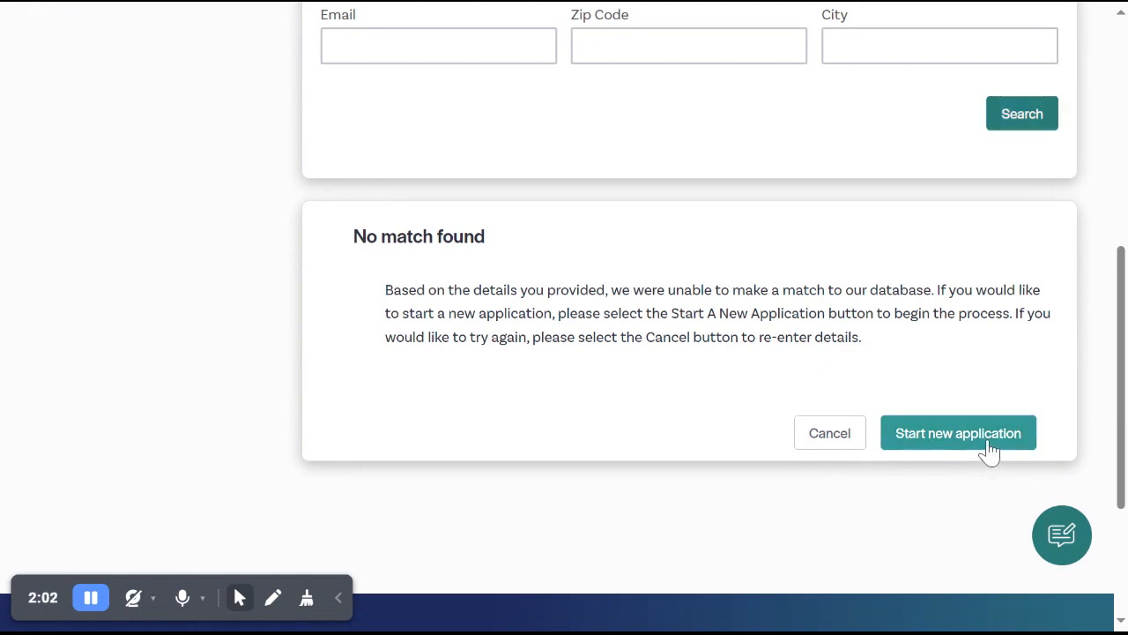
Enter the customer's first name, last name and date of birth in the new customer record.
left_click(718, 373)
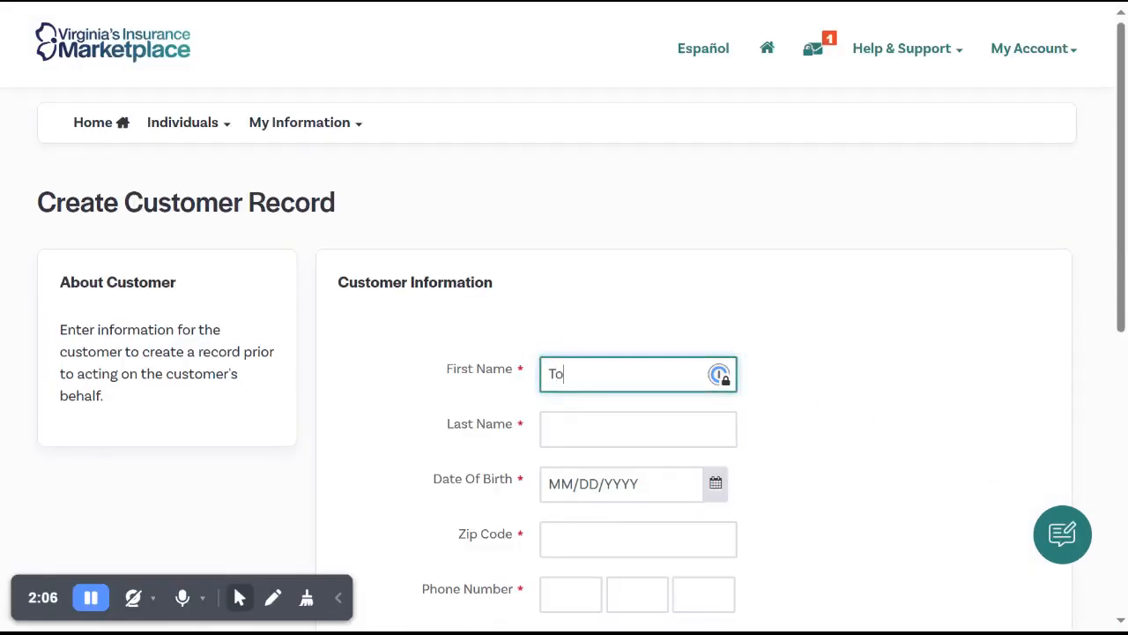
key("Tab")
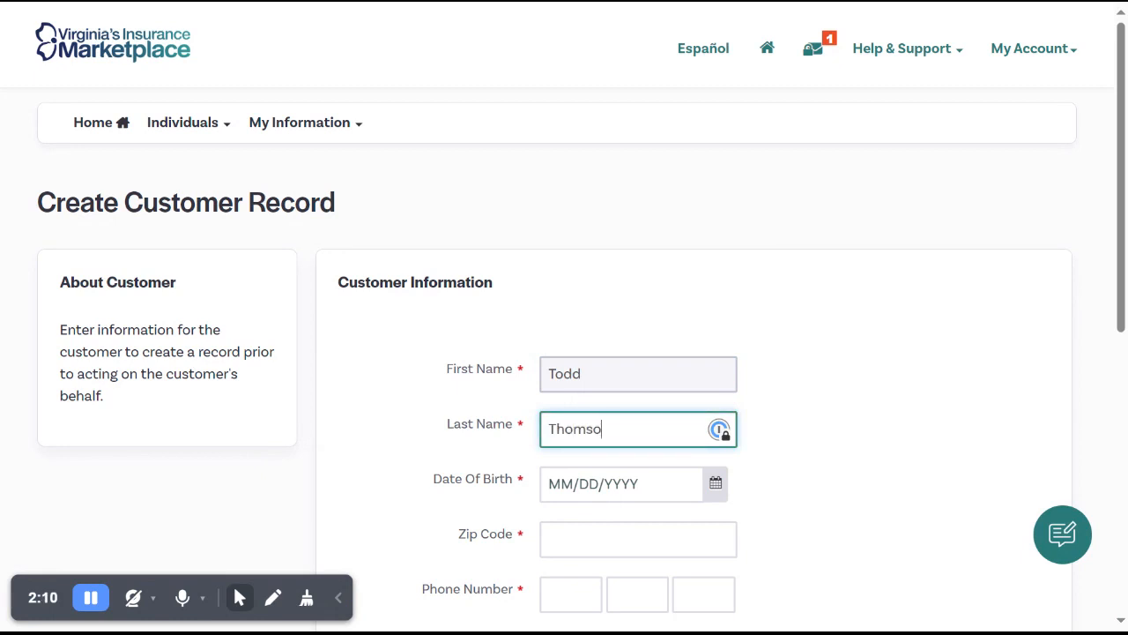
key("Tab")
type("01/01/")
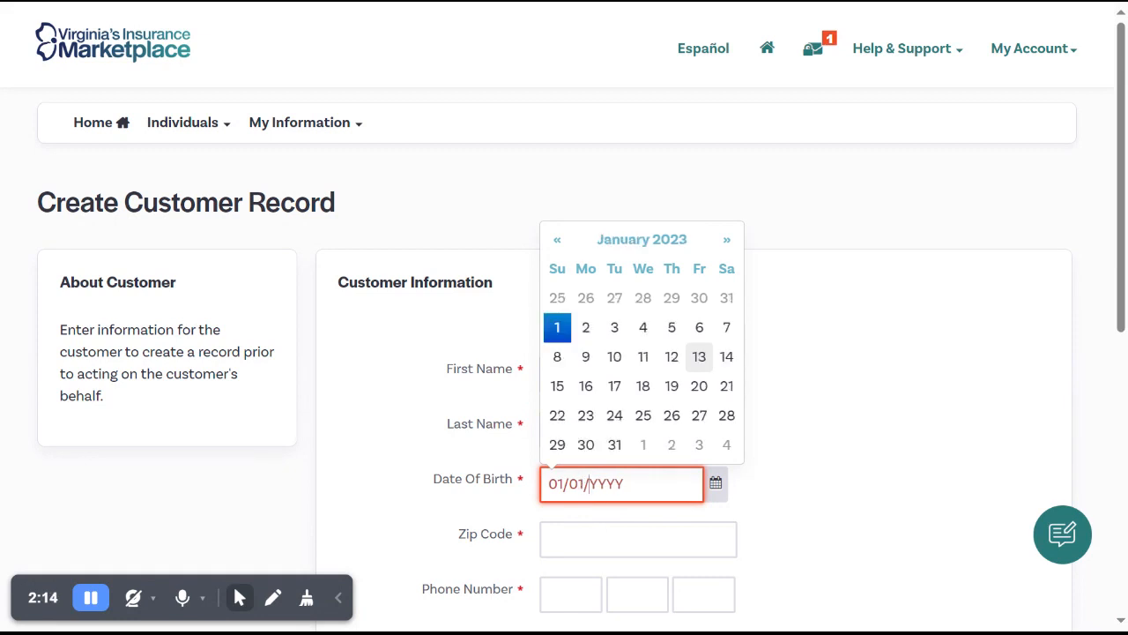
type("2000")
key("Tab")
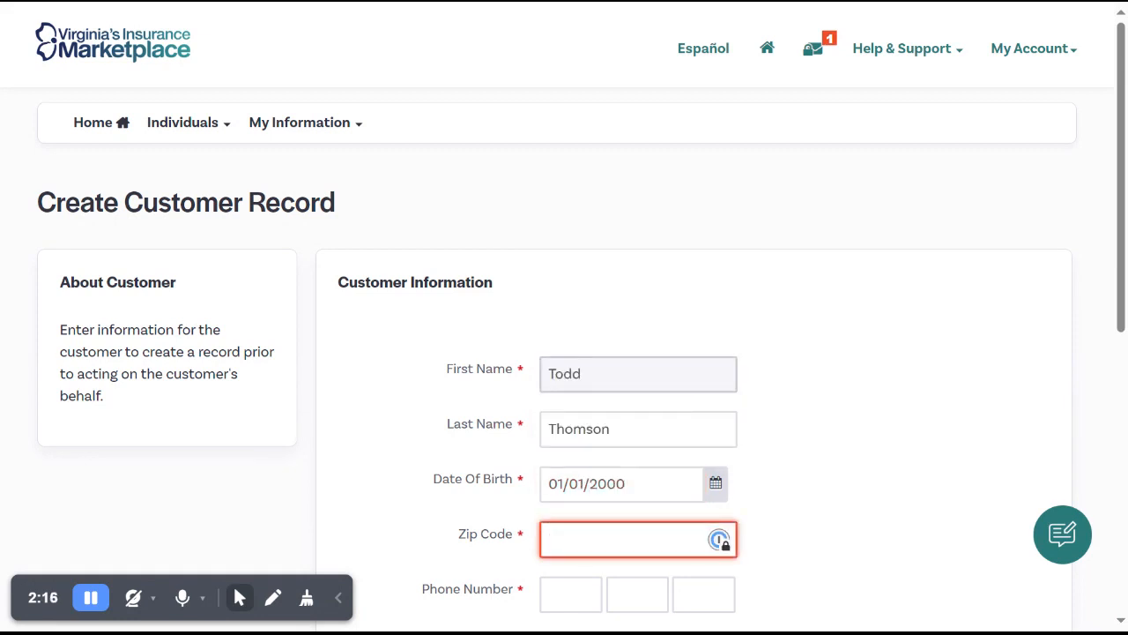
Complete the customer record's contact details with the ZIP code, a valid phone number and the email address.
scroll(564, 352, "down", 2)
key("Tab")
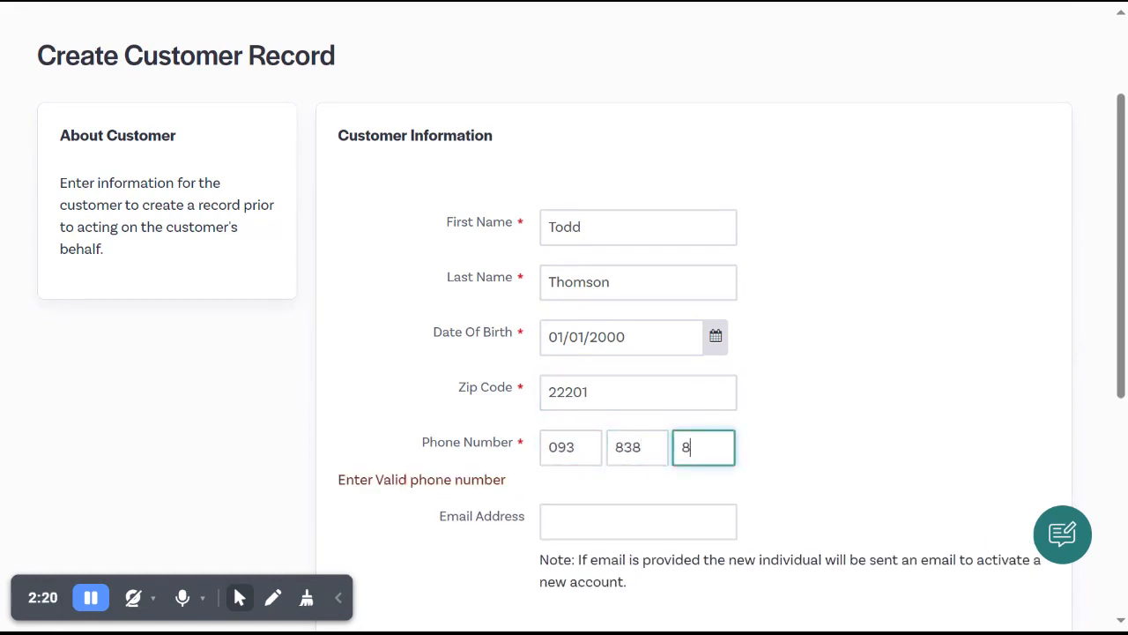
key("shift+Tab")
key("shift+Tab")
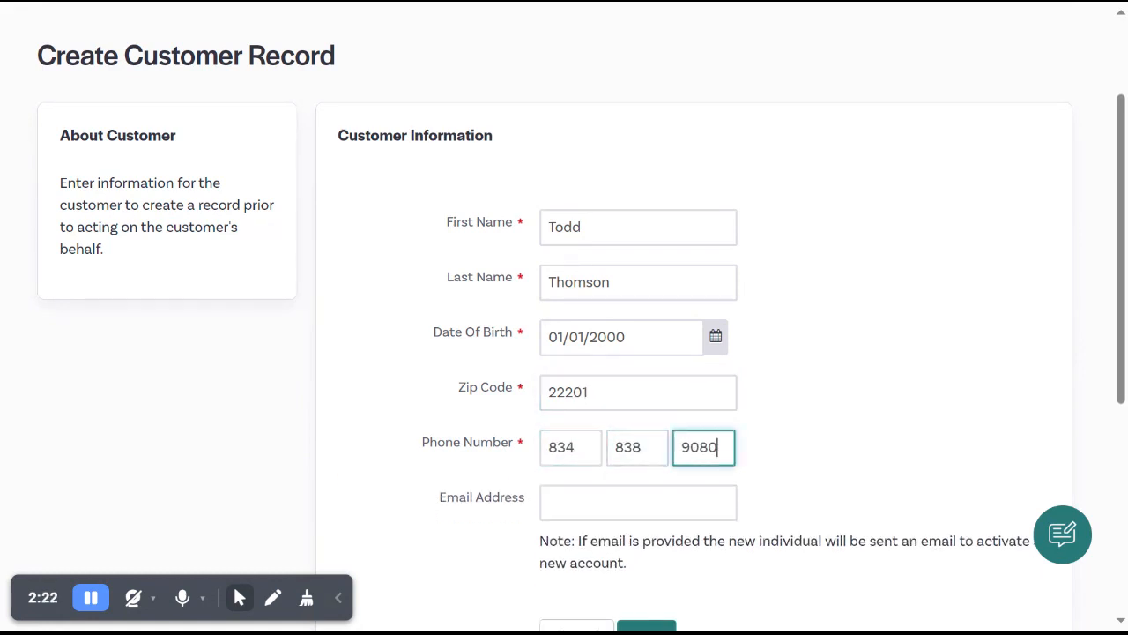
key("Tab")
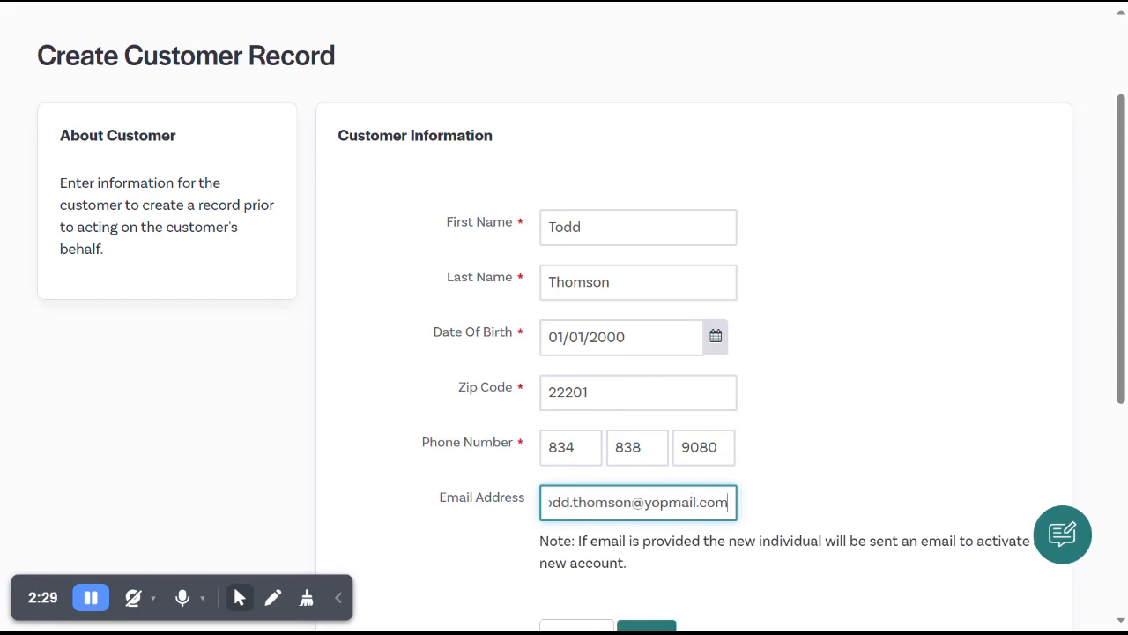
Submit the customer record and proceed to the customer's Individual View.
scroll(564, 352, "down", 1)
left_click(644, 536)
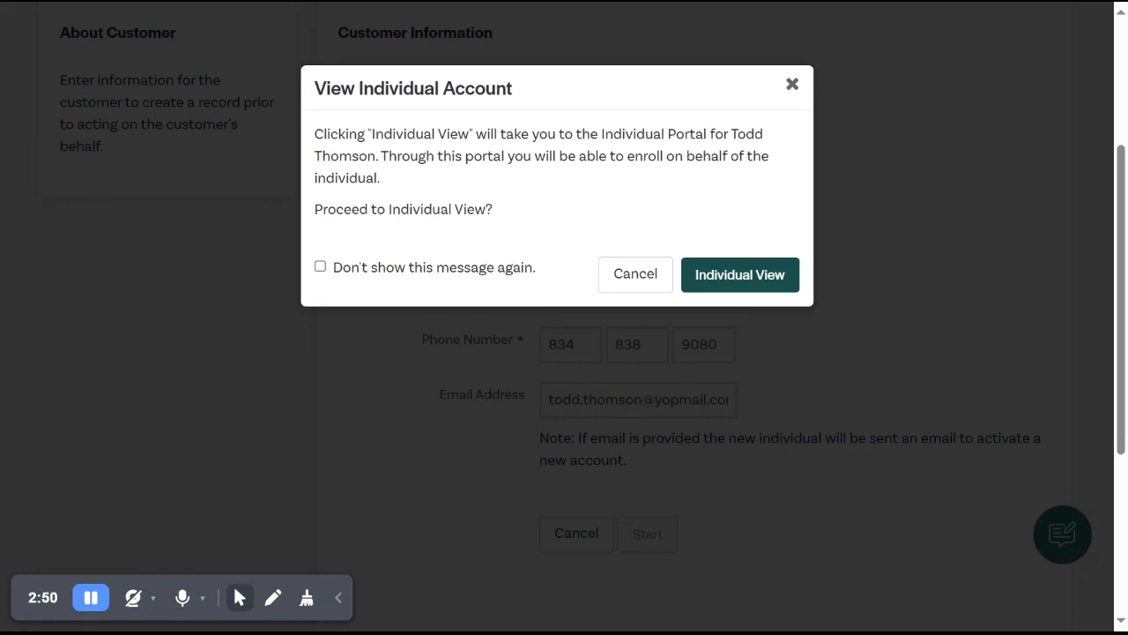
left_click(727, 286)
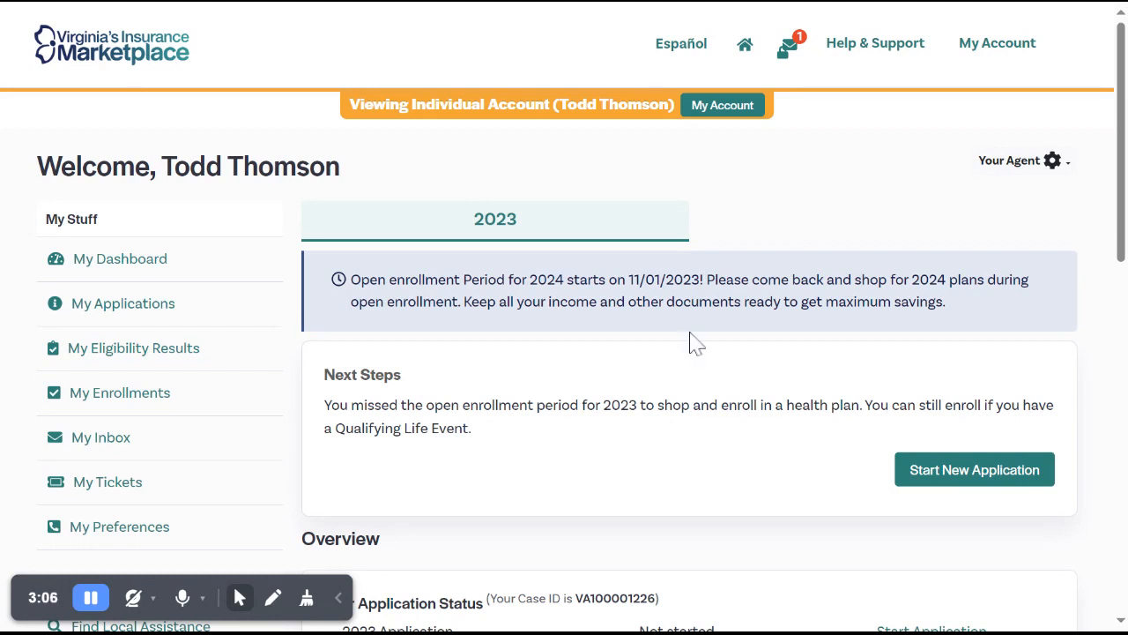
Start a new application, agree to the data retrieval statement on Before We Begin, and save and continue.
scroll(686, 414, "down", 1)
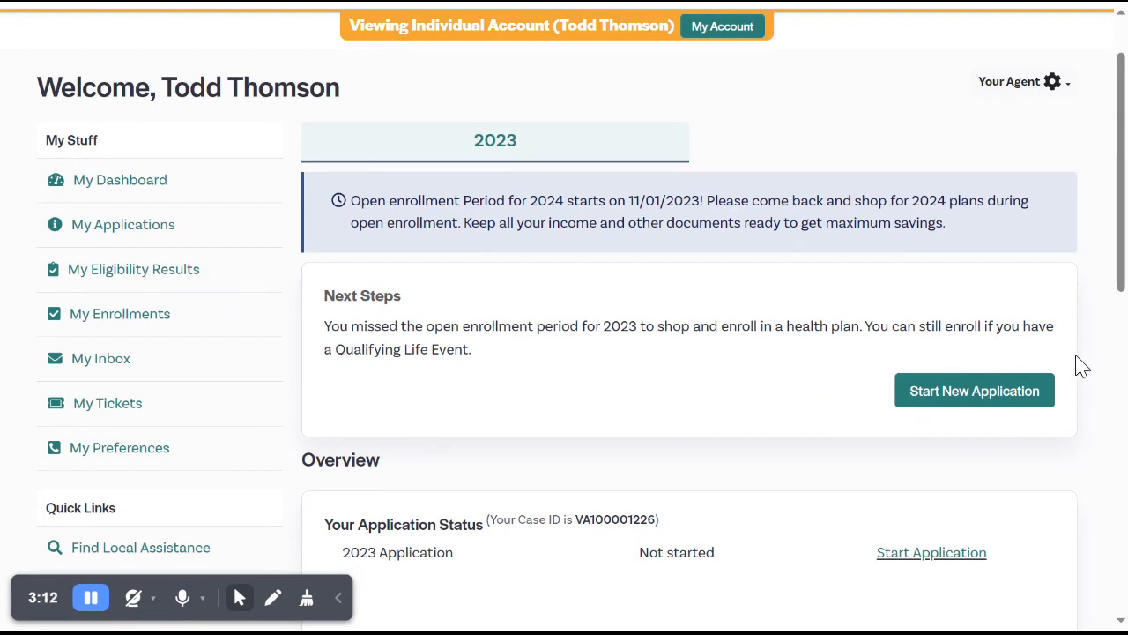
left_click(995, 408)
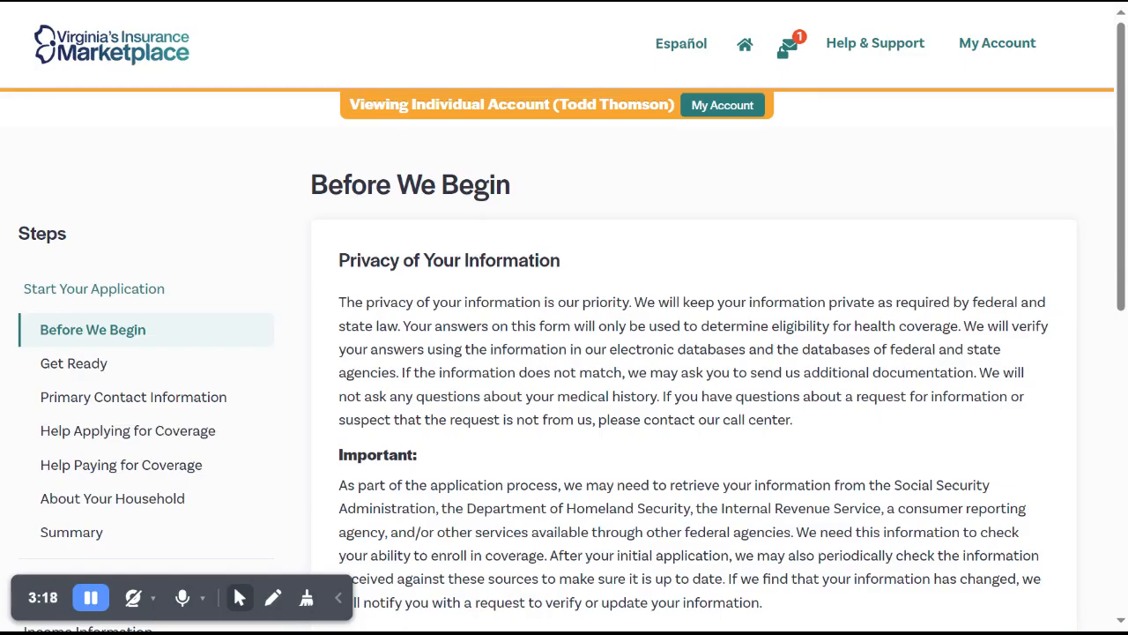
scroll(564, 352, "down", 2)
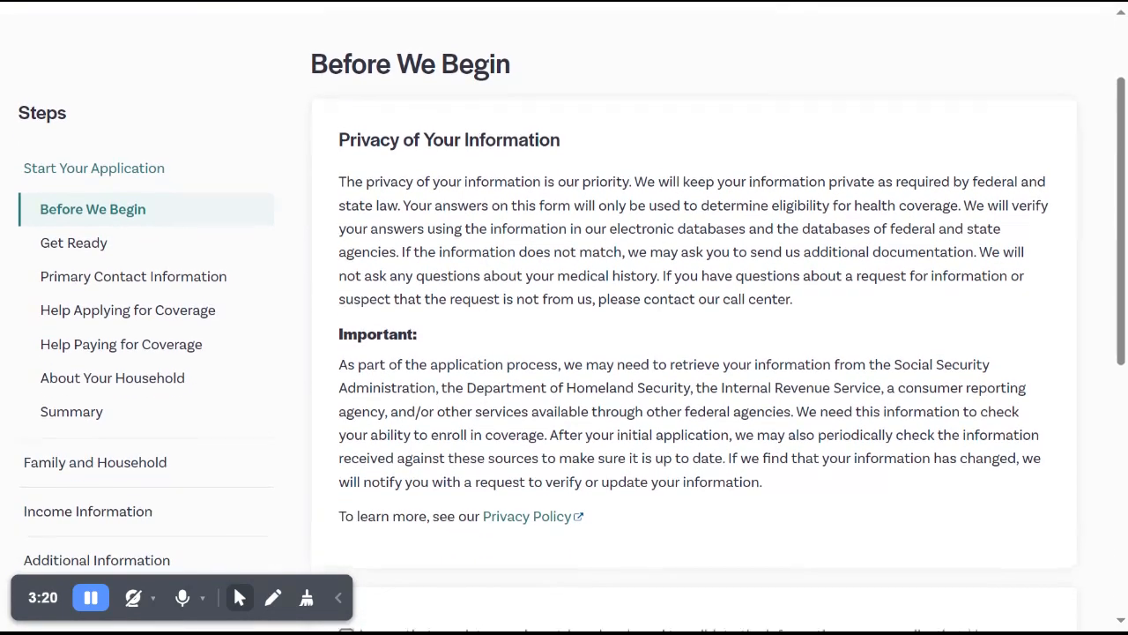
scroll(564, 353, "down", 1)
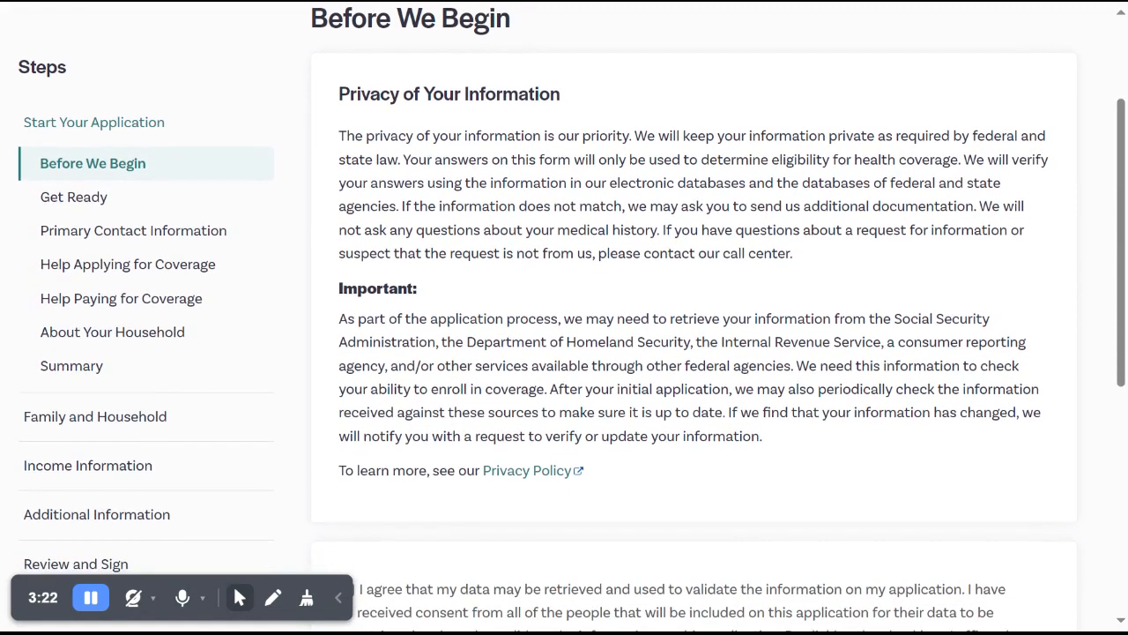
scroll(564, 353, "down", 1)
scroll(564, 353, "down", 1)
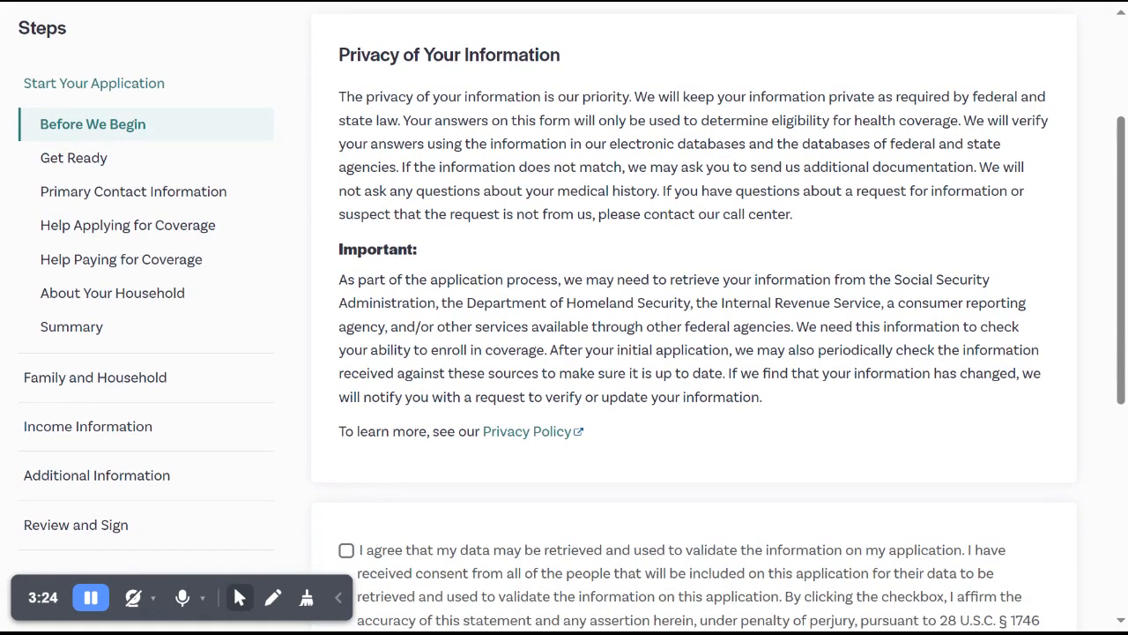
scroll(564, 353, "down", 2)
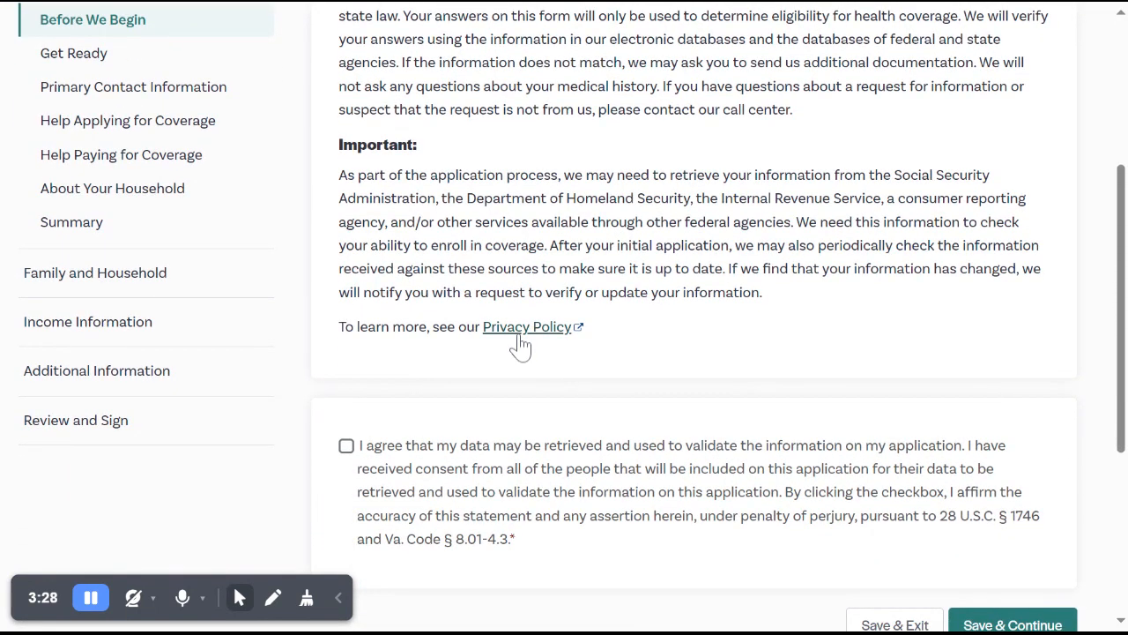
scroll(520, 343, "down", 1)
left_click(347, 371)
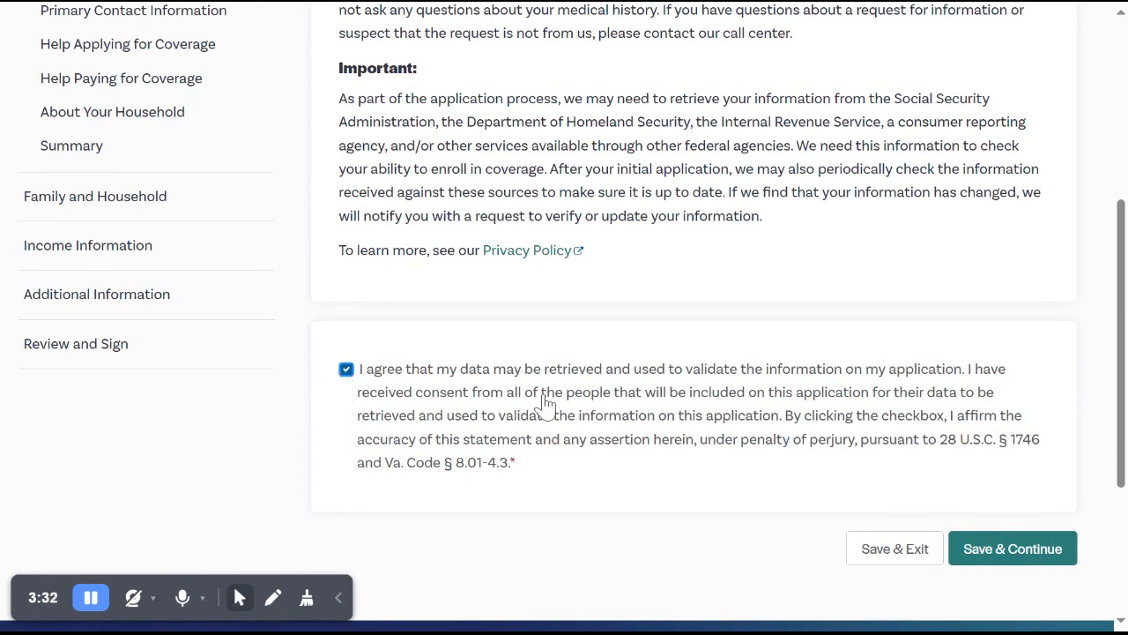
left_click(974, 555)
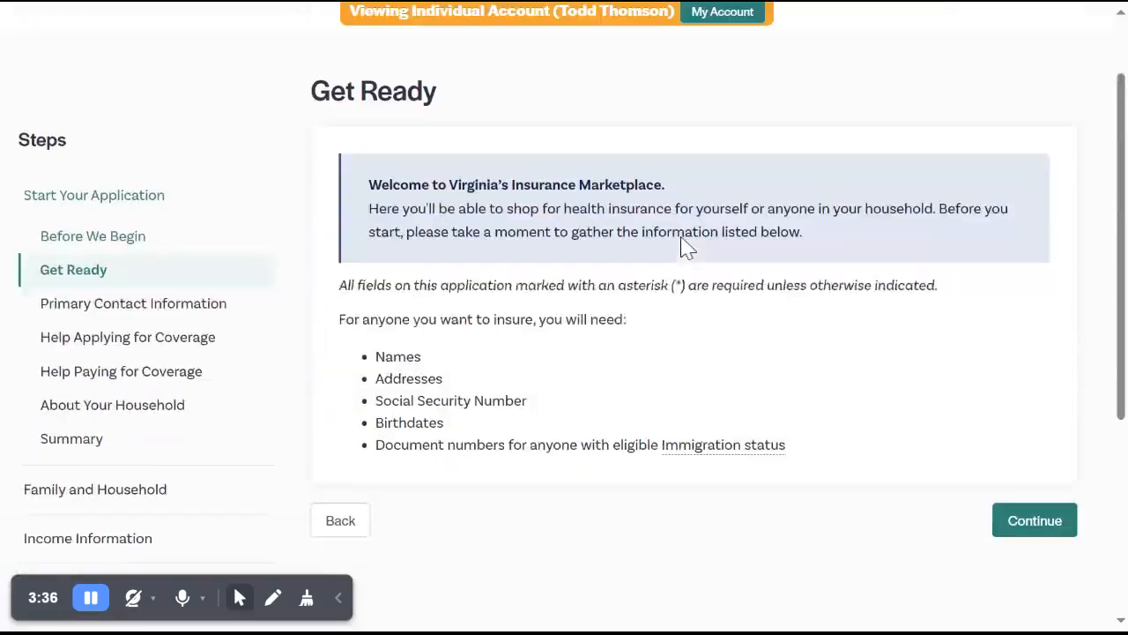
Continue past the Get Ready page and review the prefilled name, birth date and email under Primary Contact Information.
scroll(686, 247, "down", 2)
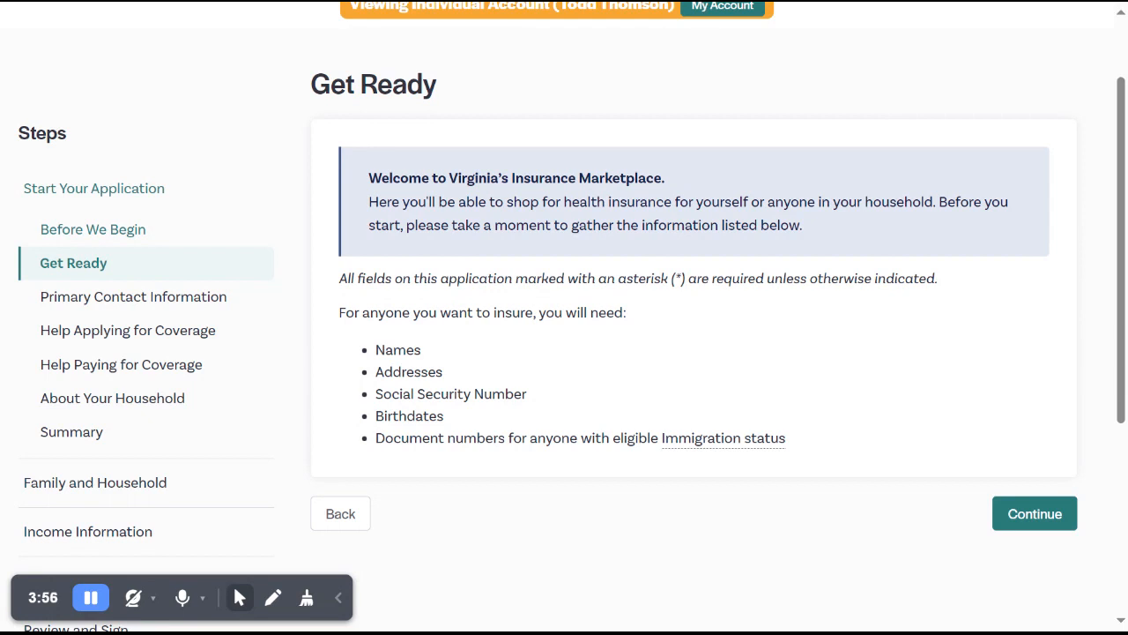
left_click(1031, 516)
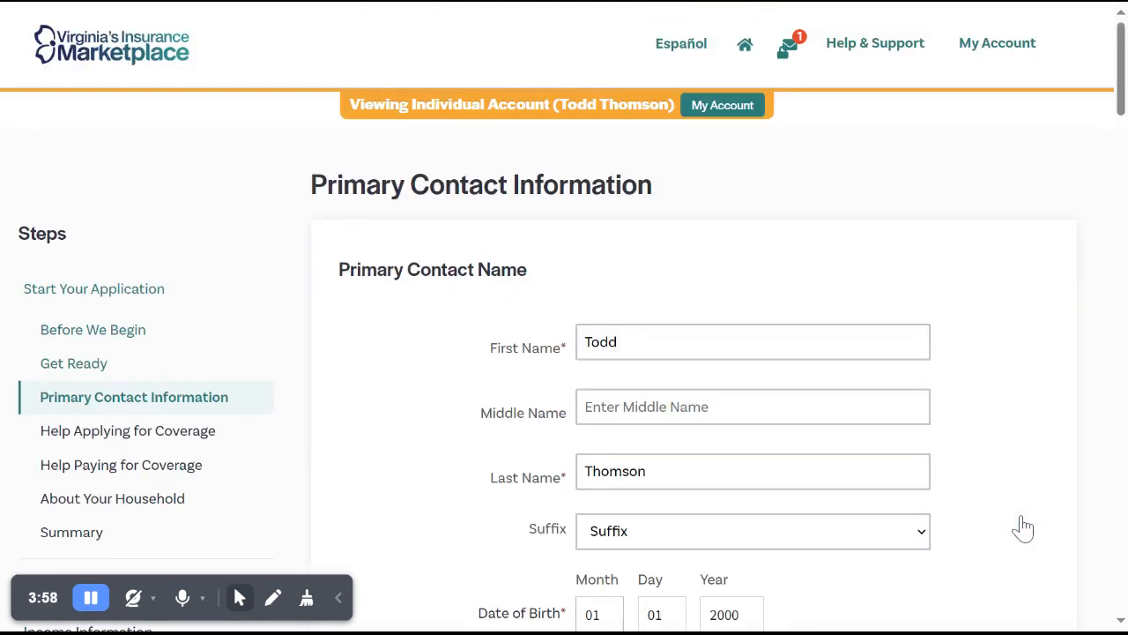
scroll(1015, 291, "down", 1)
scroll(1015, 291, "down", 2)
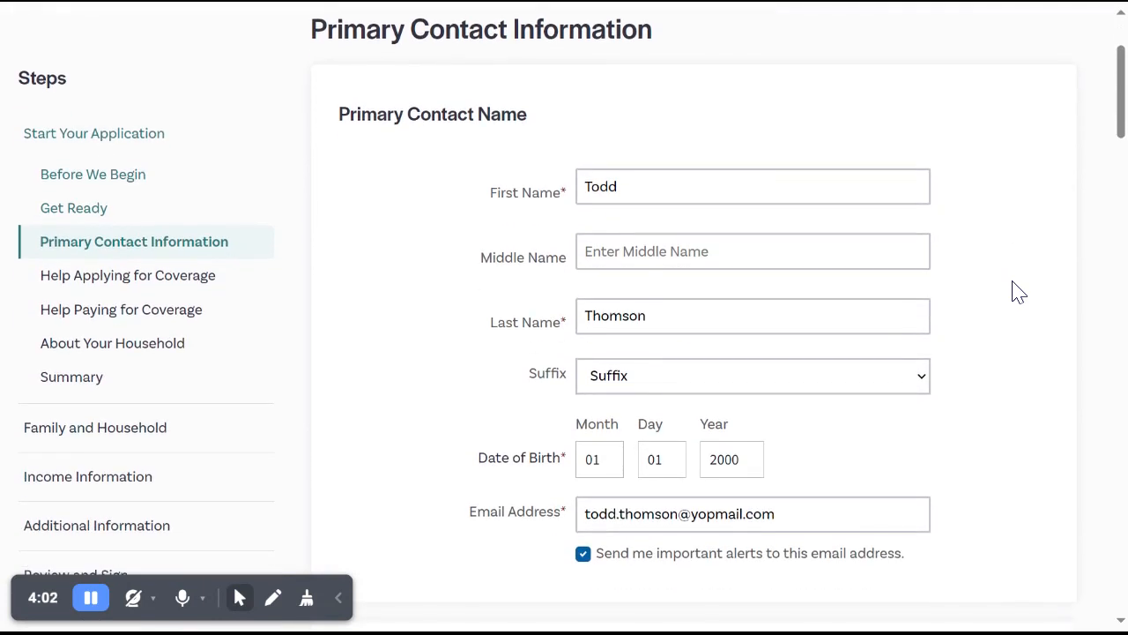
Enter the customer's street address in Address 1 under Address in Virginia Where You Reside.
scroll(572, 310, "down", 3)
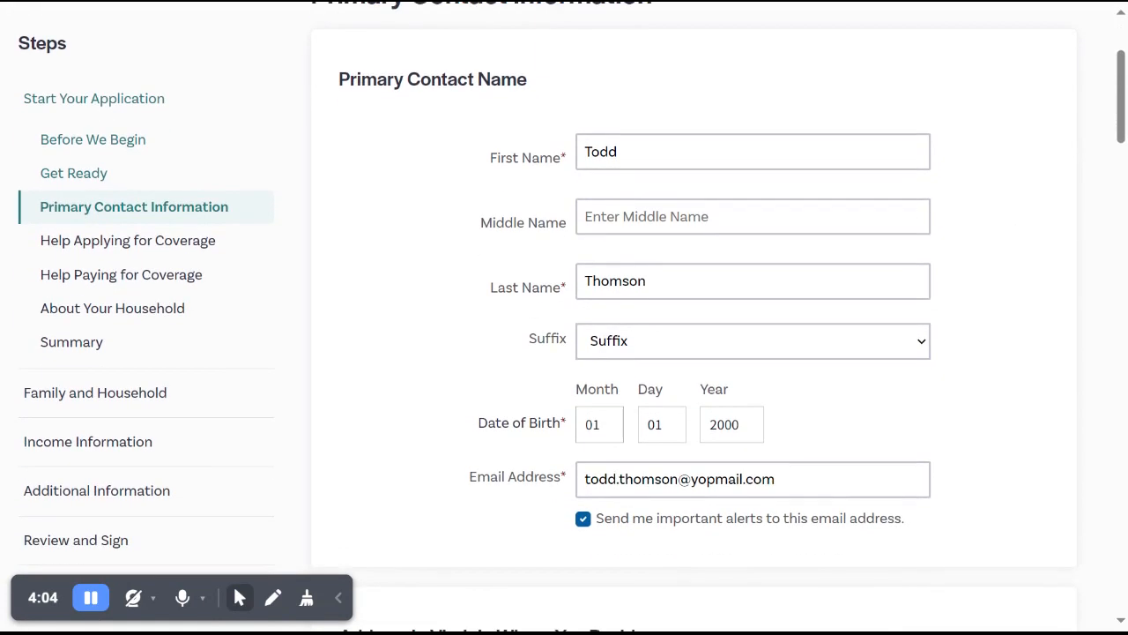
scroll(617, 317, "down", 4)
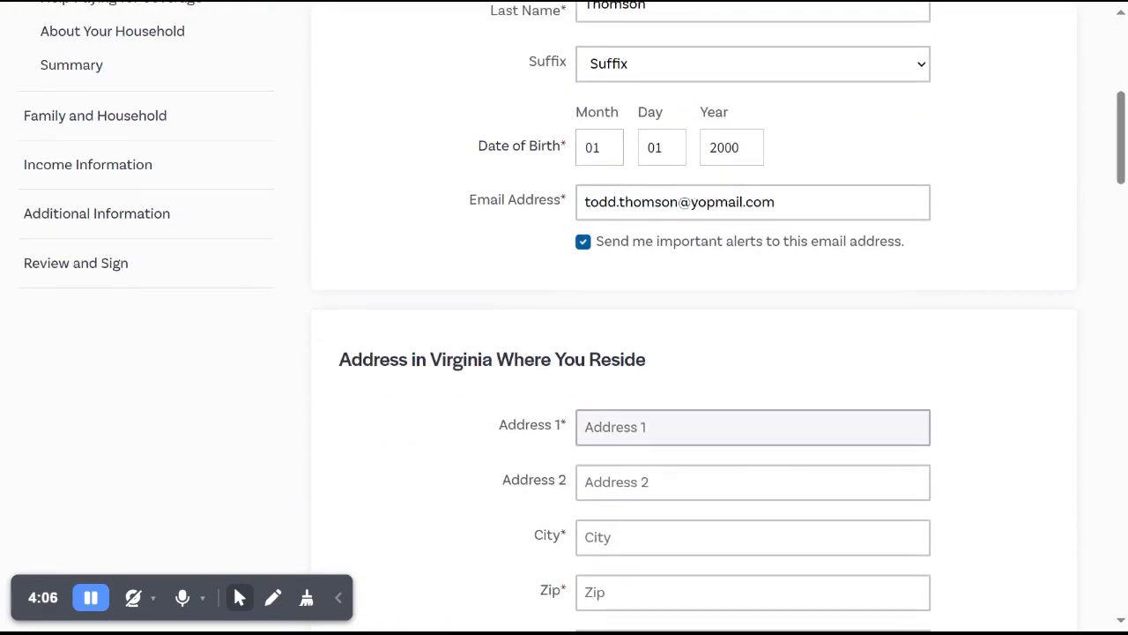
left_click(758, 429)
type("123")
key("Tab")
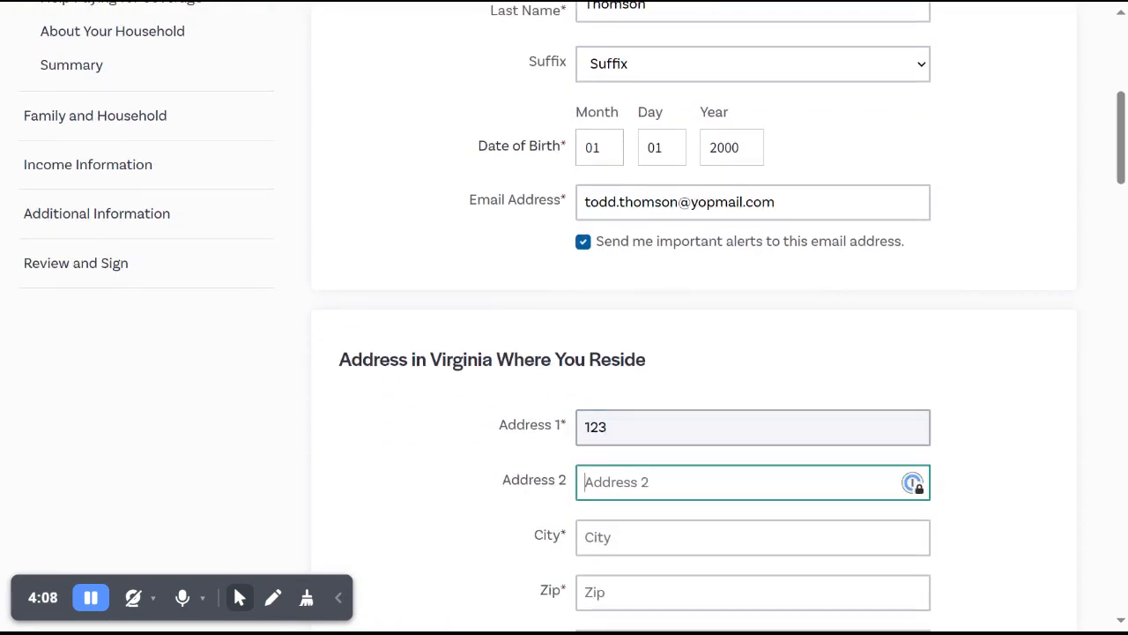
scroll(565, 317, "down", 2)
key("shift+Tab")
key("End")
type("Main ")
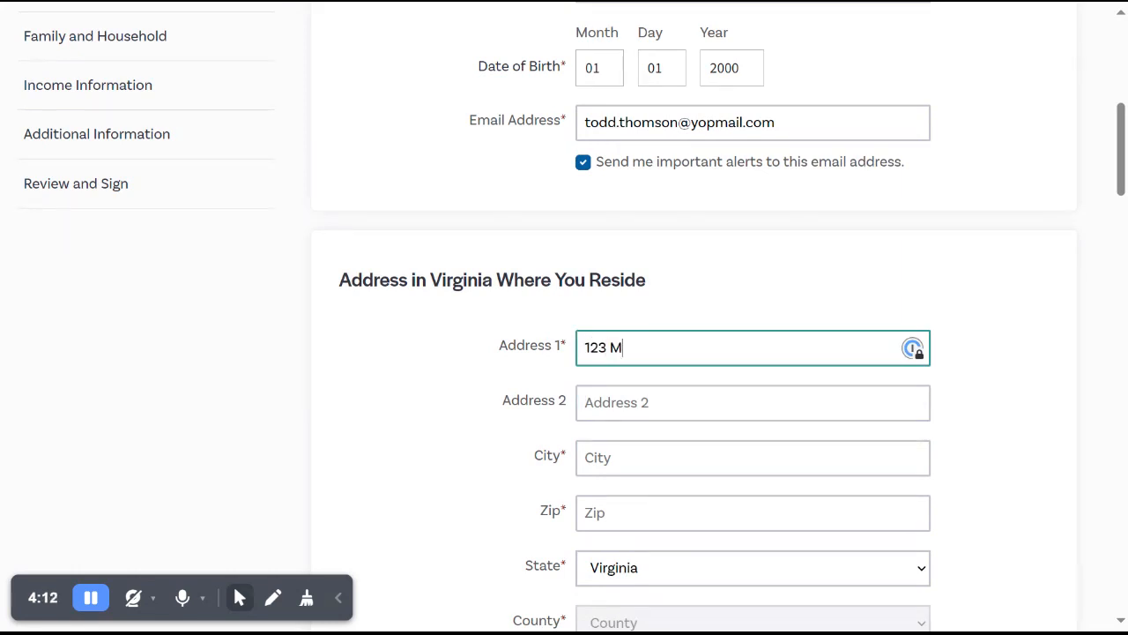
type("Stre")
key("Tab")
key("shift+Tab")
key("End")
type("et")
Fill in the home address's ZIP code and city, leaving Address 2 blank.
key("Tab")
key("Tab")
key("Tab")
type("22201")
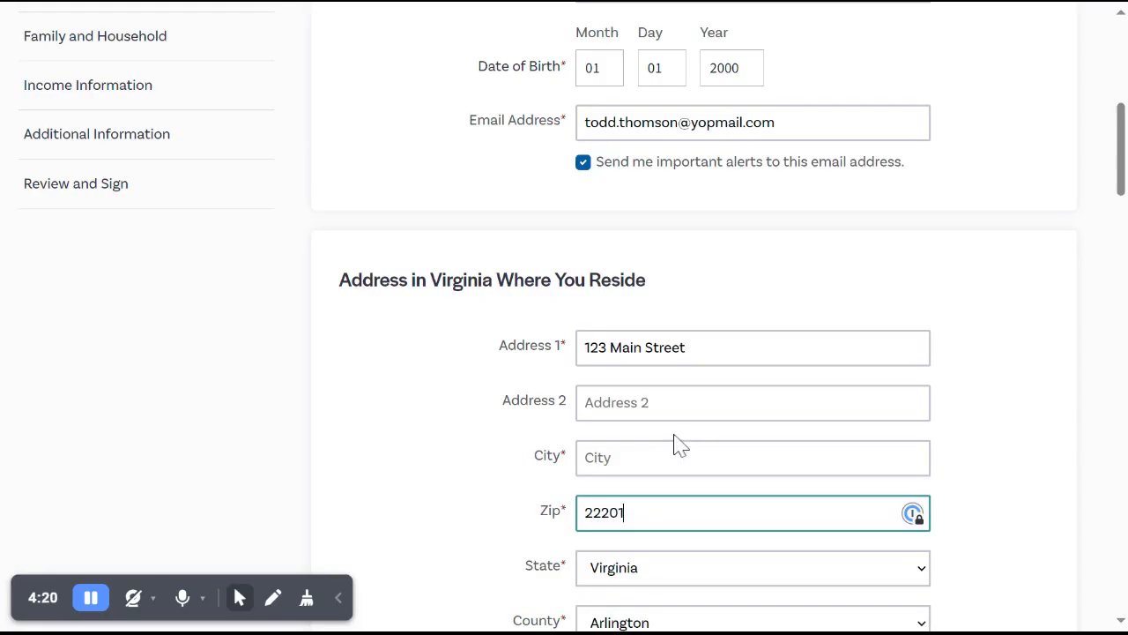
scroll(675, 445, "down", 1)
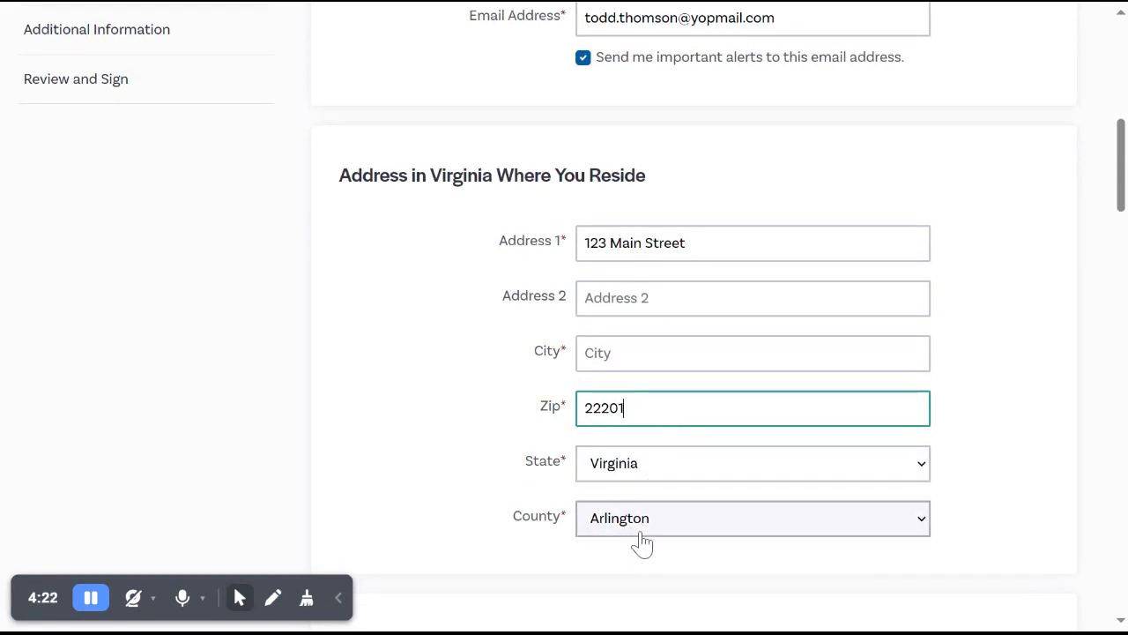
left_click(675, 353)
type("Arlington")
Trigger the home address check and accept the address exactly as entered.
scroll(564, 318, "down", 2)
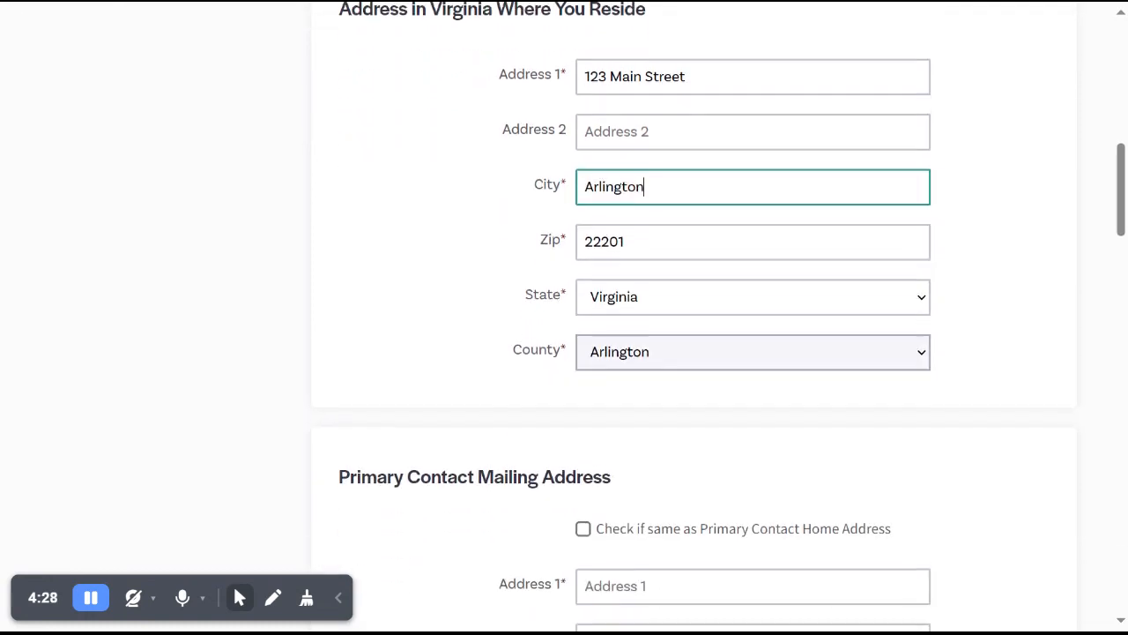
left_click(648, 362)
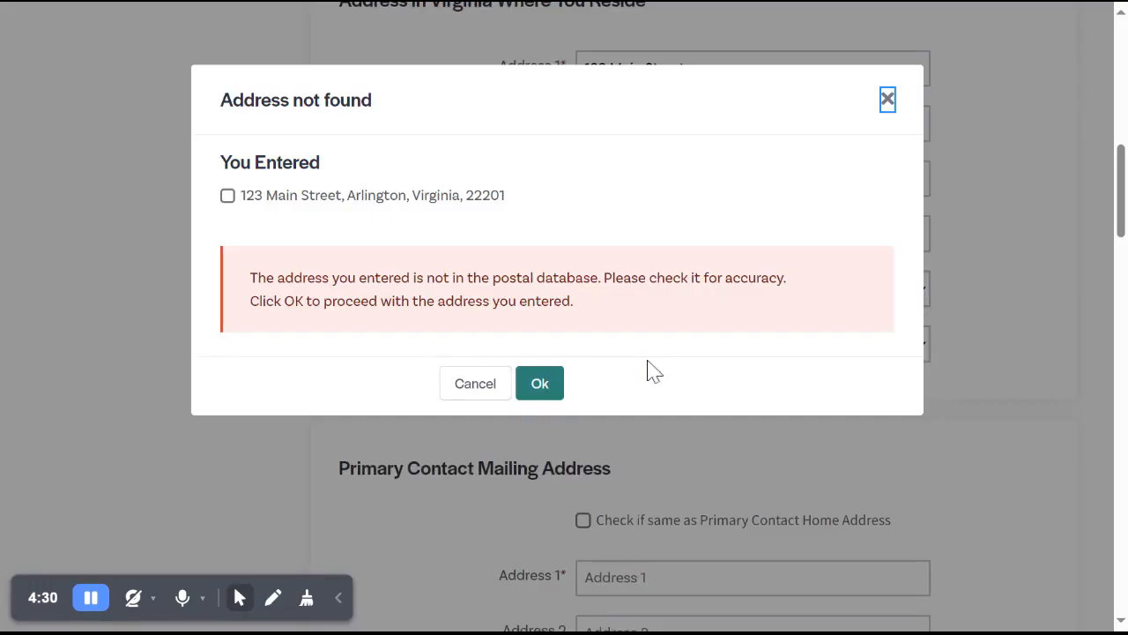
left_click(469, 204)
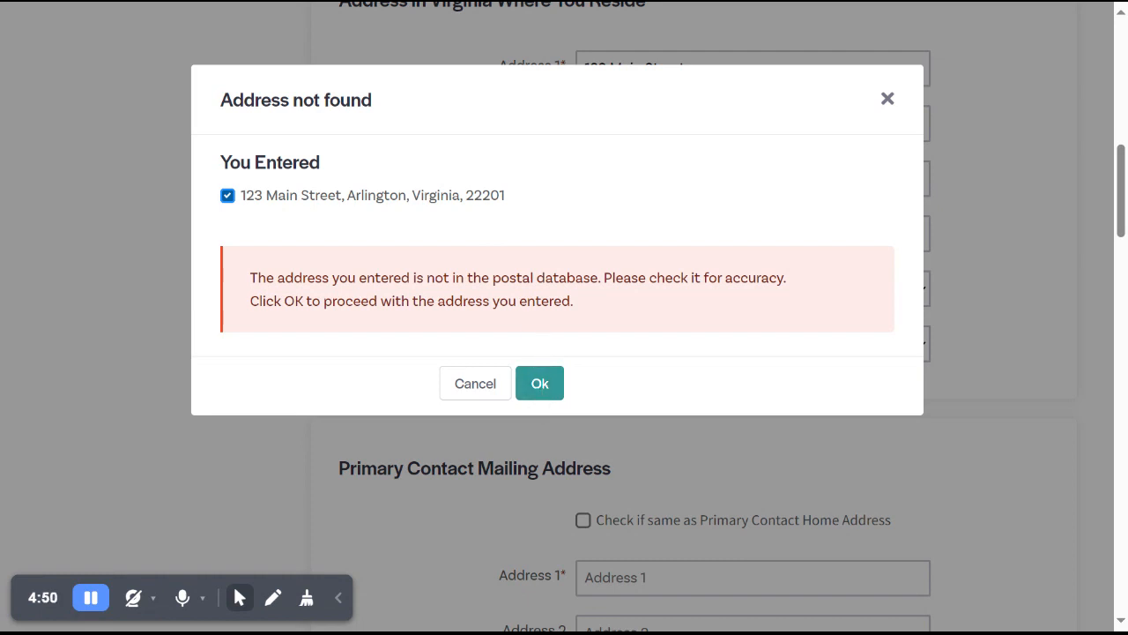
left_click(538, 388)
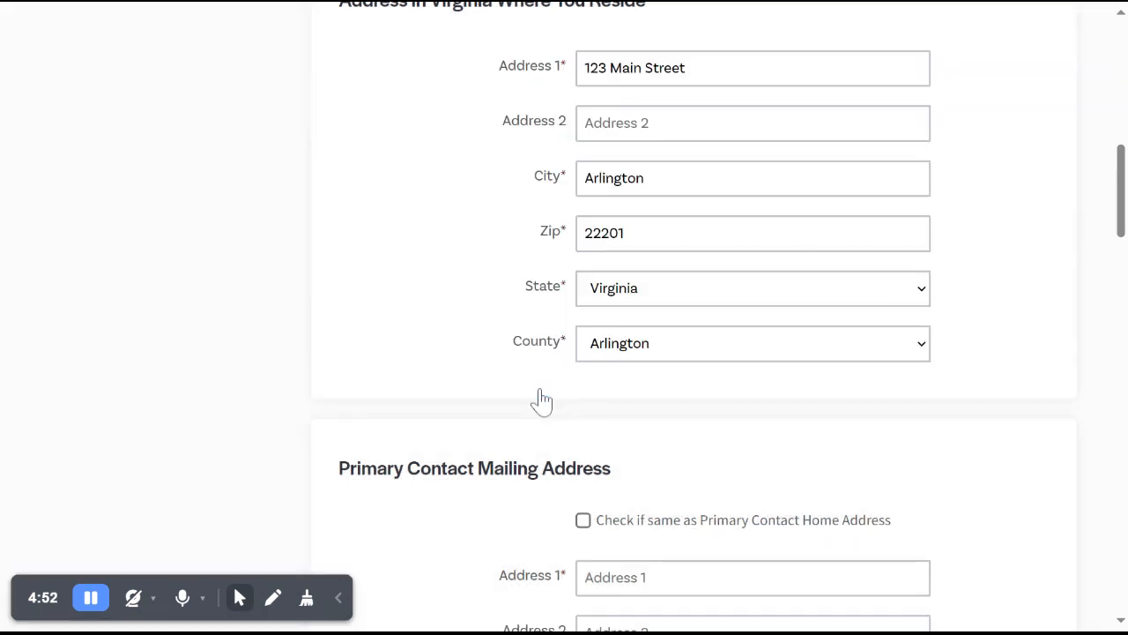
Mark the primary contact's mailing address as the same as the home address.
scroll(850, 436, "down", 1)
scroll(972, 401, "down", 2)
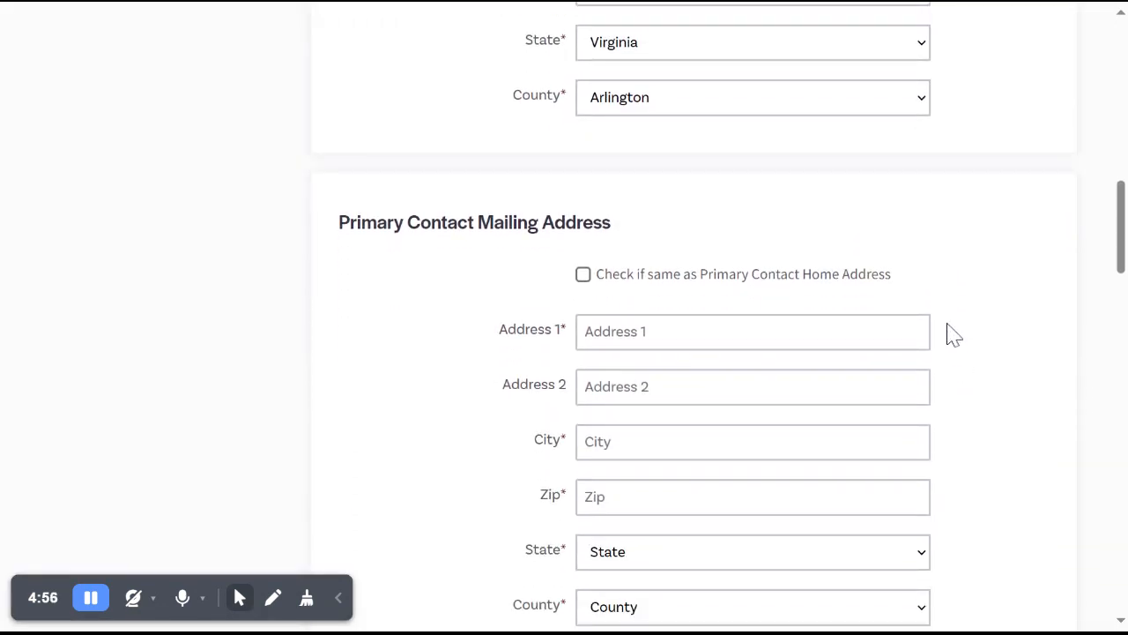
left_click(845, 289)
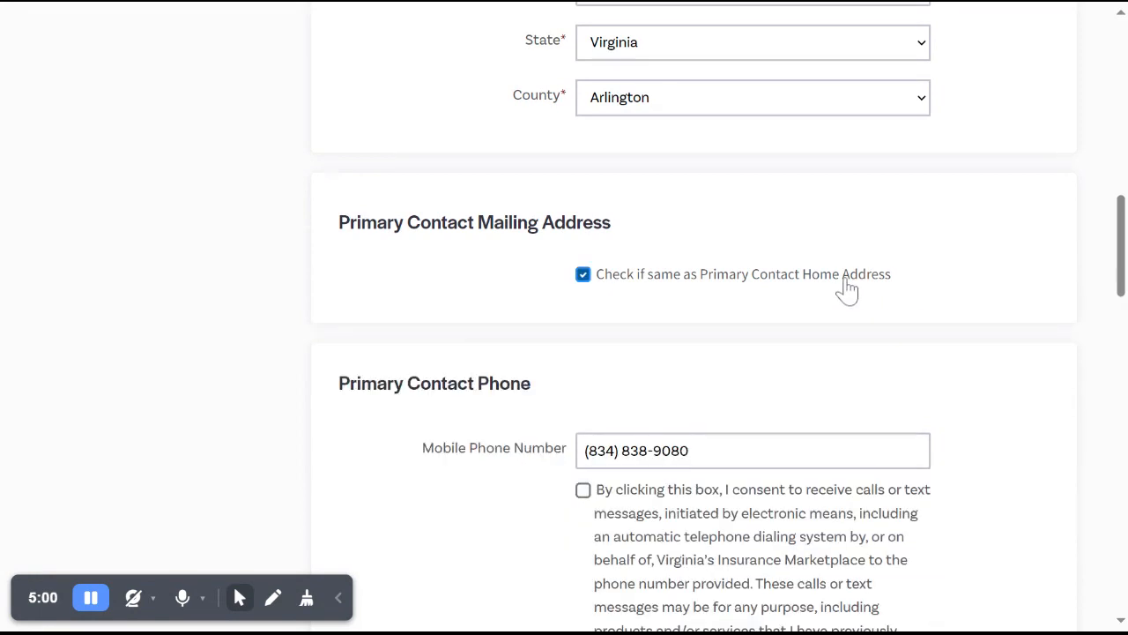
left_click(845, 289)
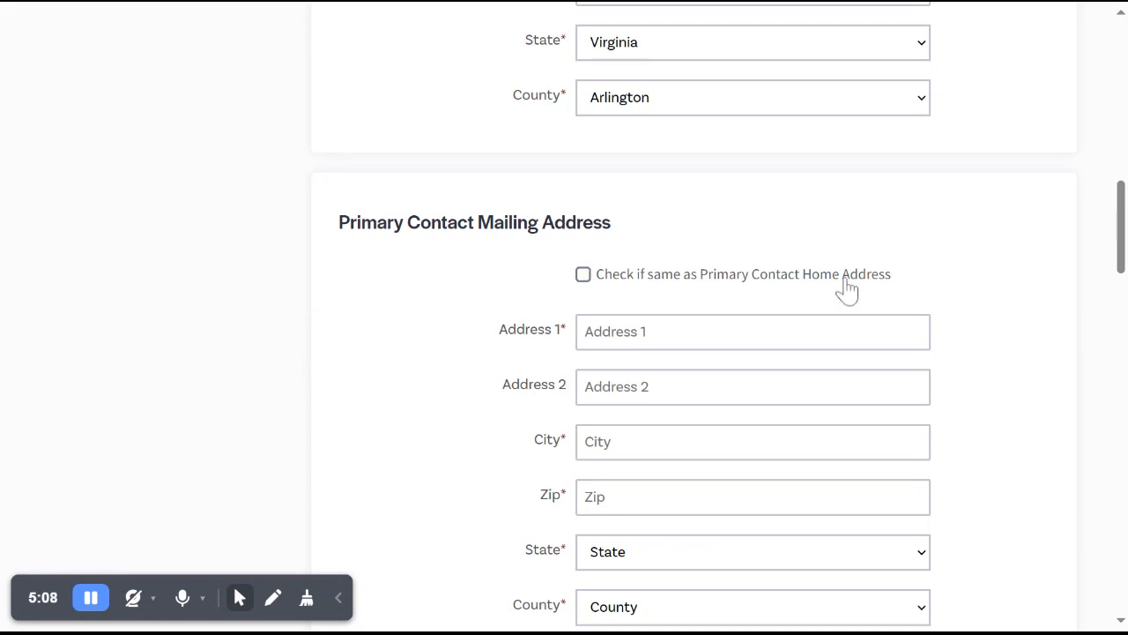
left_click(838, 276)
Review the Primary Contact Phone section with its consent statement and the Emergency Contact Information fields.
scroll(913, 284, "down", 1)
scroll(912, 284, "down", 2)
scroll(913, 284, "down", 2)
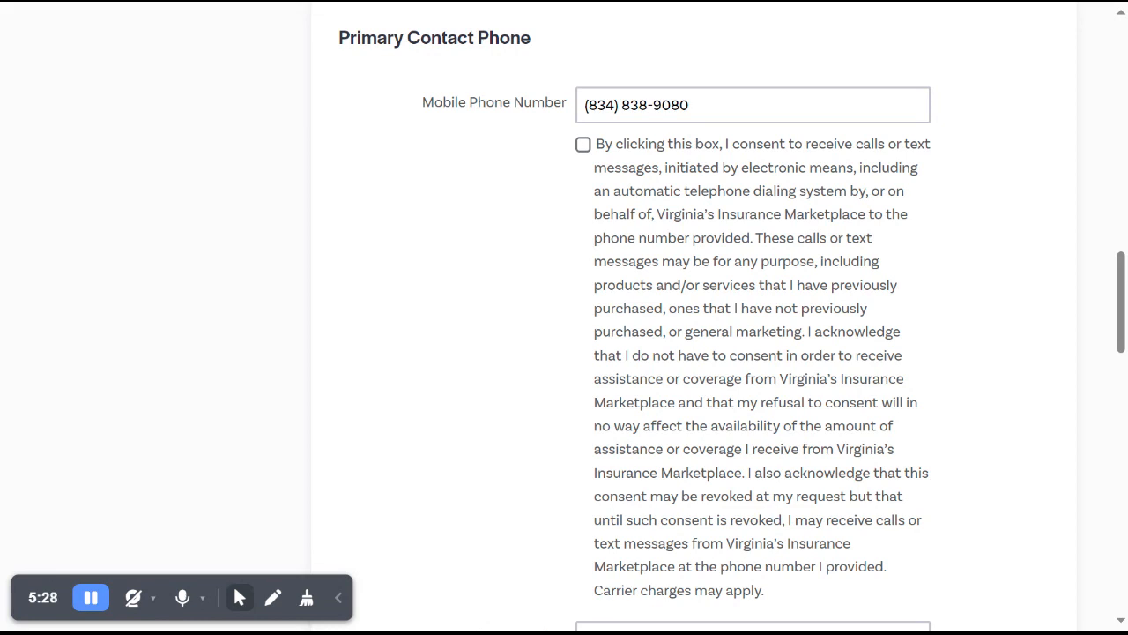
scroll(732, 316, "down", 1)
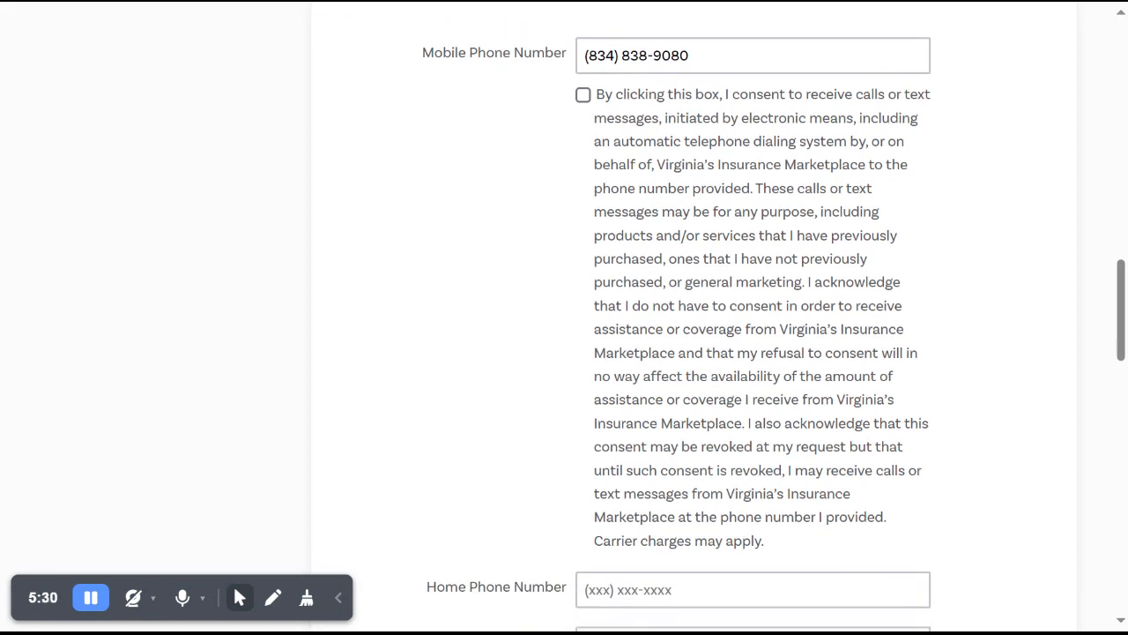
scroll(732, 316, "down", 3)
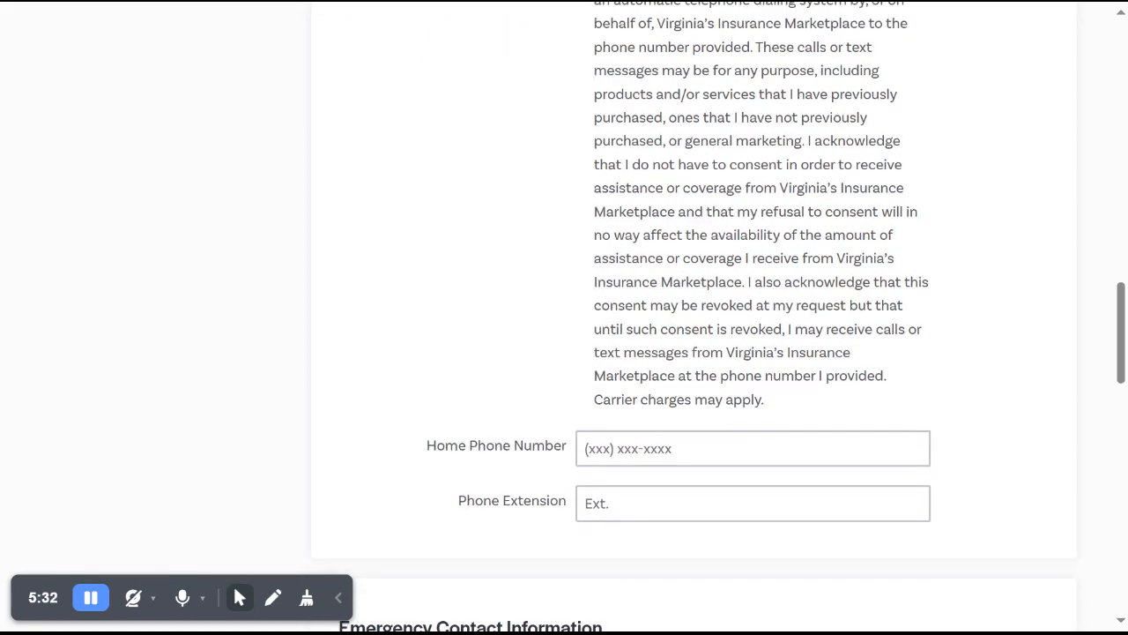
scroll(720, 315, "down", 1)
scroll(720, 316, "down", 4)
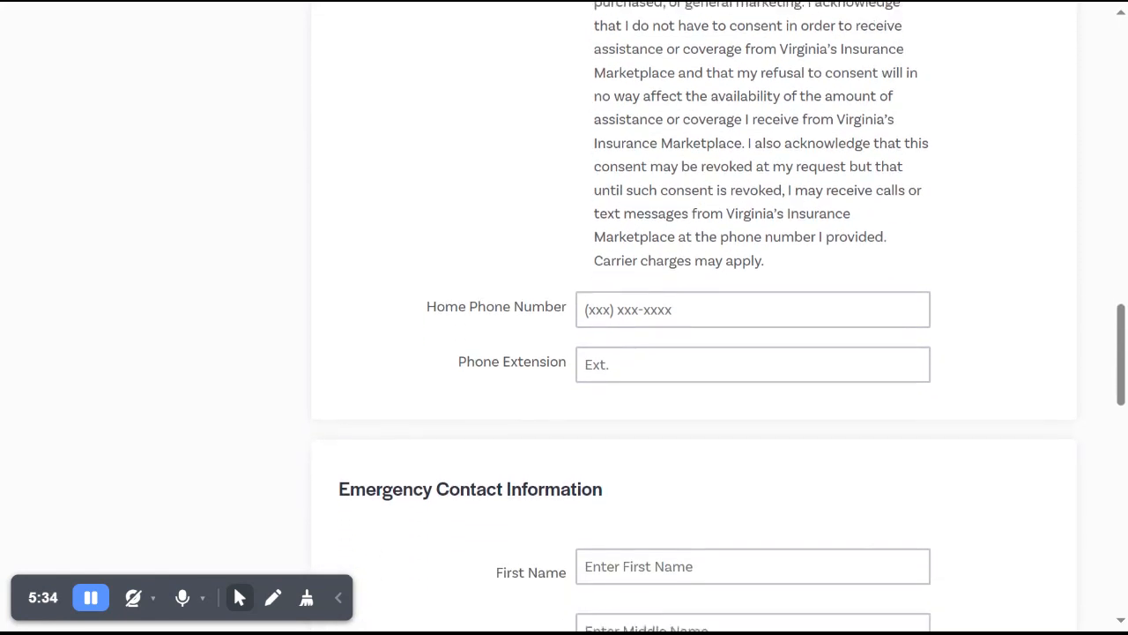
scroll(720, 316, "down", 7)
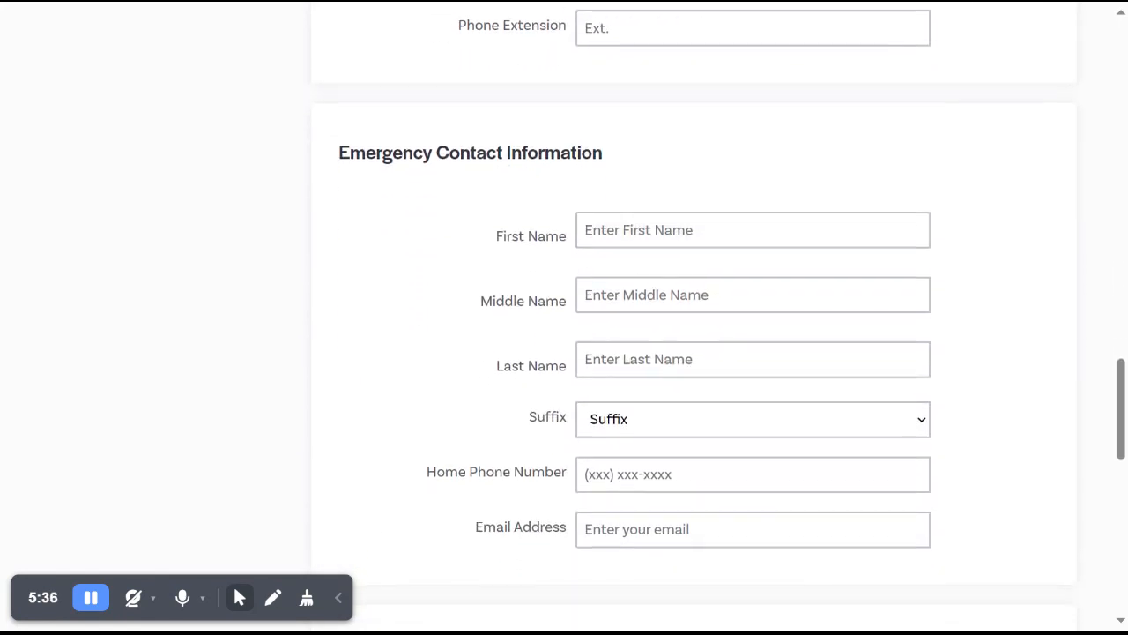
Choose Postal Mail as the preferred method of communication, and save and continue past Primary Contact Information.
scroll(720, 269, "down", 5)
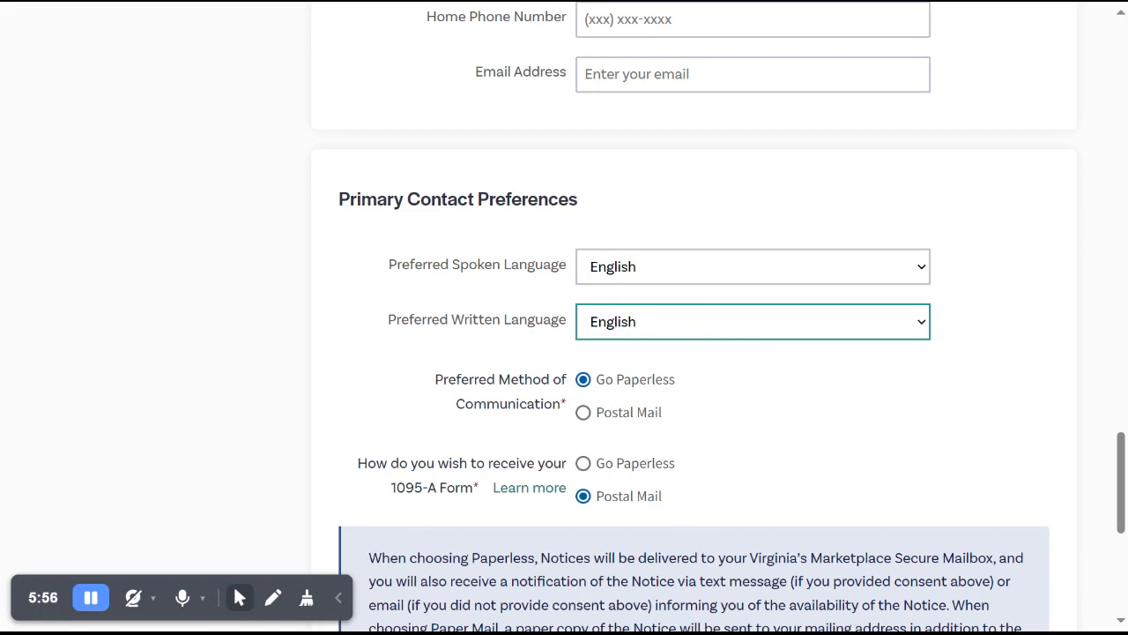
left_click(658, 412)
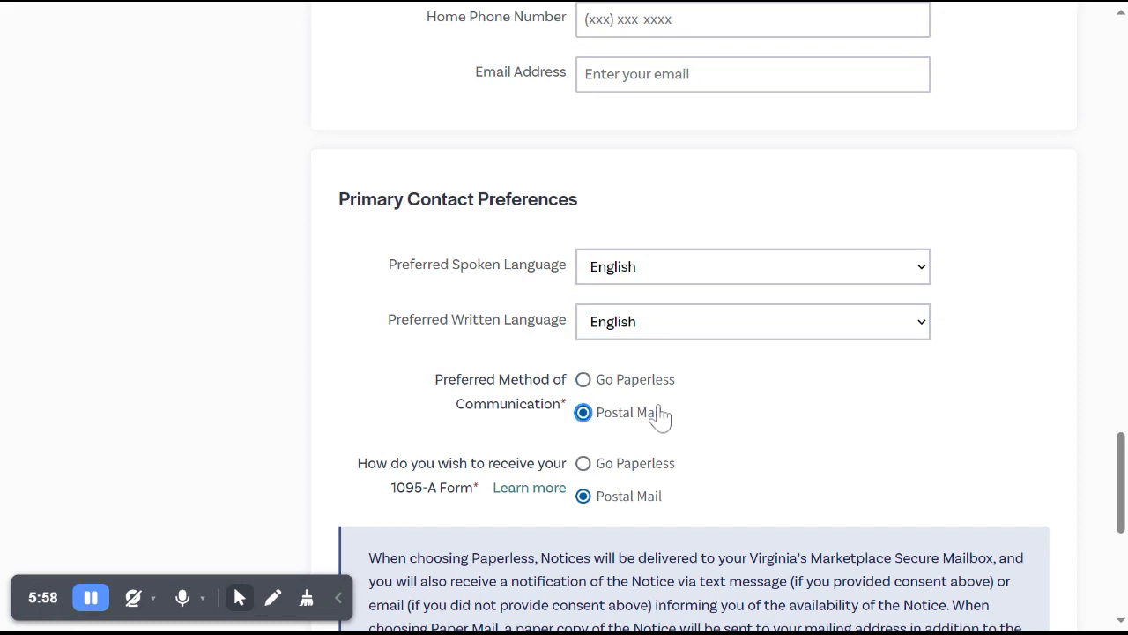
scroll(800, 431, "down", 3)
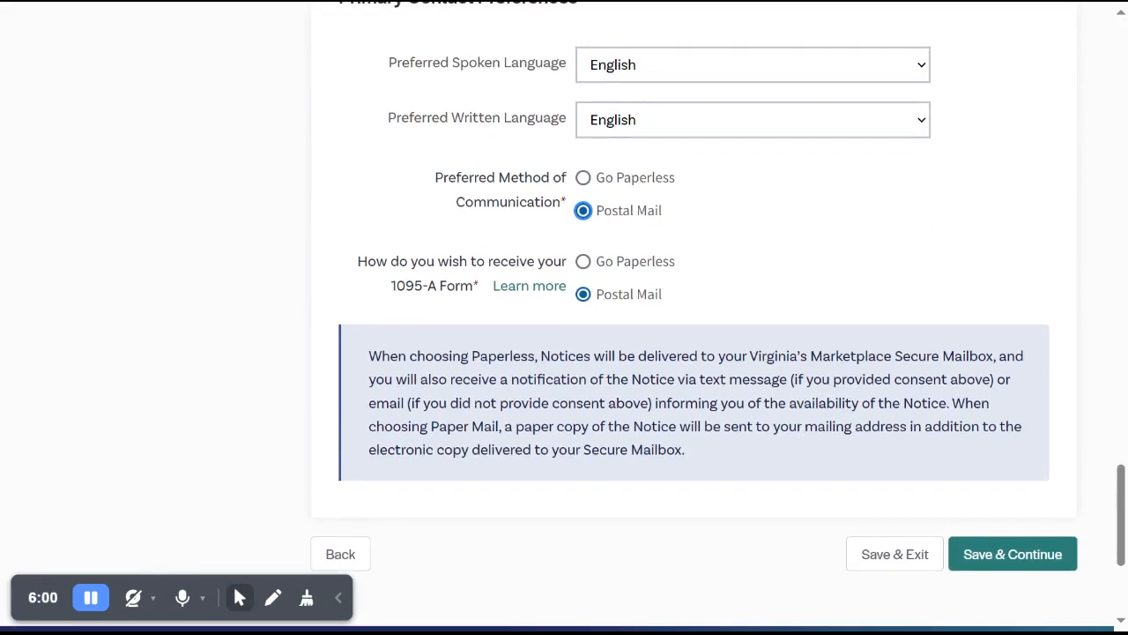
left_click(978, 548)
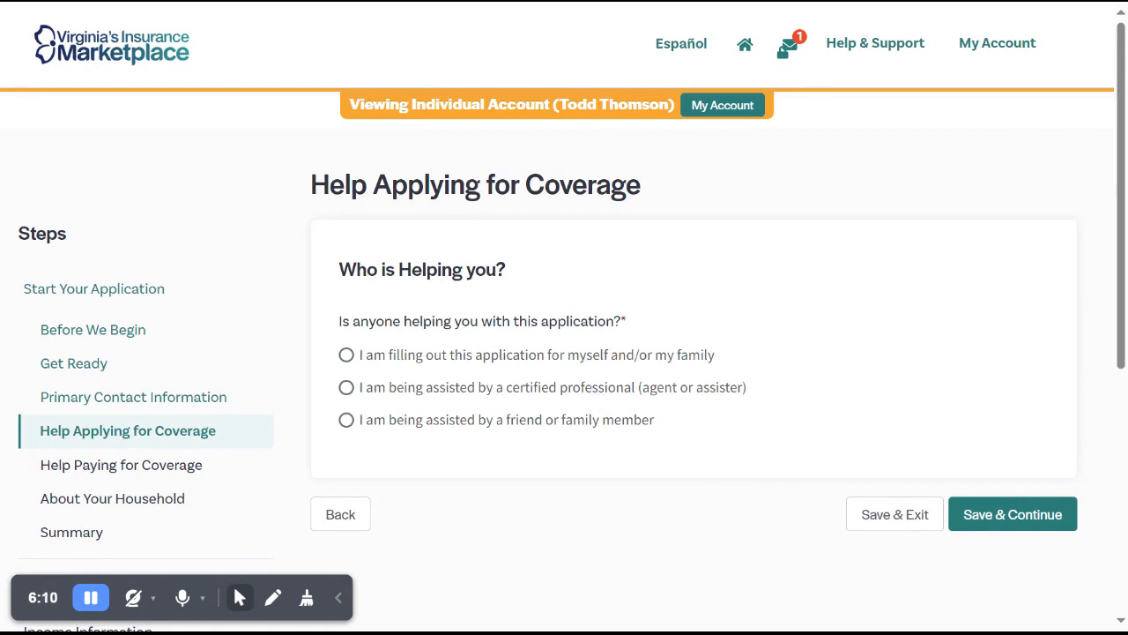
Indicate assistance by a certified professional (agent or assister), answer Yes to help paying for health coverage, and save and continue.
left_click(593, 390)
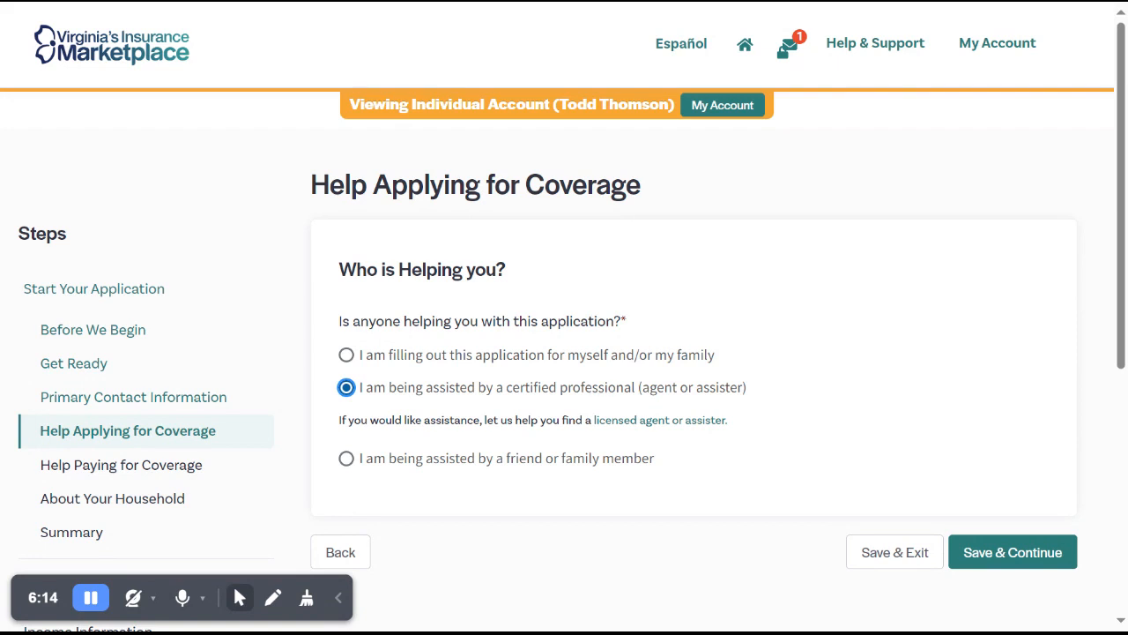
left_click(997, 561)
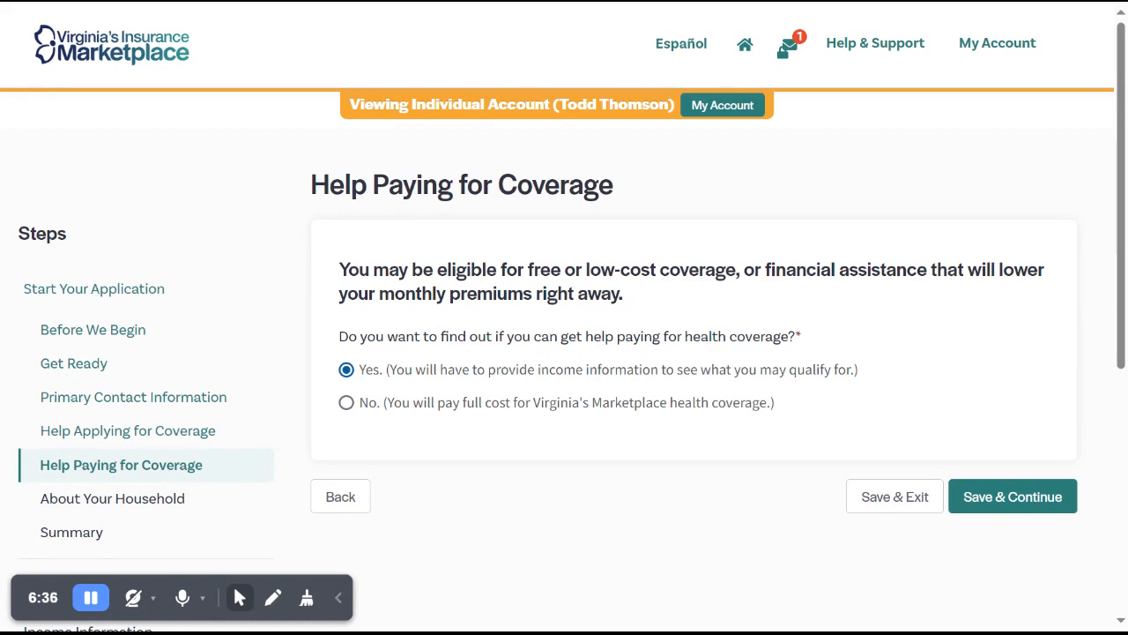
left_click(544, 379)
left_click(975, 483)
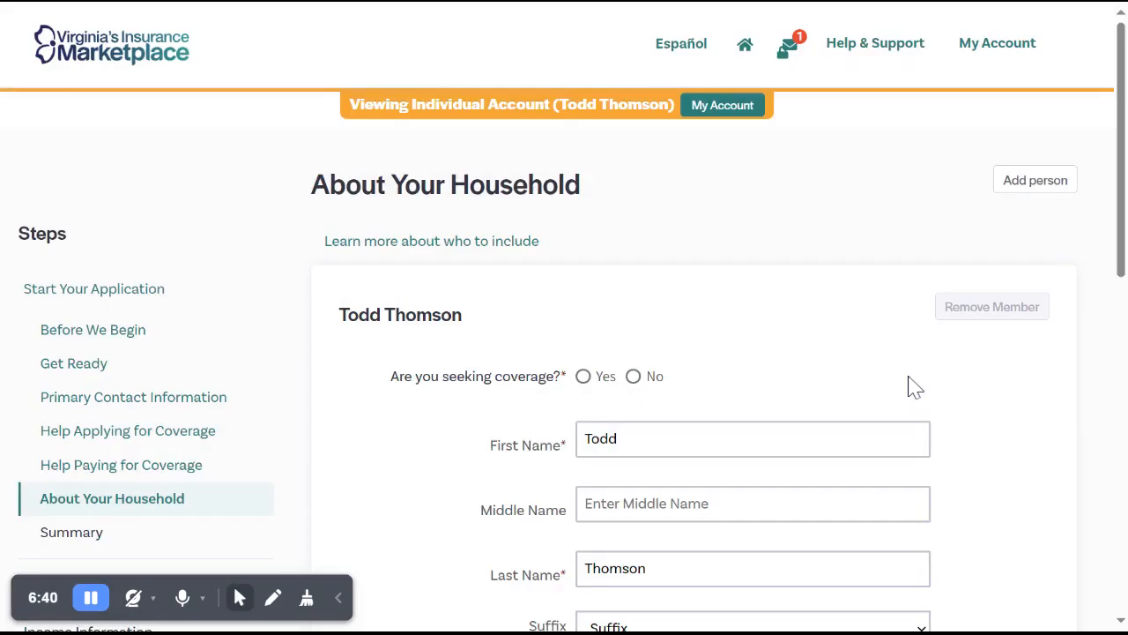
Mark the primary contact as seeking coverage under About Your Household.
scroll(915, 388, "down", 1)
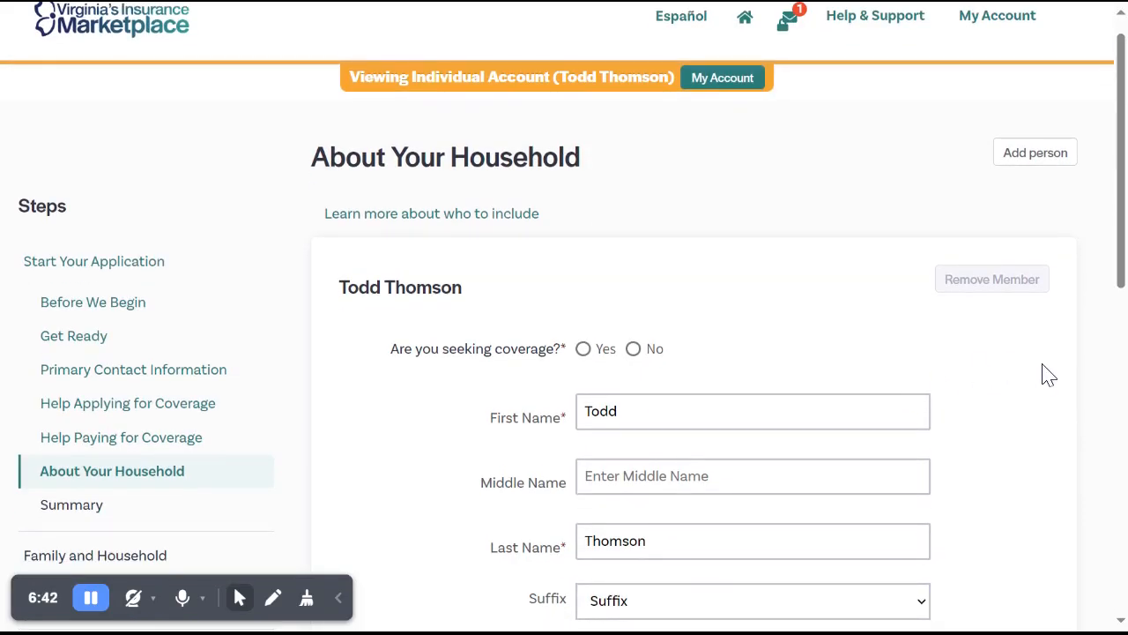
scroll(1049, 375, "down", 3)
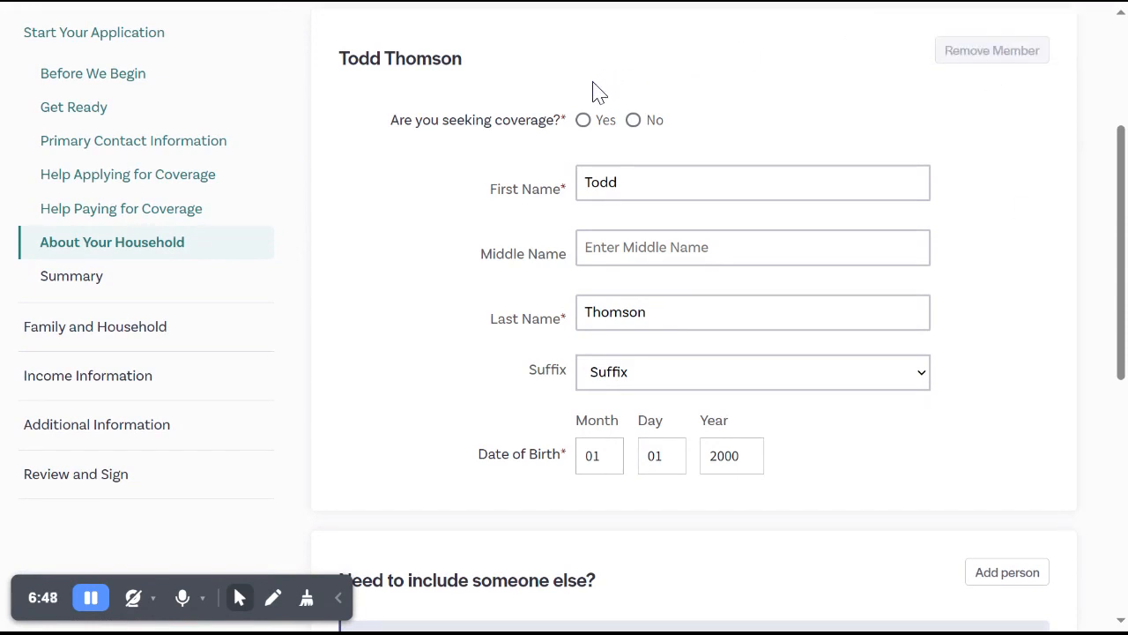
left_click(583, 133)
Add a second person to the household and enter the applicant's first name.
scroll(1060, 175, "down", 3)
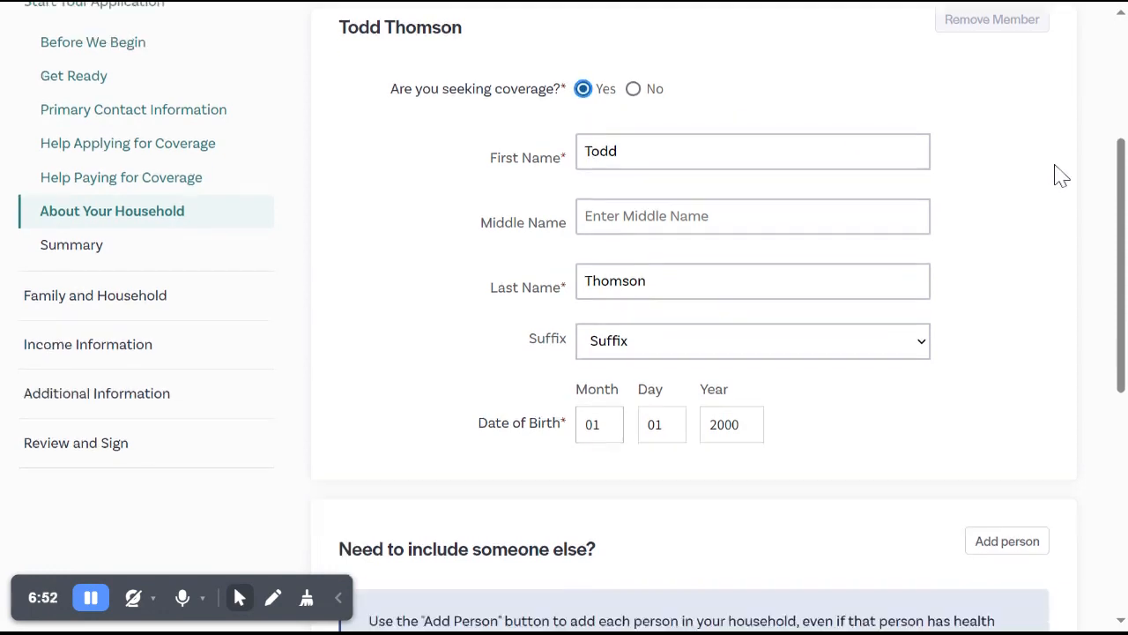
scroll(1060, 175, "down", 2)
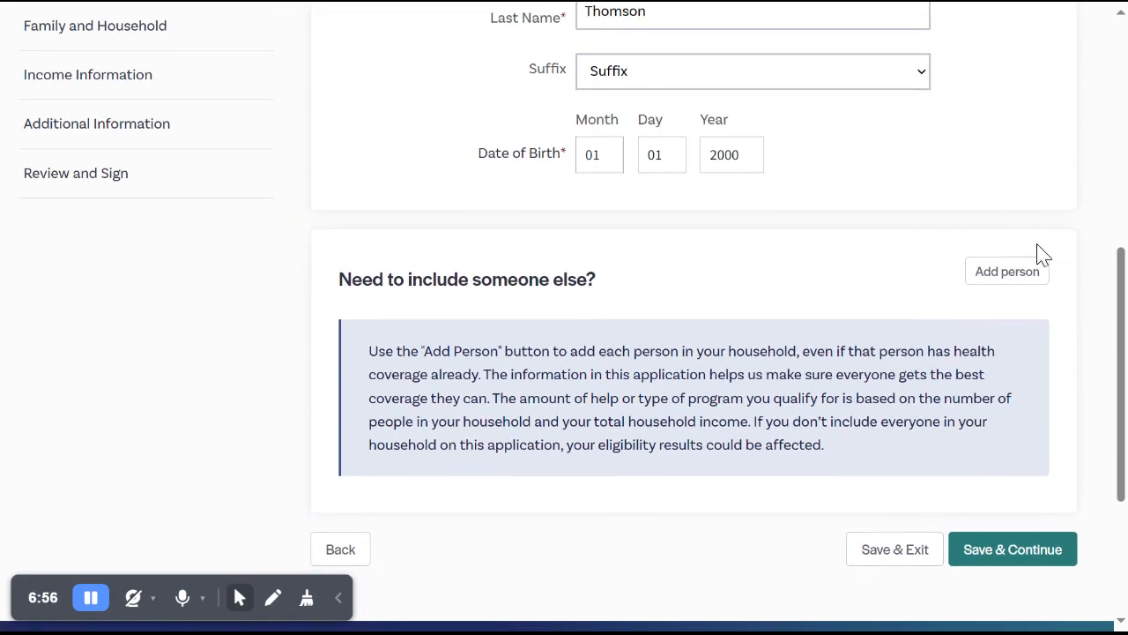
left_click(1010, 275)
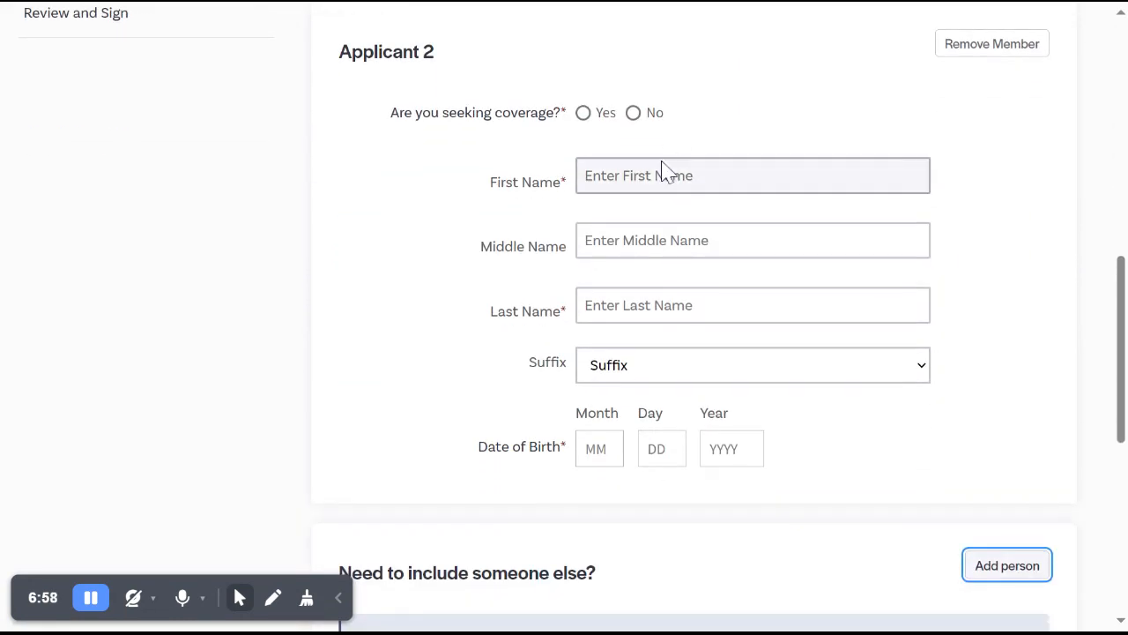
left_click(662, 174)
key("Tab")
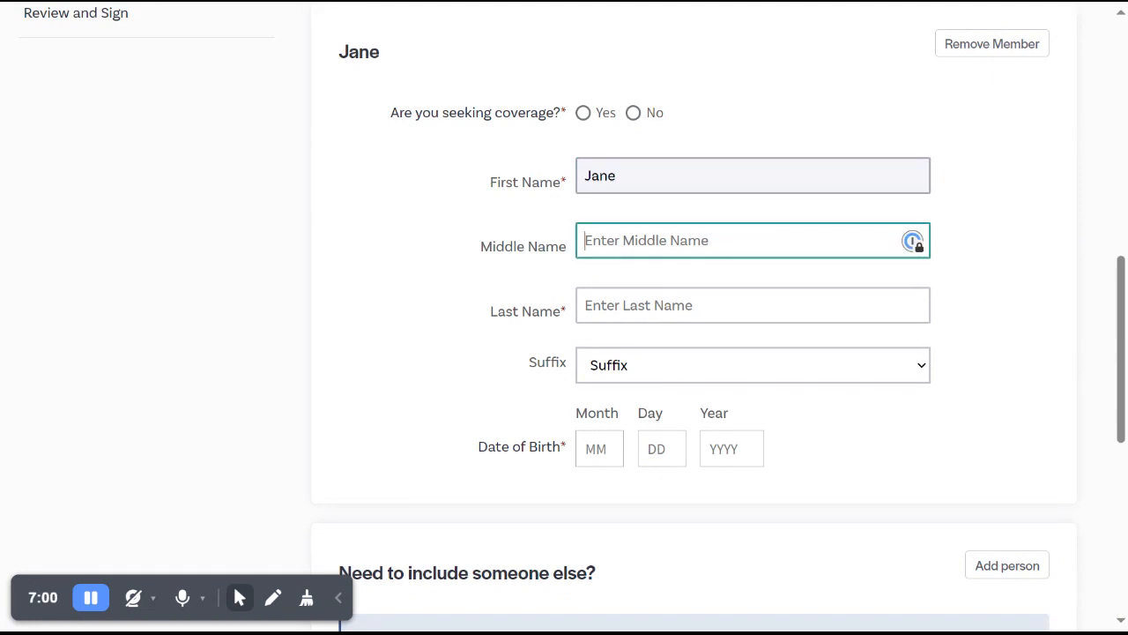
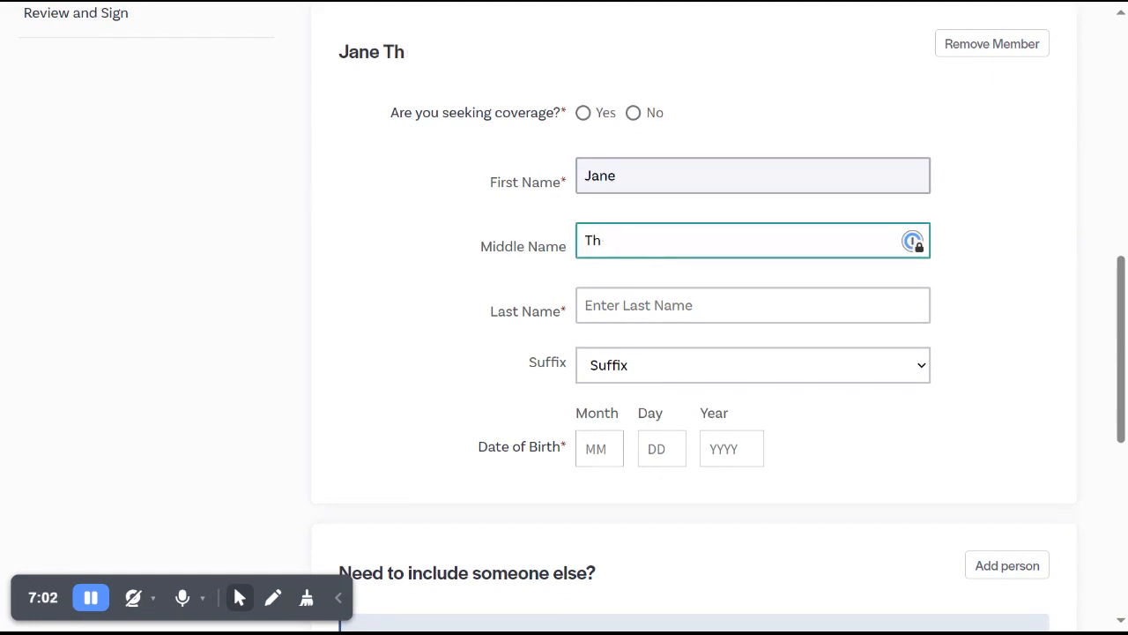
key("Tab")
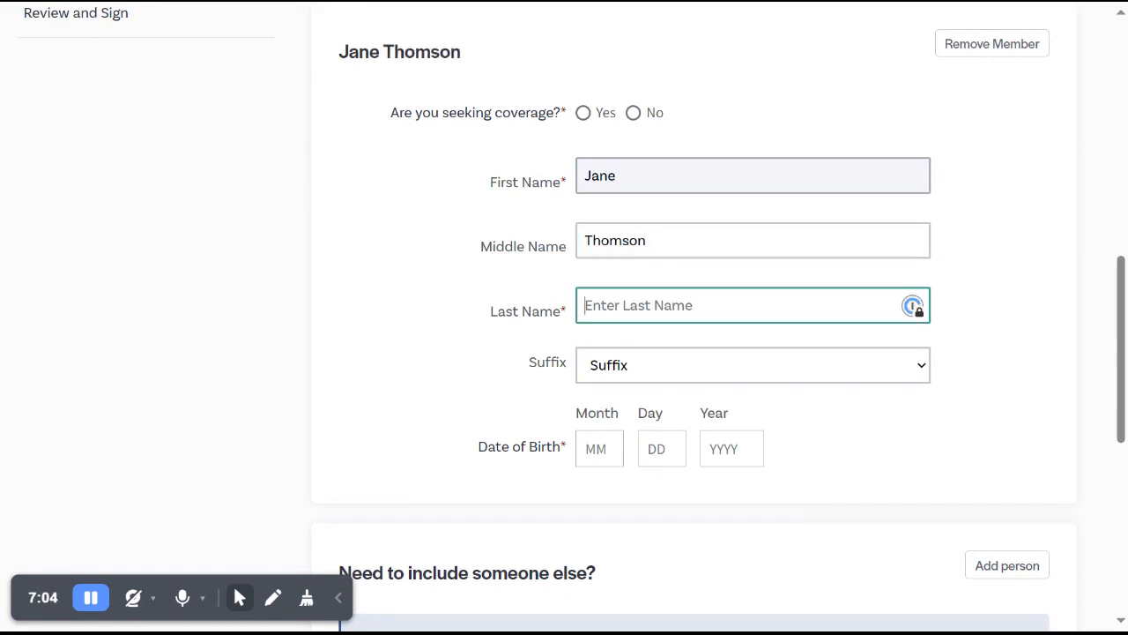
key("shift+Tab")
key("BackSpace")
Enter the second household member's last name and full date of birth.
key("Tab")
type("Tho")
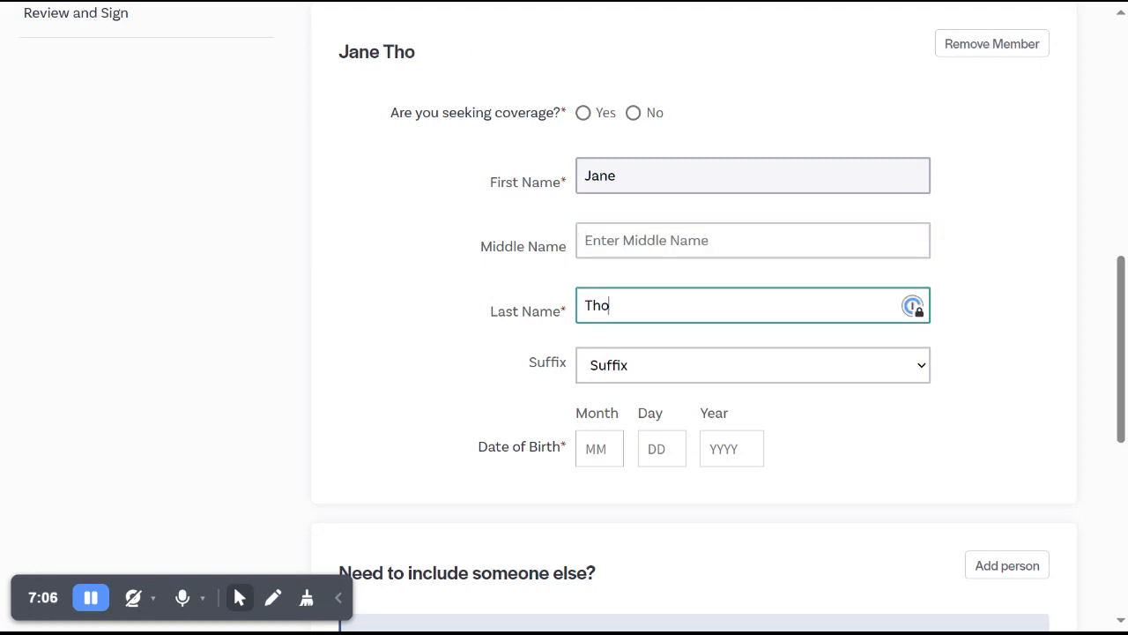
type("mson")
key("Tab")
key("Tab")
type("02")
key("Tab")
type("02")
key("Tab")
type("2000")
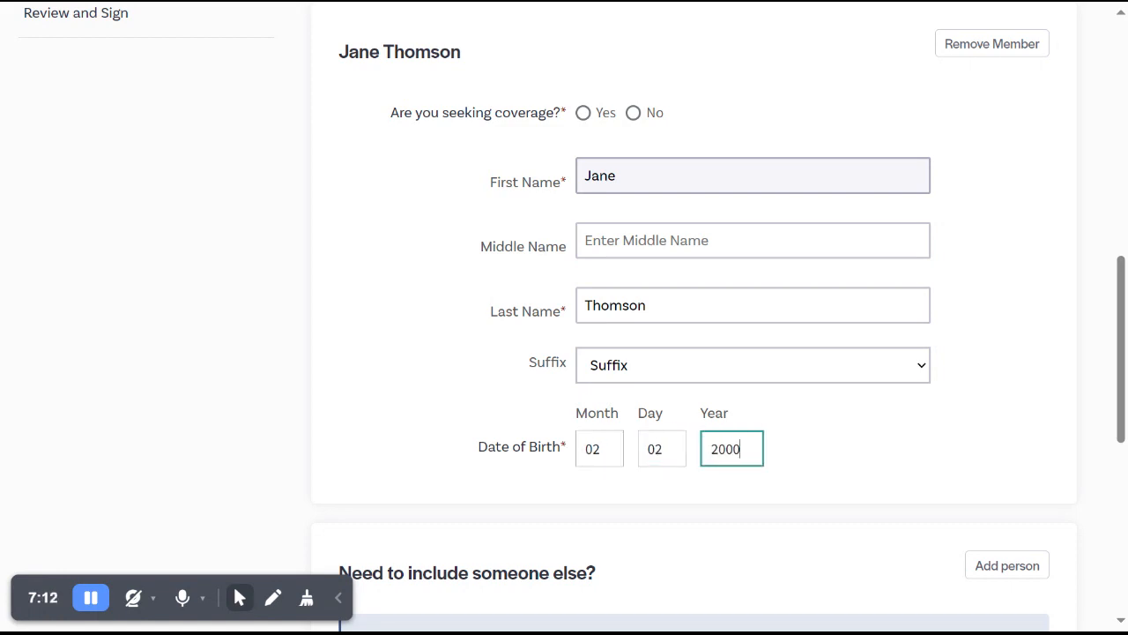
Mark the second household member as seeking coverage, then save and continue to Household Relationship.
scroll(564, 318, "down", 1)
scroll(564, 318, "down", 3)
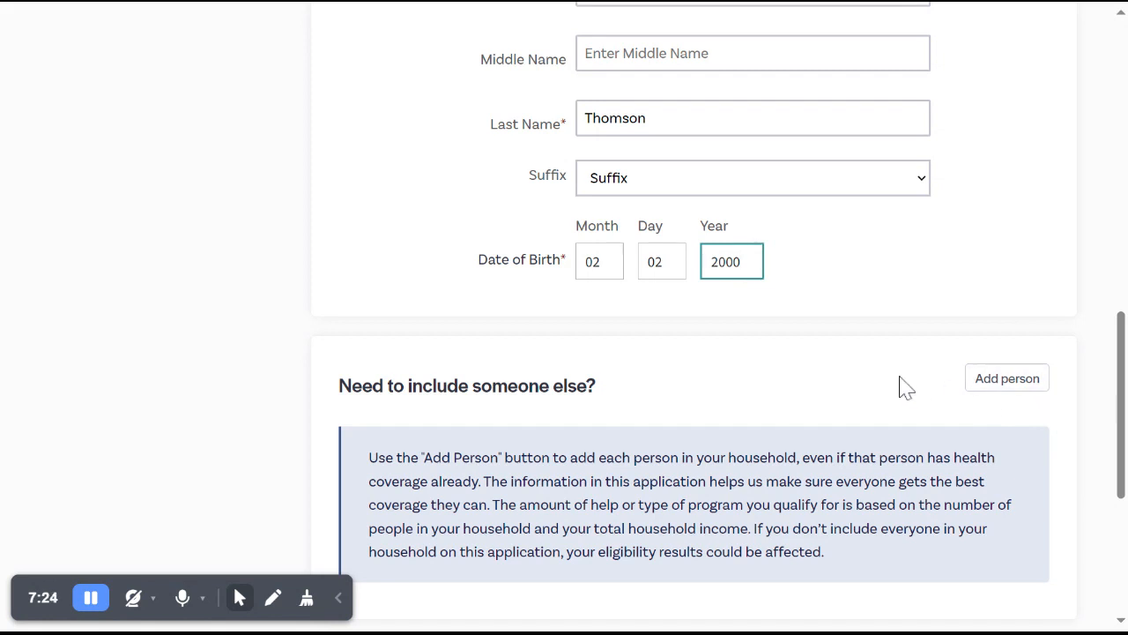
scroll(903, 388, "down", 2)
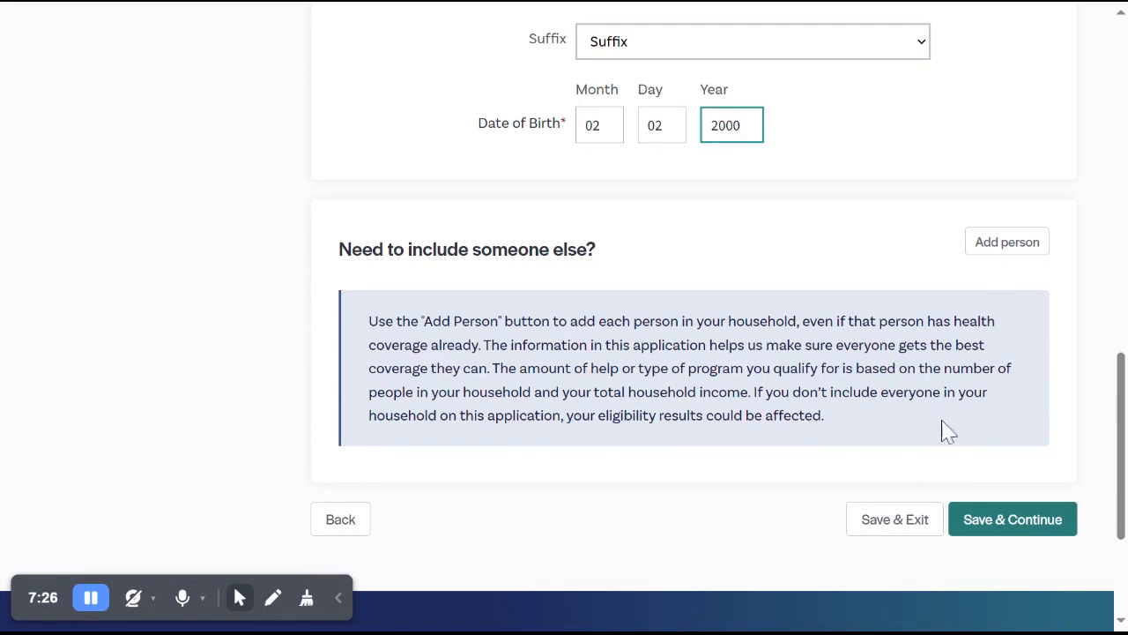
left_click(982, 523)
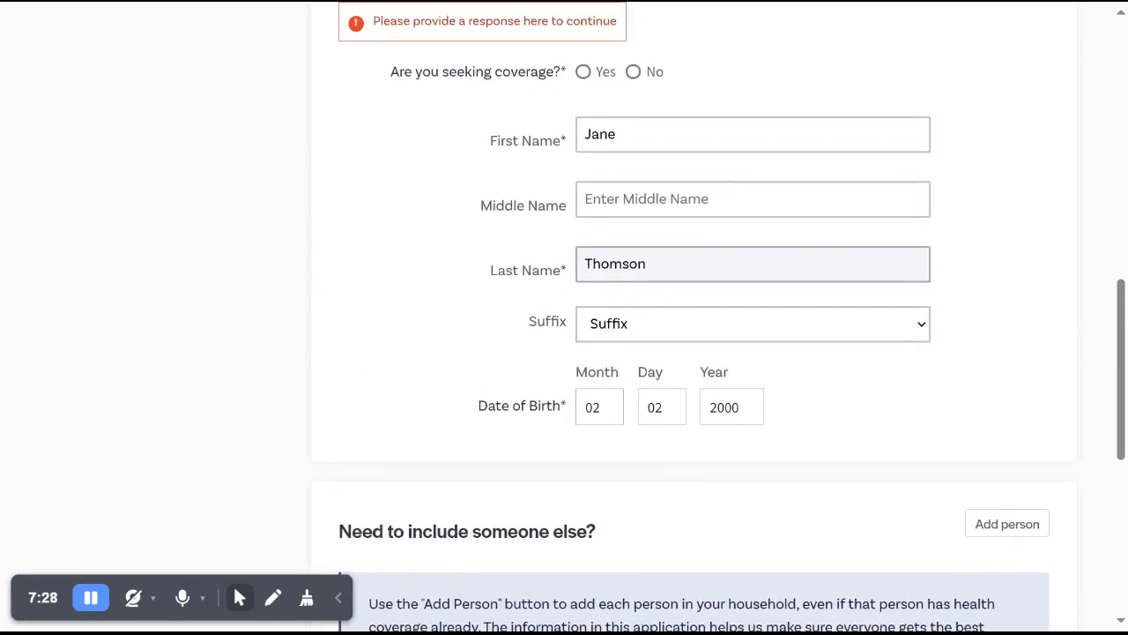
left_click(580, 206)
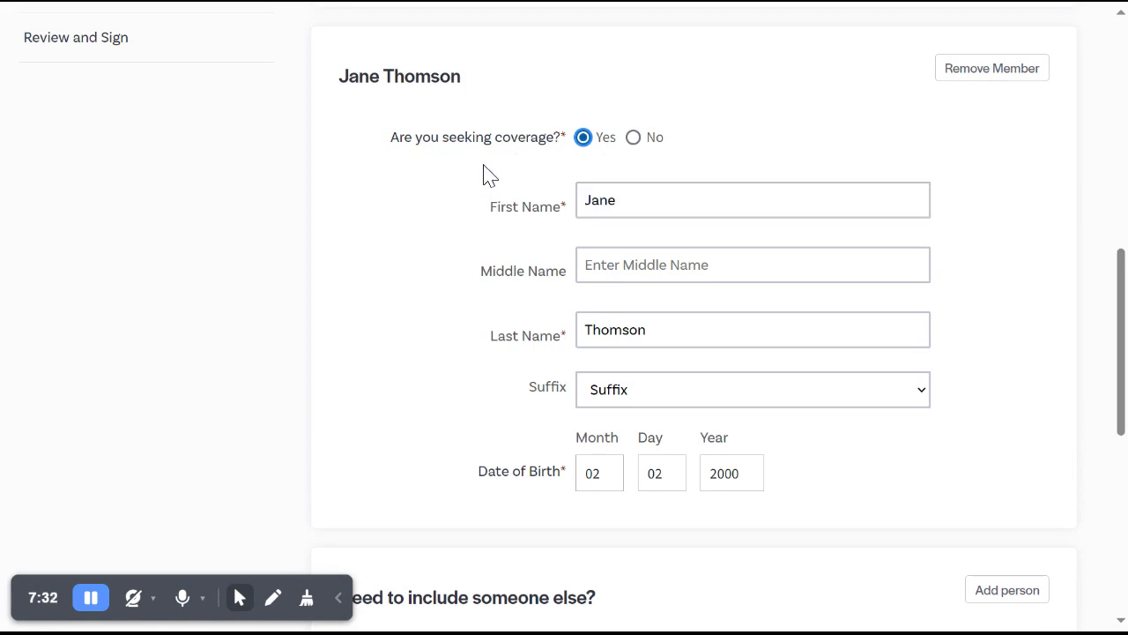
scroll(478, 231, "down", 5)
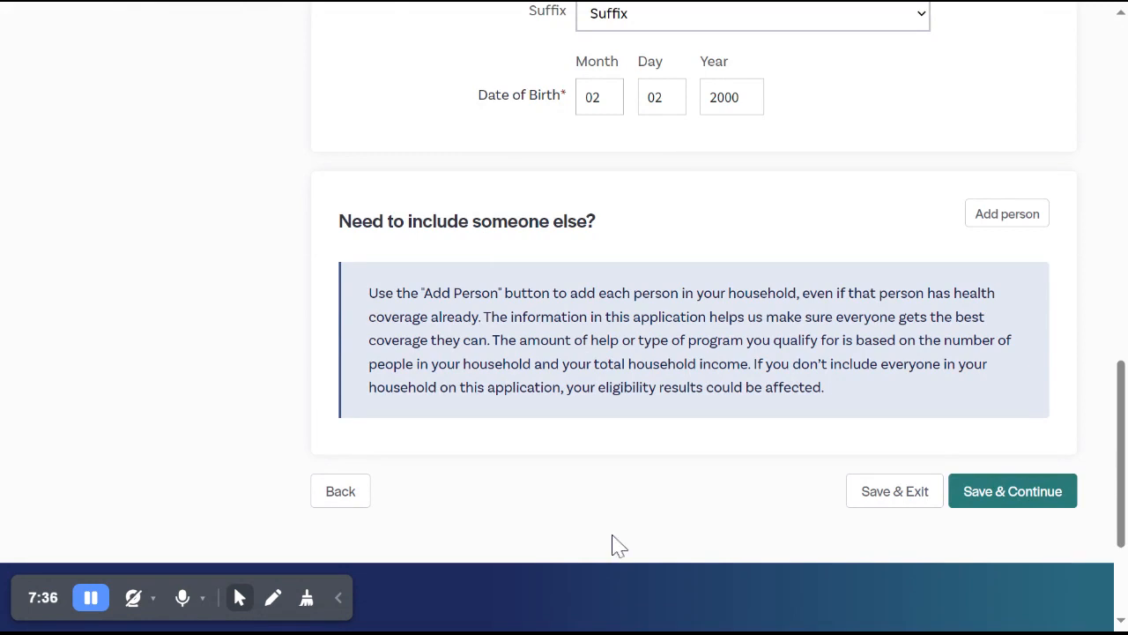
left_click(1049, 508)
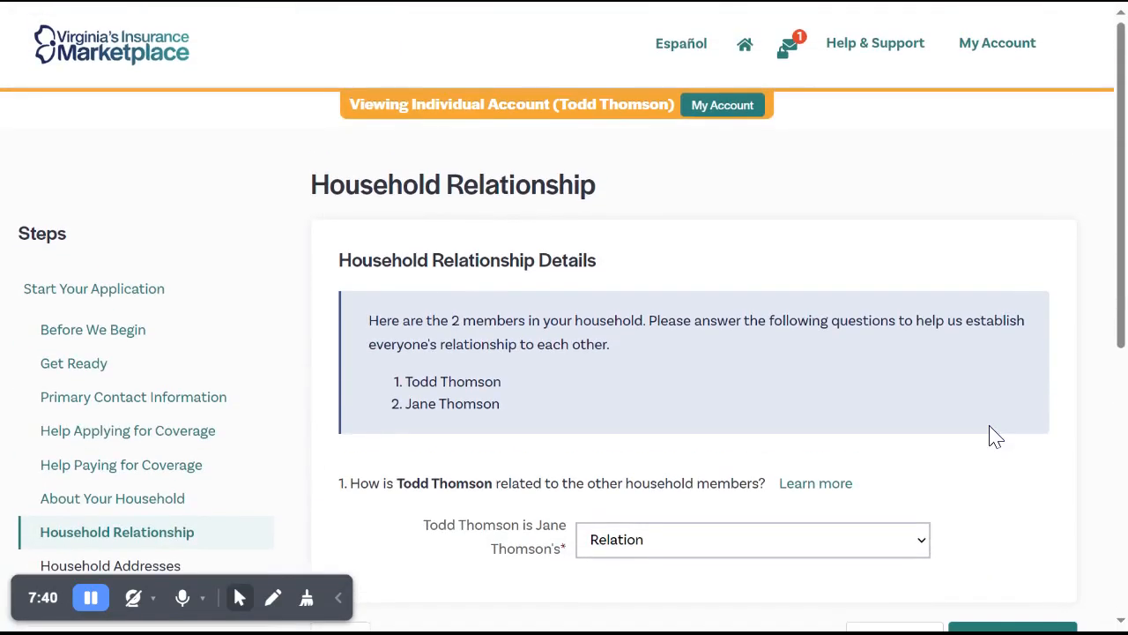
Set the primary contact's relationship to the second household member as Spouse, then save and continue.
scroll(994, 436, "down", 2)
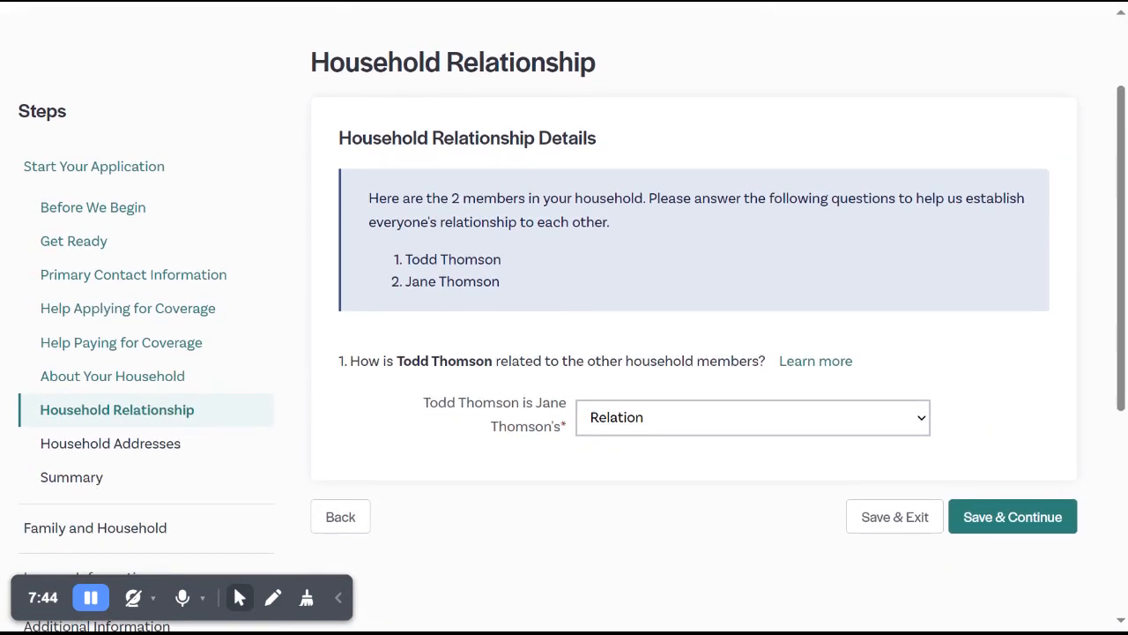
left_click(921, 427)
left_click(921, 423)
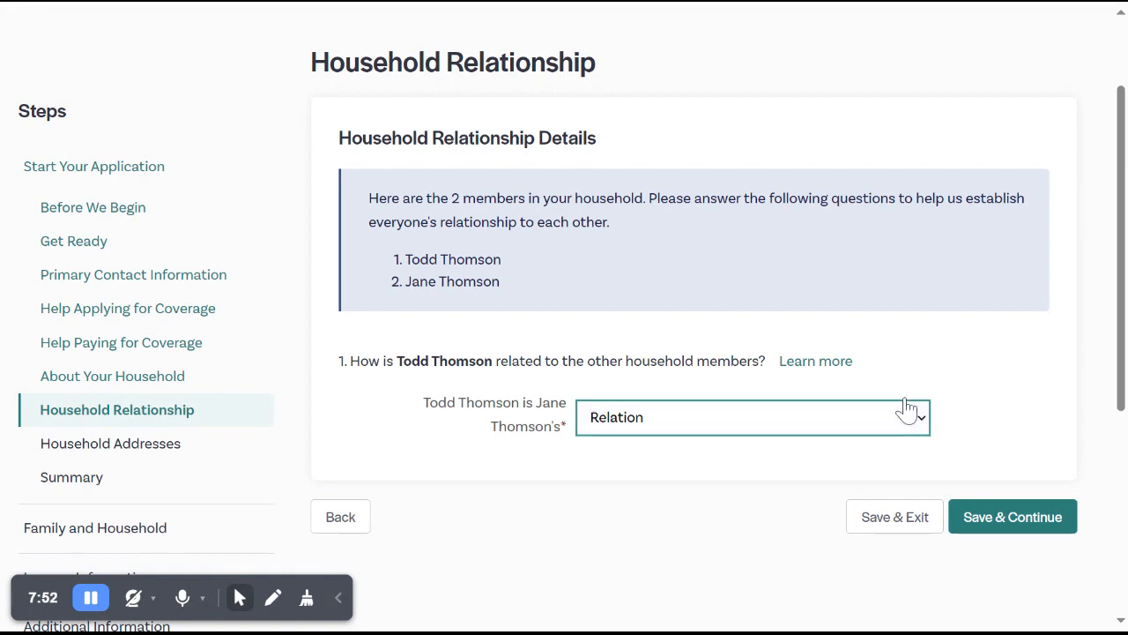
left_click(884, 291)
left_click(1007, 525)
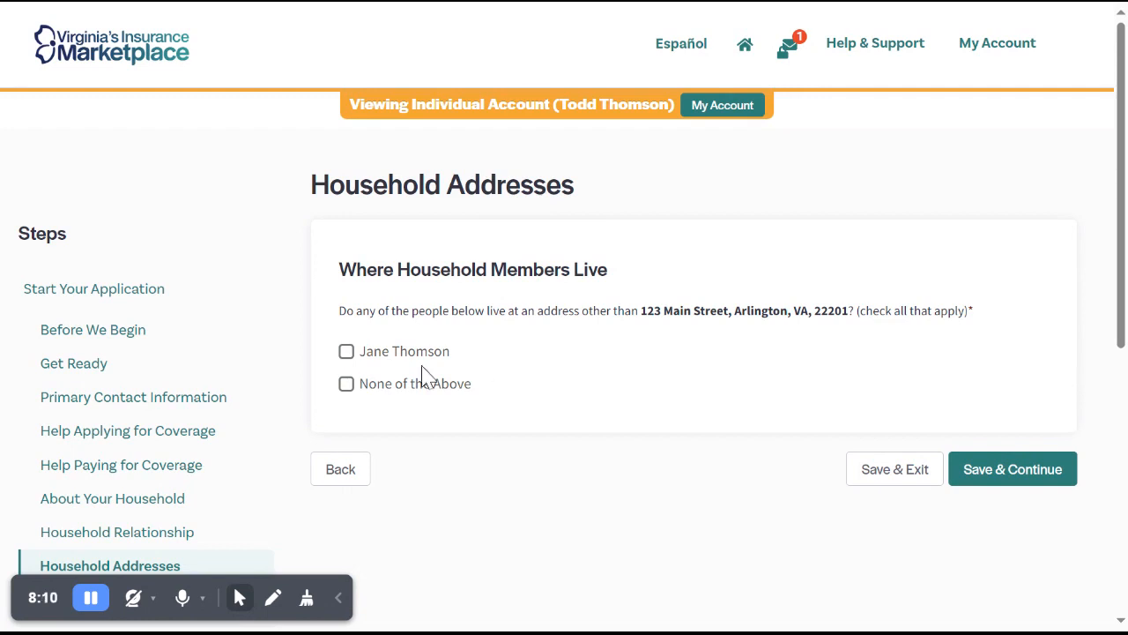
Answer None of the Above for household members living at another address, then save and continue.
left_click(346, 353)
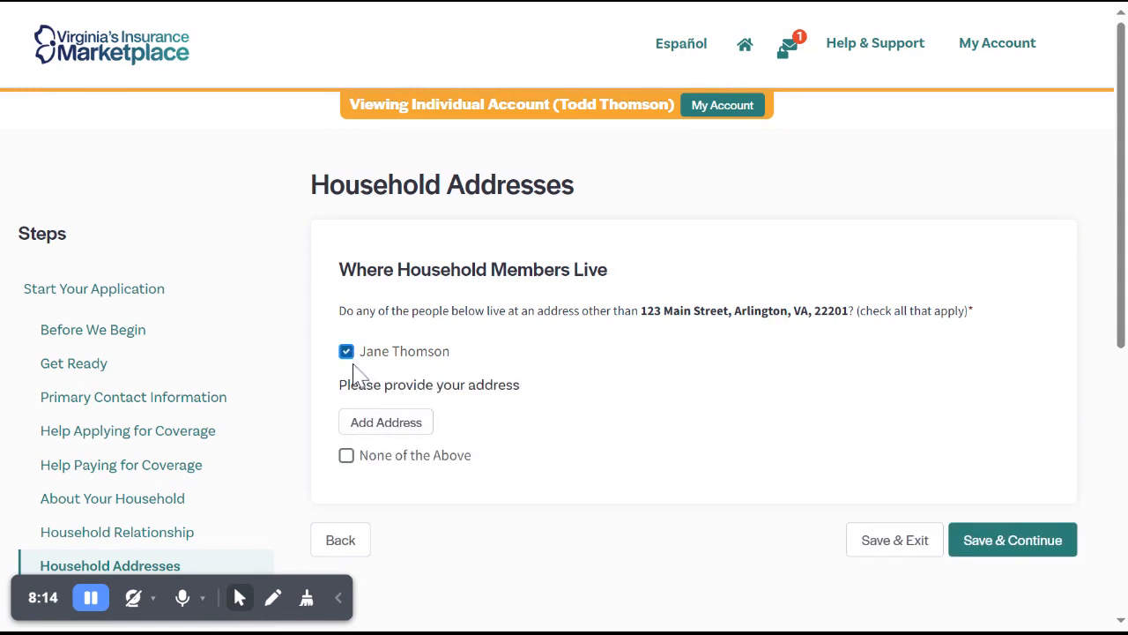
left_click(348, 354)
left_click(349, 388)
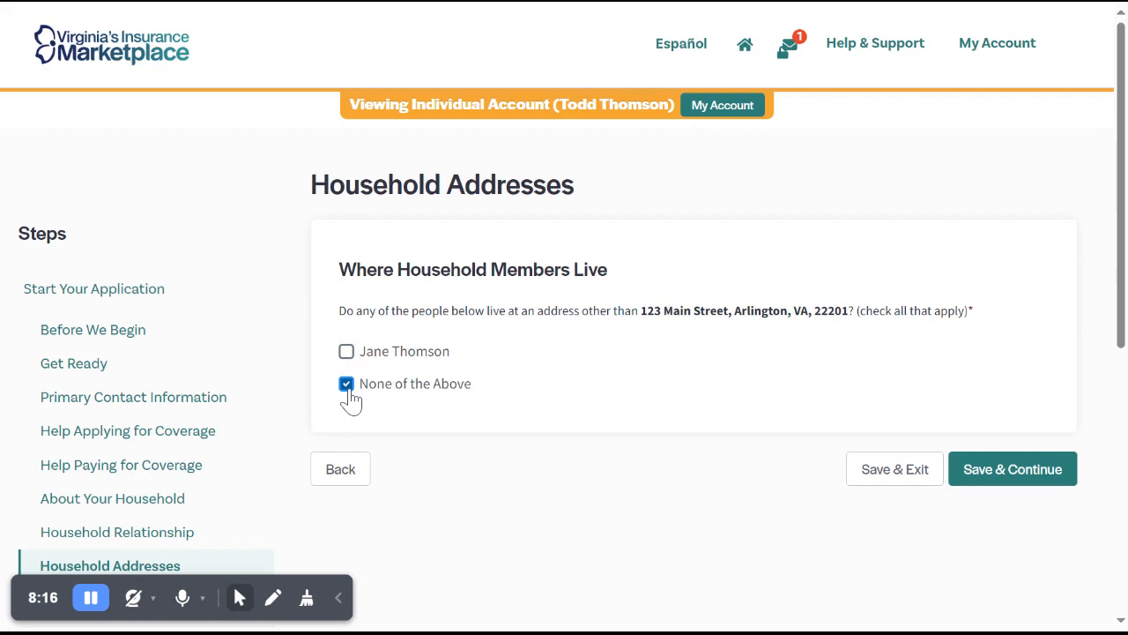
left_click(1038, 474)
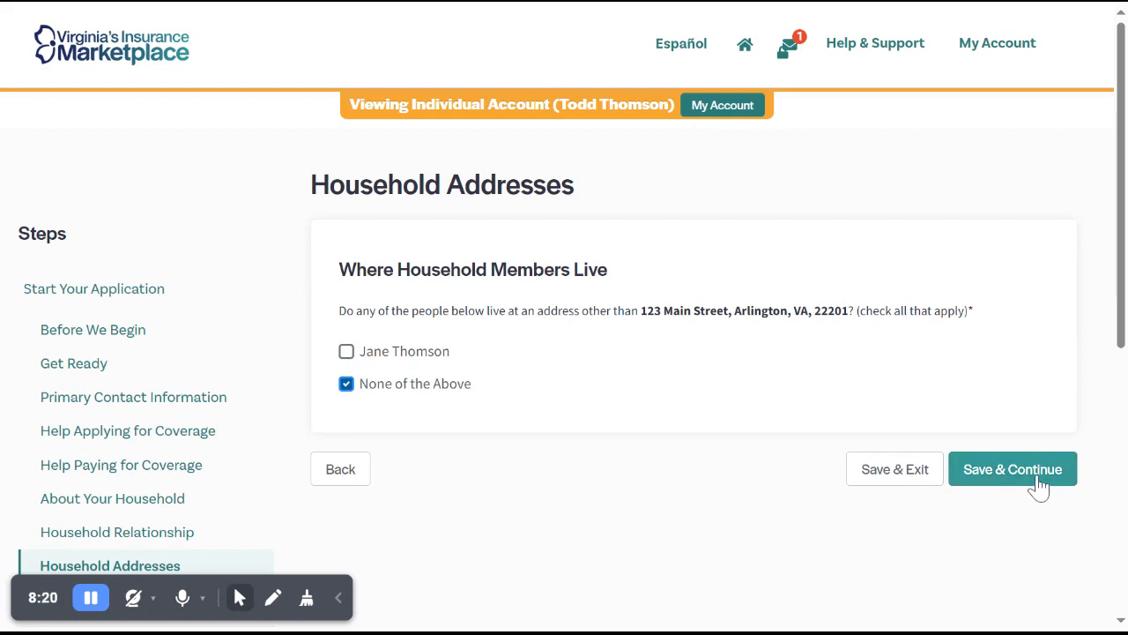
left_click(1038, 484)
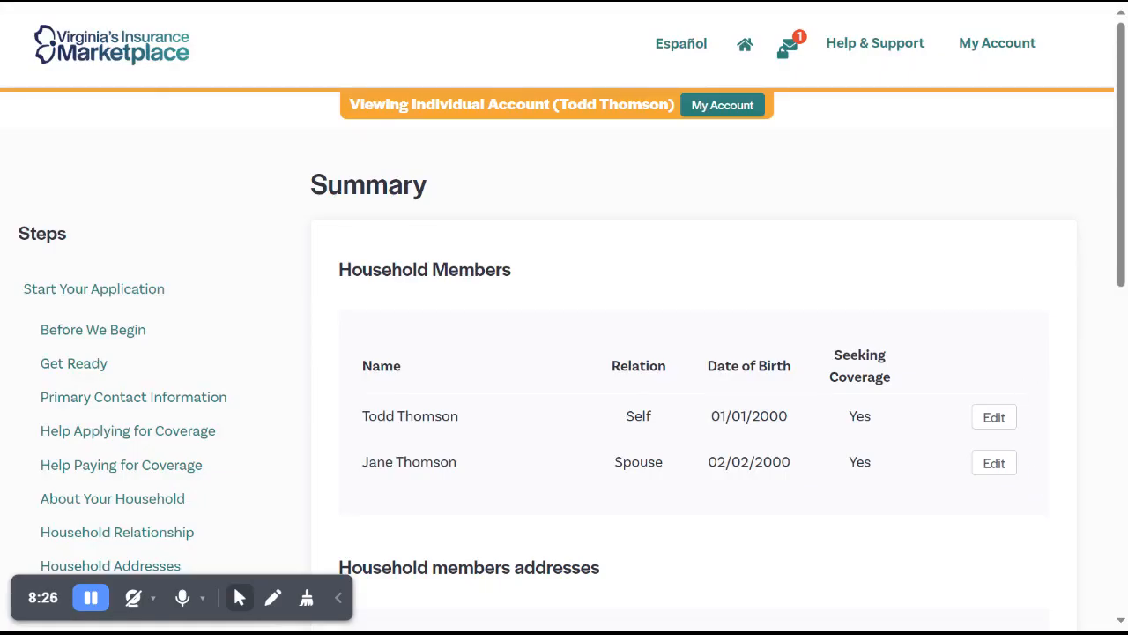
Review the household members and addresses in the summary, then continue through Get Ready to the primary contact's Personal Information.
scroll(565, 318, "down", 1)
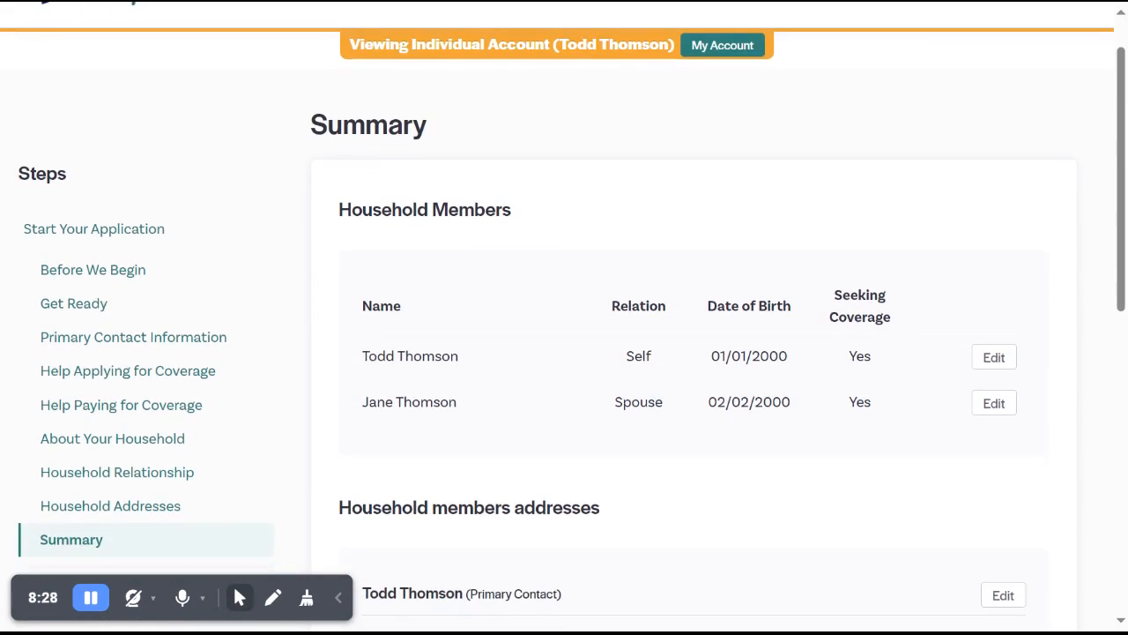
scroll(564, 318, "down", 1)
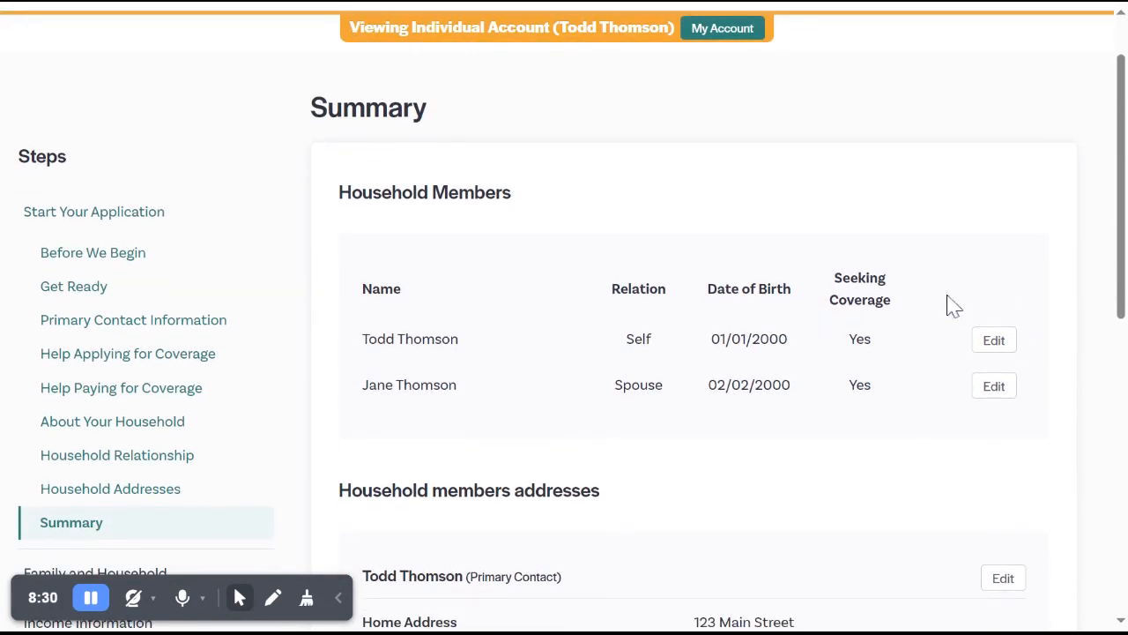
scroll(1025, 353, "down", 1)
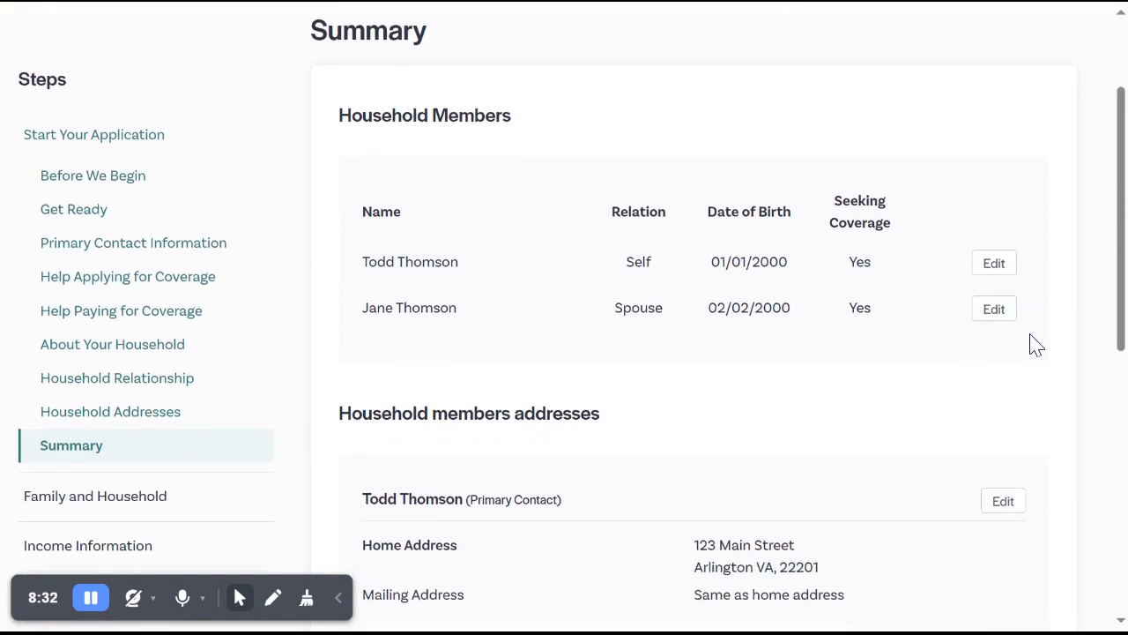
scroll(1014, 339, "down", 2)
scroll(693, 318, "down", 5)
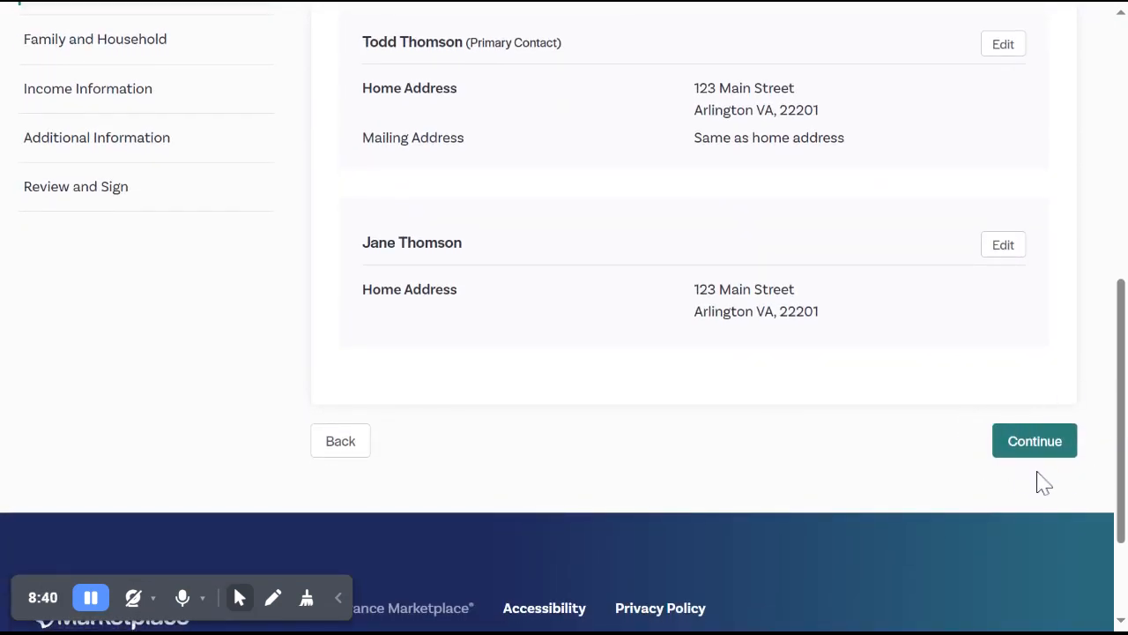
left_click(1033, 441)
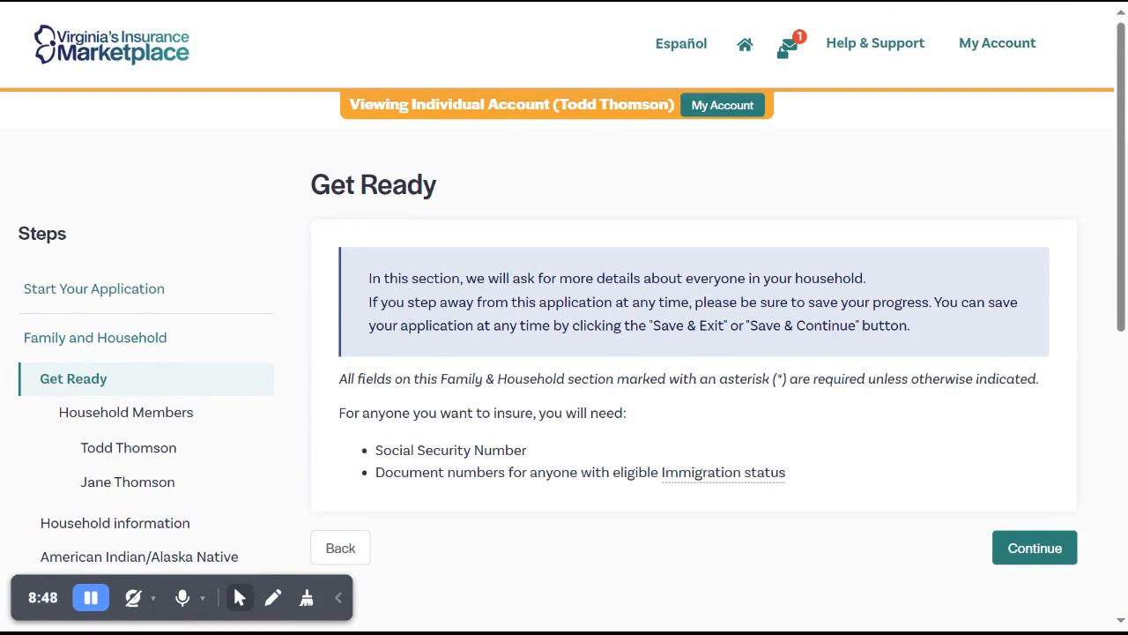
scroll(899, 453, "down", 1)
left_click(1023, 474)
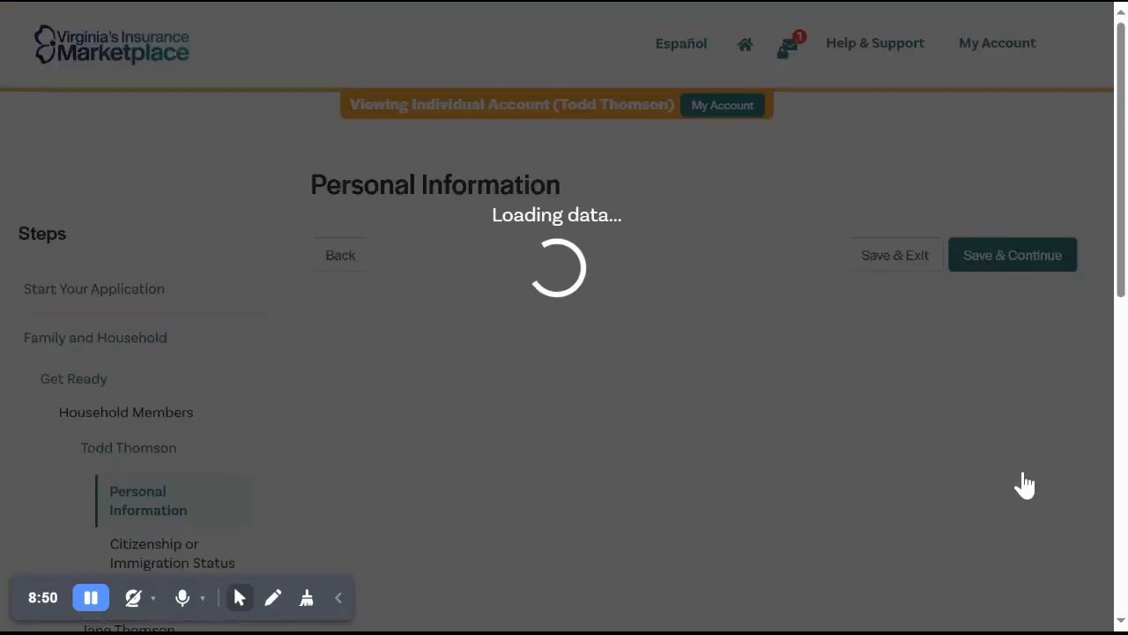
Set the primary contact's sex to Male, leave the Social Security Number blank, and save and continue.
left_click(346, 302)
scroll(567, 404, "down", 2)
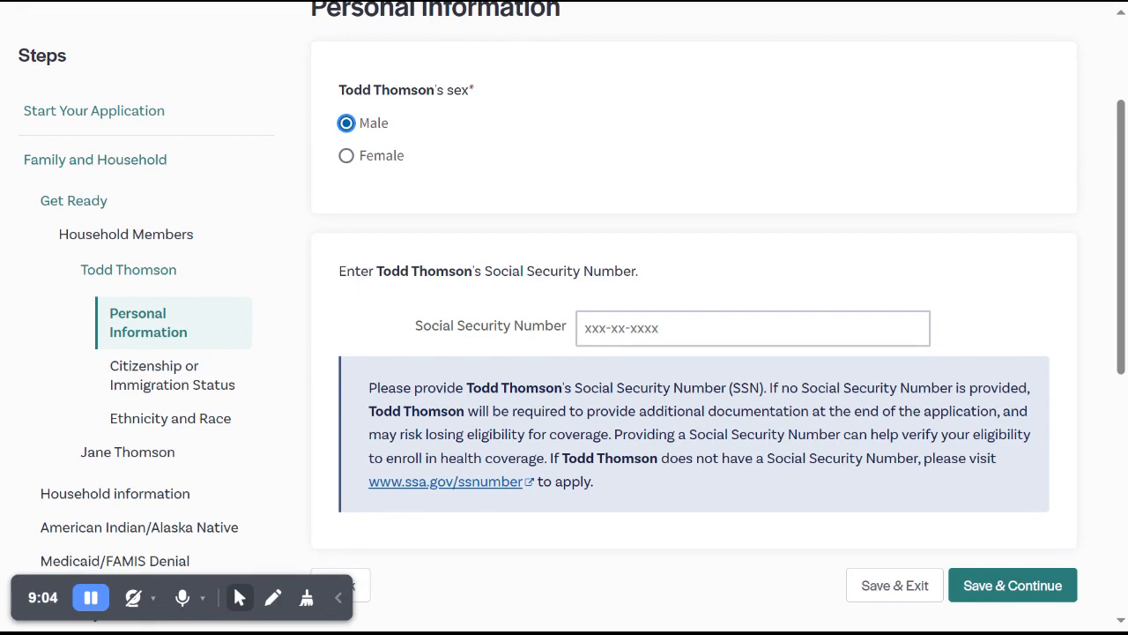
left_click(1014, 586)
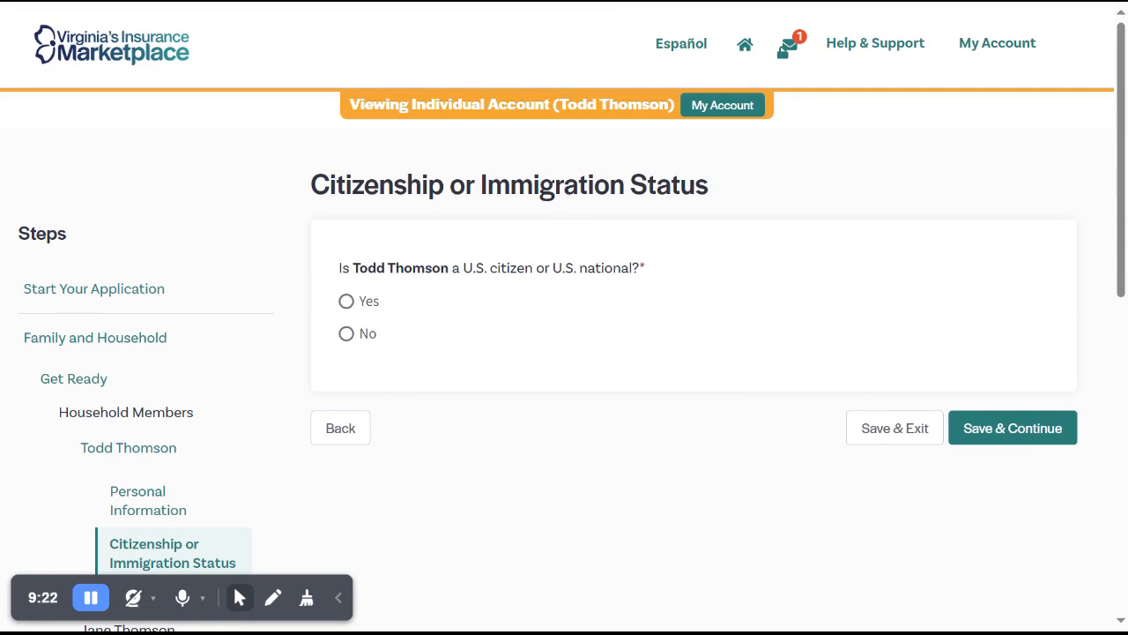
Declare the primary contact a U.S. citizen who is not naturalized or derived, then save and continue.
left_click(374, 311)
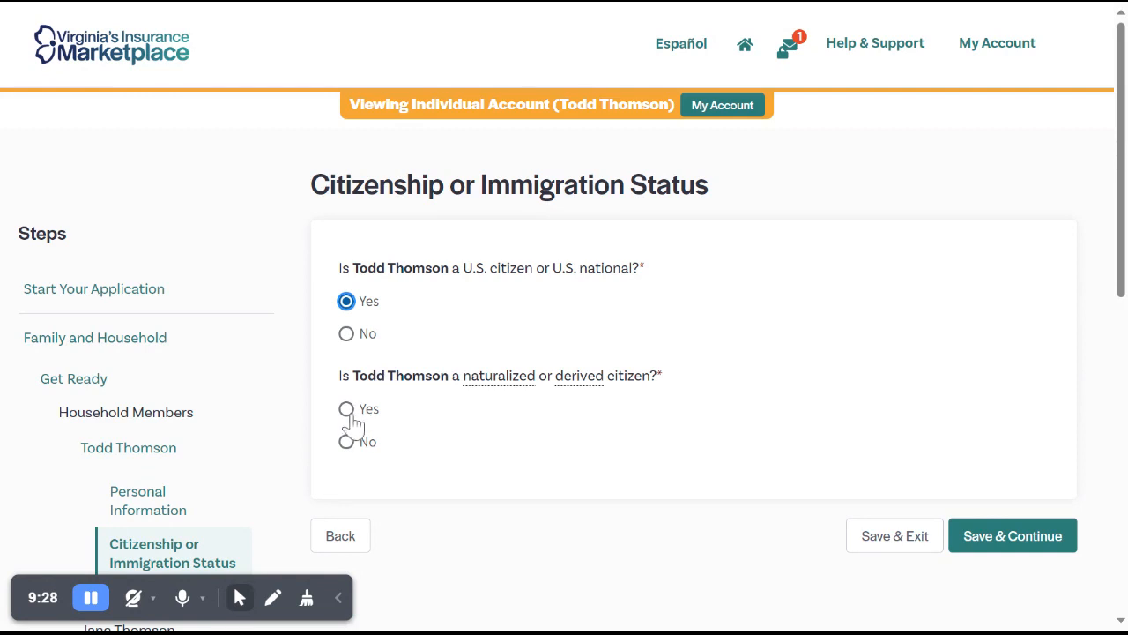
left_click(351, 442)
left_click(347, 442)
left_click(1005, 539)
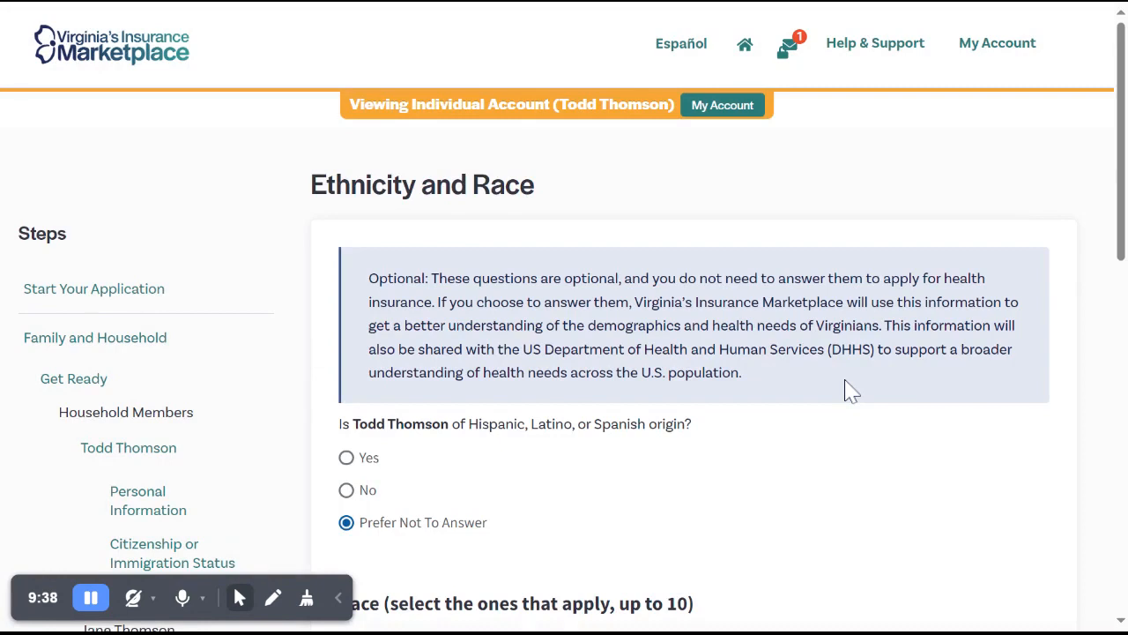
Keep Prefer Not To Answer for the primary contact's ethnicity, leave race unselected, and save and continue.
scroll(849, 388, "down", 2)
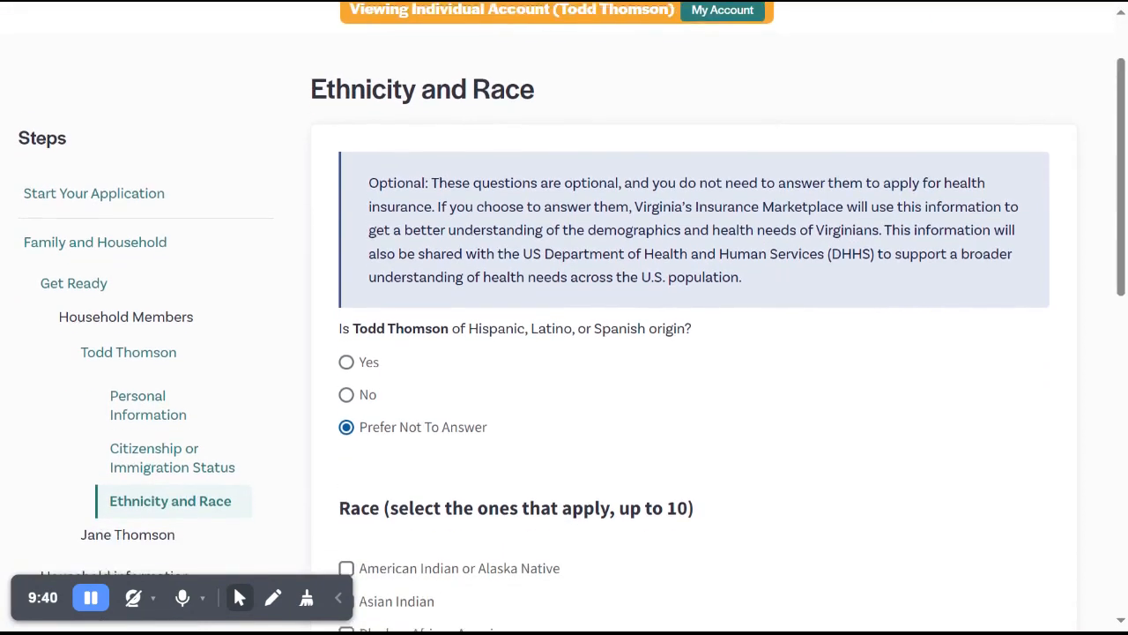
scroll(572, 326, "down", 1)
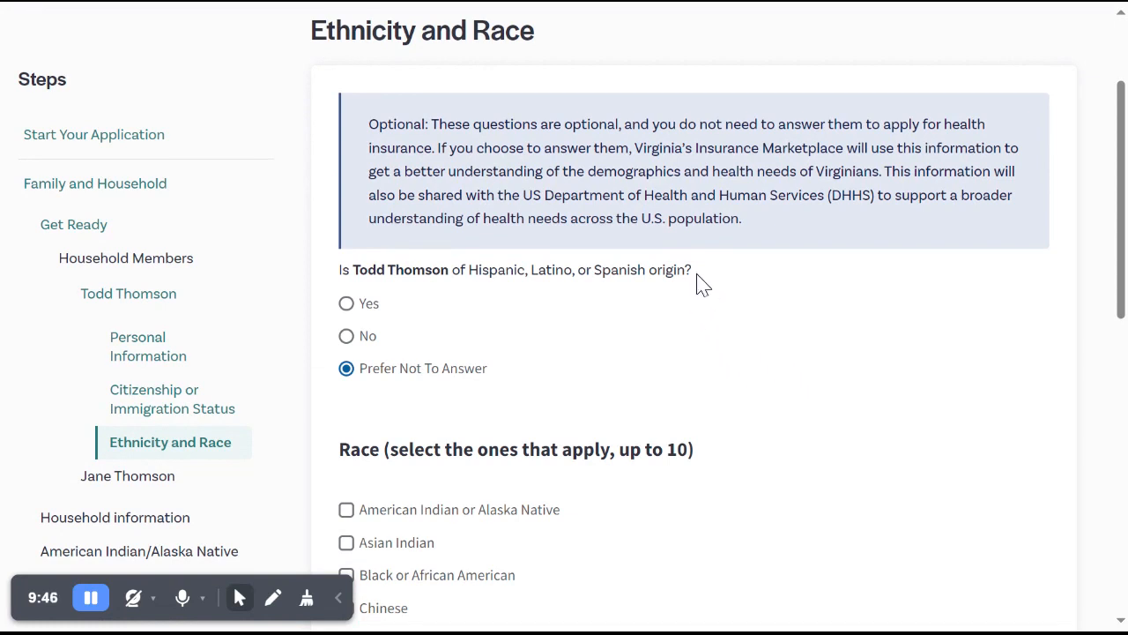
scroll(819, 328, "down", 1)
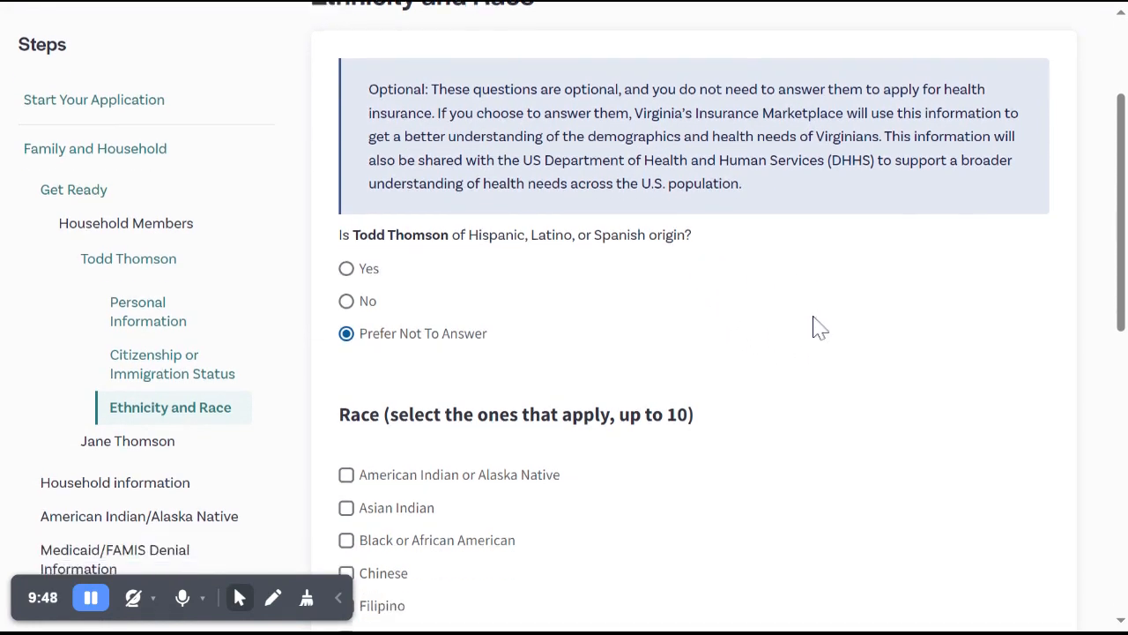
scroll(756, 343, "down", 1)
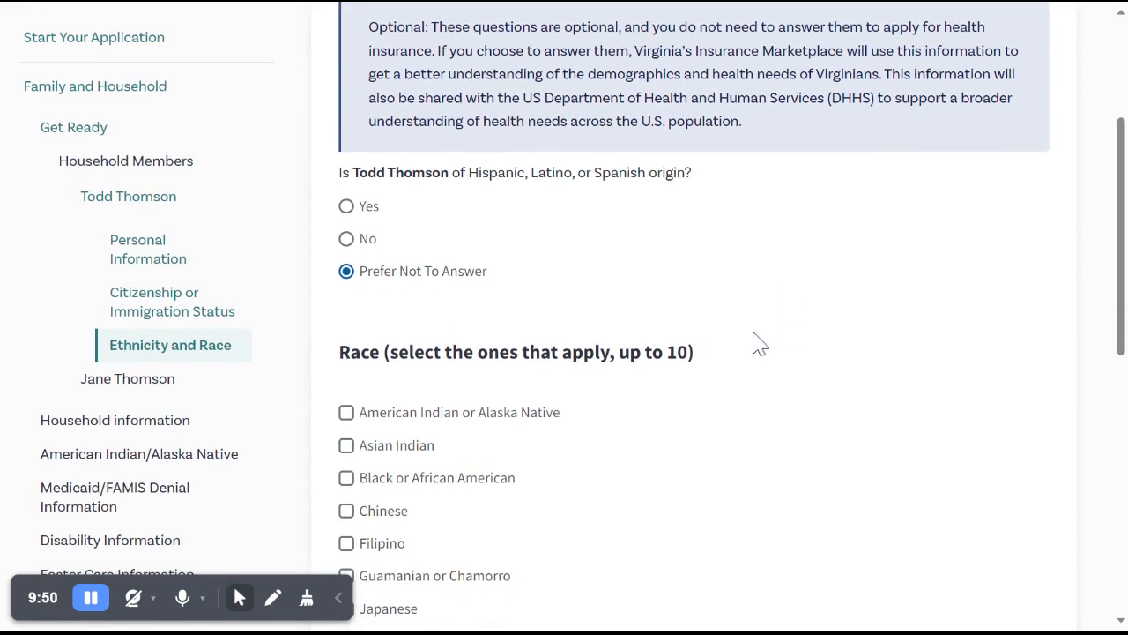
scroll(756, 343, "down", 4)
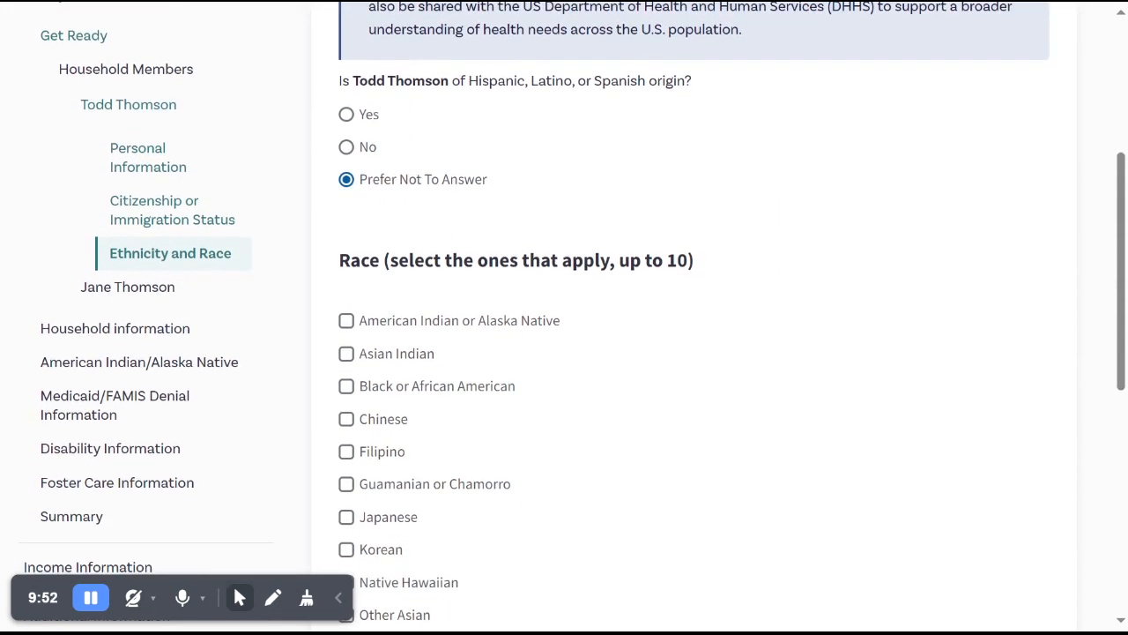
scroll(756, 343, "down", 4)
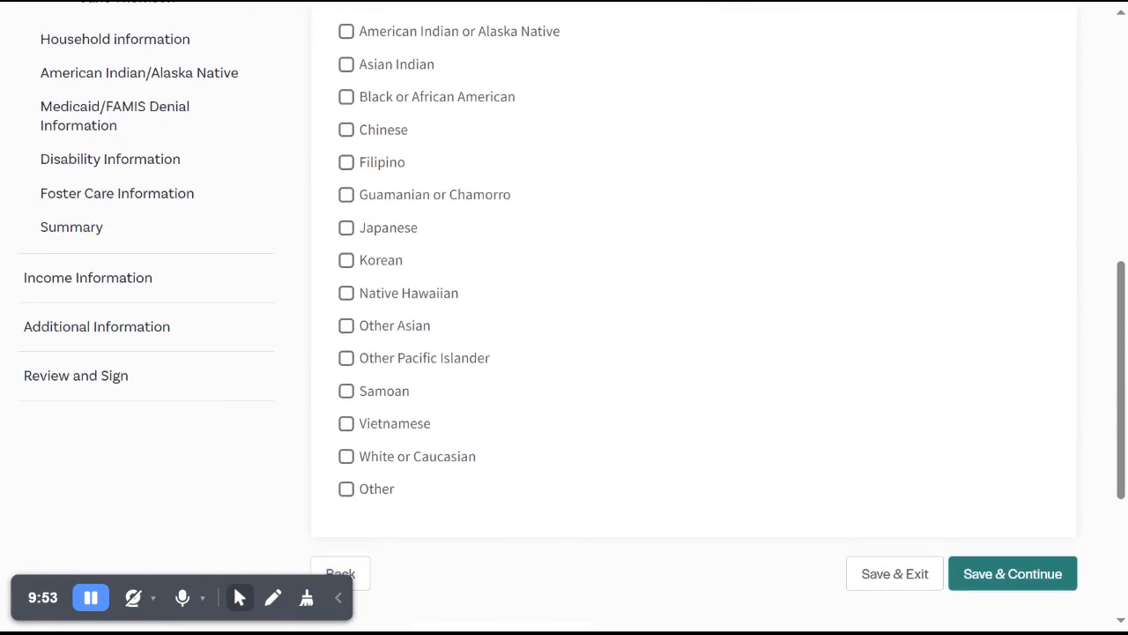
left_click(988, 571)
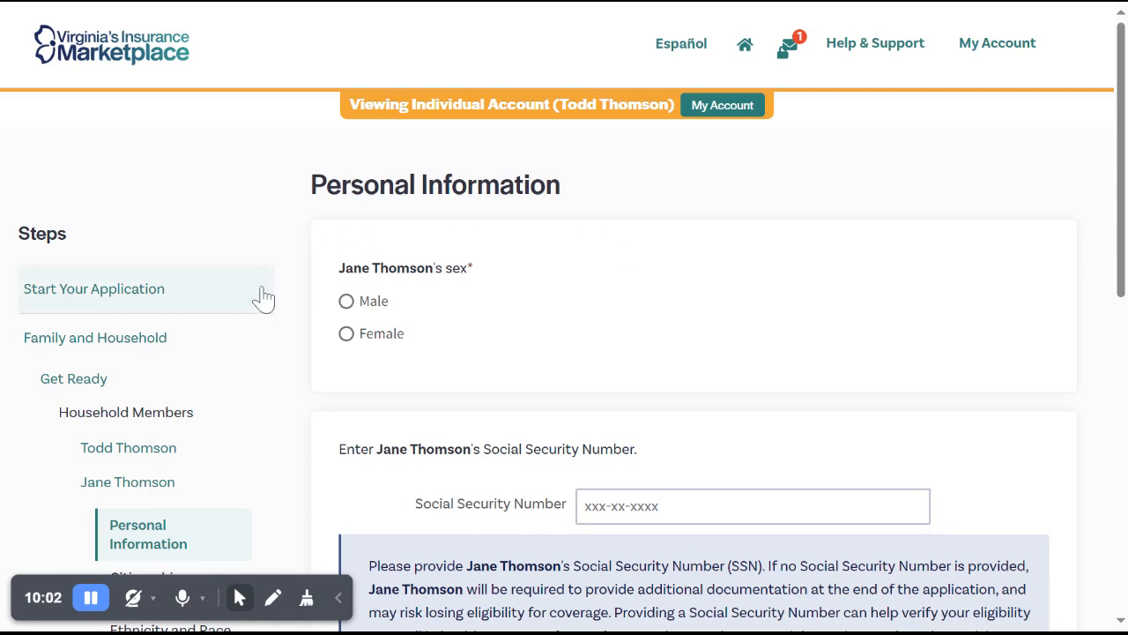
Set the second household member's sex to Female, leave the Social Security Number blank, and save and continue.
left_click(348, 337)
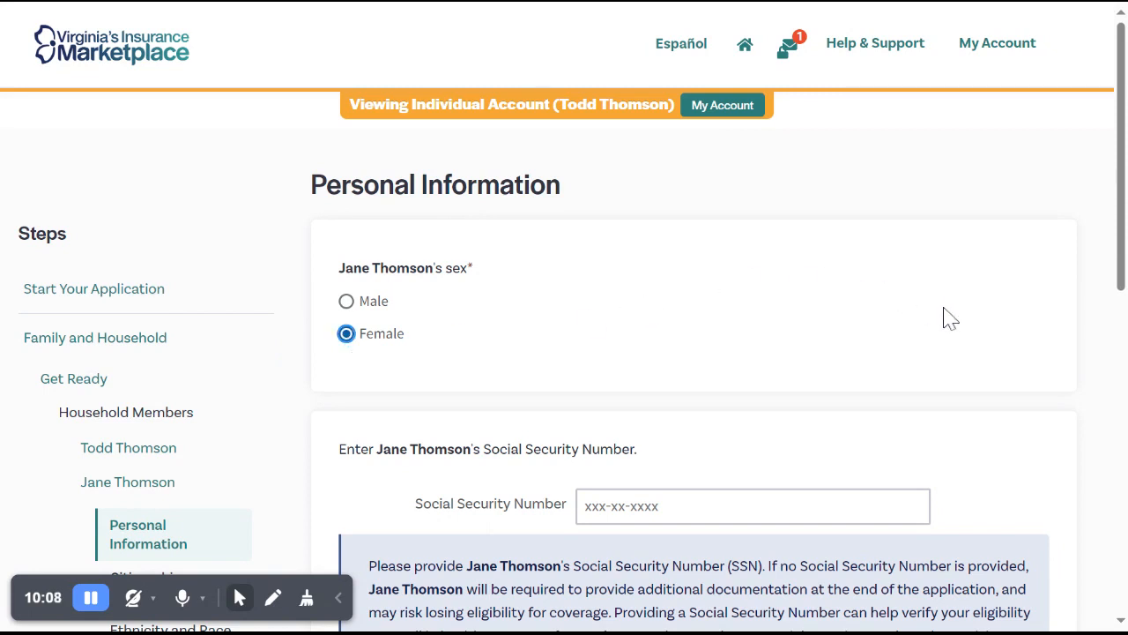
scroll(950, 319, "down", 1)
scroll(948, 317, "down", 2)
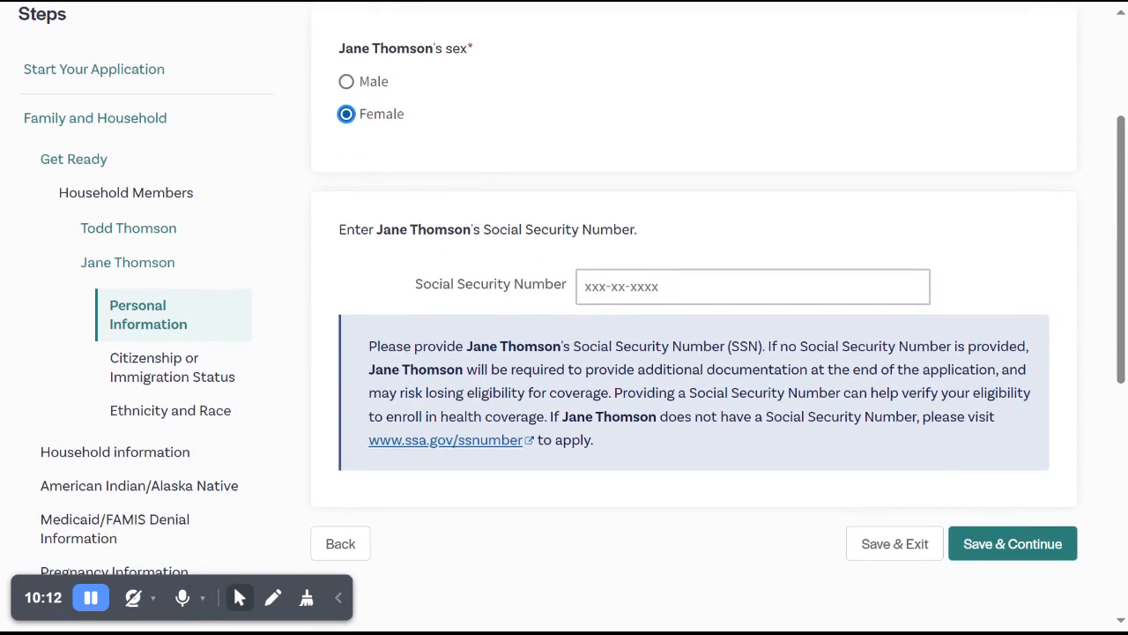
left_click(1013, 549)
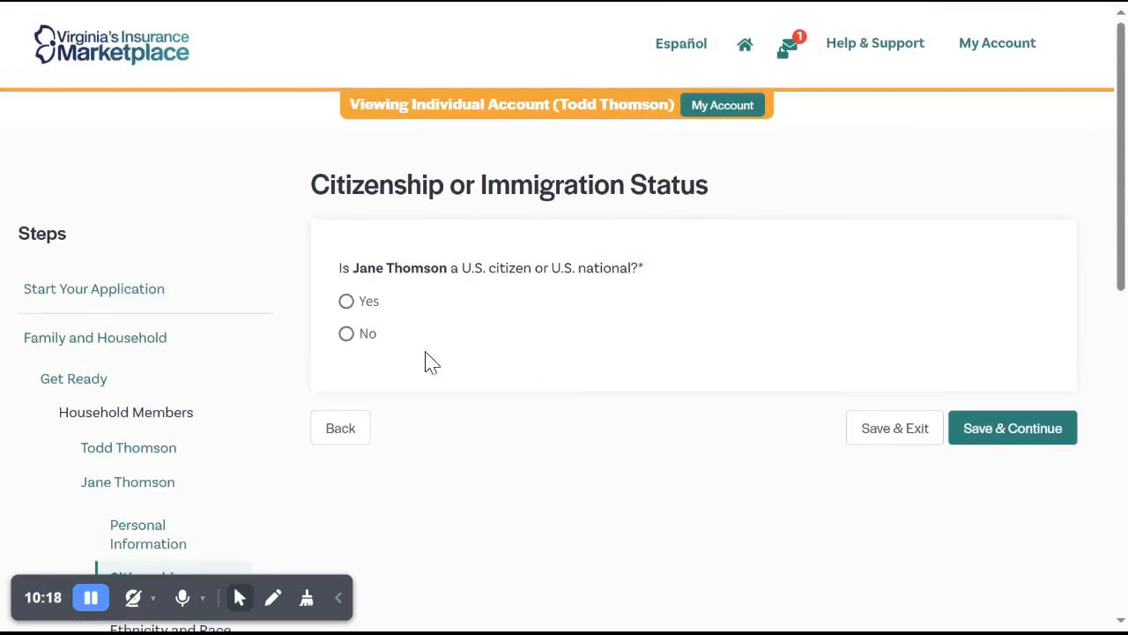
Declare the second household member a non-citizen with eligible immigration status, and choose None of these as the document type.
left_click(347, 344)
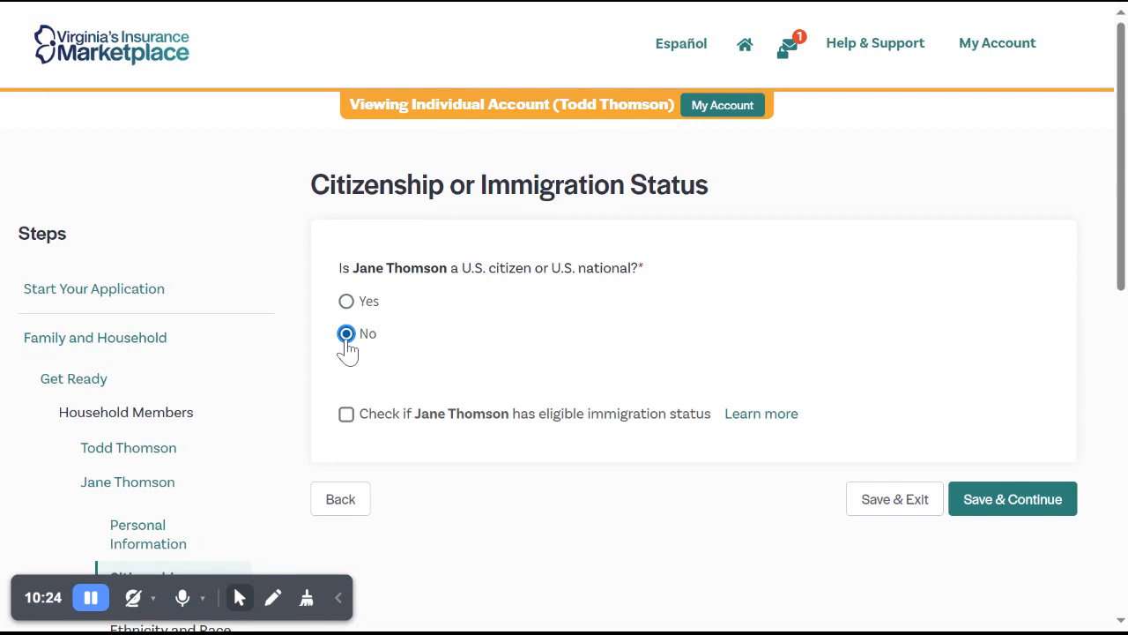
left_click(346, 416)
scroll(798, 342, "down", 1)
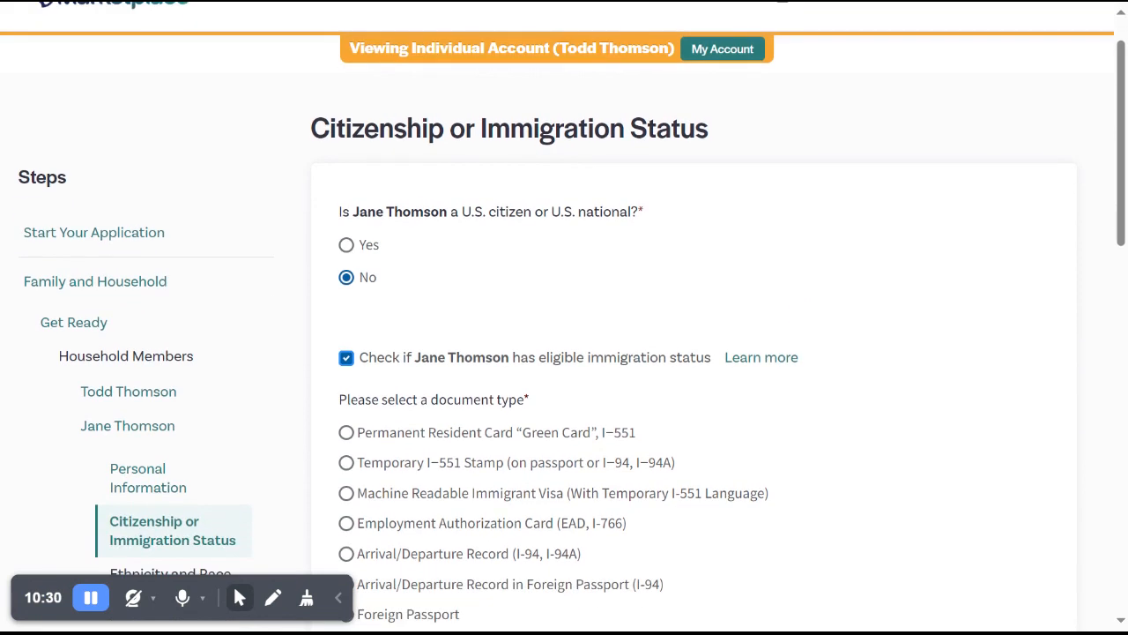
scroll(564, 322, "down", 3)
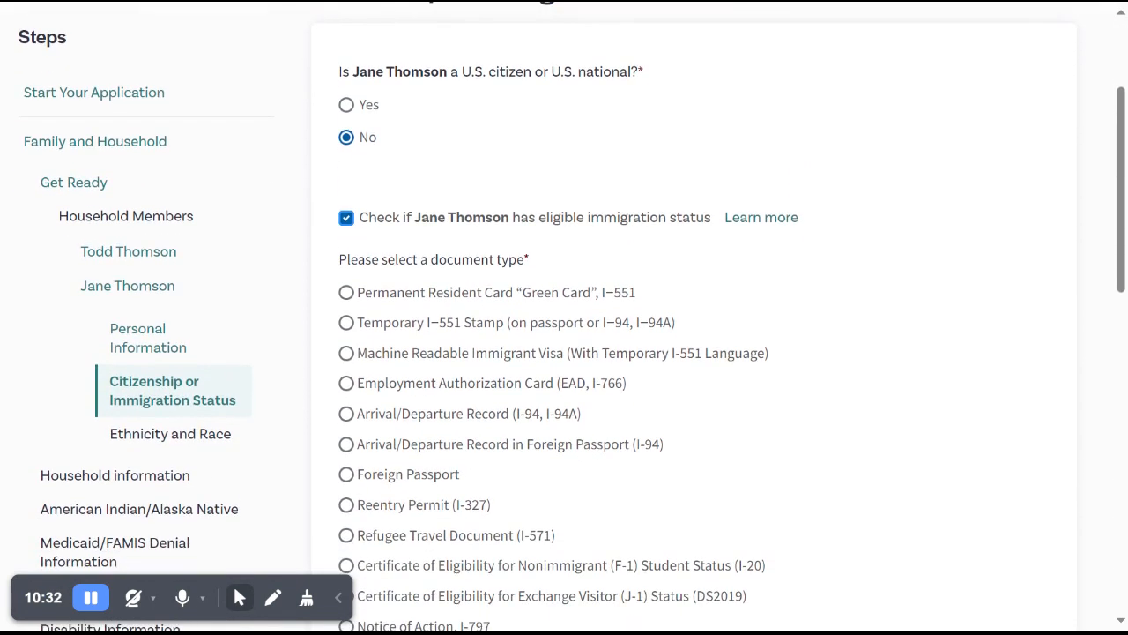
scroll(564, 322, "down", 1)
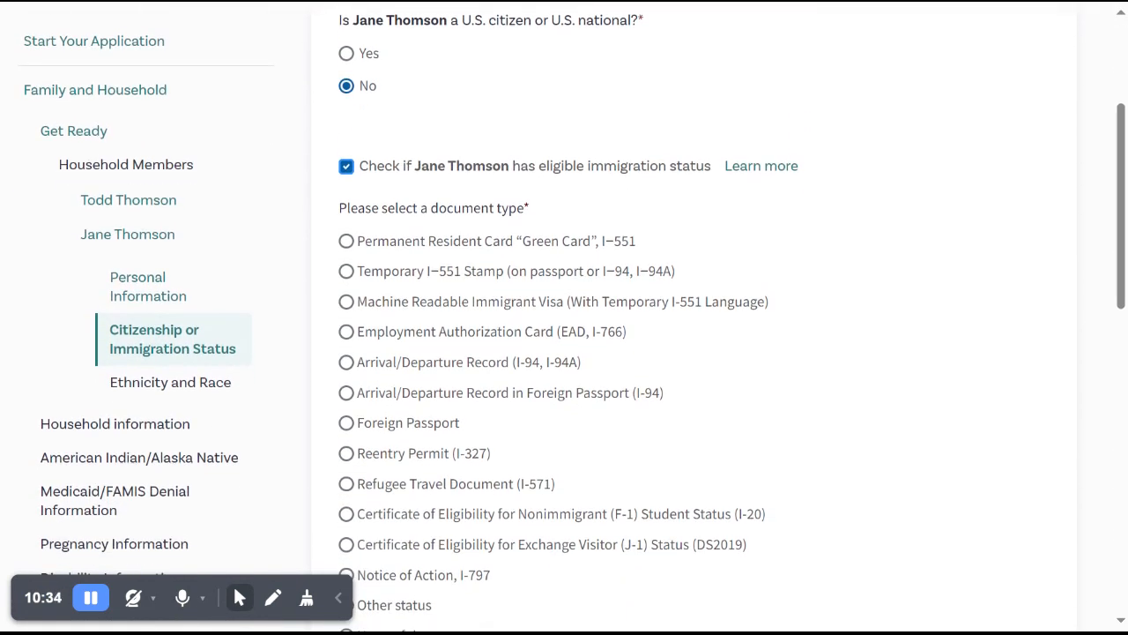
scroll(564, 322, "down", 3)
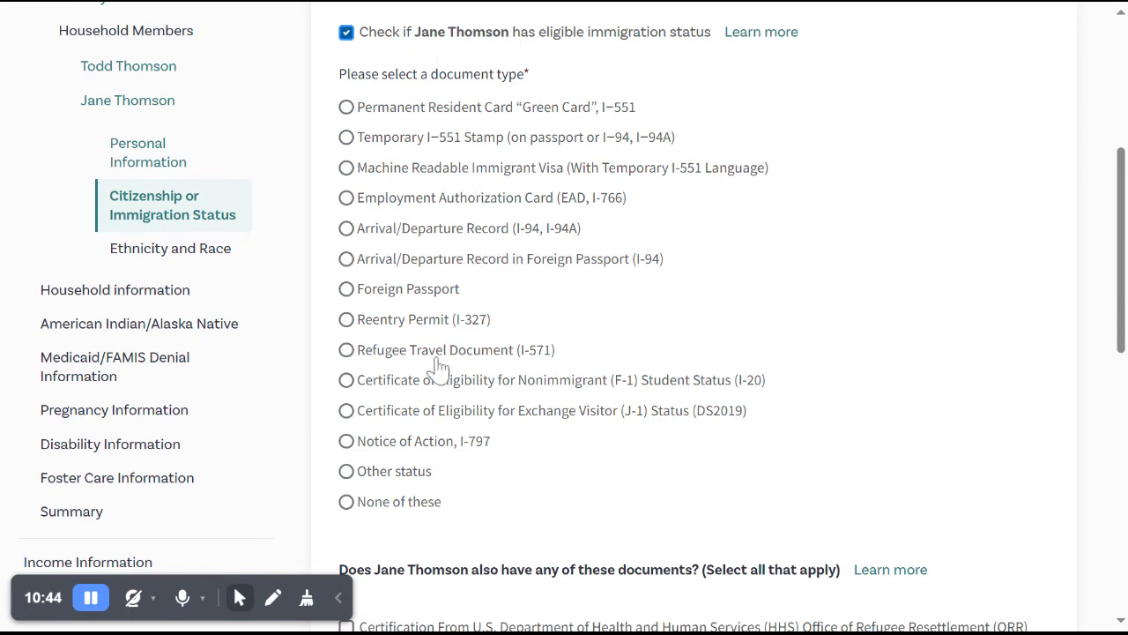
left_click(350, 509)
Preview the fields for the Temporary I-551 Stamp document type and return the selection to None of these.
left_click(361, 147)
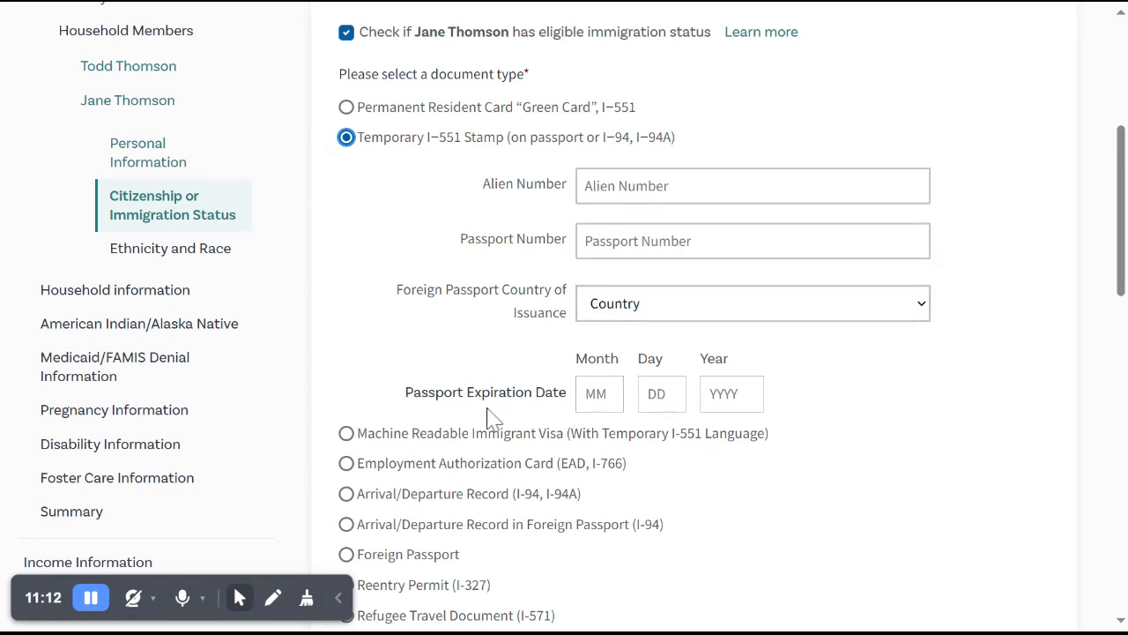
scroll(421, 345, "down", 5)
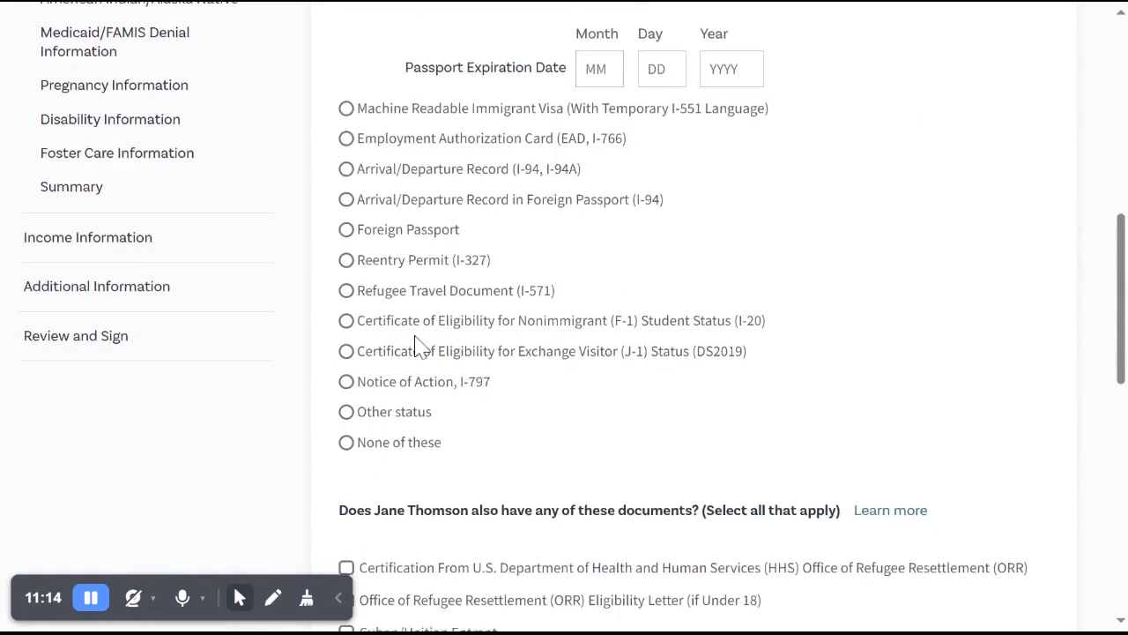
scroll(385, 244, "down", 1)
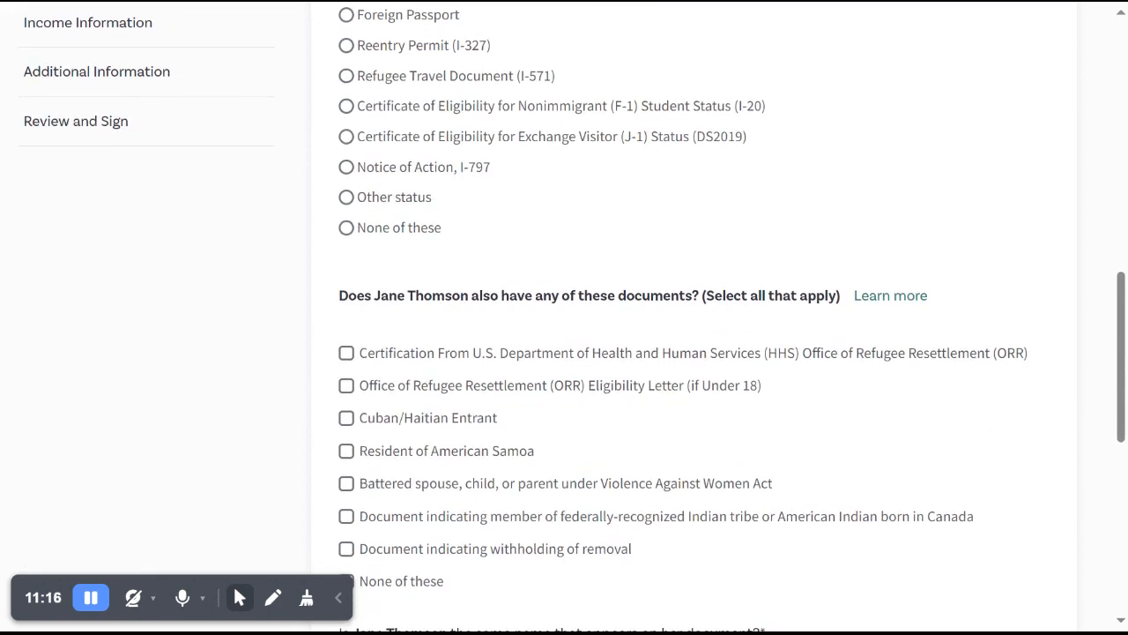
left_click(362, 234)
scroll(362, 242, "up", 1)
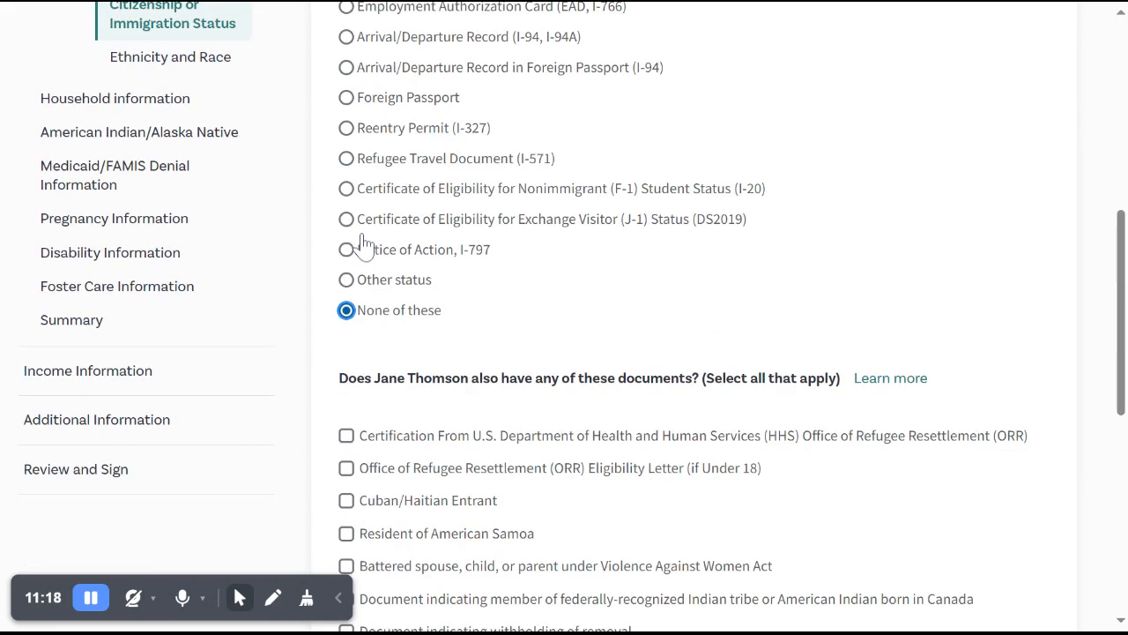
Mark None of these for additional documents, answer Yes to U.S. primary residence since 1996, and save and continue.
scroll(606, 307, "down", 2)
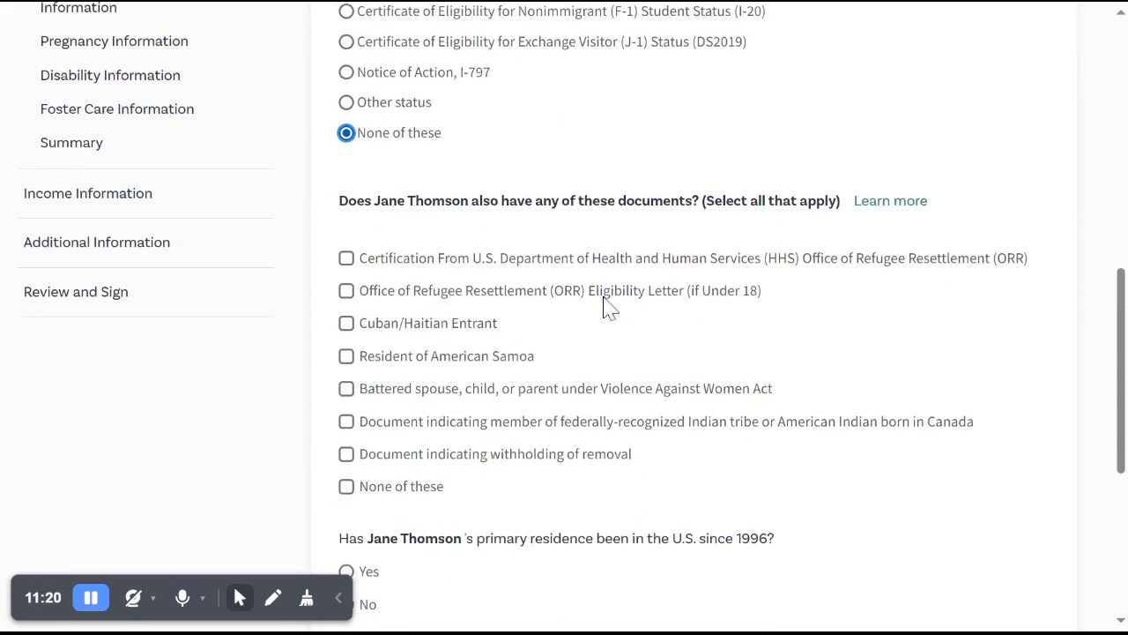
scroll(606, 307, "down", 1)
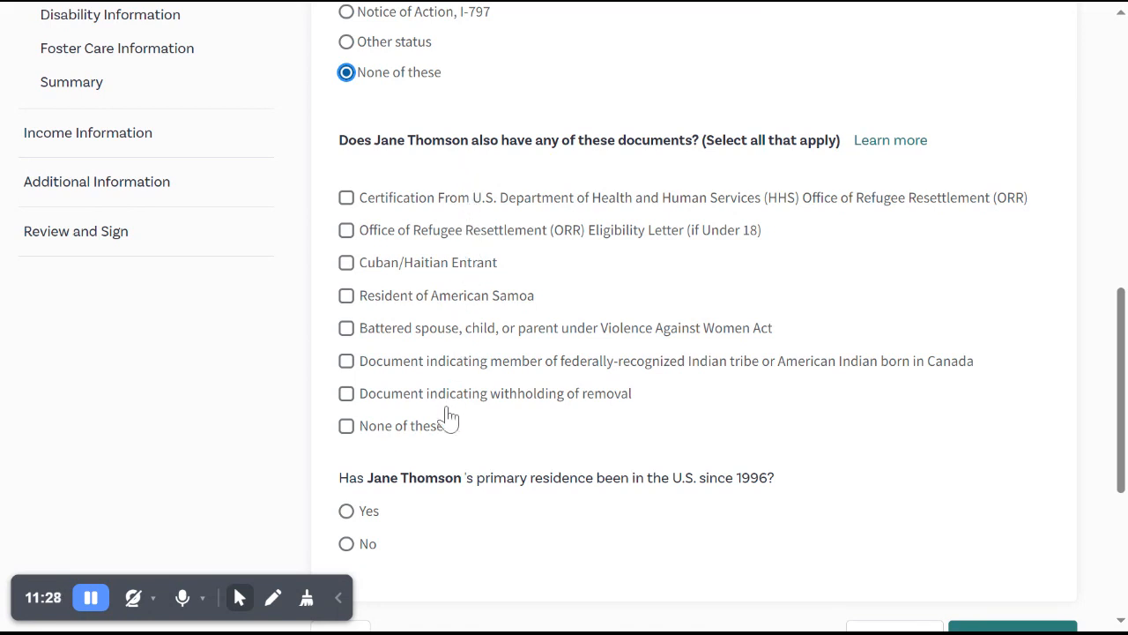
left_click(408, 432)
scroll(490, 430, "down", 2)
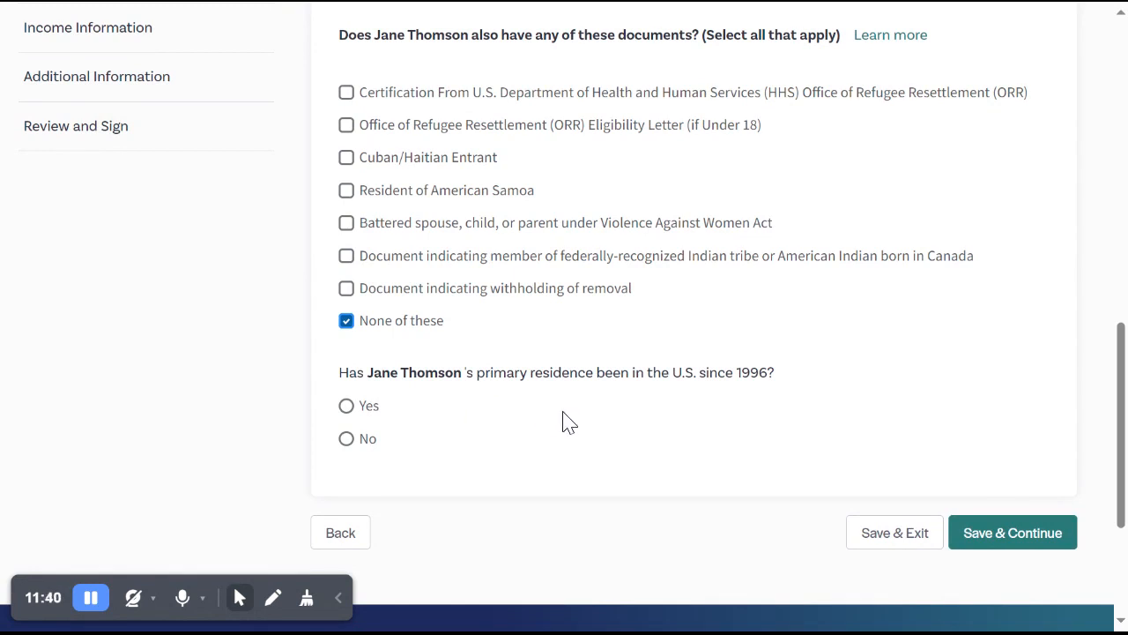
left_click(362, 417)
left_click(1006, 548)
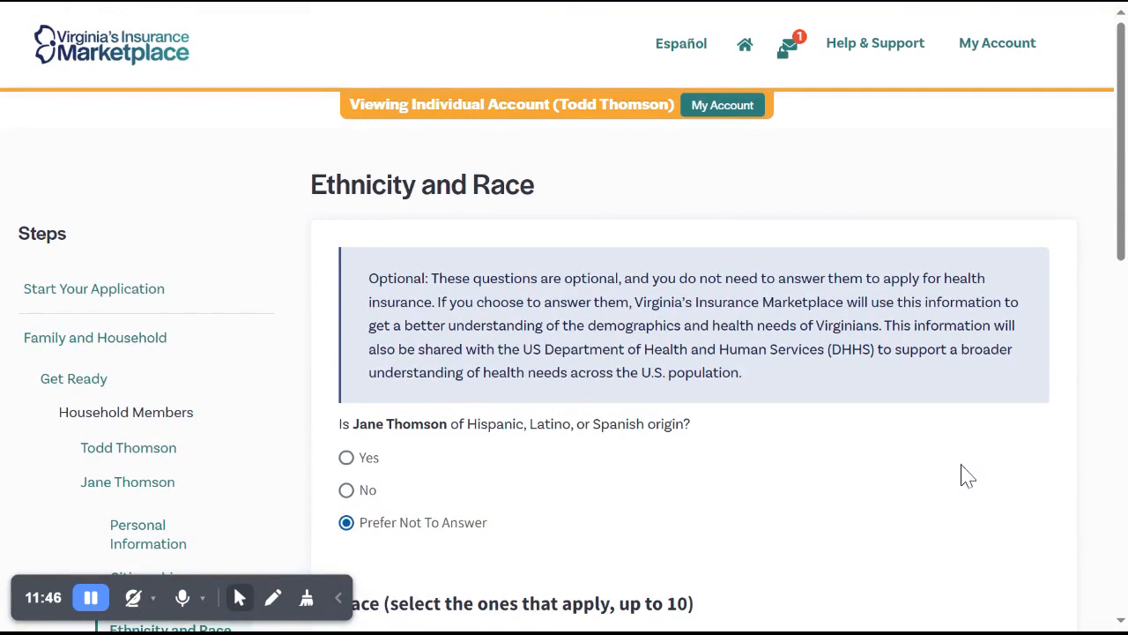
Keep Prefer Not To Answer for the second household member's ethnicity, leave race unselected, and save and continue.
scroll(960, 437, "down", 3)
scroll(960, 436, "up", 1)
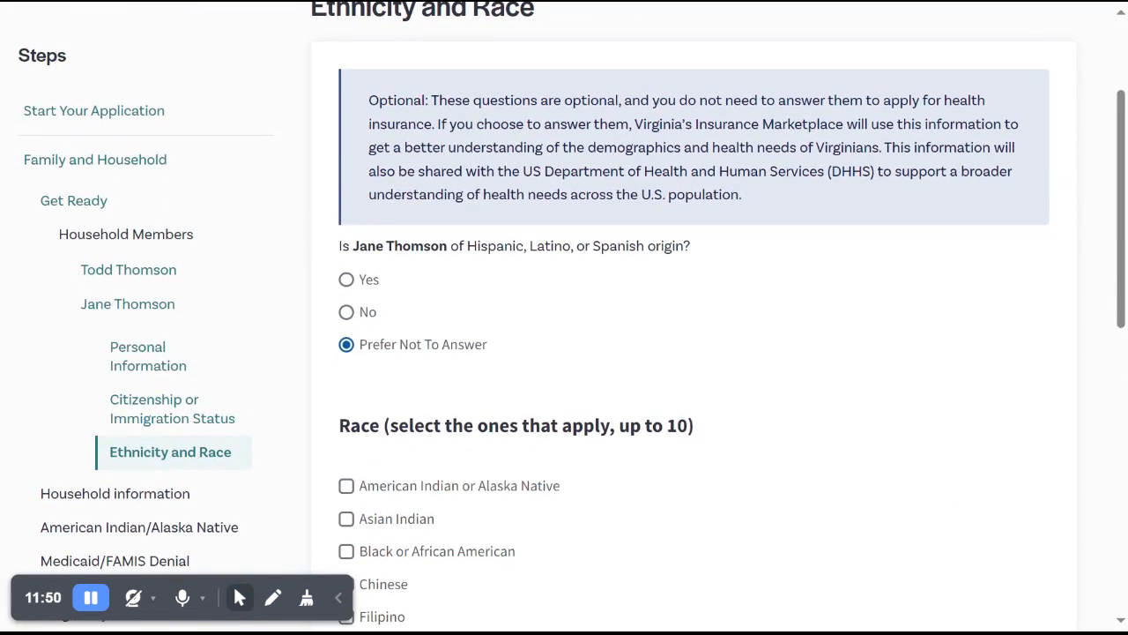
scroll(693, 353, "down", 1)
scroll(693, 353, "down", 3)
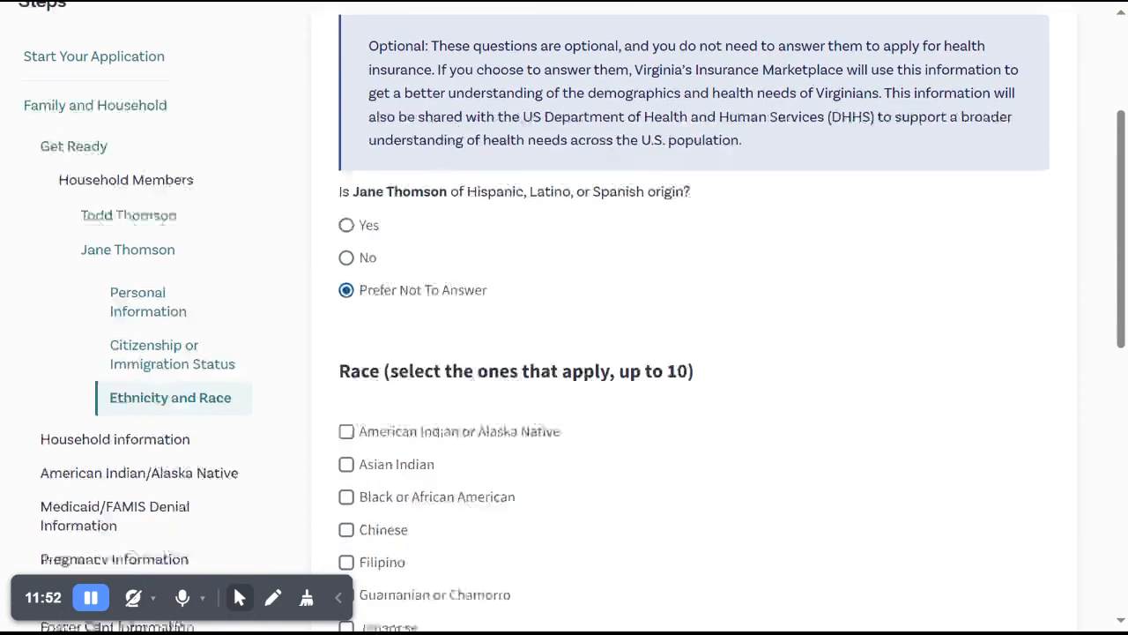
scroll(692, 352, "down", 5)
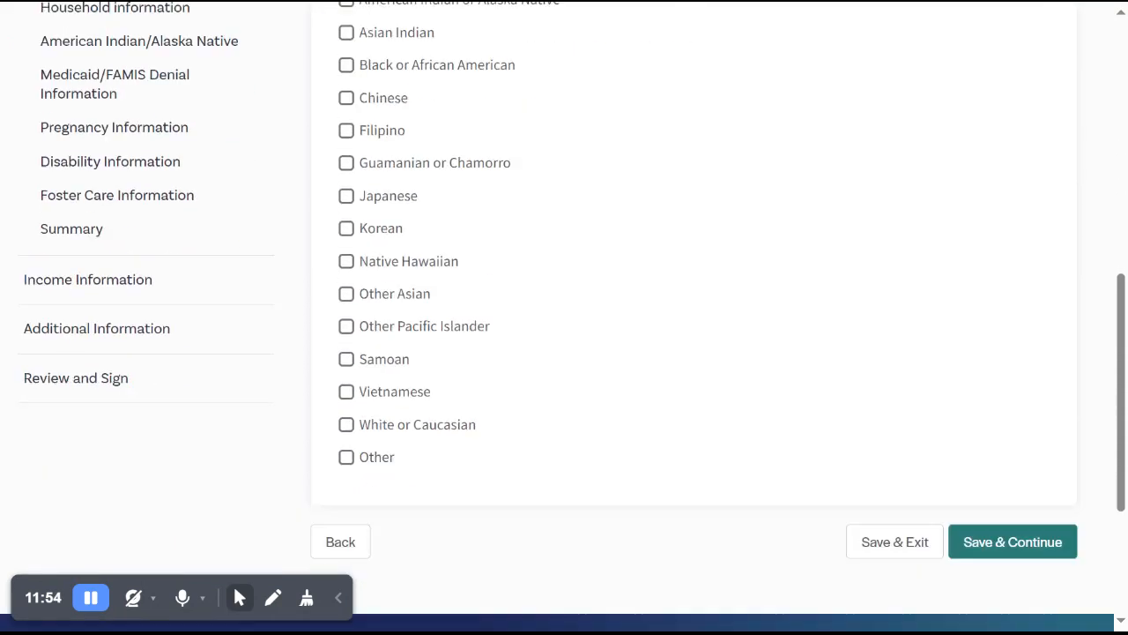
left_click(1012, 520)
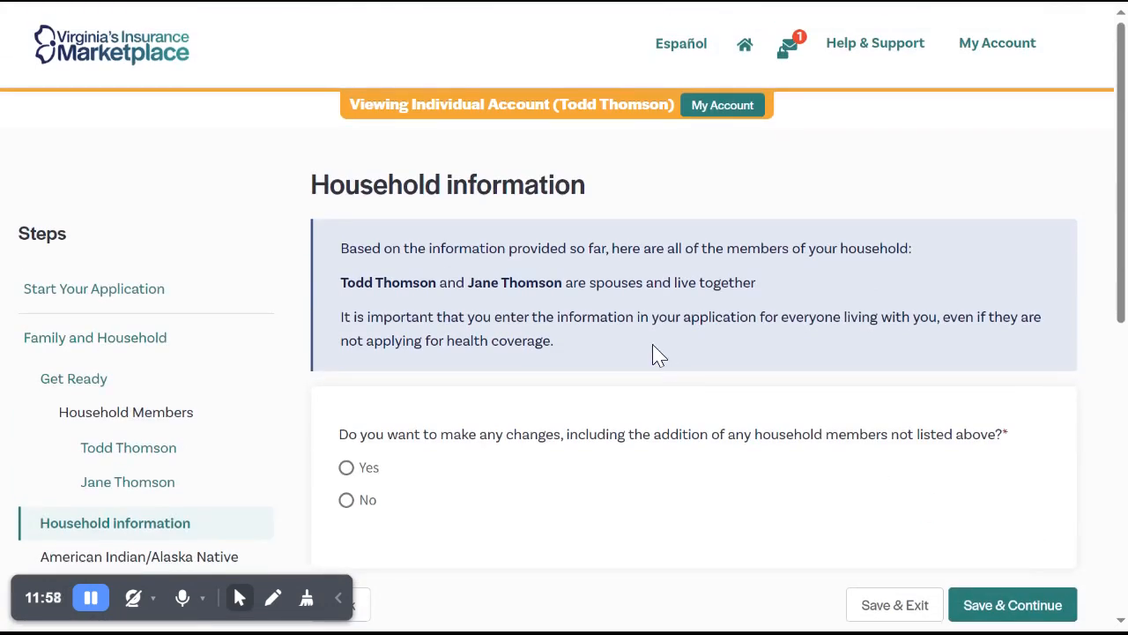
Answer No to making changes or adding household members on the Household information page.
scroll(564, 352, "down", 1)
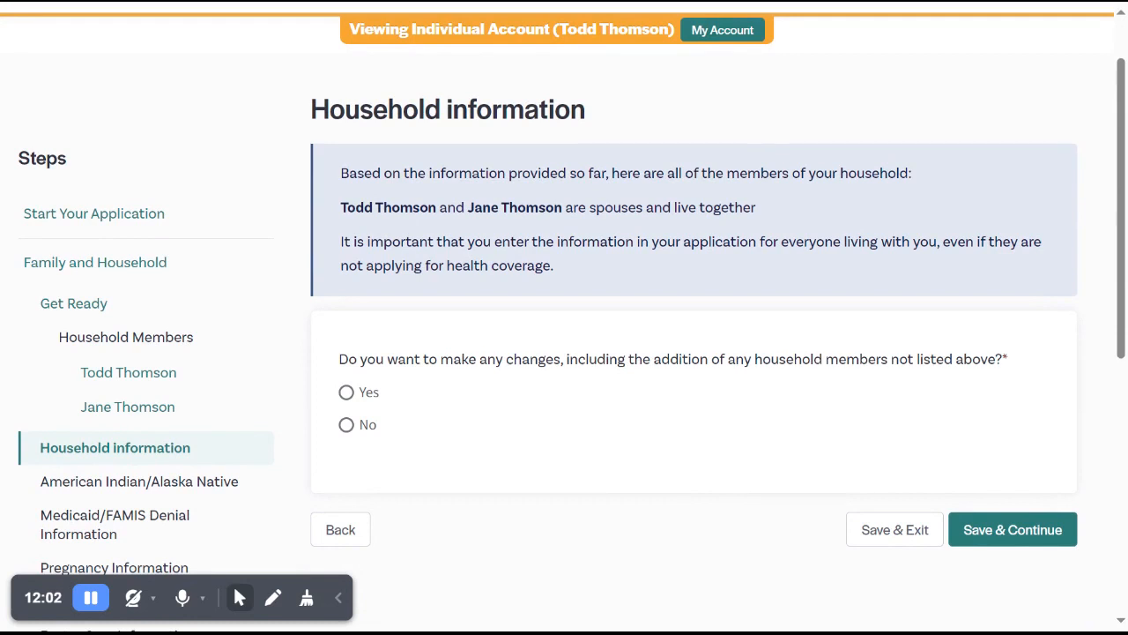
left_click(357, 396)
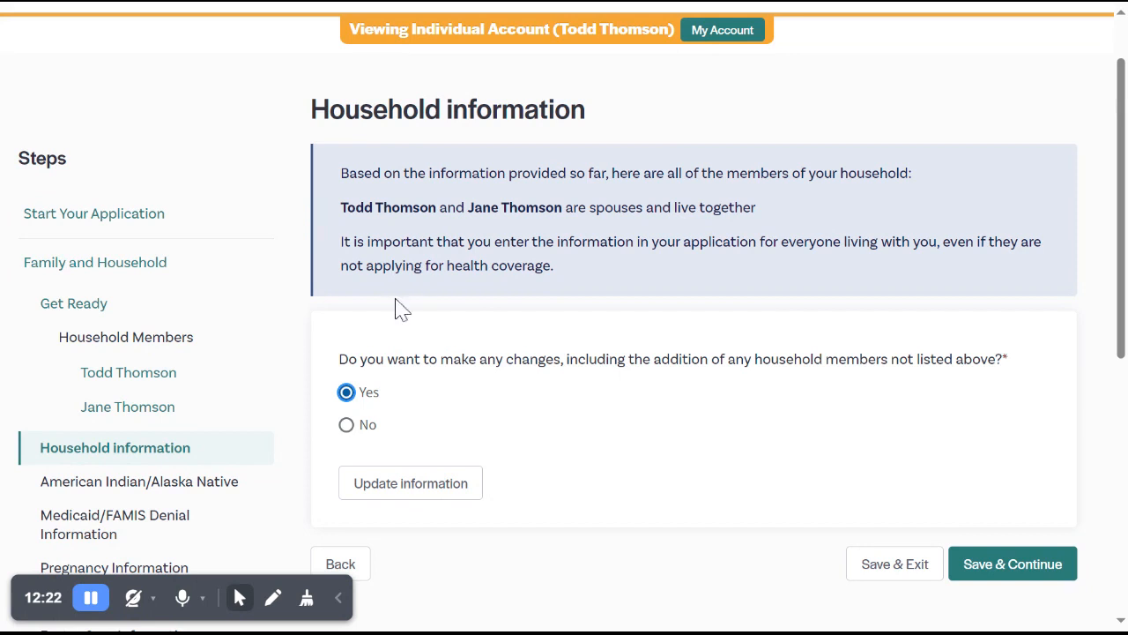
left_click(363, 437)
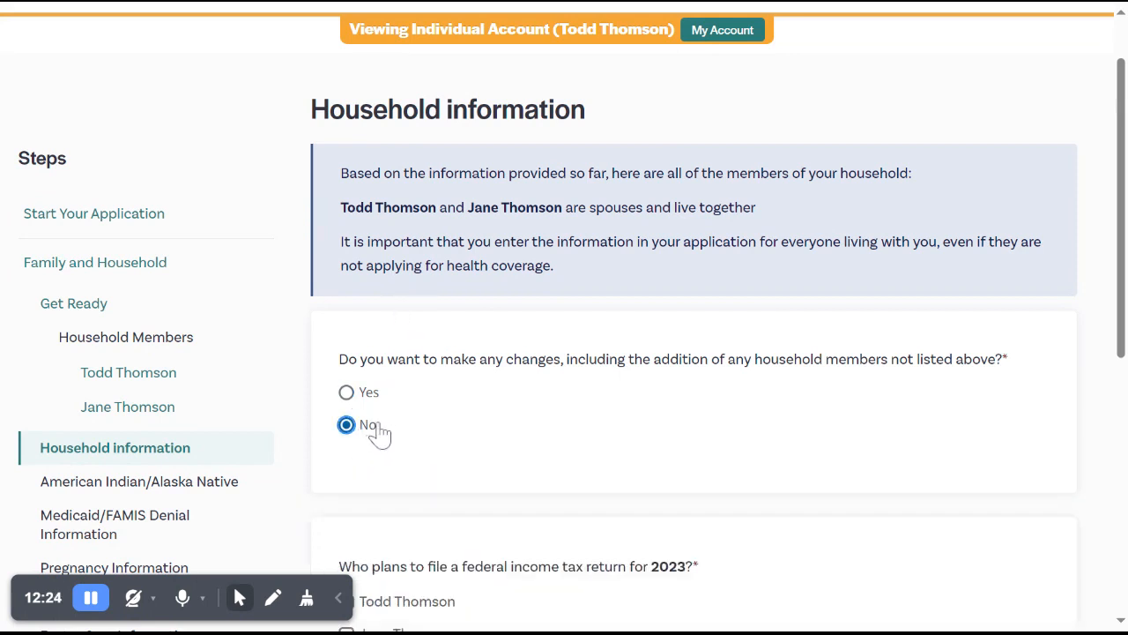
Mark the primary contact as planning to file a federal income tax return for 2023.
scroll(500, 401, "down", 1)
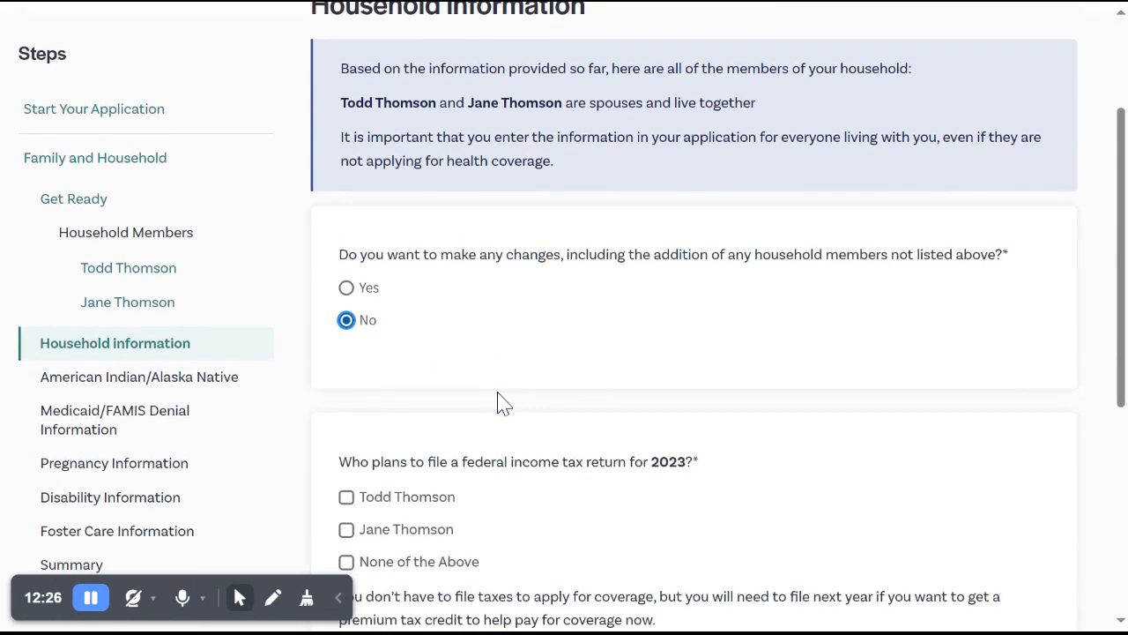
scroll(499, 401, "down", 2)
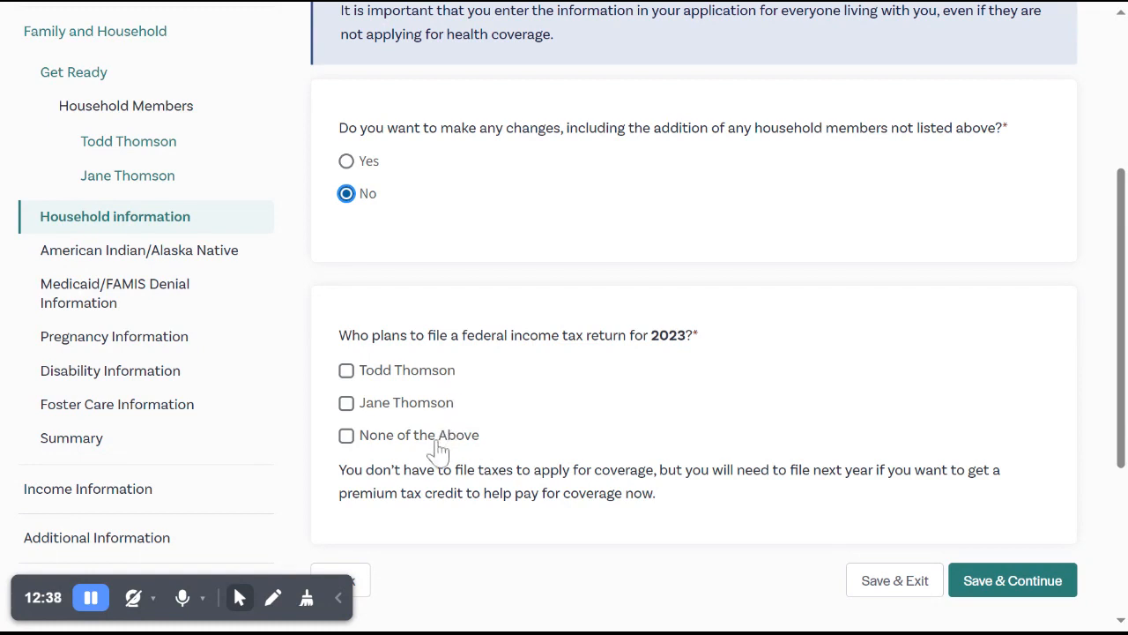
left_click(348, 372)
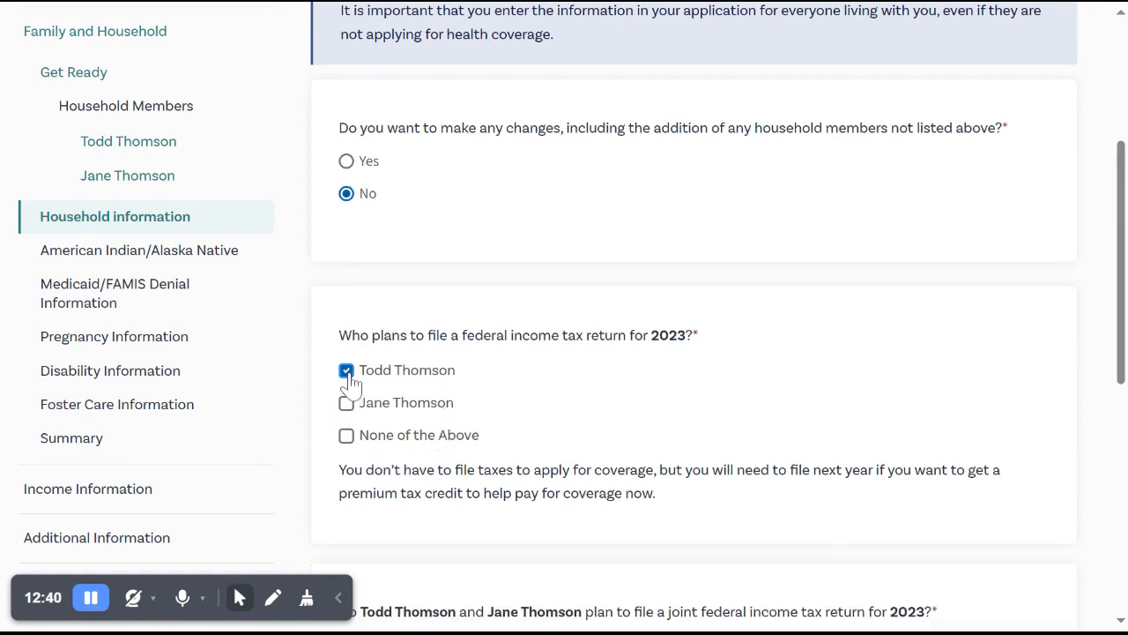
Answer Yes to the spouses filing a joint federal income tax return for 2023.
scroll(473, 370, "down", 1)
scroll(470, 370, "down", 1)
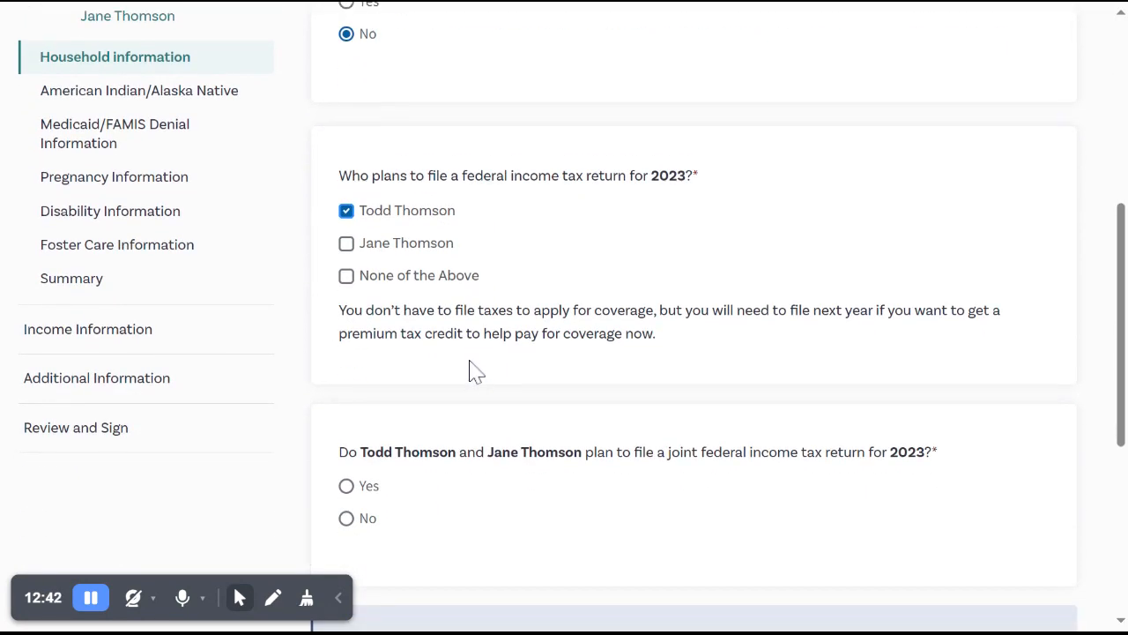
scroll(474, 371, "down", 1)
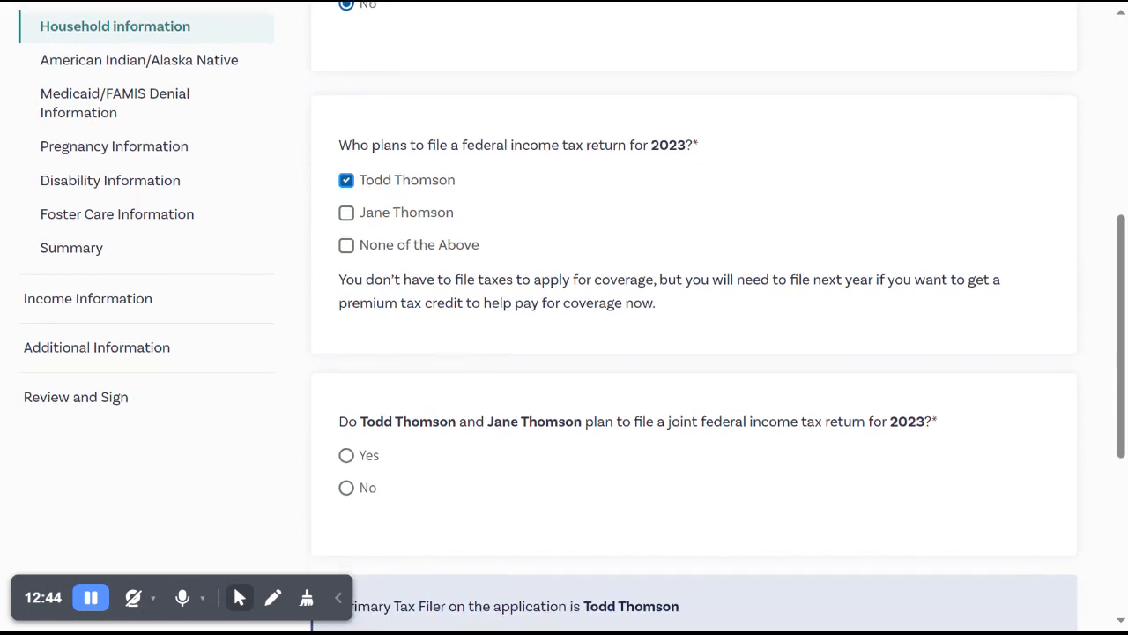
scroll(564, 317, "down", 1)
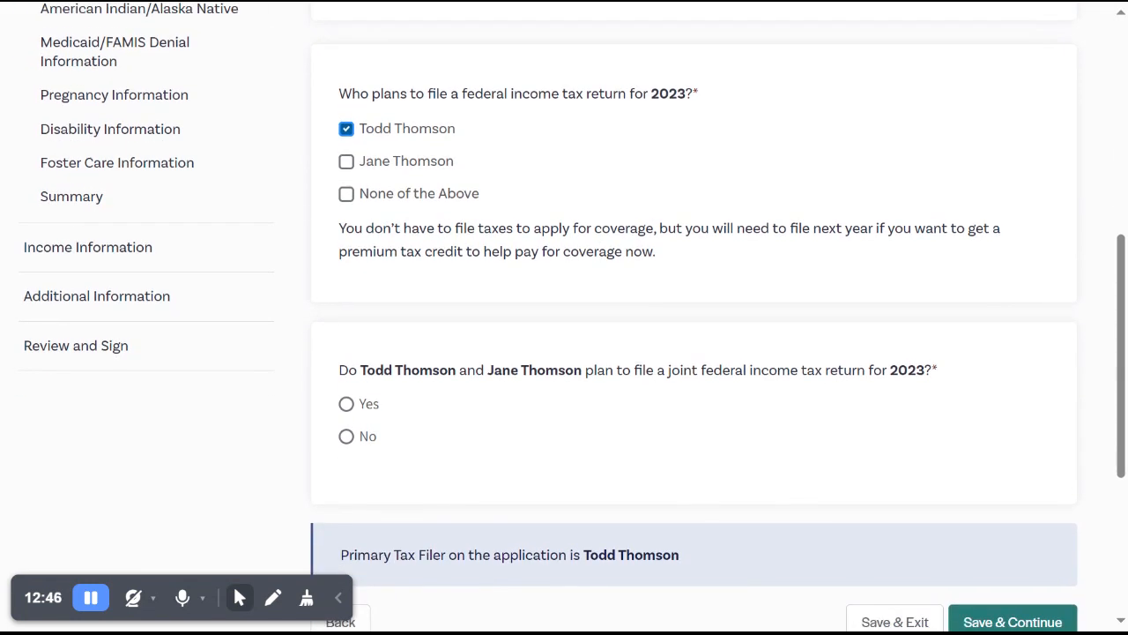
scroll(564, 317, "down", 1)
scroll(564, 317, "down", 1)
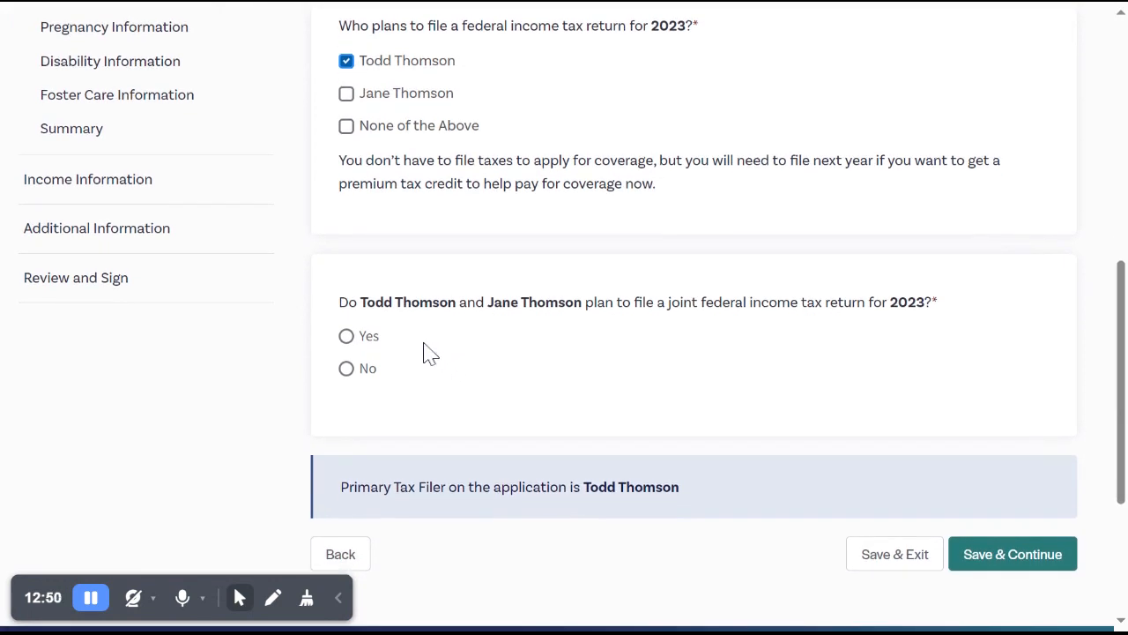
left_click(347, 336)
scroll(534, 347, "down", 1)
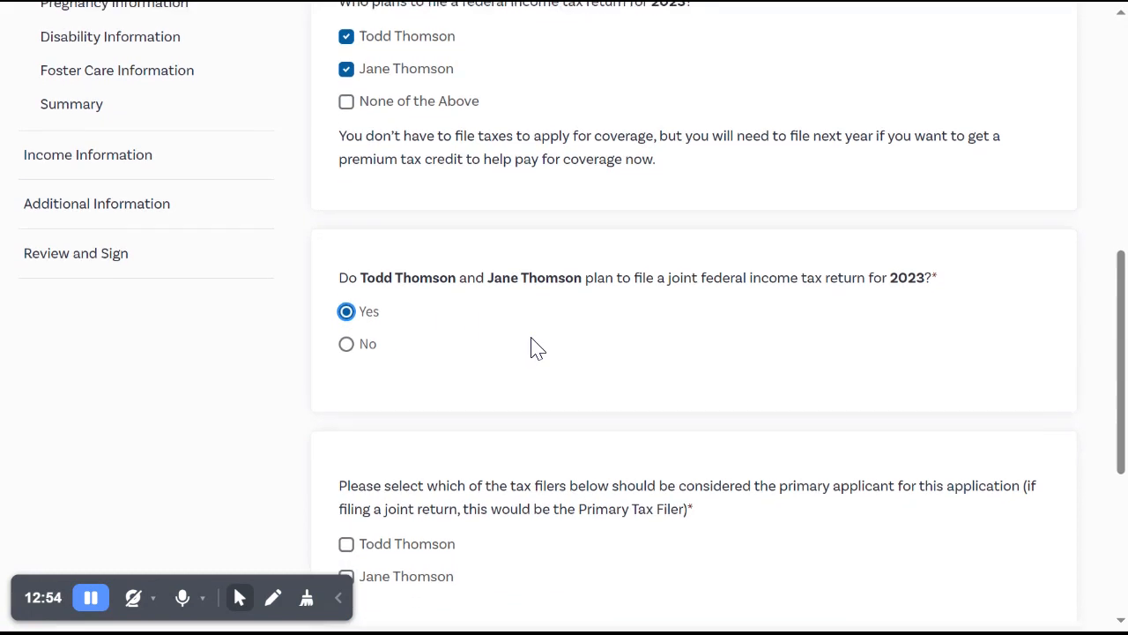
scroll(534, 347, "down", 1)
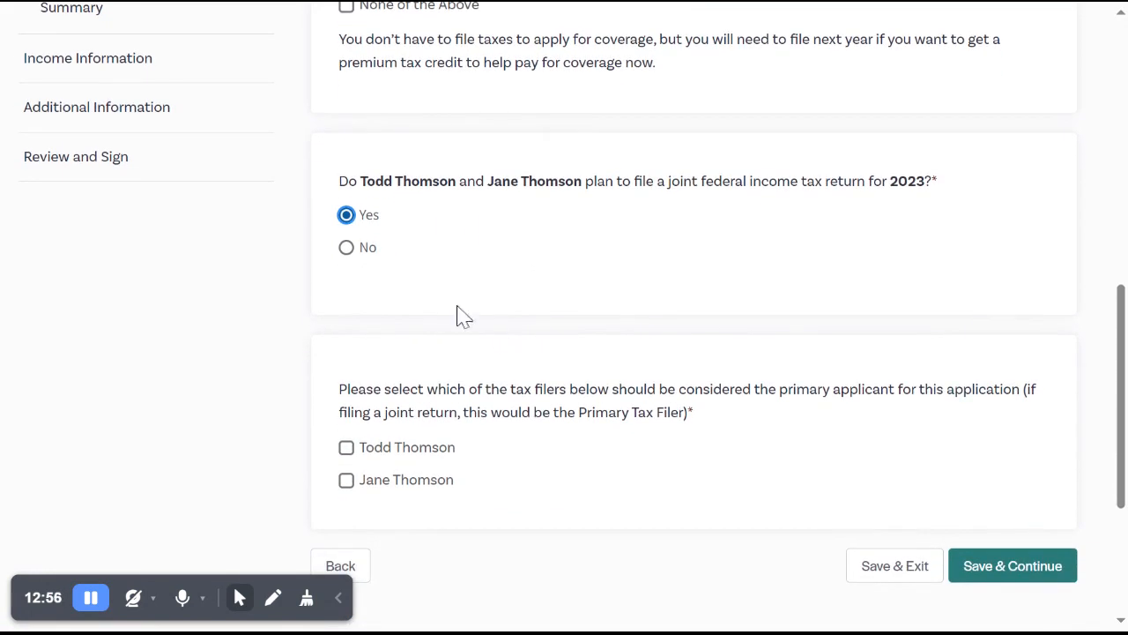
left_click(347, 249)
left_click(347, 216)
Choose the primary contact as the primary applicant and tax filer, then save and continue.
scroll(472, 241, "down", 1)
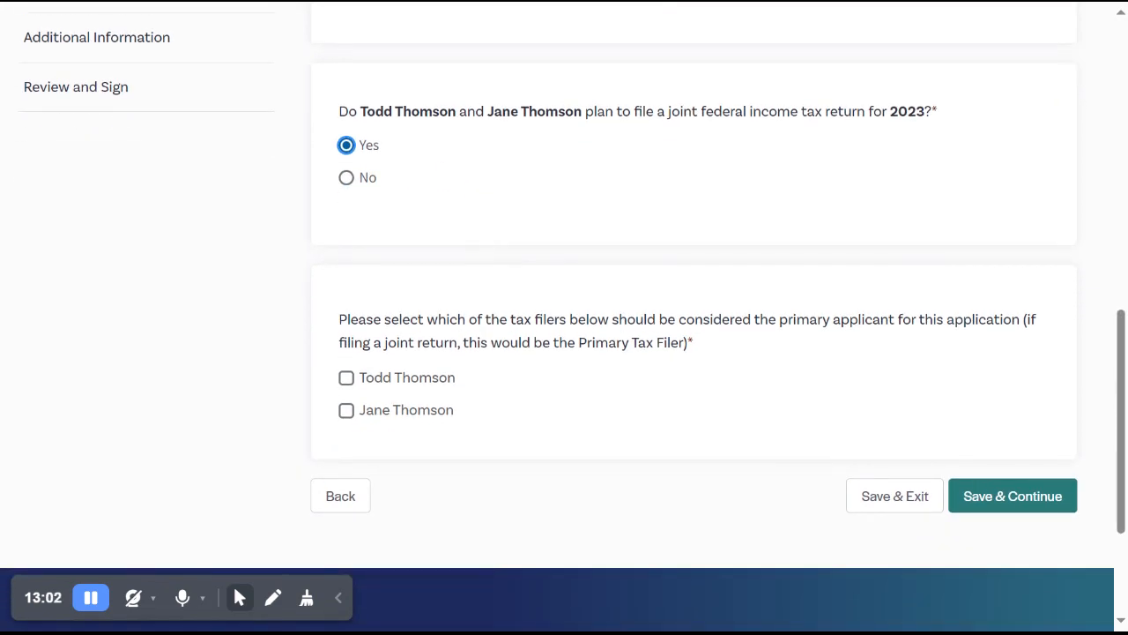
left_click(349, 381)
left_click(1036, 509)
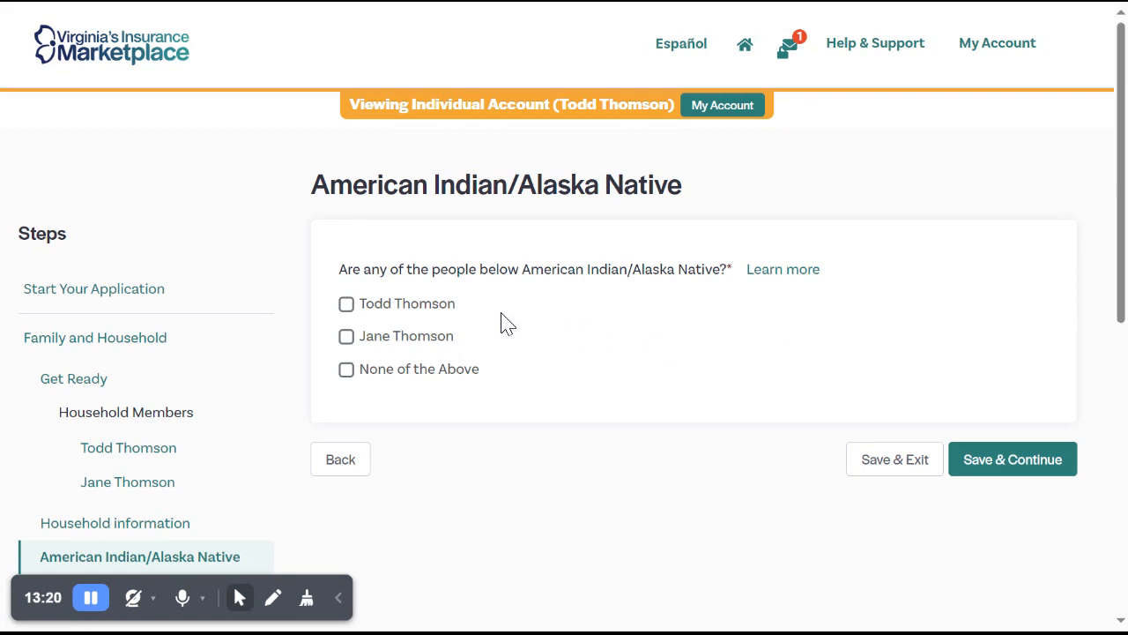
Mark the primary contact as American Indian/Alaska Native and a federally recognized tribe member, with state Virginia and tribe Nansemond Indian Tribe.
left_click(444, 314)
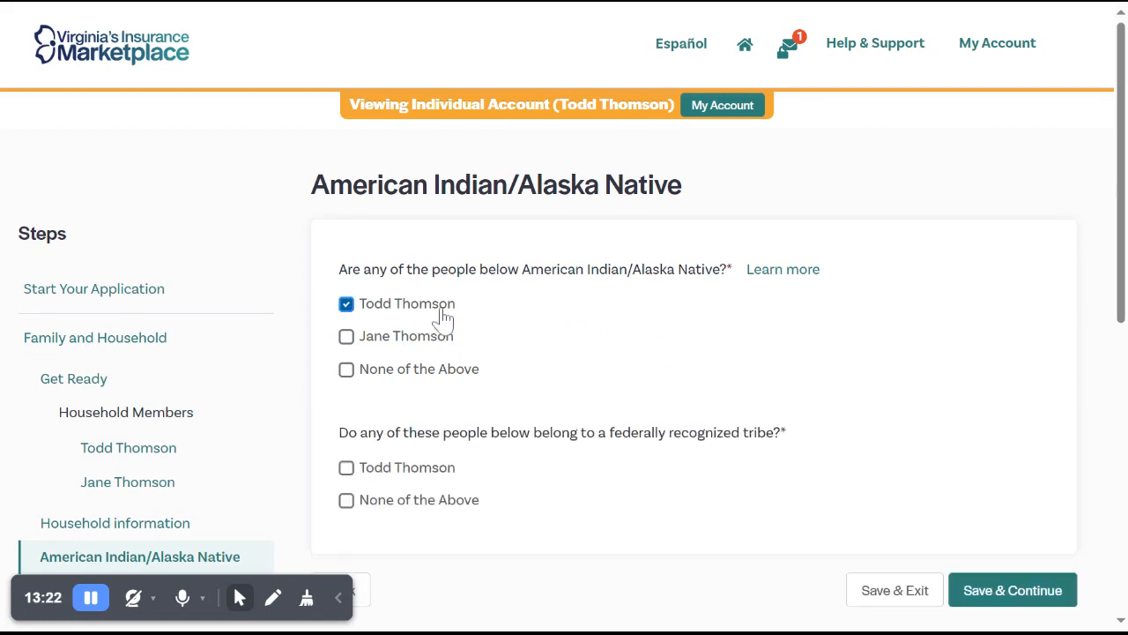
left_click(401, 476)
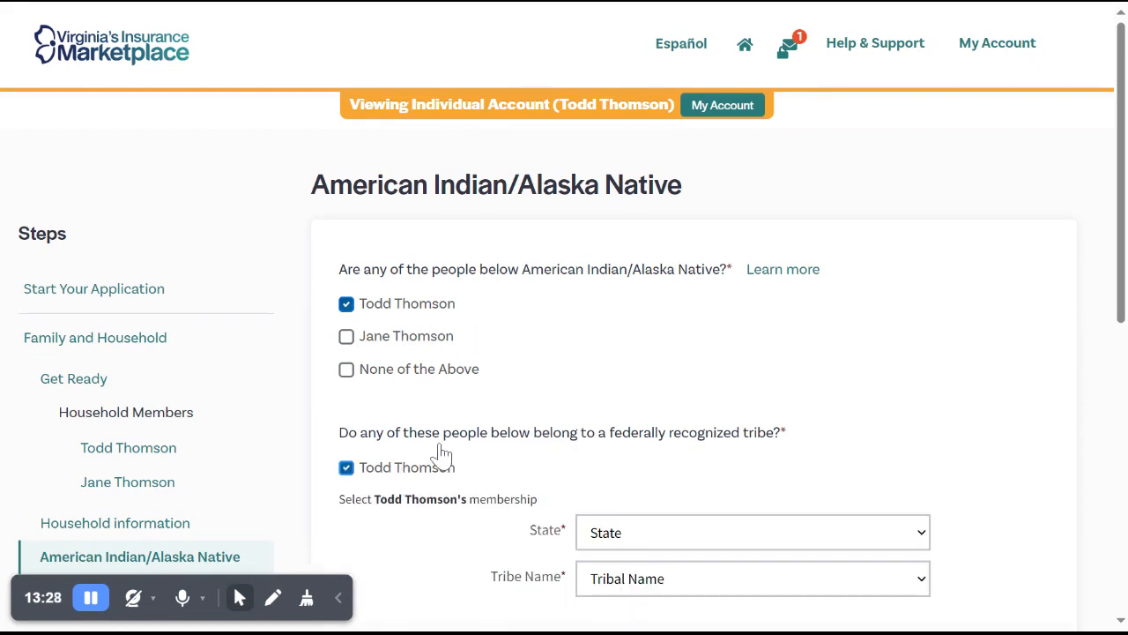
scroll(494, 414, "down", 2)
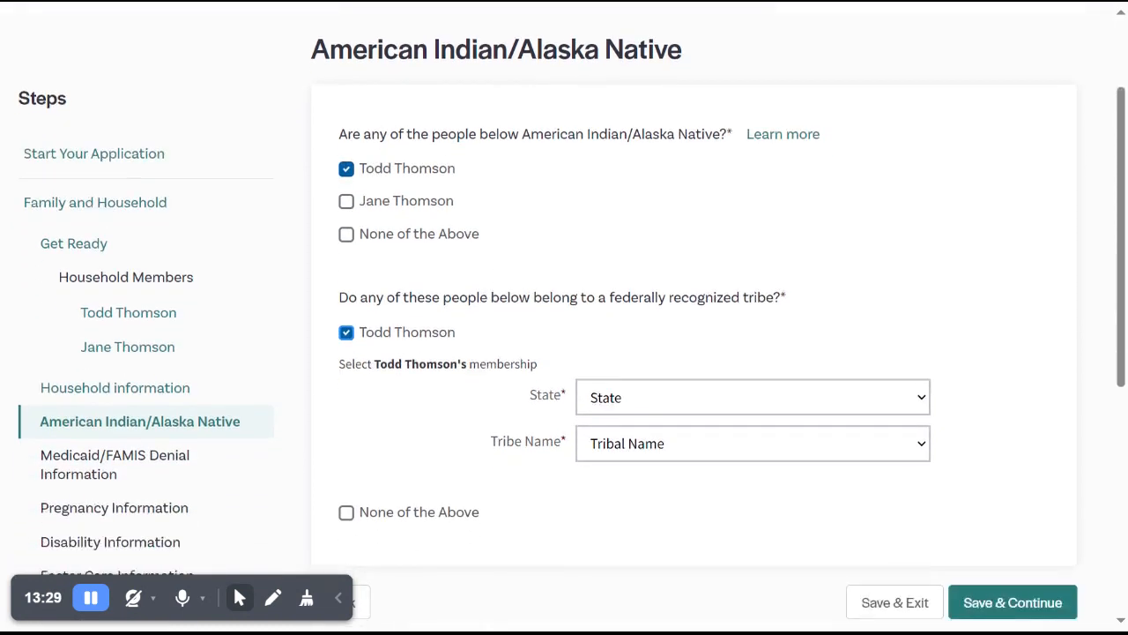
left_click(624, 399)
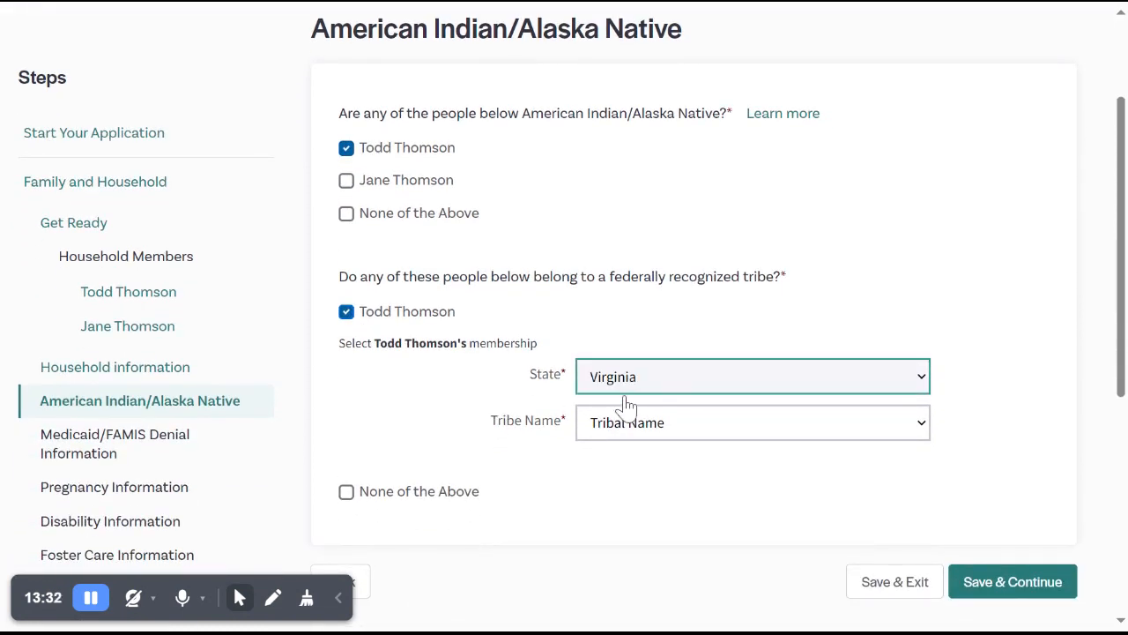
left_click(765, 432)
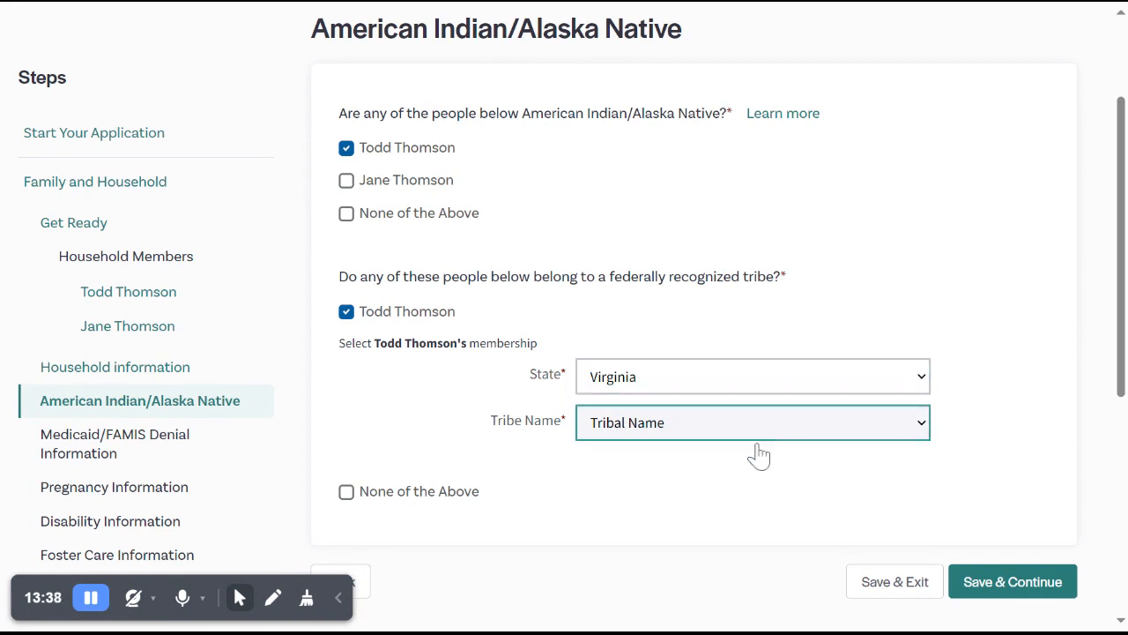
left_click(764, 459)
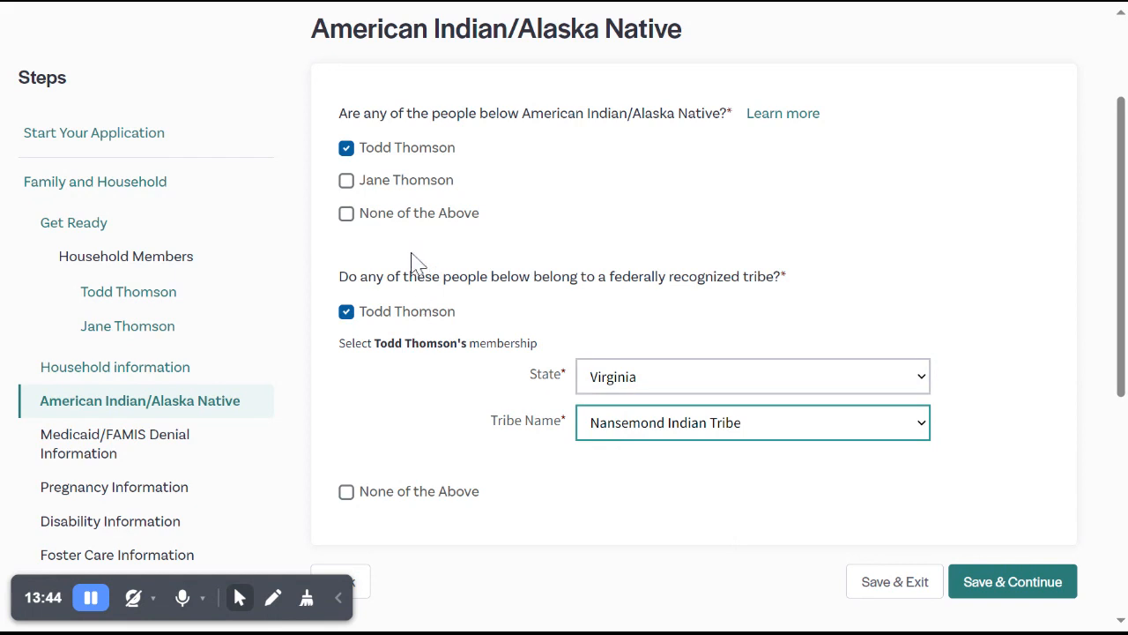
Answer None of the Above to the American Indian/Alaska Native question, then save and continue.
left_click(398, 228)
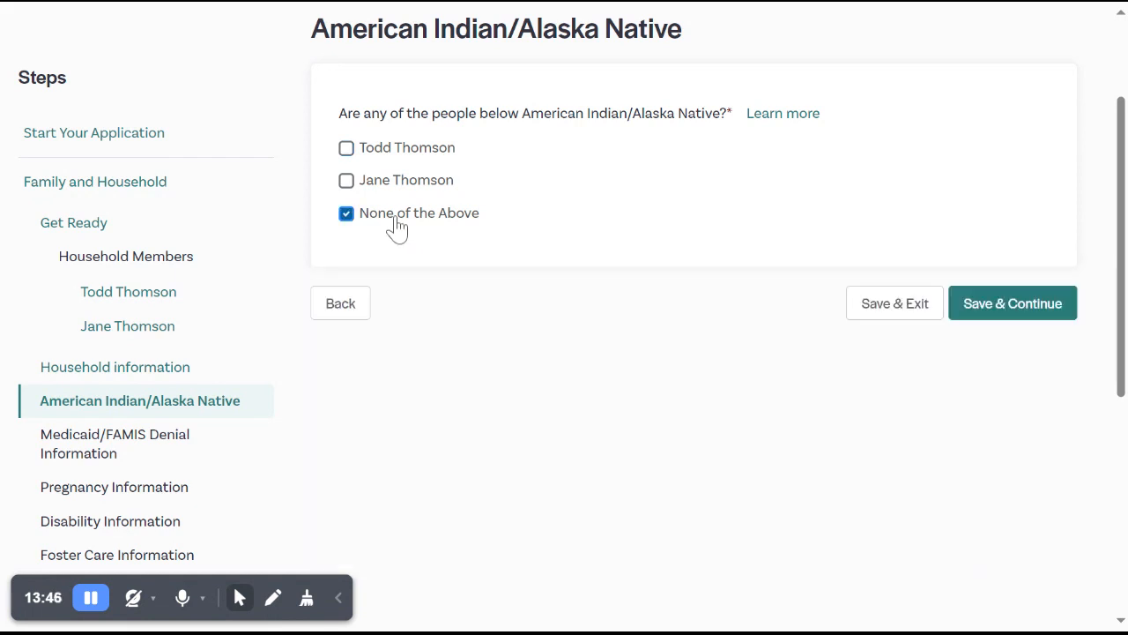
left_click(1047, 316)
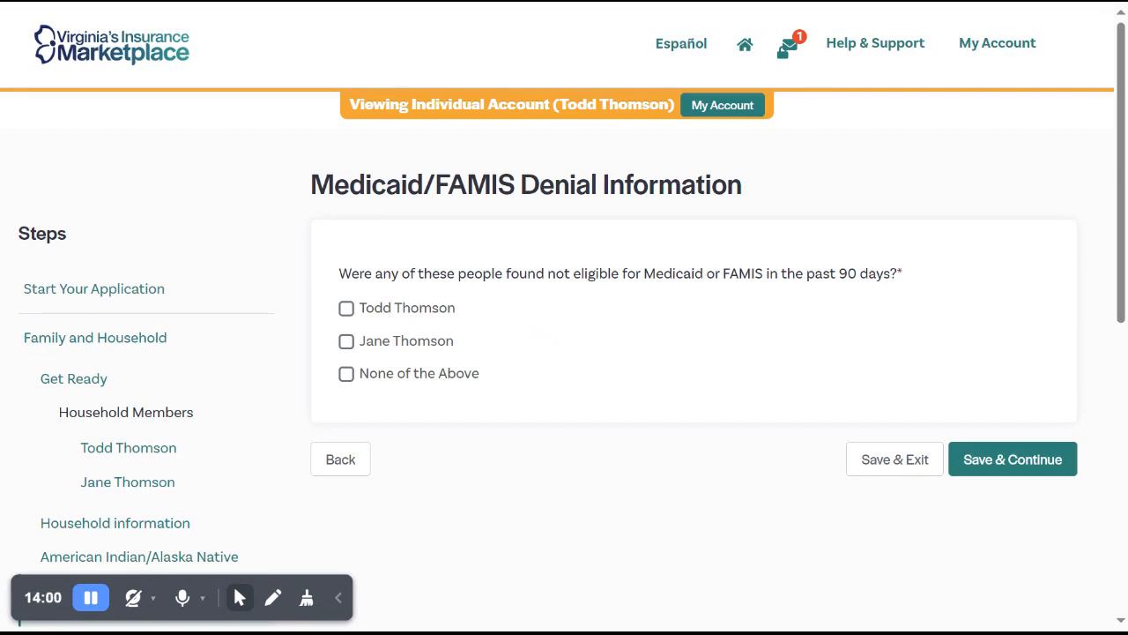
Answer None of the Above to being found not eligible for Medicaid or FAMIS in the past 90 days, then save and continue.
left_click(379, 313)
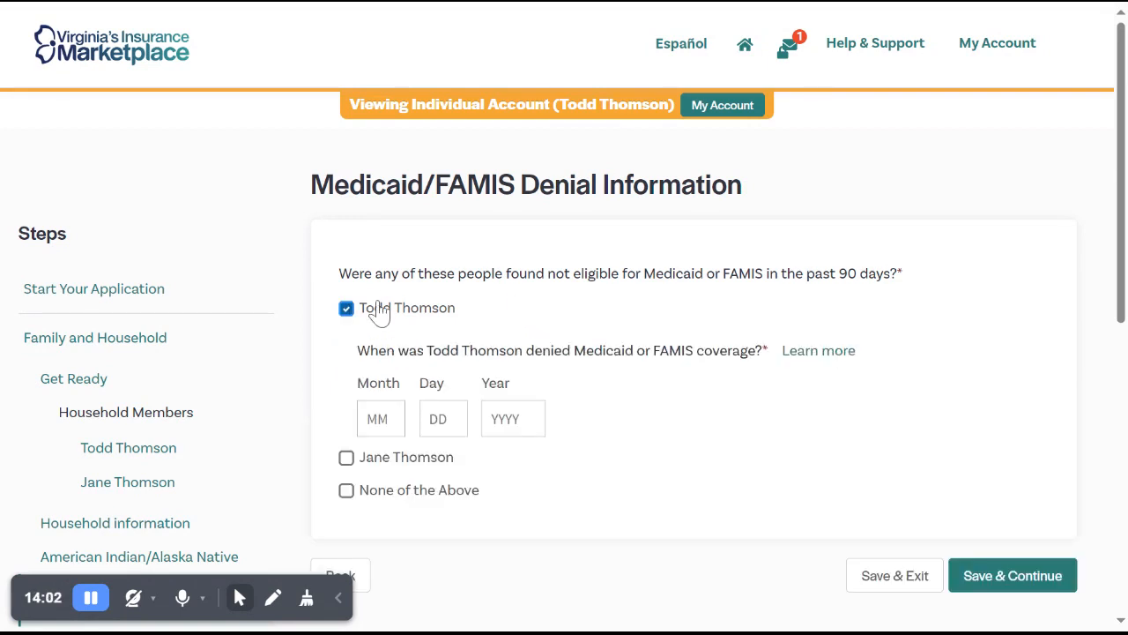
left_click(380, 414)
left_click(441, 492)
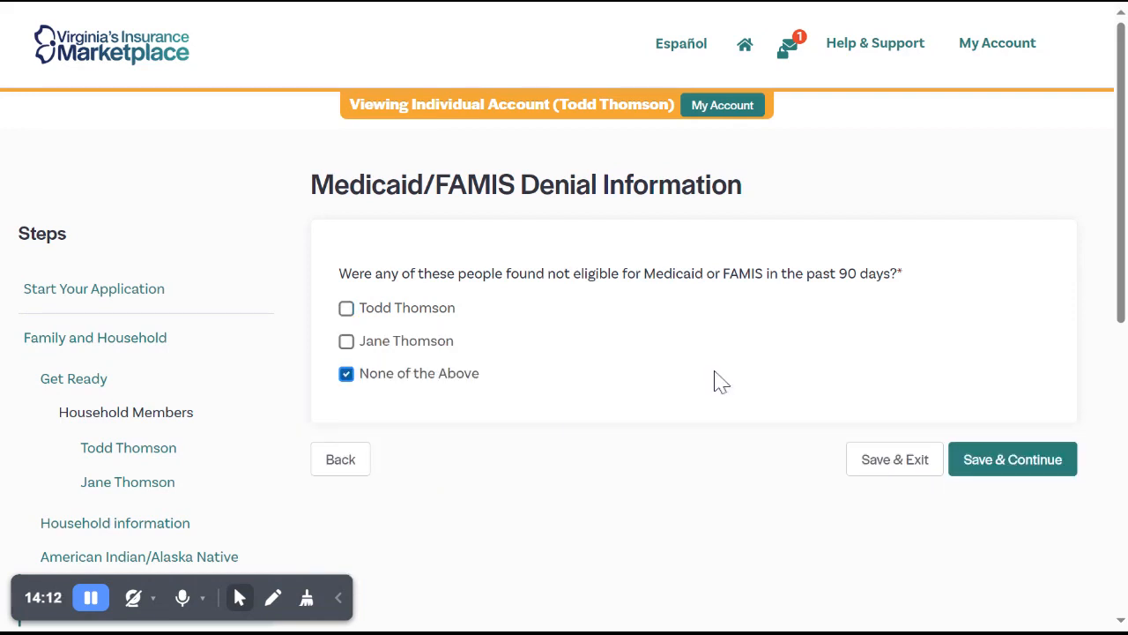
left_click(1013, 467)
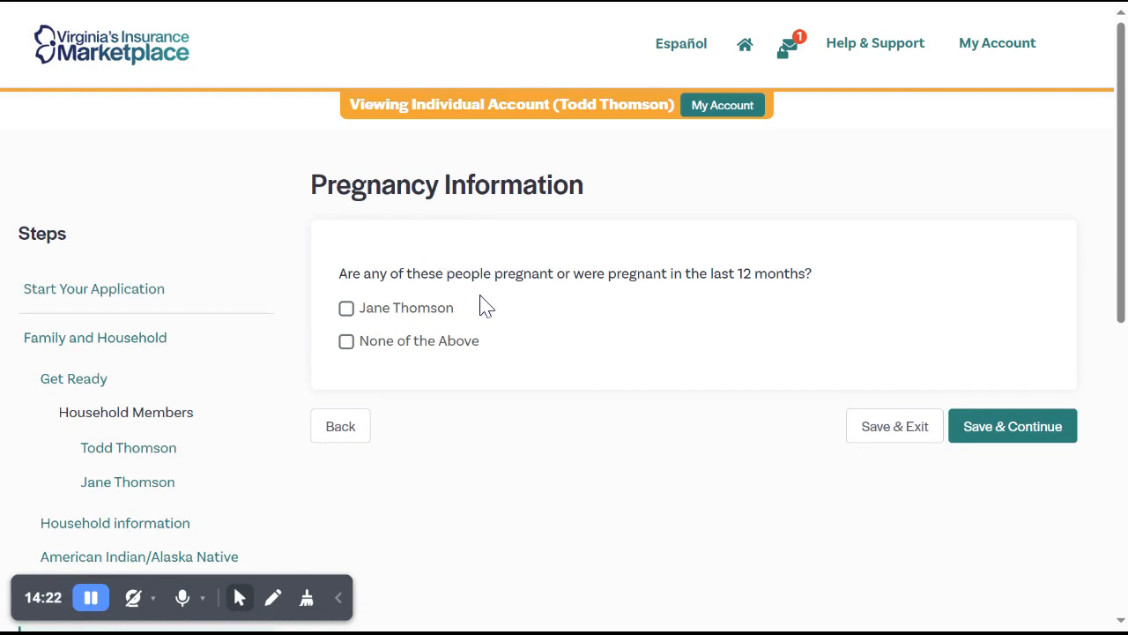
Mark the spouse as pregnant within the last 12 months and try both the Yes and No answers to still being pregnant.
left_click(380, 317)
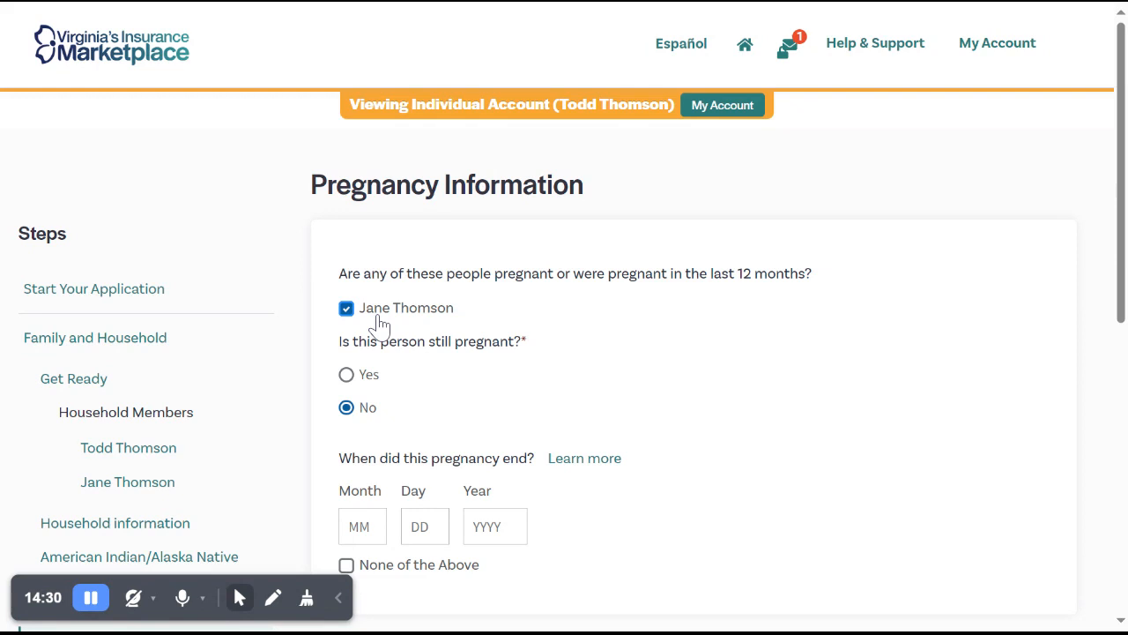
scroll(614, 309, "down", 2)
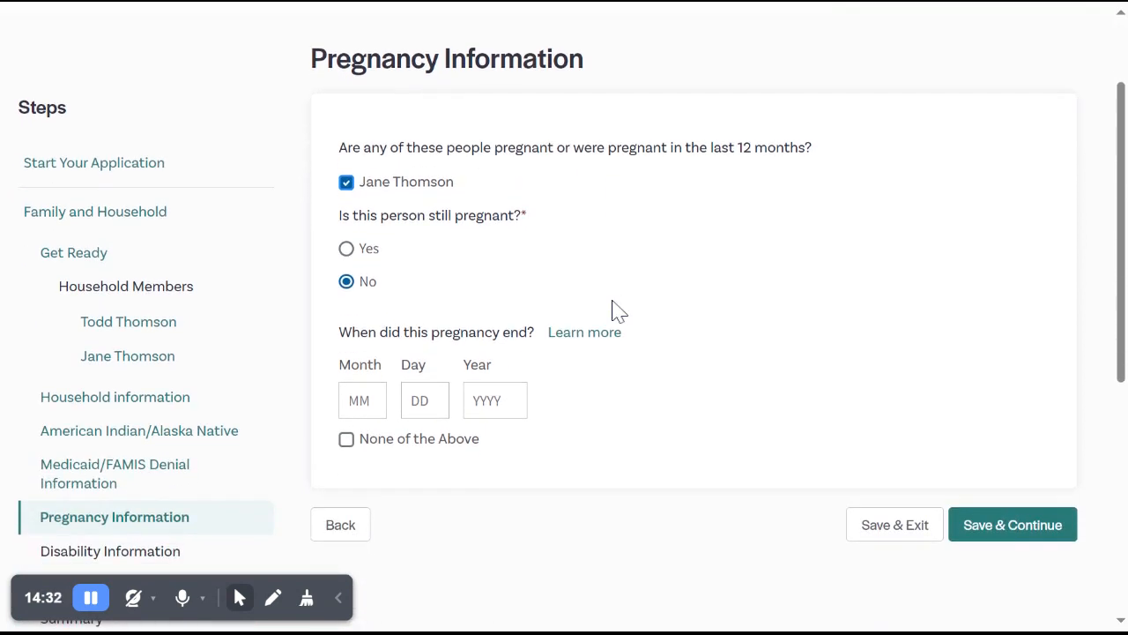
left_click(365, 251)
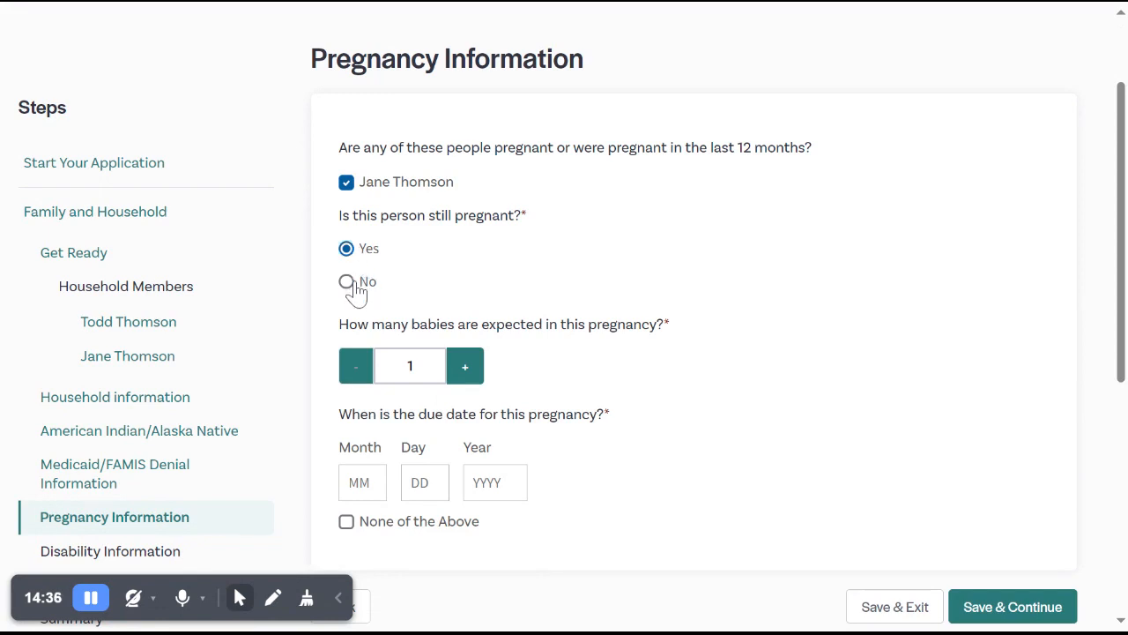
left_click(356, 284)
left_click(361, 256)
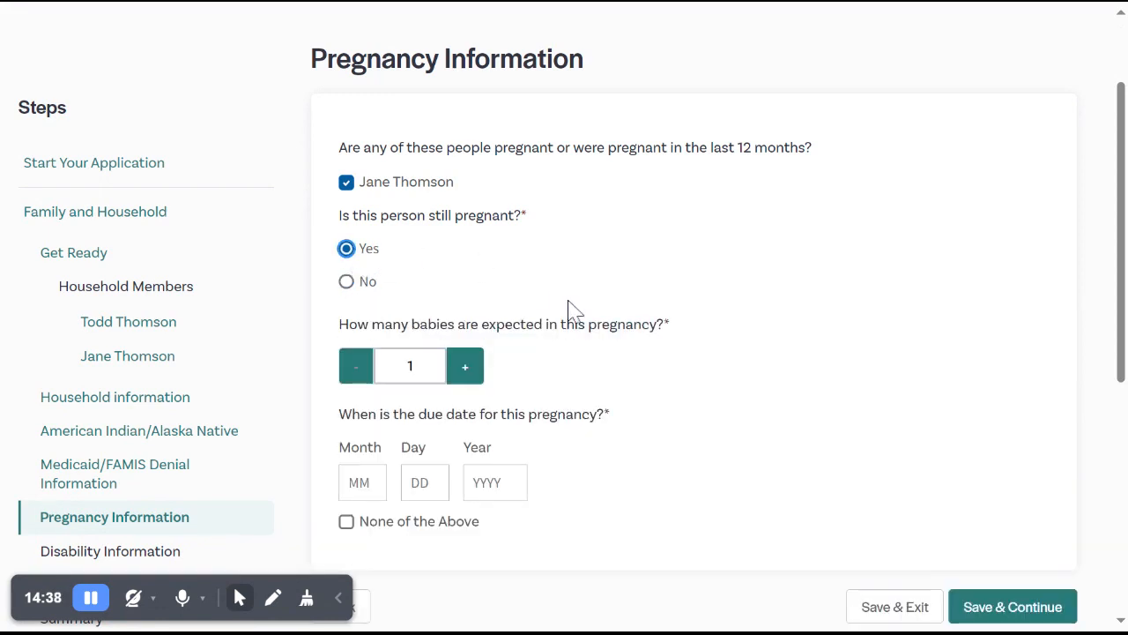
scroll(569, 307, "down", 1)
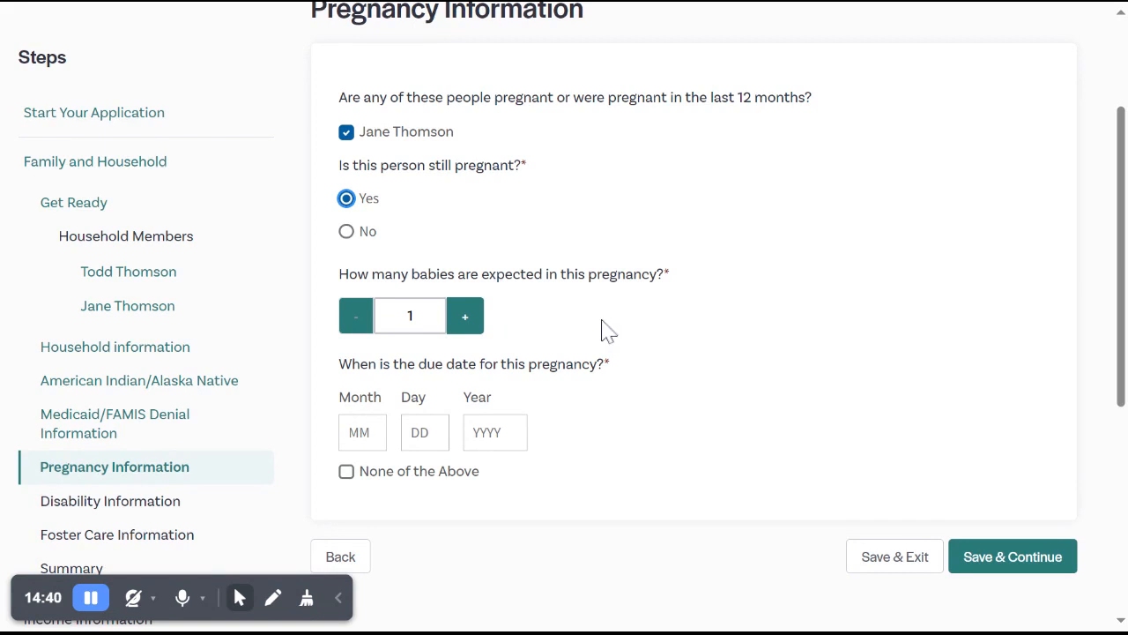
scroll(617, 328, "down", 1)
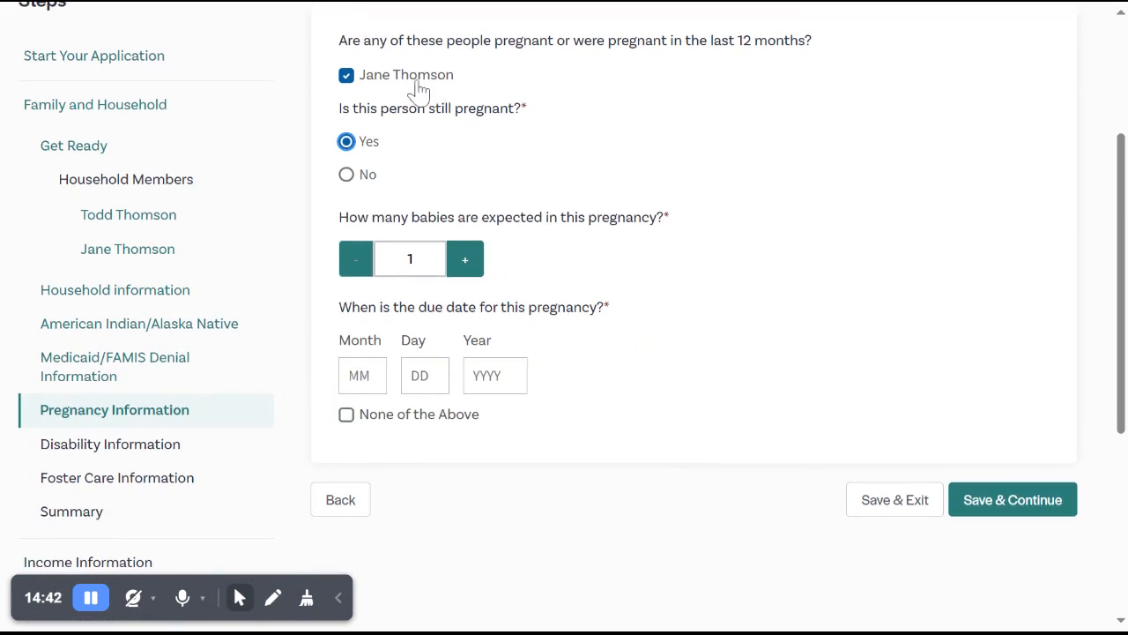
left_click(346, 175)
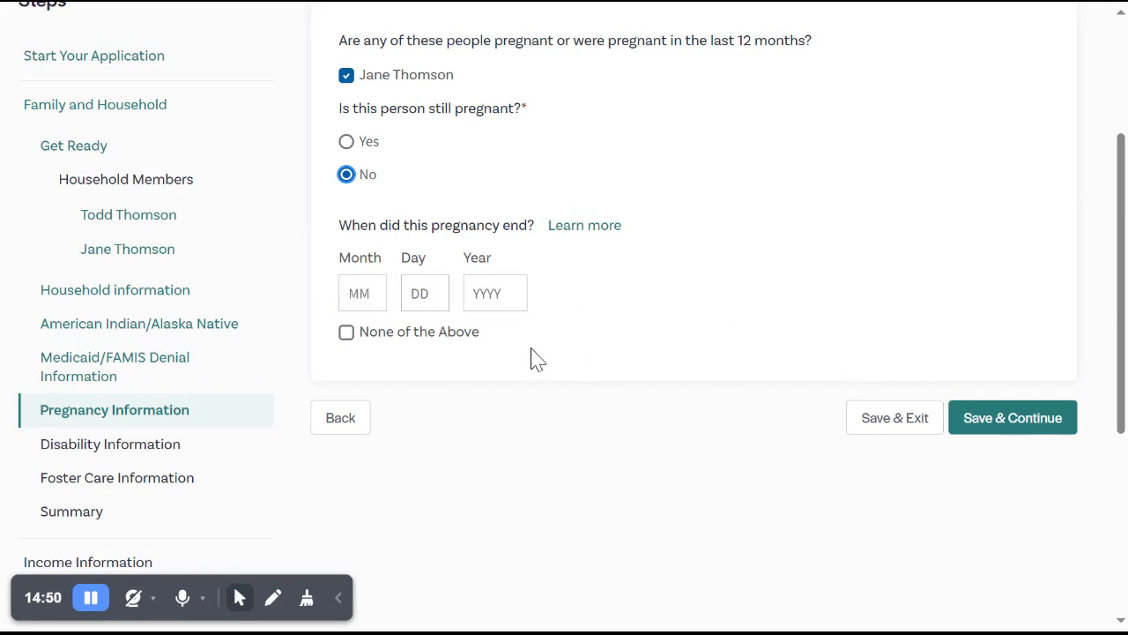
Answer None of the Above to the pregnancy question, then save and continue.
left_click(416, 333)
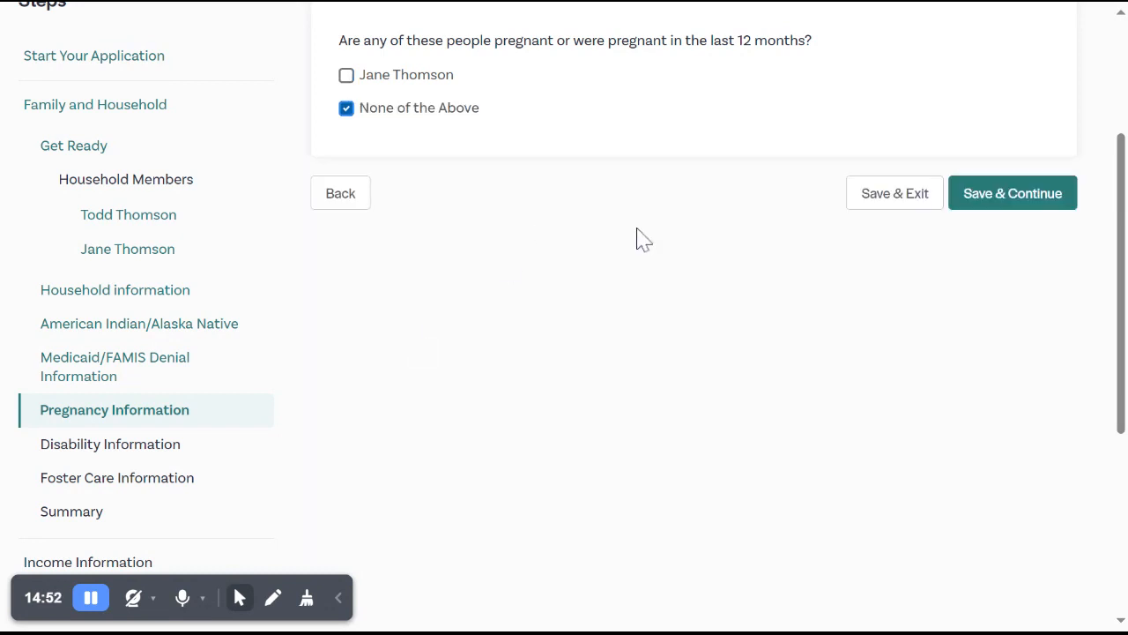
left_click(1030, 203)
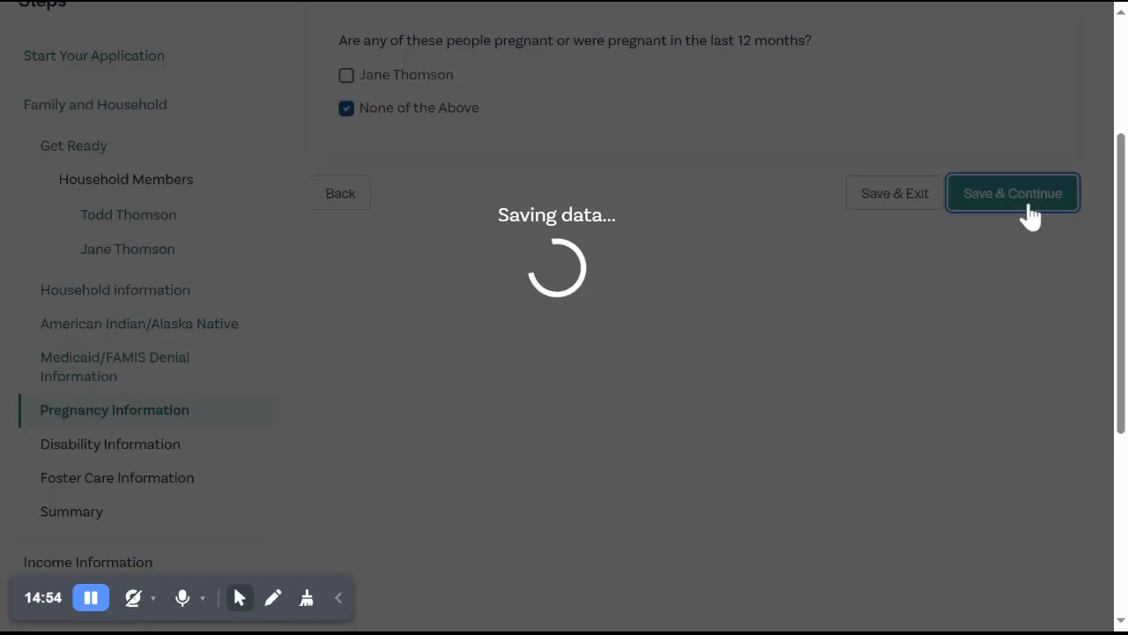
Answer None of the Above to both the disability and the daily living help questions, then save and continue.
scroll(746, 298, "down", 2)
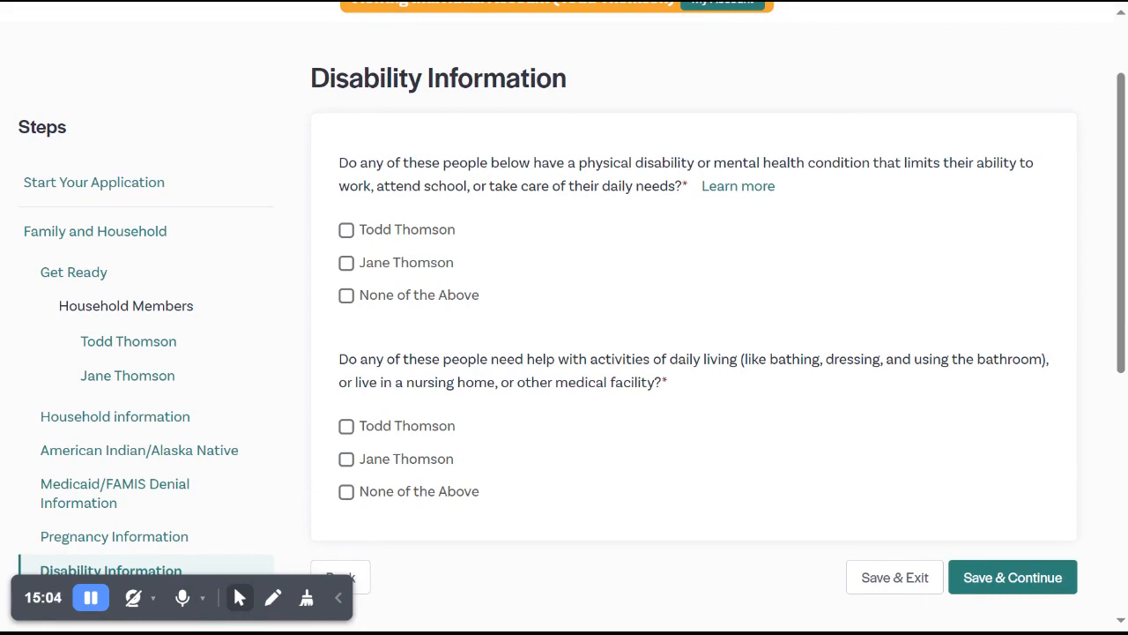
left_click(446, 235)
left_click(421, 300)
scroll(638, 282, "down", 3)
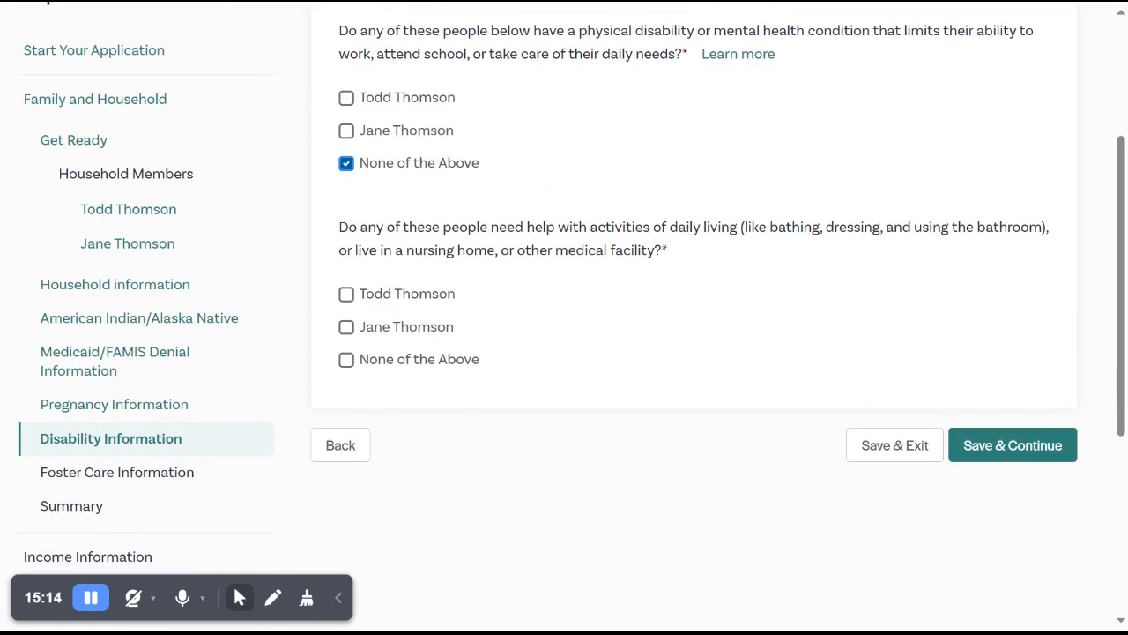
left_click(421, 340)
left_click(421, 337)
left_click(411, 363)
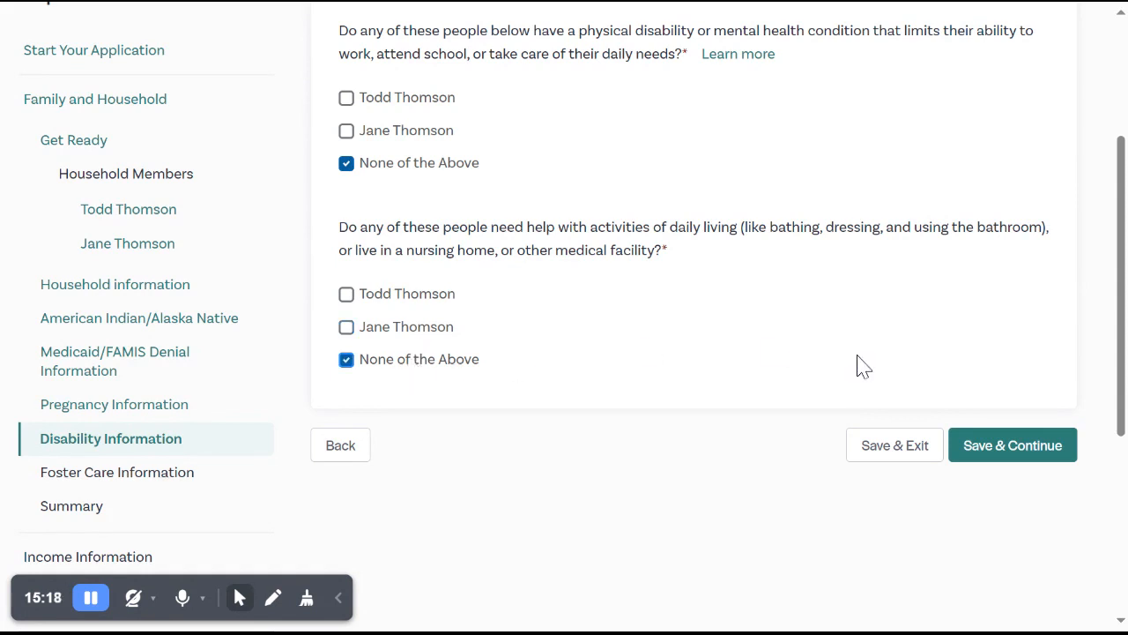
left_click(1018, 450)
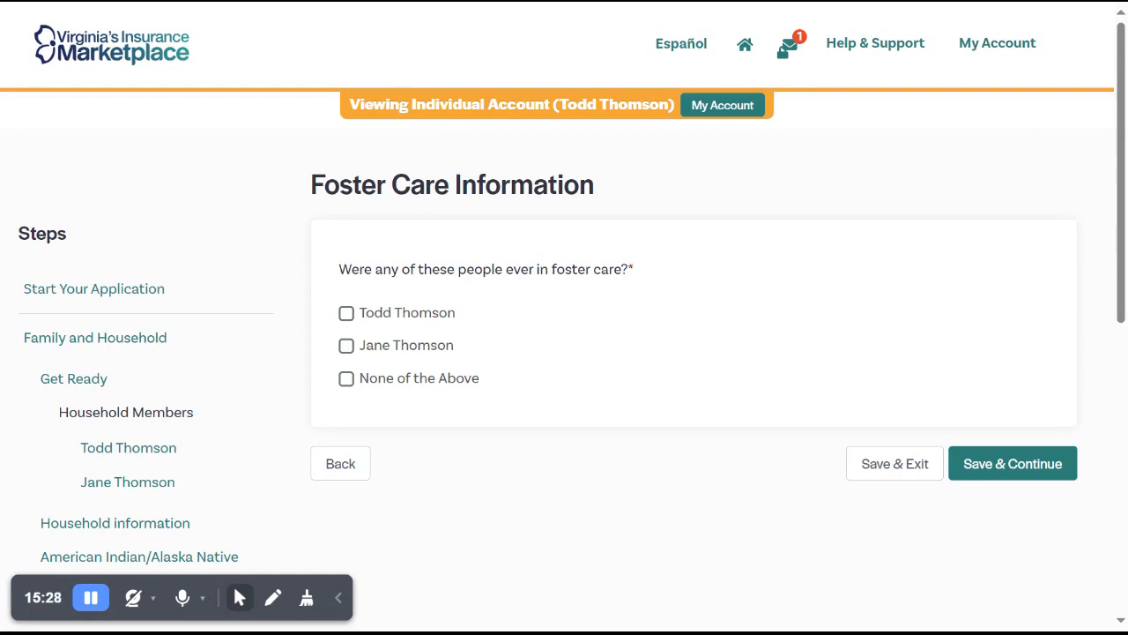
Mark the primary contact as formerly in foster care in Virginia, with Medicaid health care Yes and leaving age 18.
left_click(397, 323)
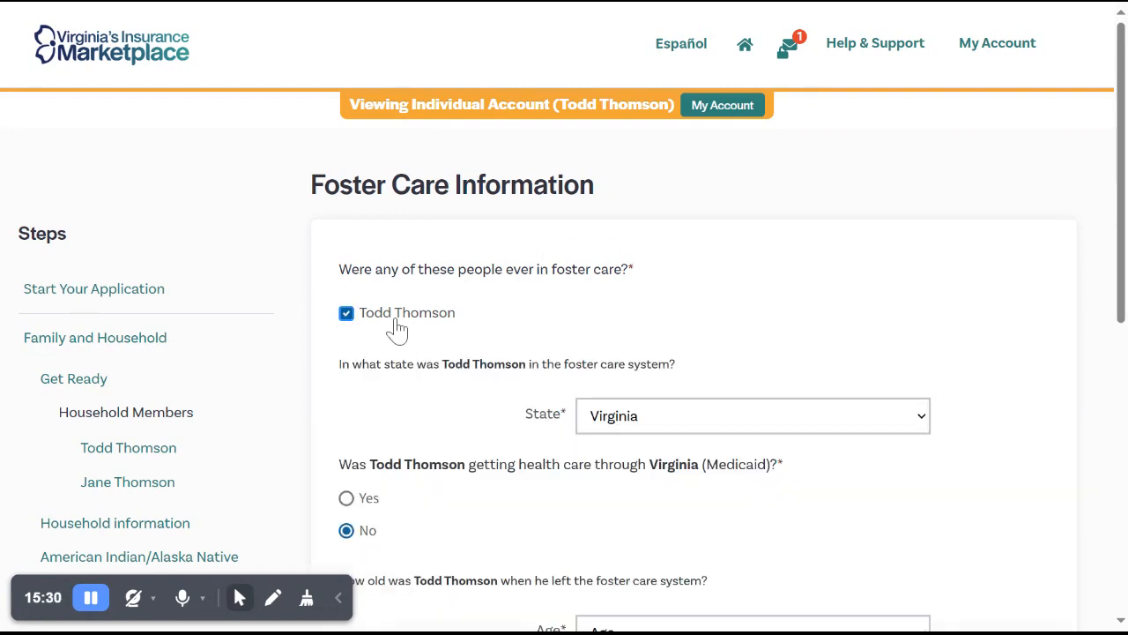
scroll(511, 352, "down", 1)
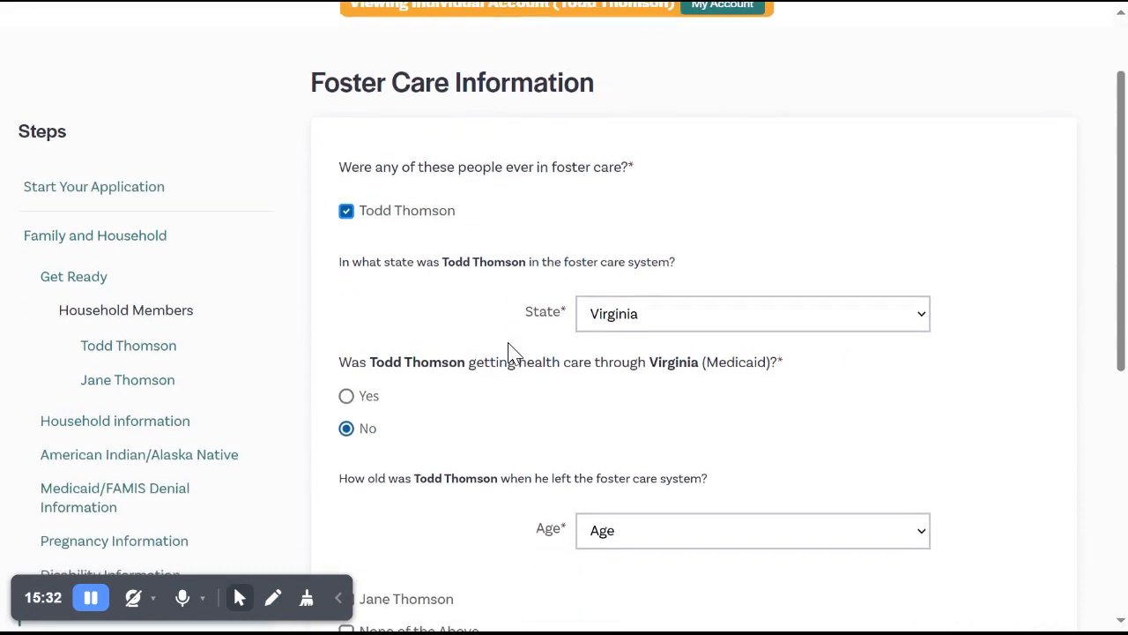
left_click(677, 329)
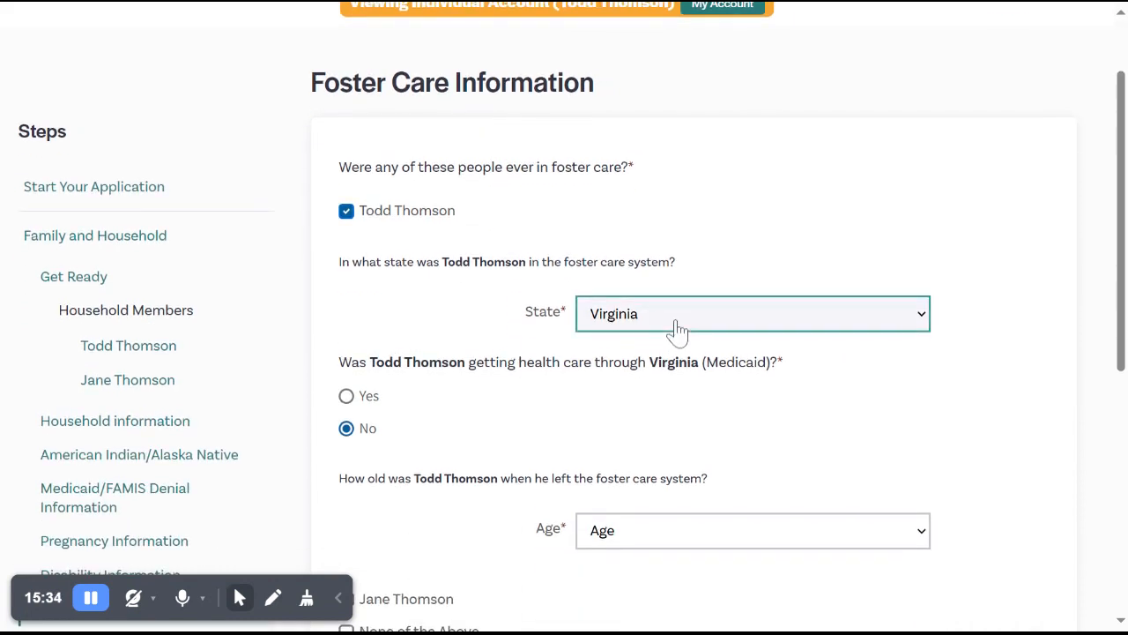
scroll(471, 327, "down", 1)
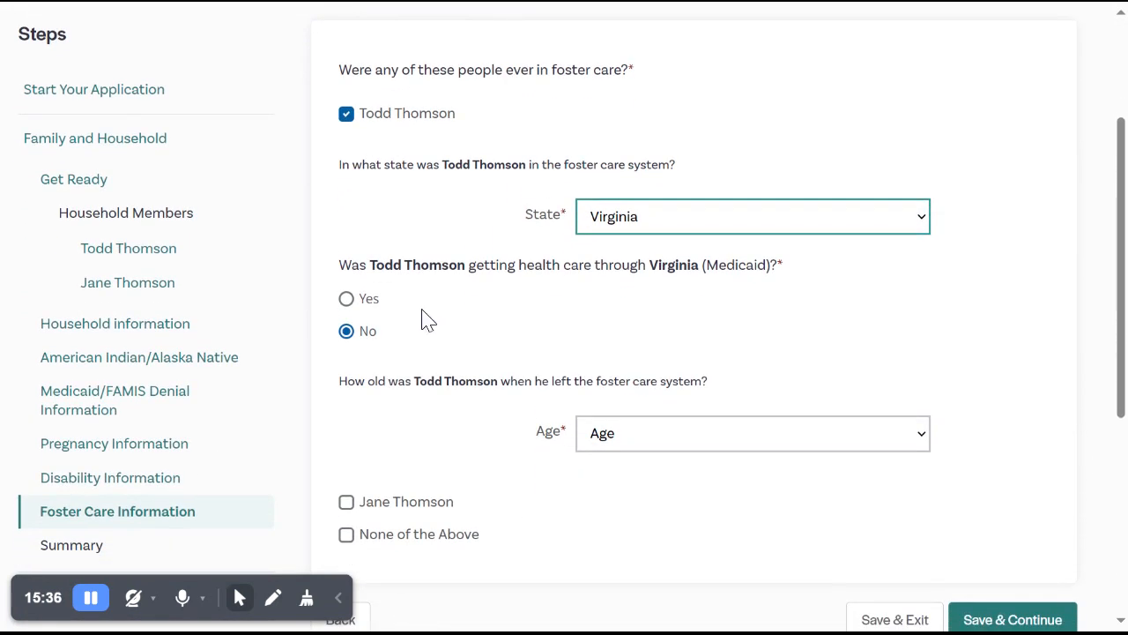
left_click(362, 304)
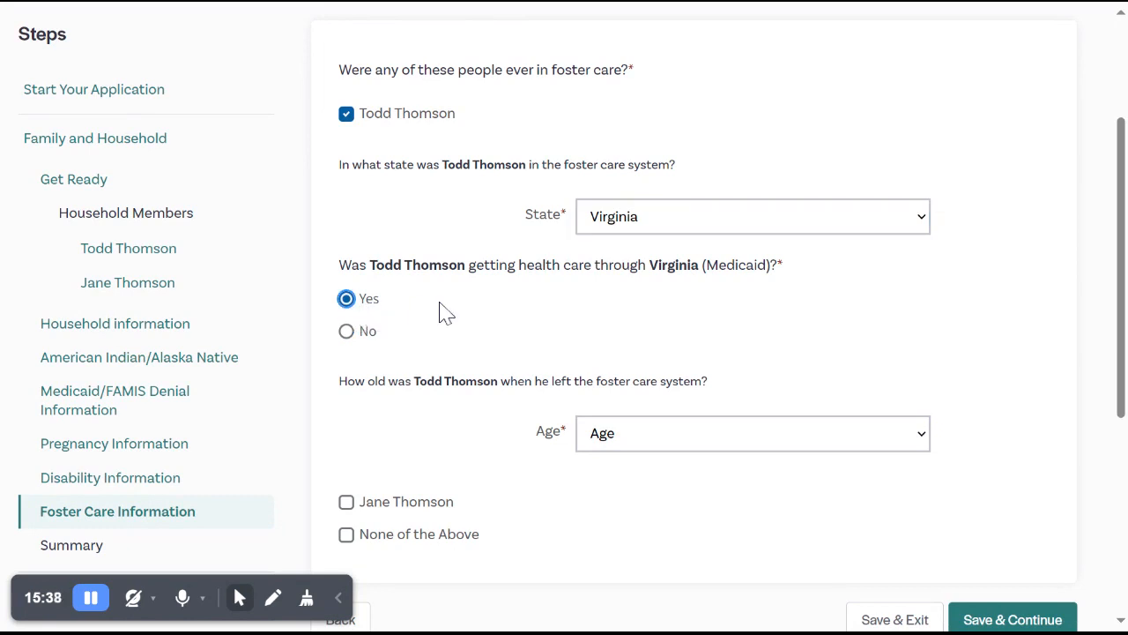
scroll(445, 313, "down", 1)
scroll(445, 313, "down", 1)
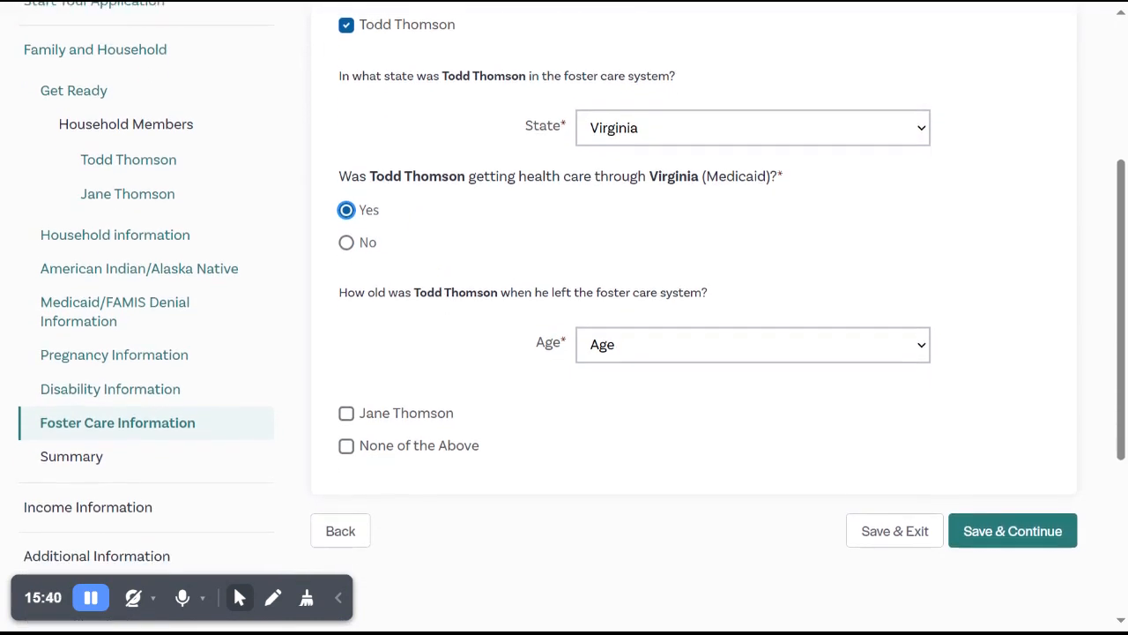
left_click(608, 344)
type("18")
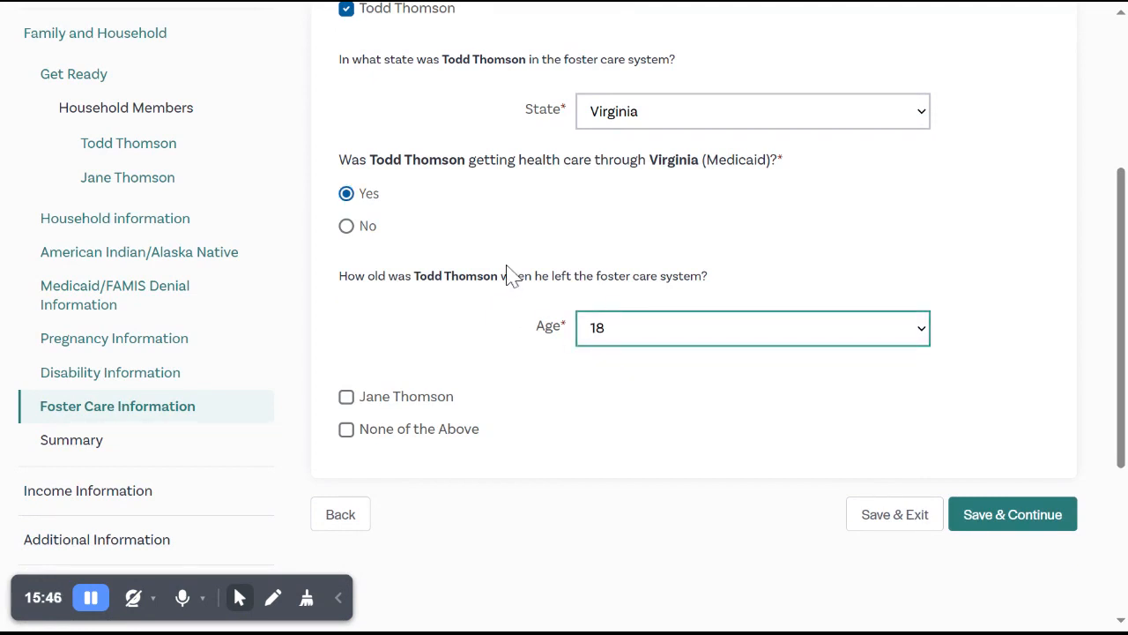
Answer None of the Above to the foster care question, then save and continue.
left_click(423, 432)
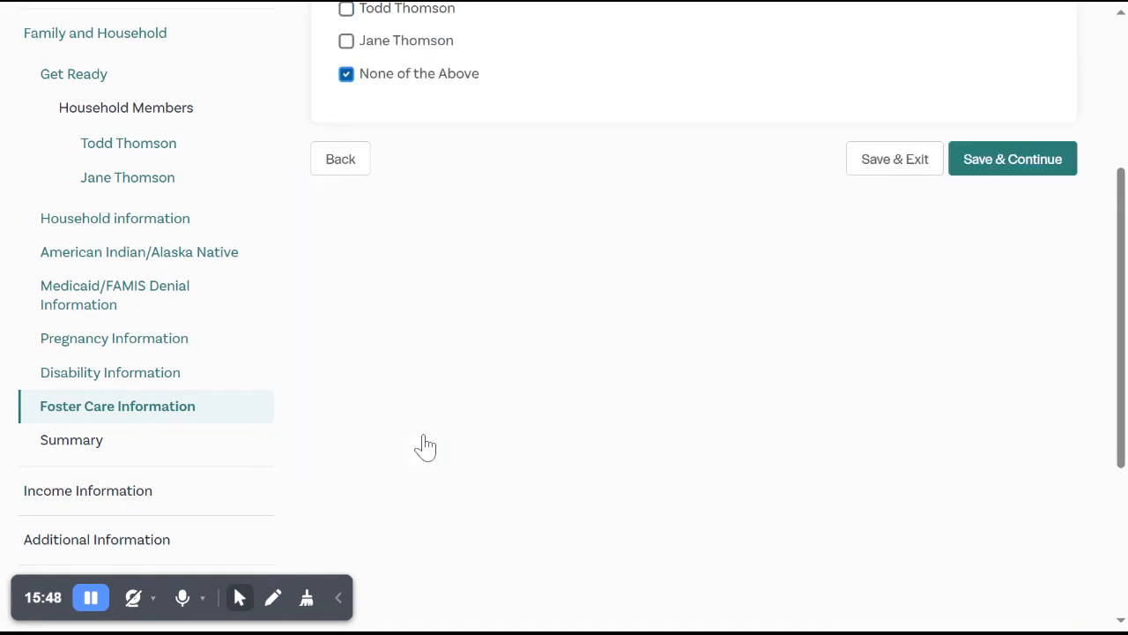
left_click(1033, 168)
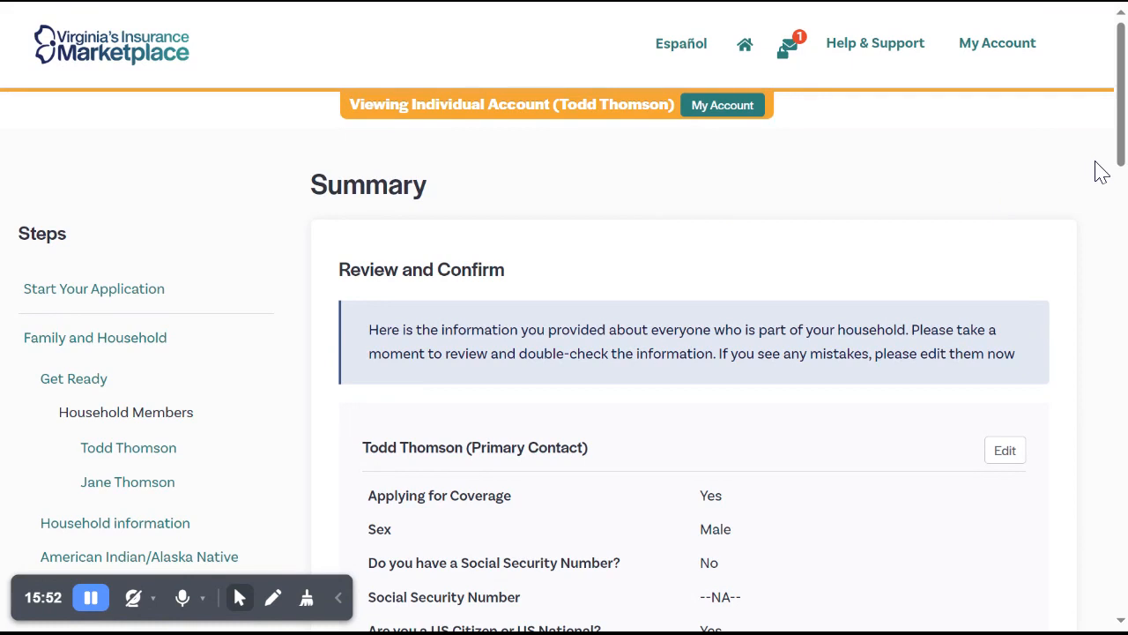
Review the household summary for the primary contact and spouse, then continue to the income section.
scroll(1100, 172, "down", 2)
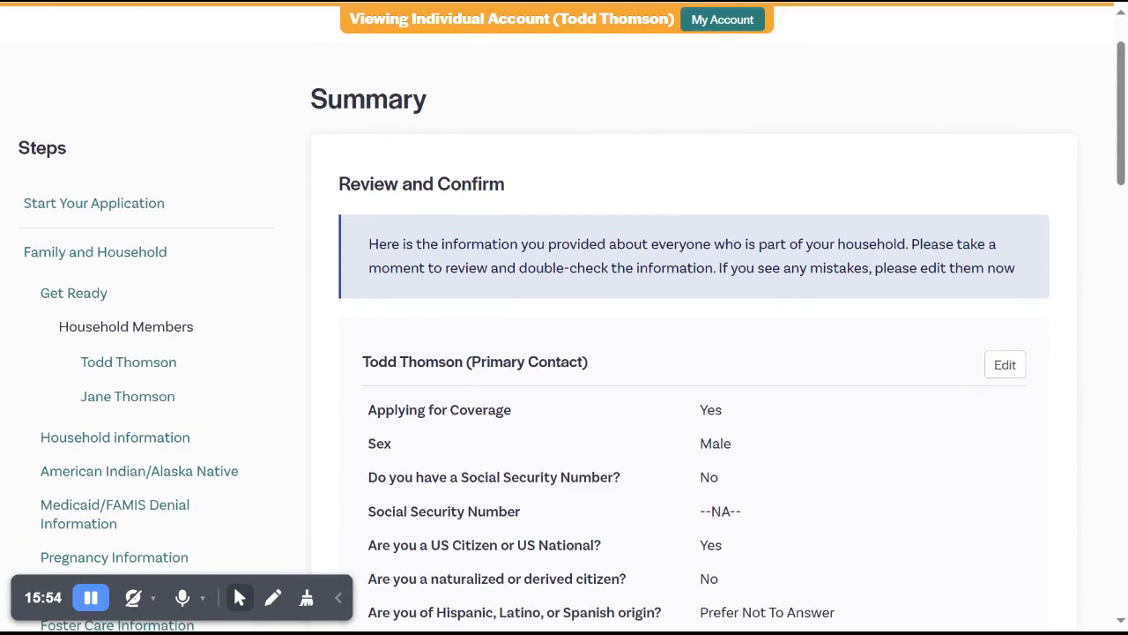
scroll(565, 317, "down", 3)
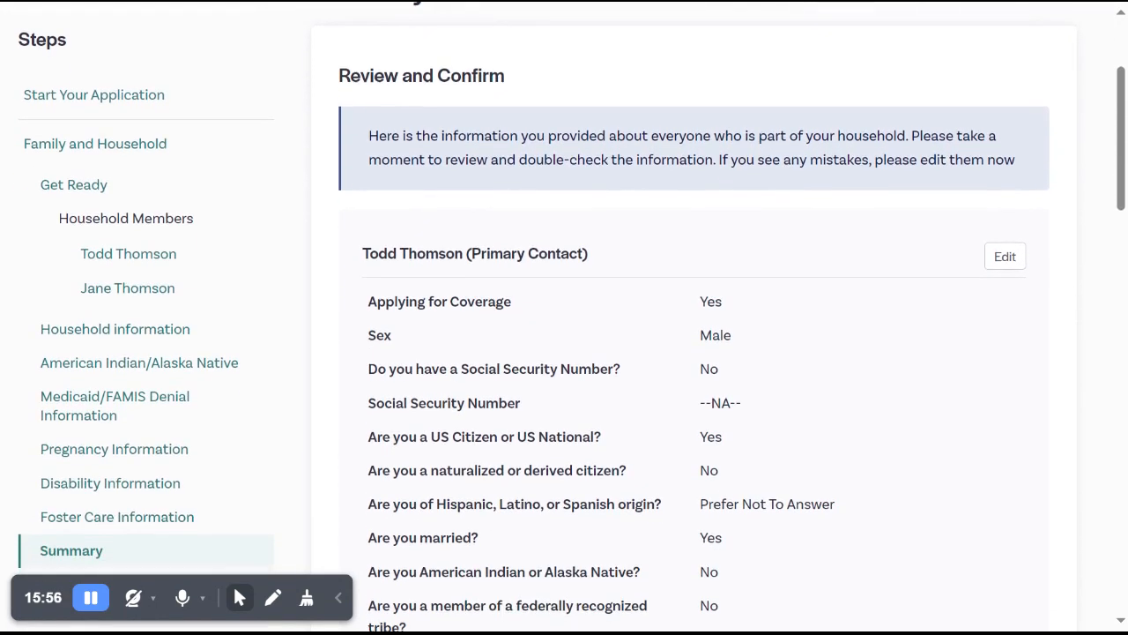
scroll(565, 317, "down", 4)
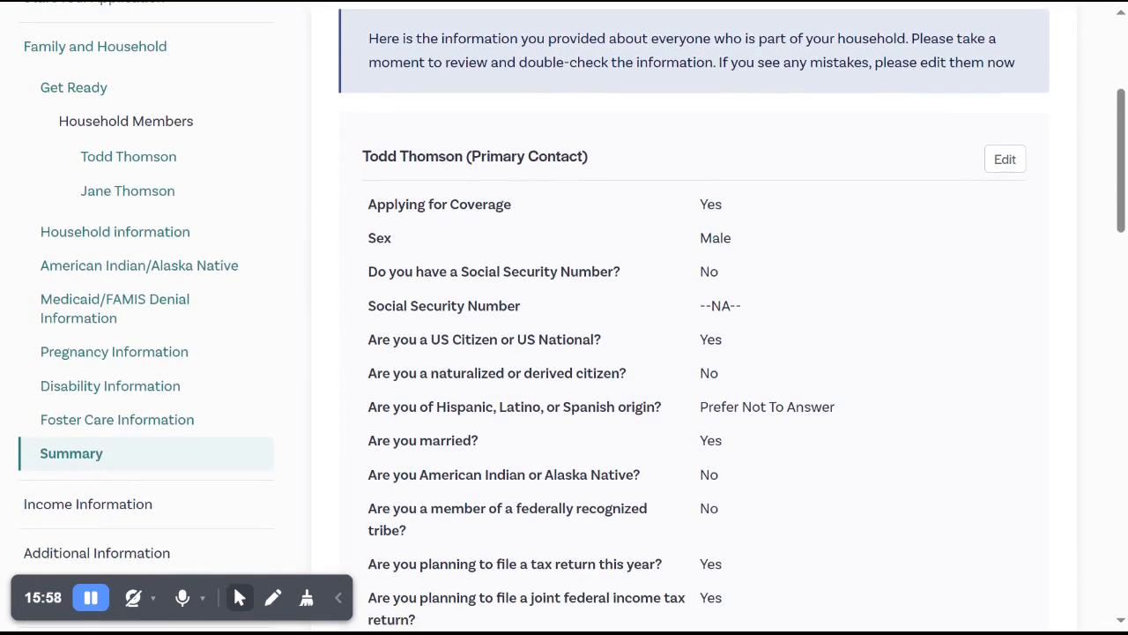
scroll(564, 318, "down", 1)
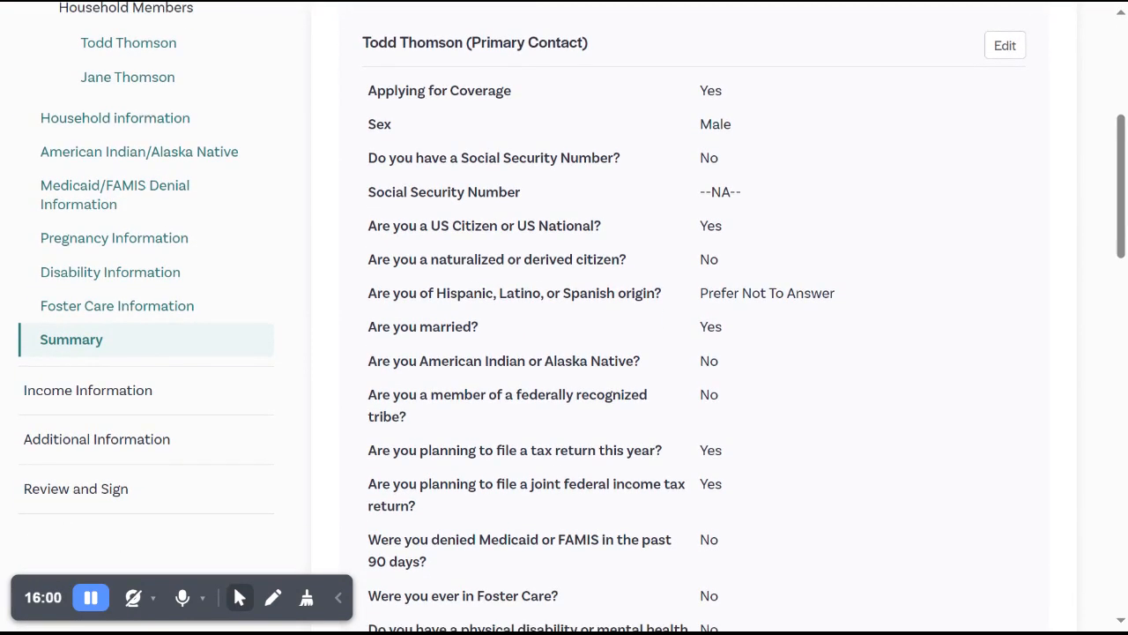
scroll(564, 318, "down", 9)
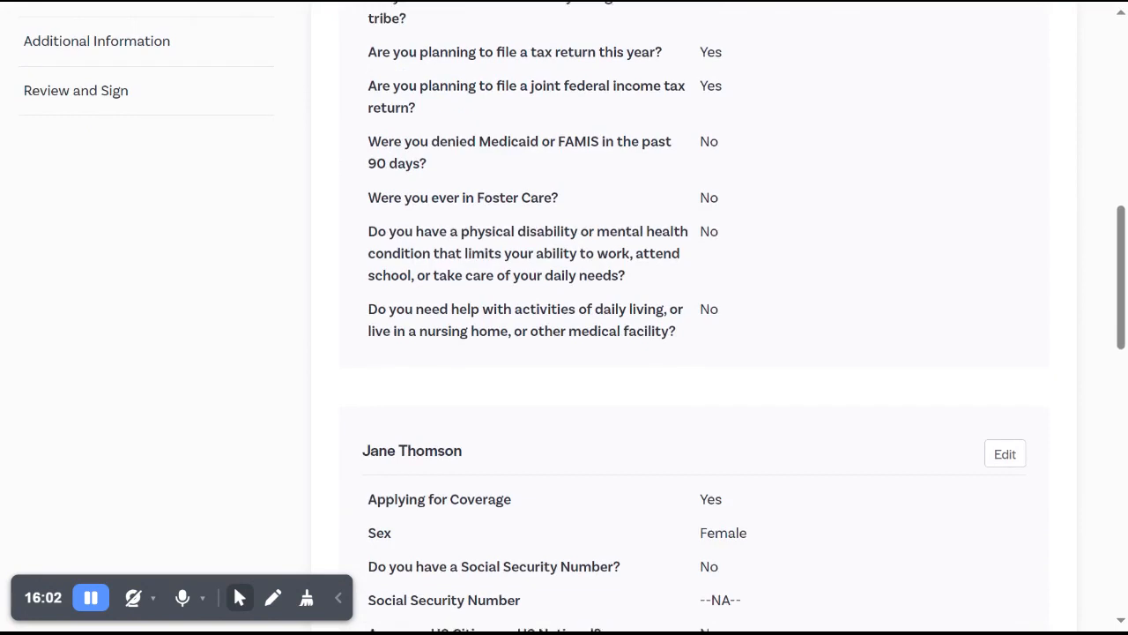
scroll(565, 317, "down", 10)
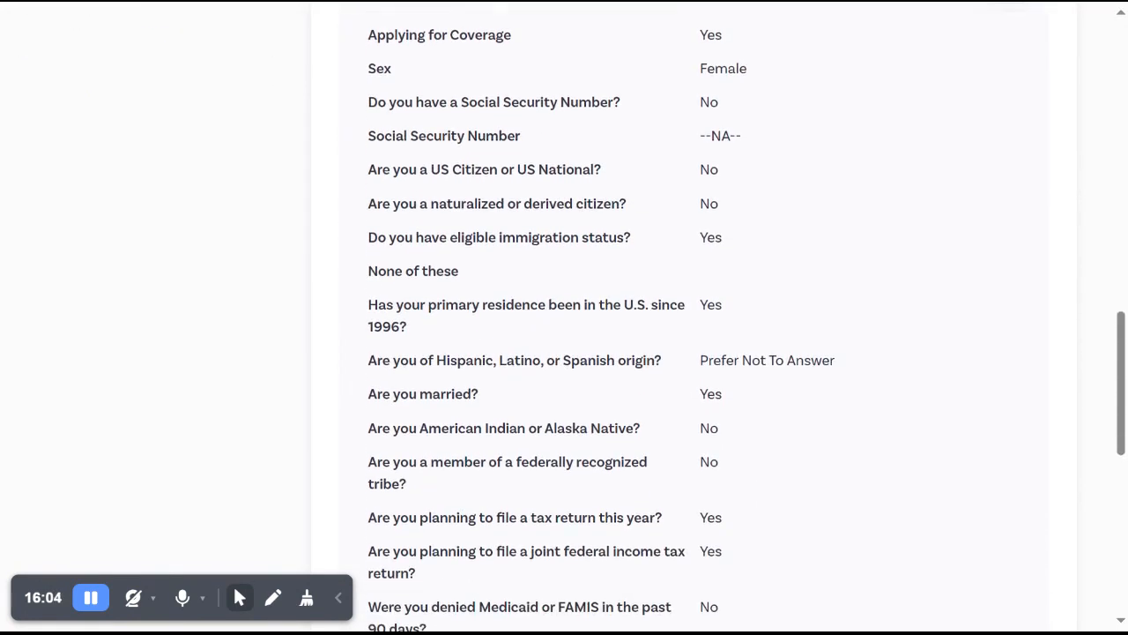
scroll(564, 317, "down", 10)
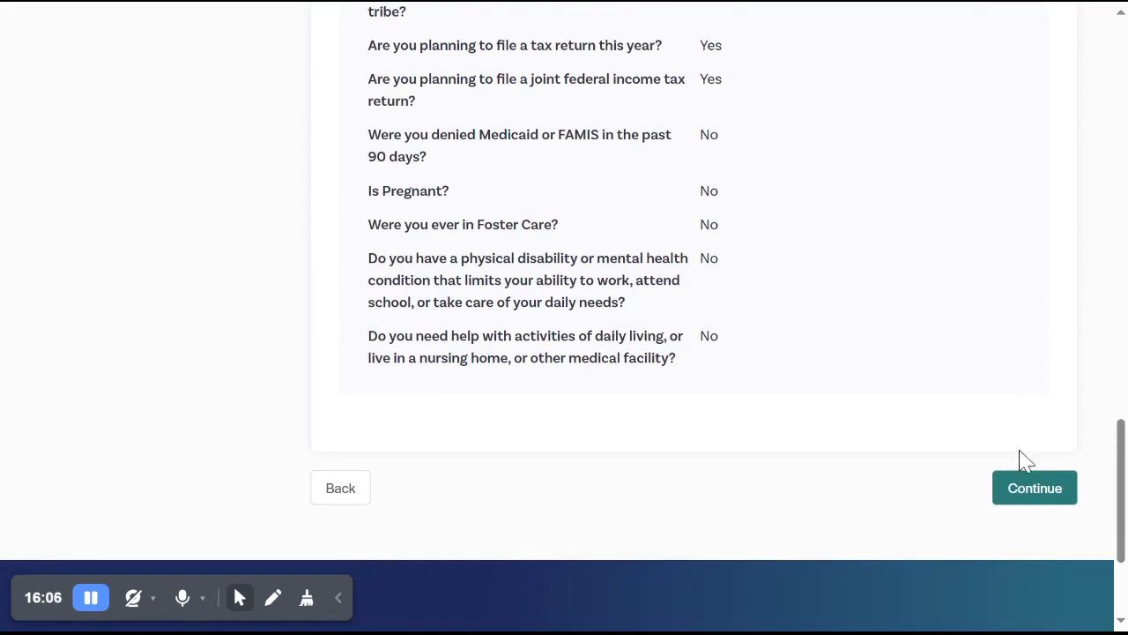
left_click(1022, 485)
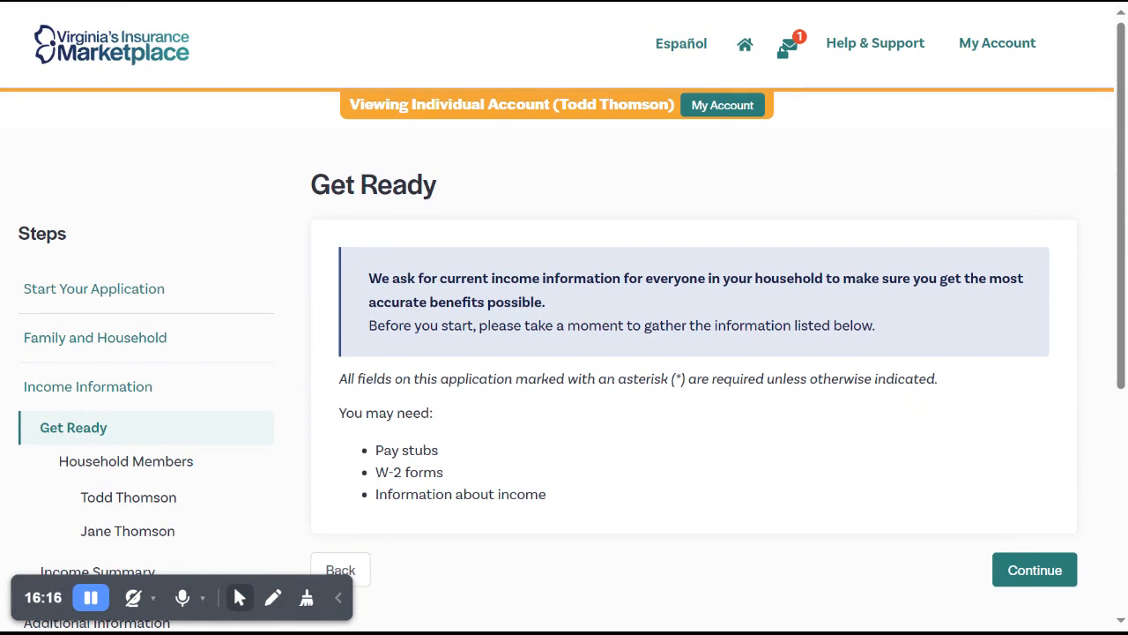
Read the list of documents needed for the income section, then continue to the primary contact's income sources.
scroll(564, 318, "down", 1)
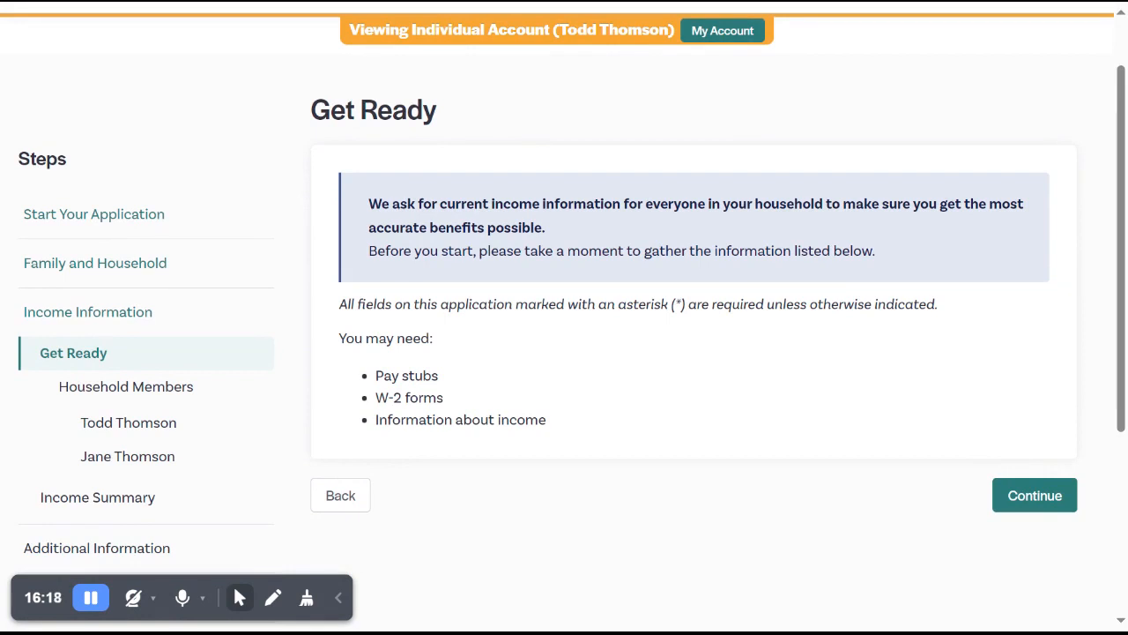
scroll(564, 317, "down", 1)
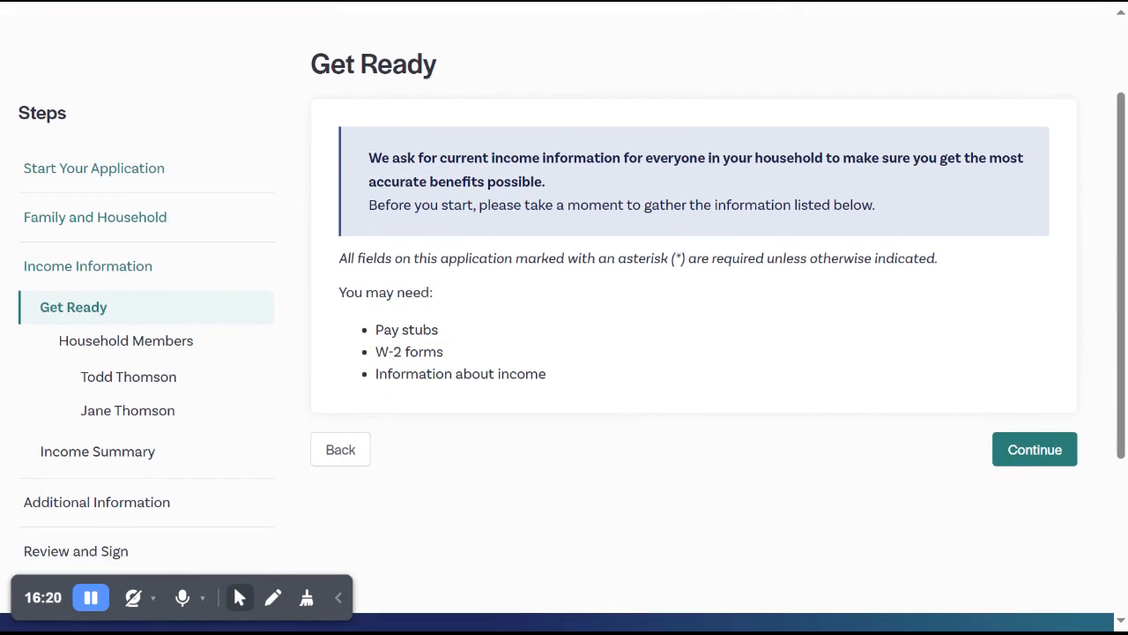
scroll(564, 317, "down", 1)
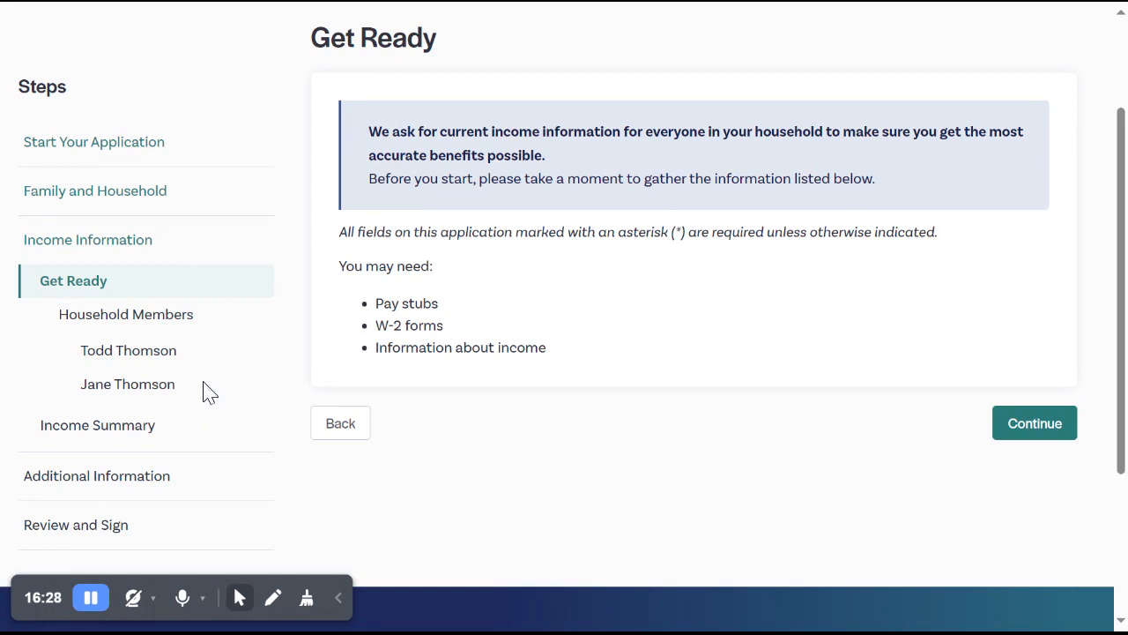
left_click(1045, 424)
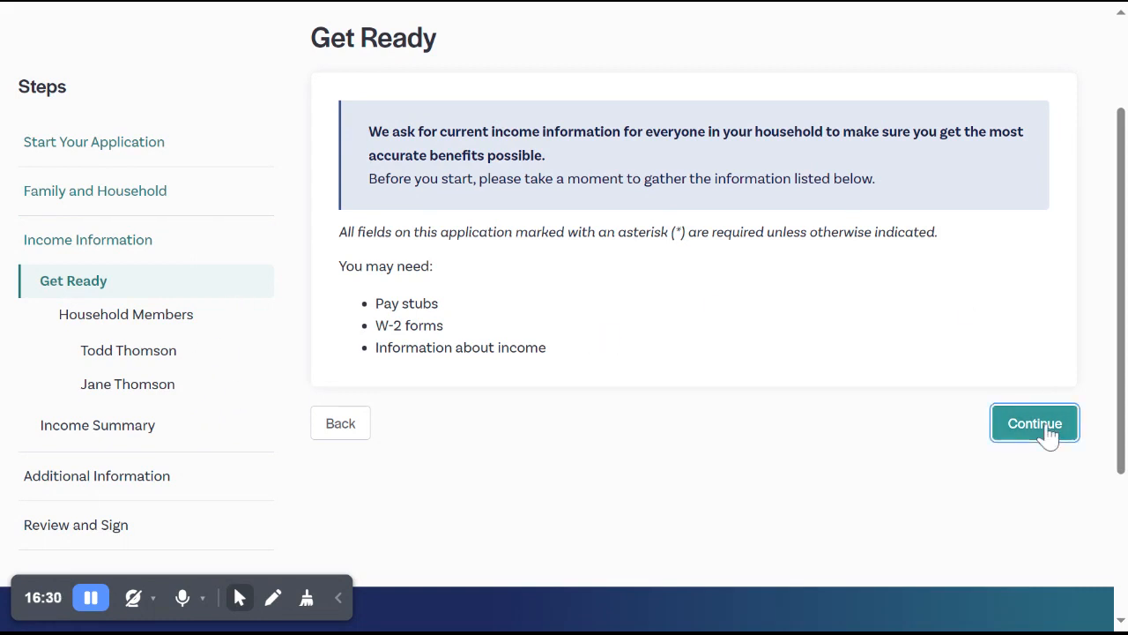
Answer Yes to the primary contact currently earning income and start adding an income source of type Job.
scroll(1053, 384, "down", 2)
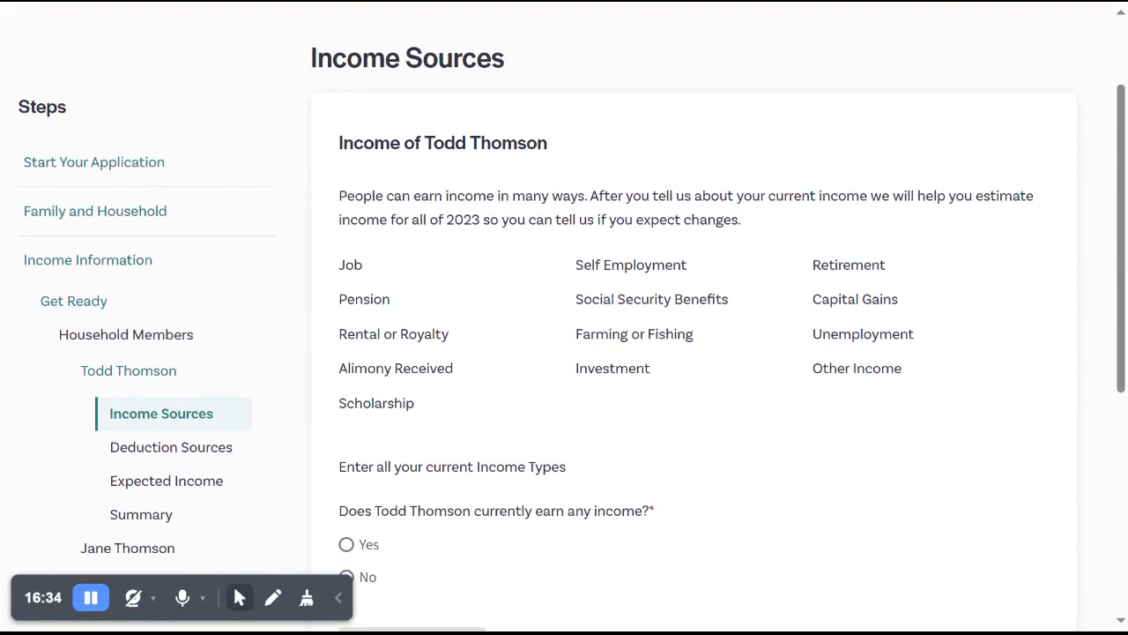
scroll(1053, 385, "down", 2)
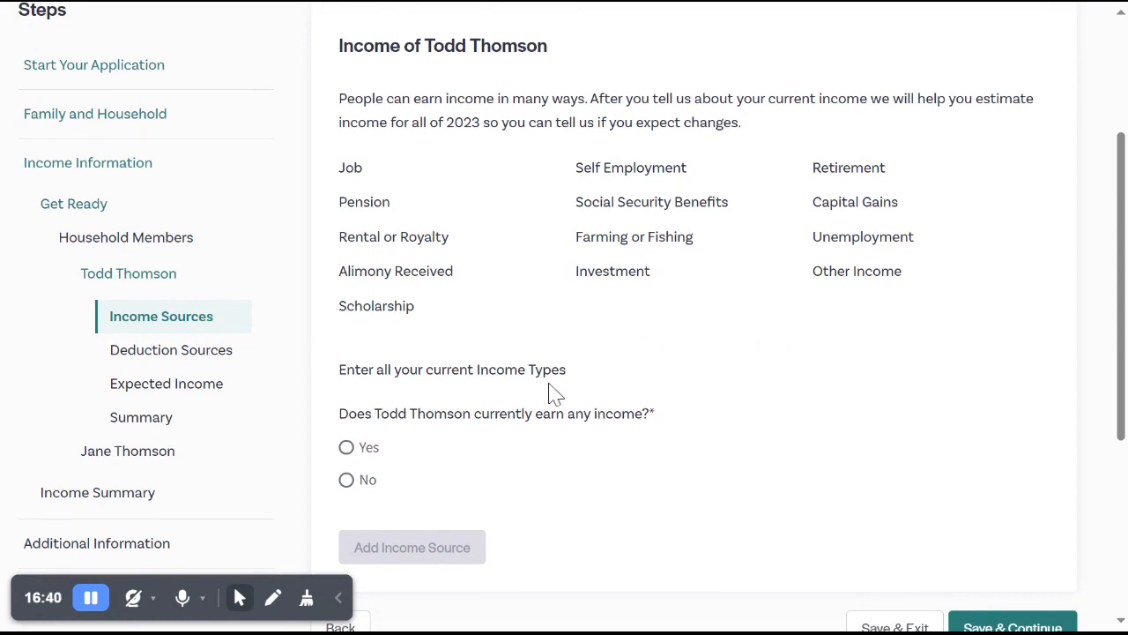
left_click(372, 451)
scroll(717, 459, "down", 1)
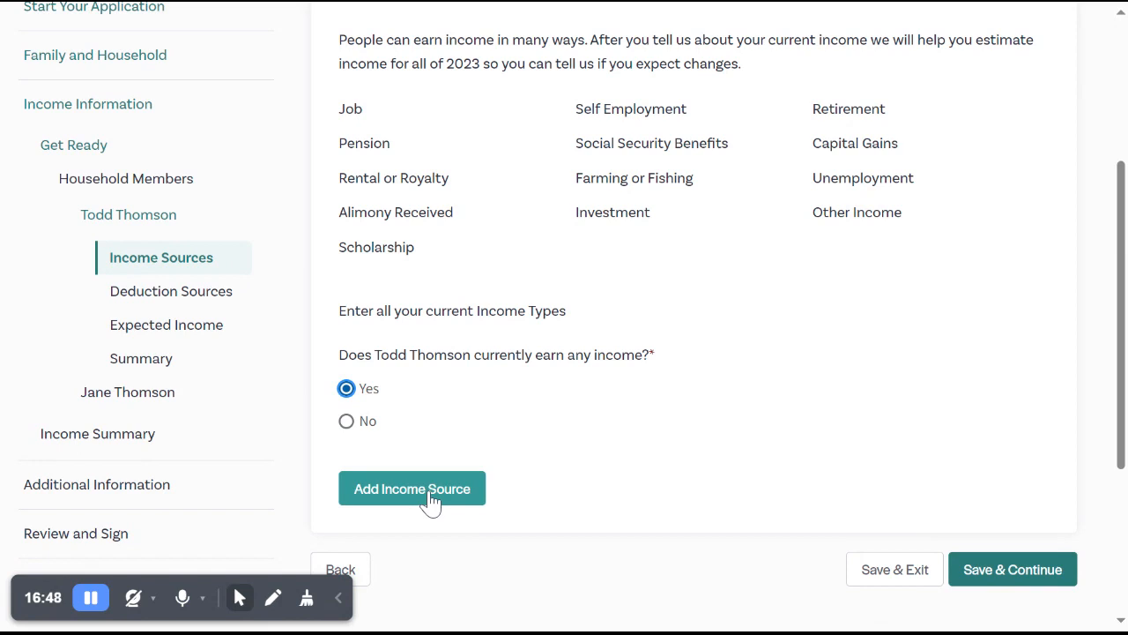
left_click(431, 499)
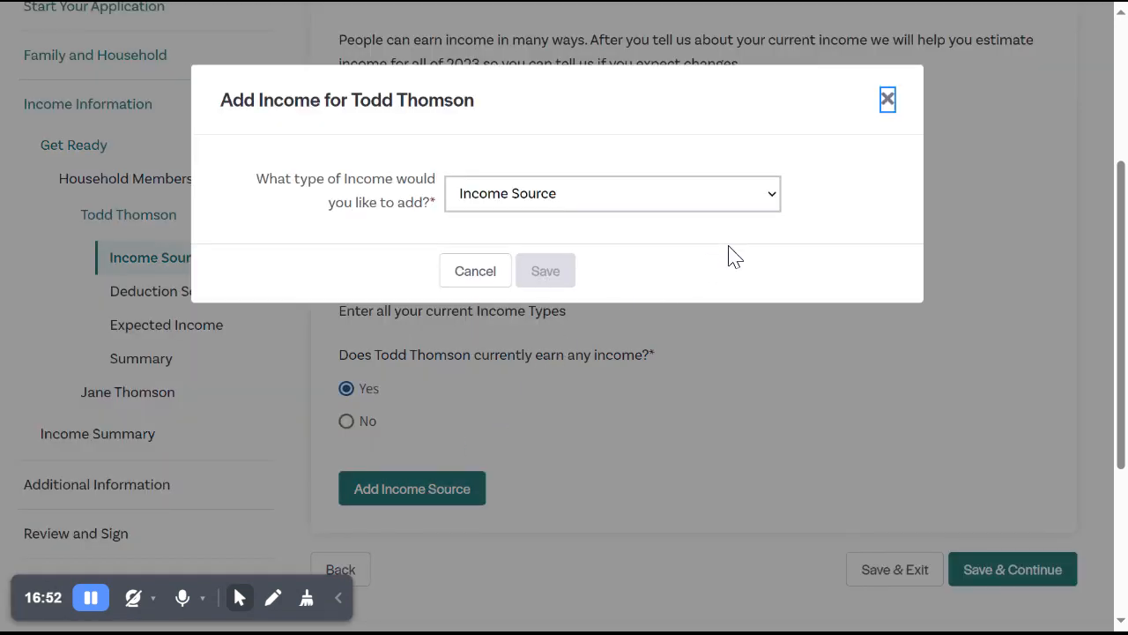
left_click(769, 205)
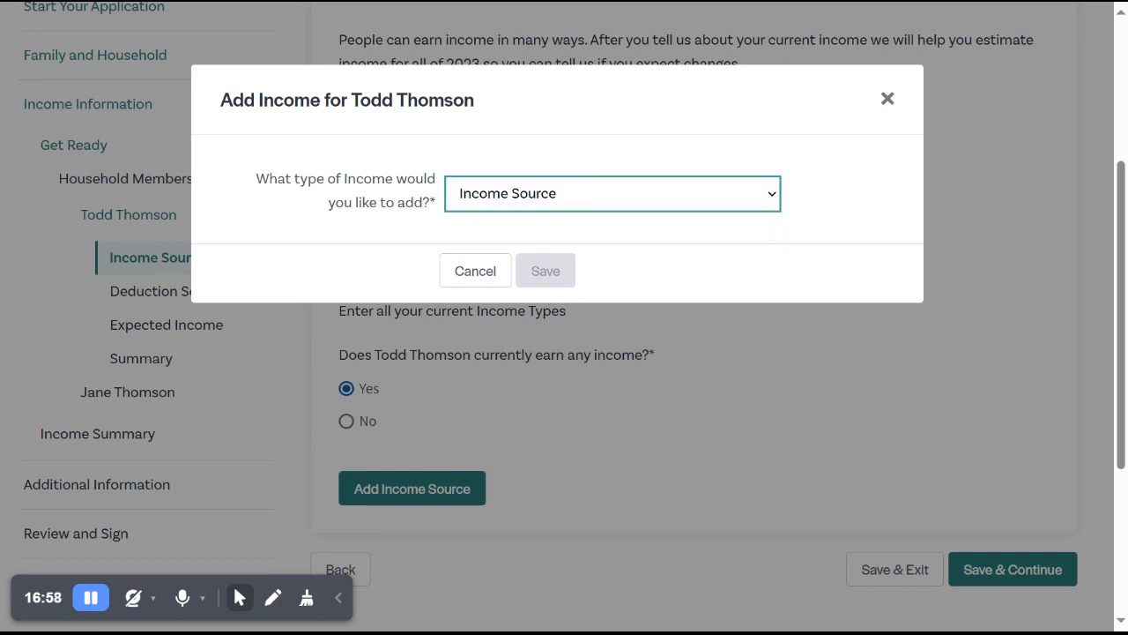
left_click(653, 242)
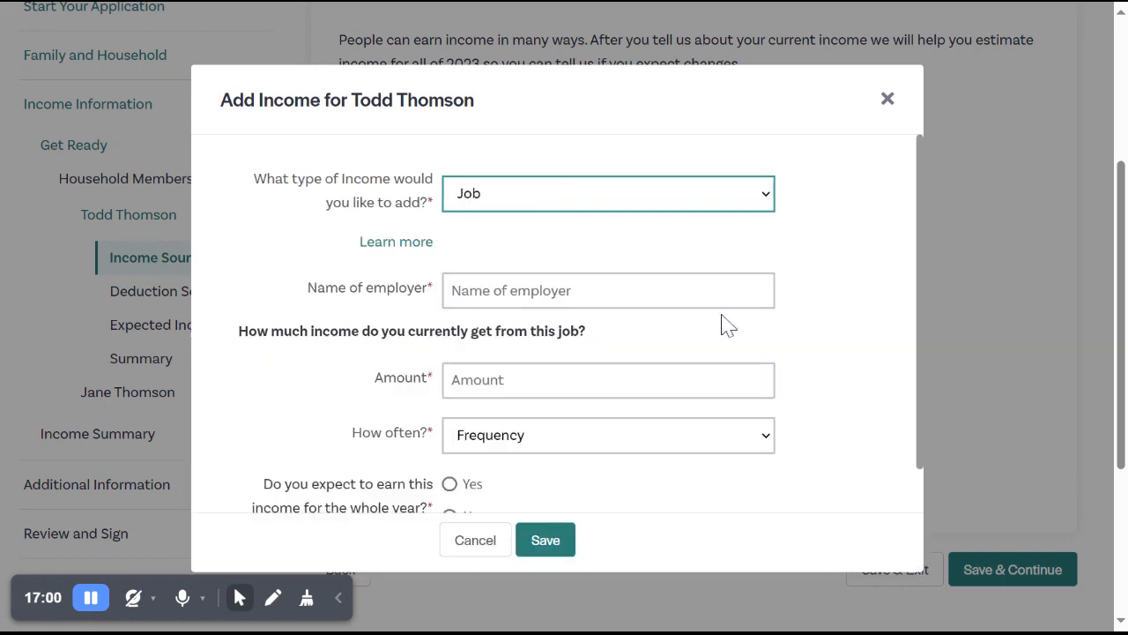
Enter Electonics Company as the job's employer and $50,000.00 as the income amount.
left_click(679, 293)
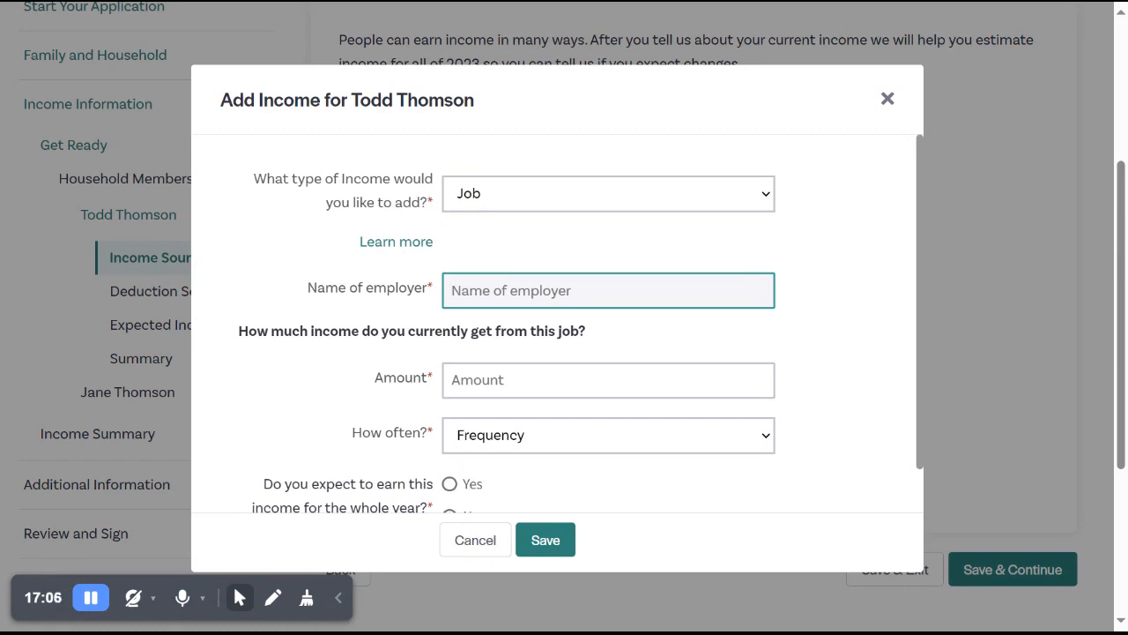
type("Electonic")
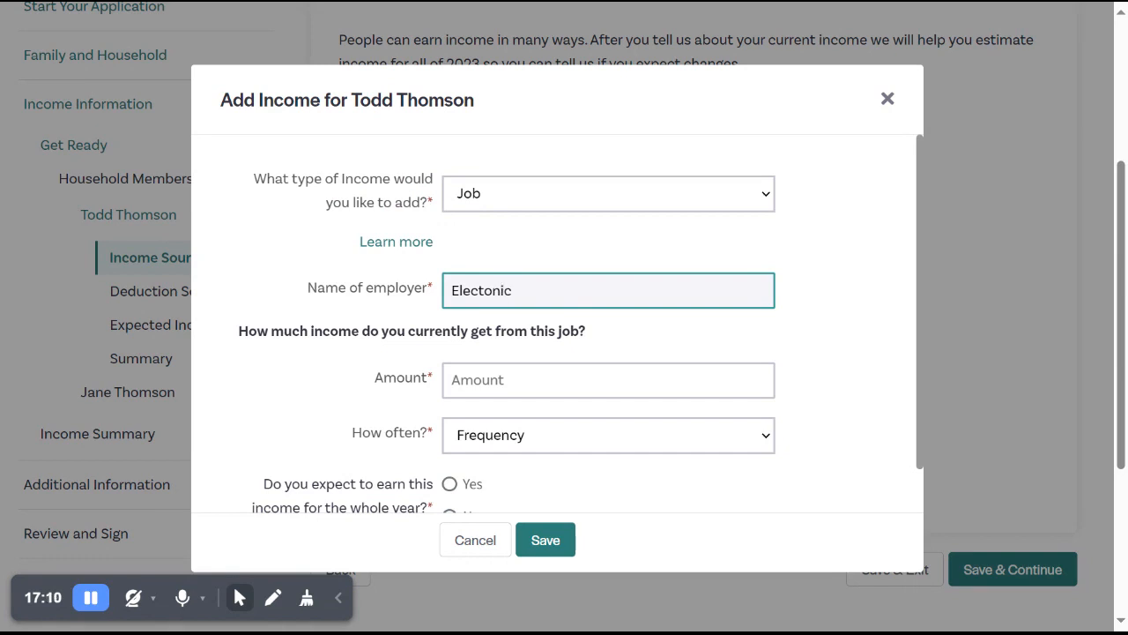
type("s Company")
left_click(608, 380)
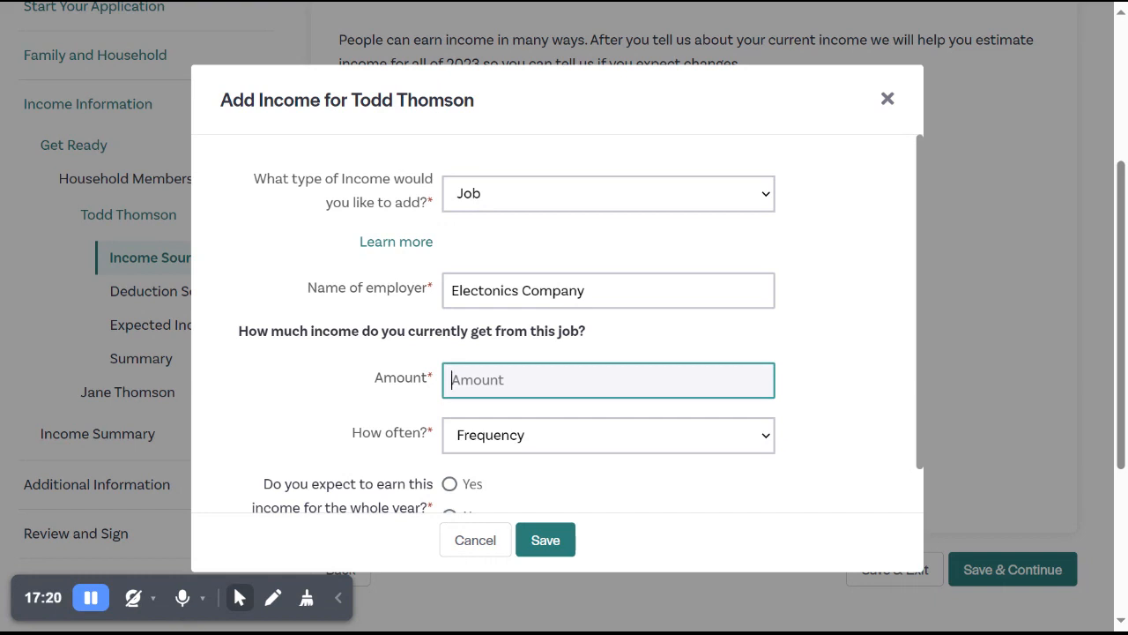
type("50000")
Set the job income frequency to Yearly, answer Yes to earning it the whole year, and save the income source.
left_click(680, 441)
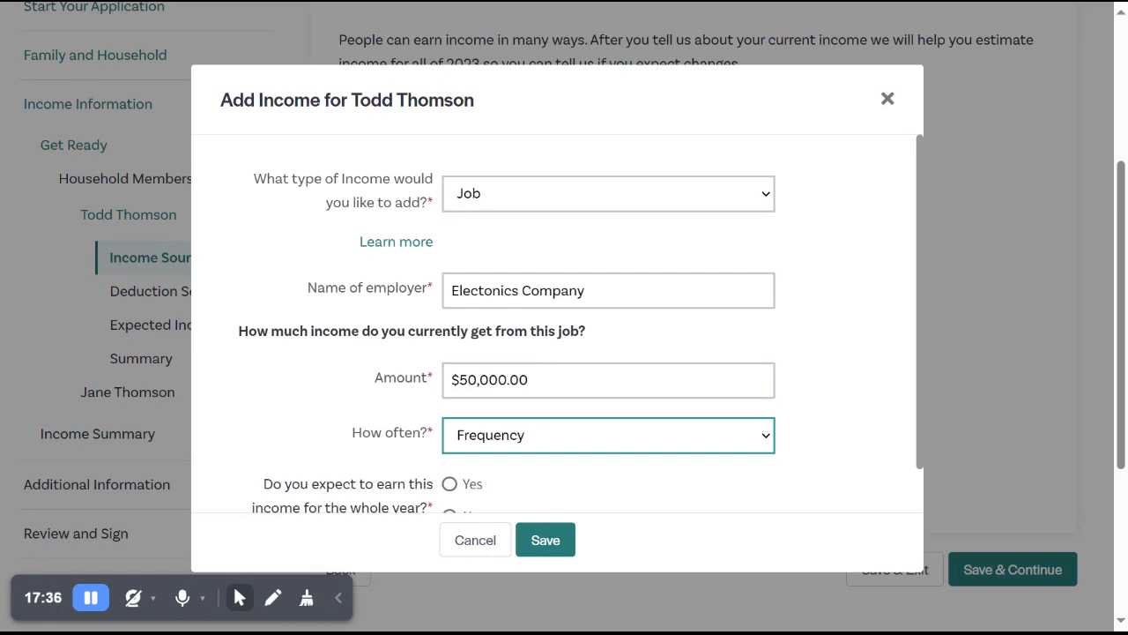
key("y")
scroll(829, 342, "down", 1)
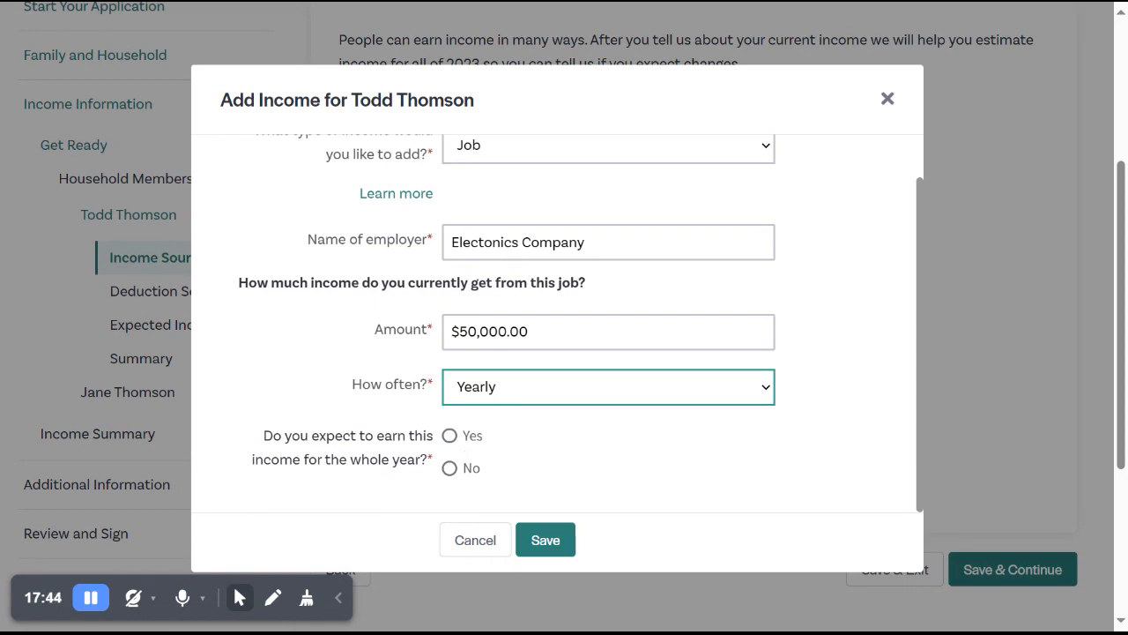
left_click(469, 471)
scroll(514, 468, "down", 1)
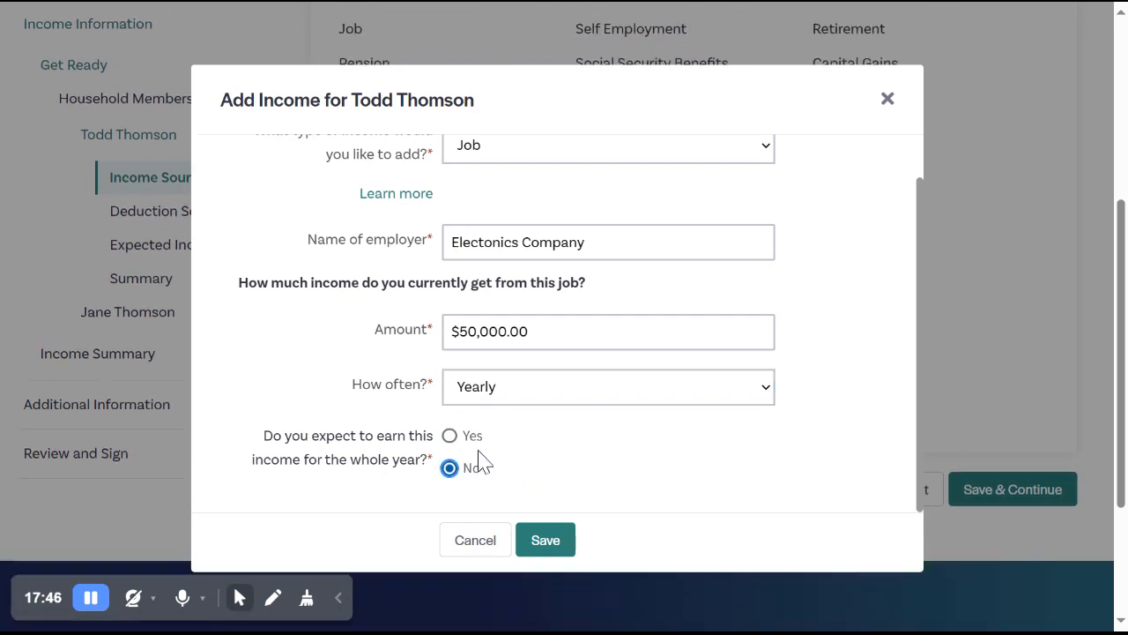
left_click(450, 435)
left_click(544, 543)
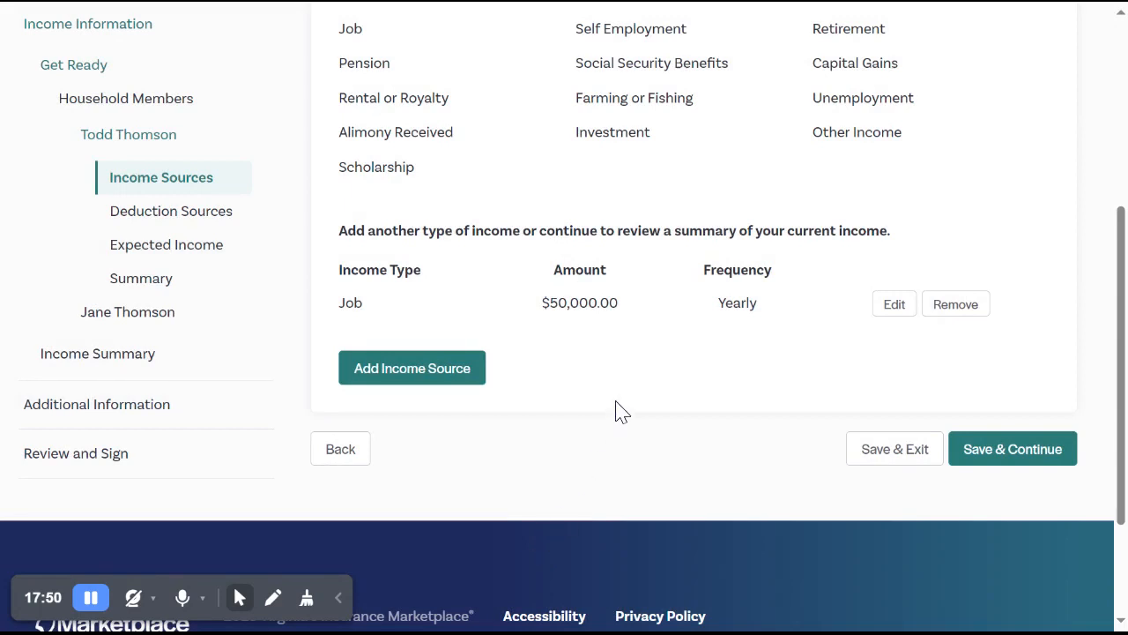
Add a second income source of type Self Employment for the primary contact, with an amount of $100.
scroll(615, 410, "up", 1)
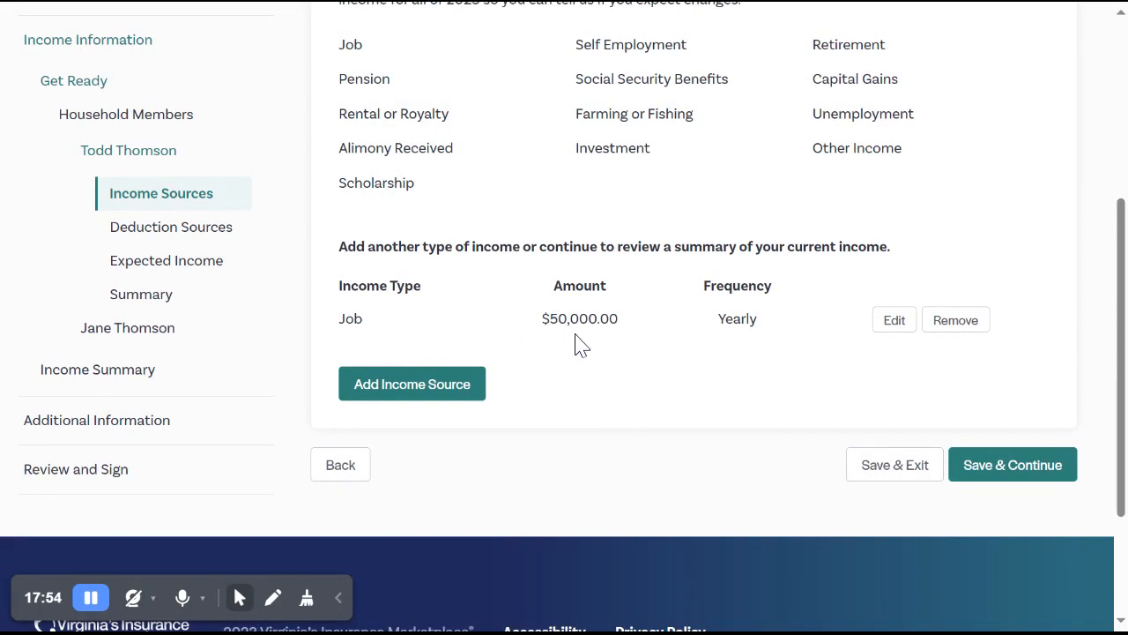
left_click(405, 398)
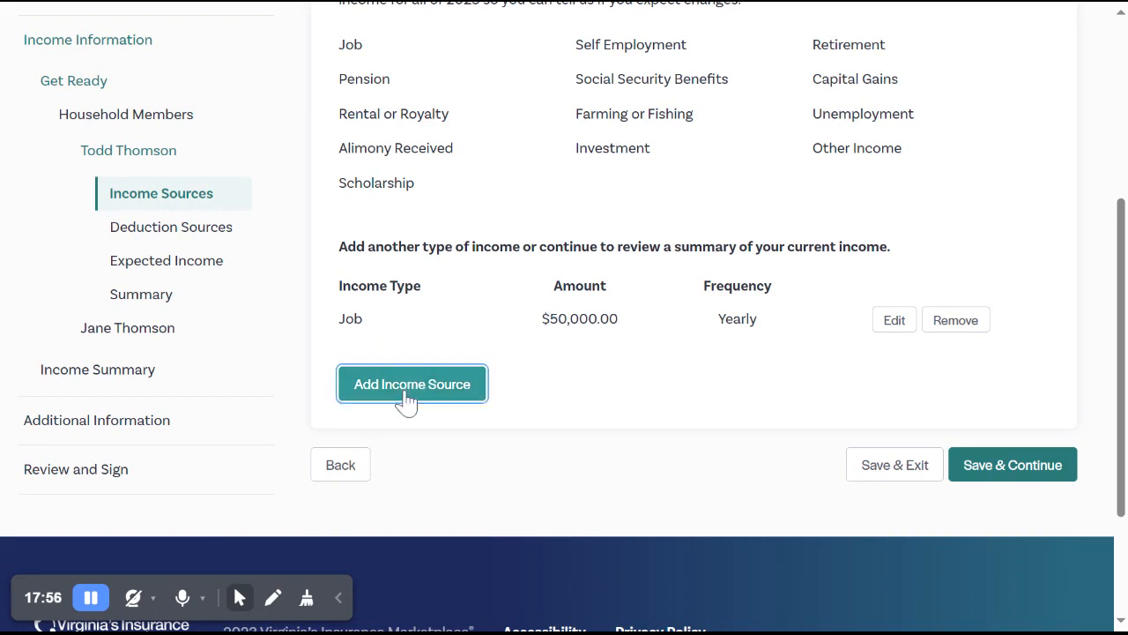
left_click(548, 207)
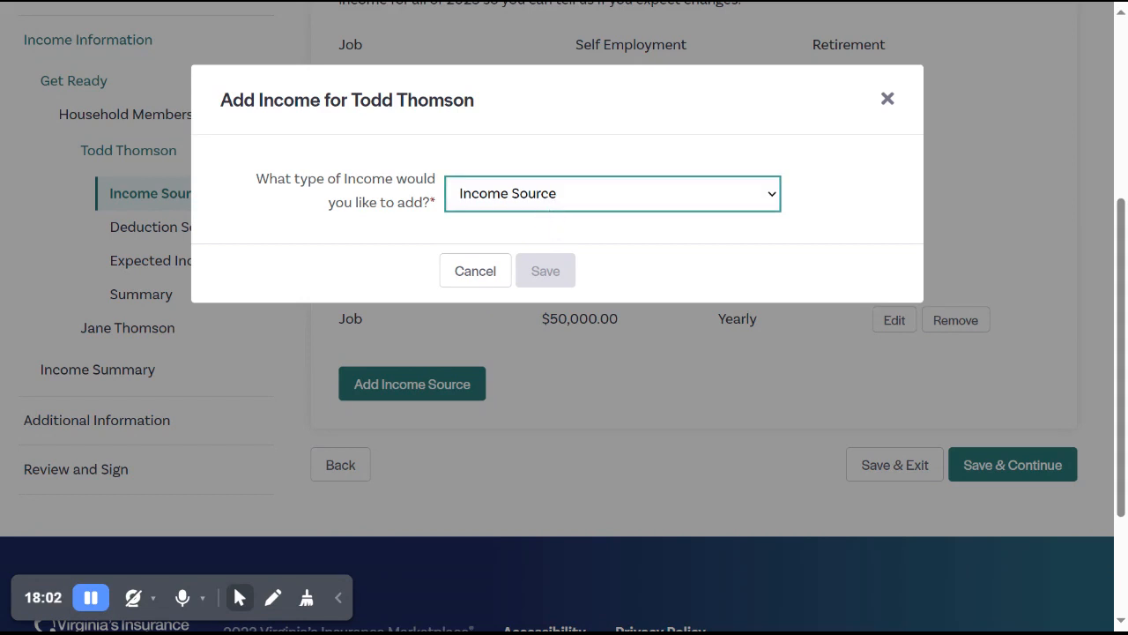
left_click(529, 425)
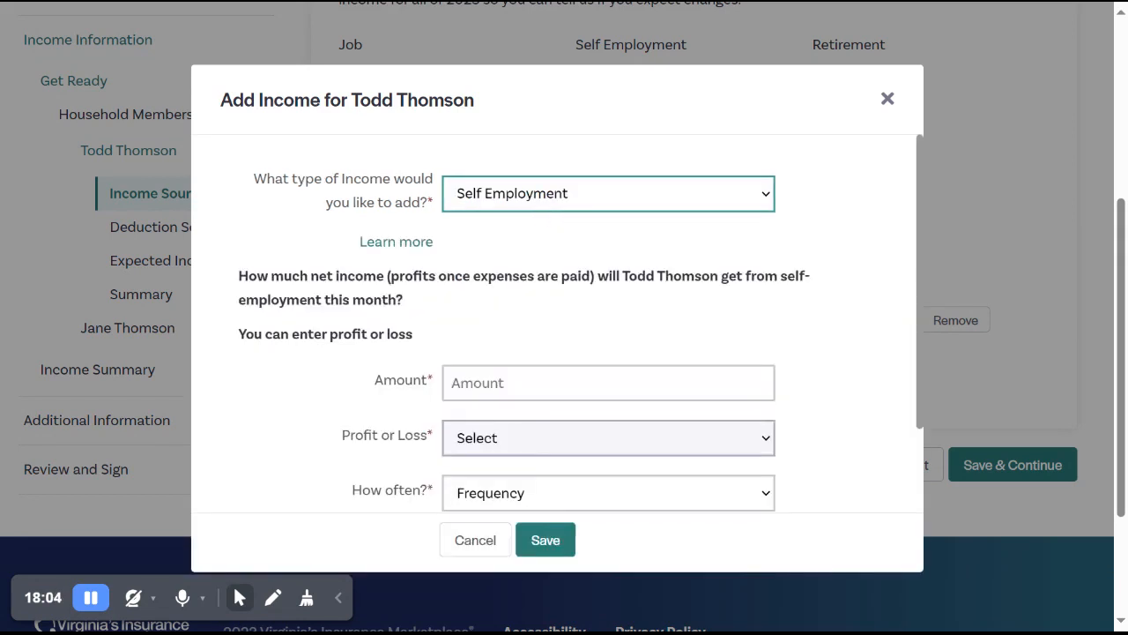
scroll(509, 352, "down", 1)
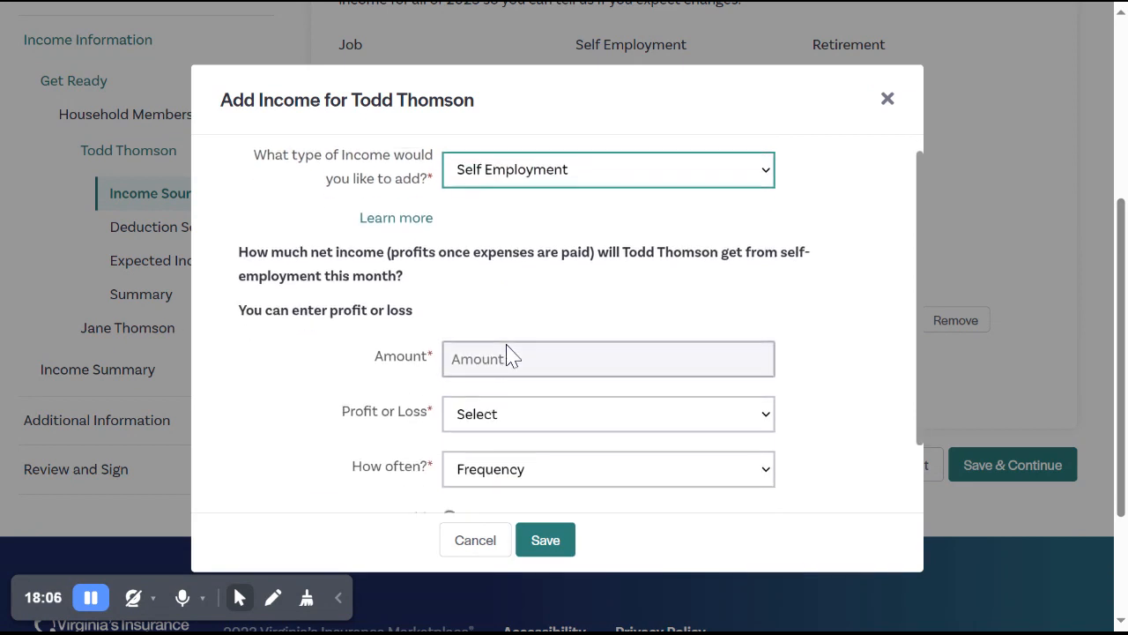
left_click(508, 345)
type("100")
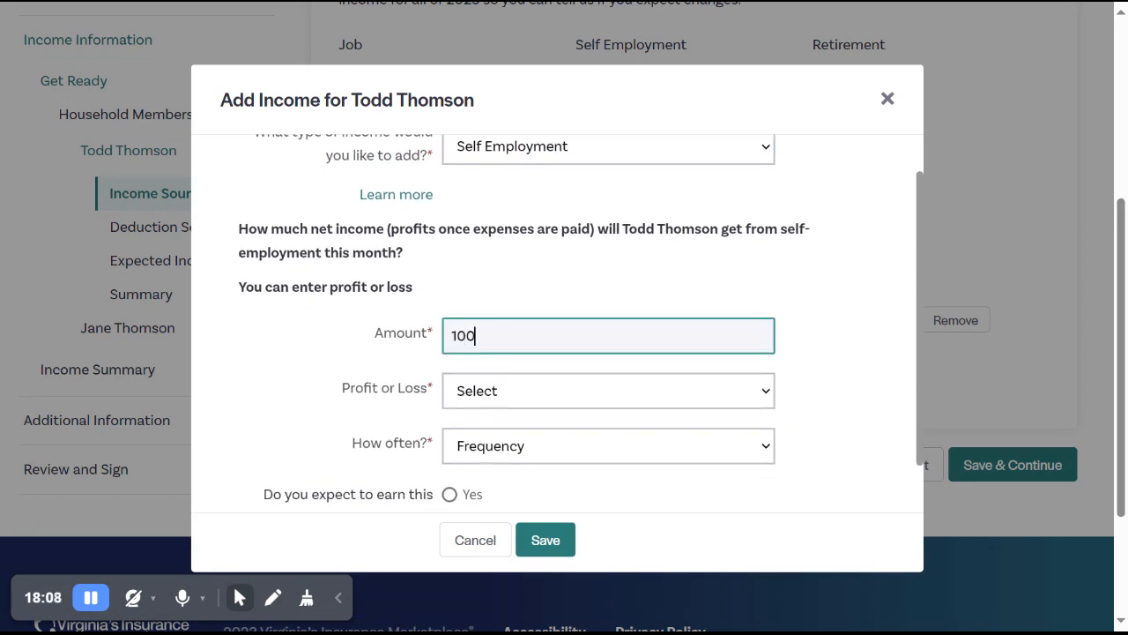
Mark the self-employment income as Profit, Monthly and expected for the whole year, then save it.
left_click(508, 394)
left_click(511, 399)
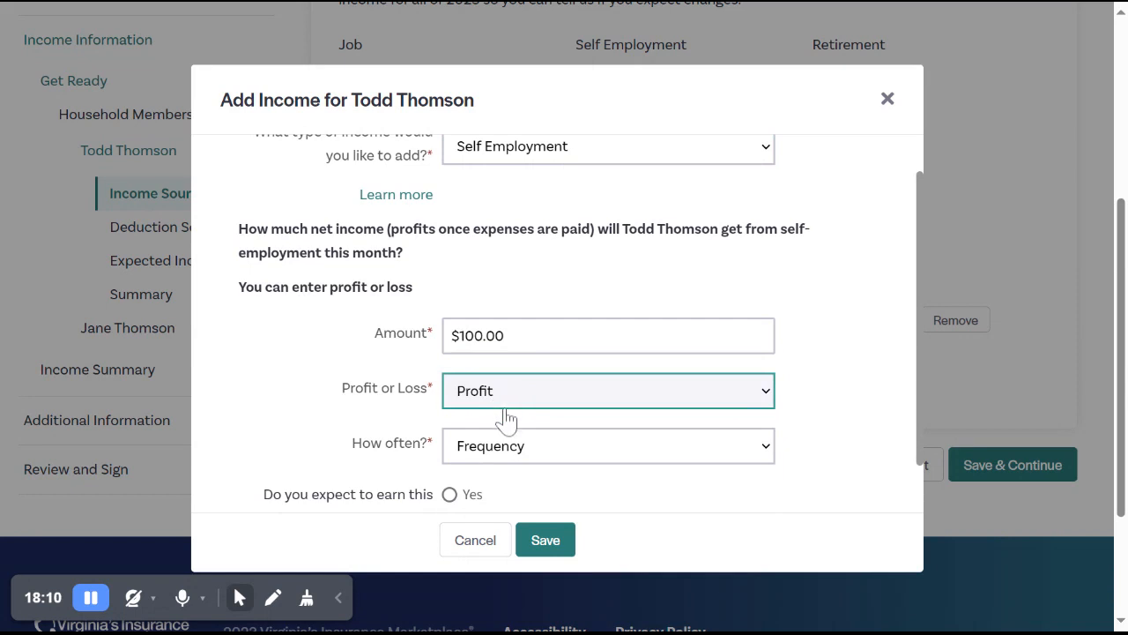
left_click(495, 459)
left_click(491, 483)
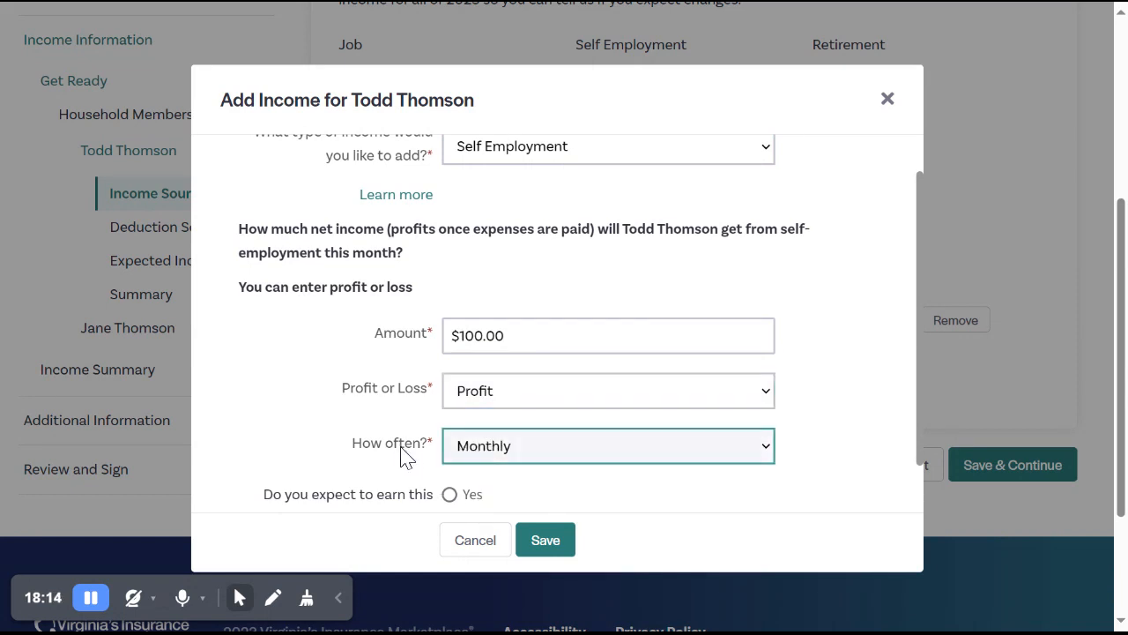
scroll(401, 453, "down", 1)
left_click(449, 435)
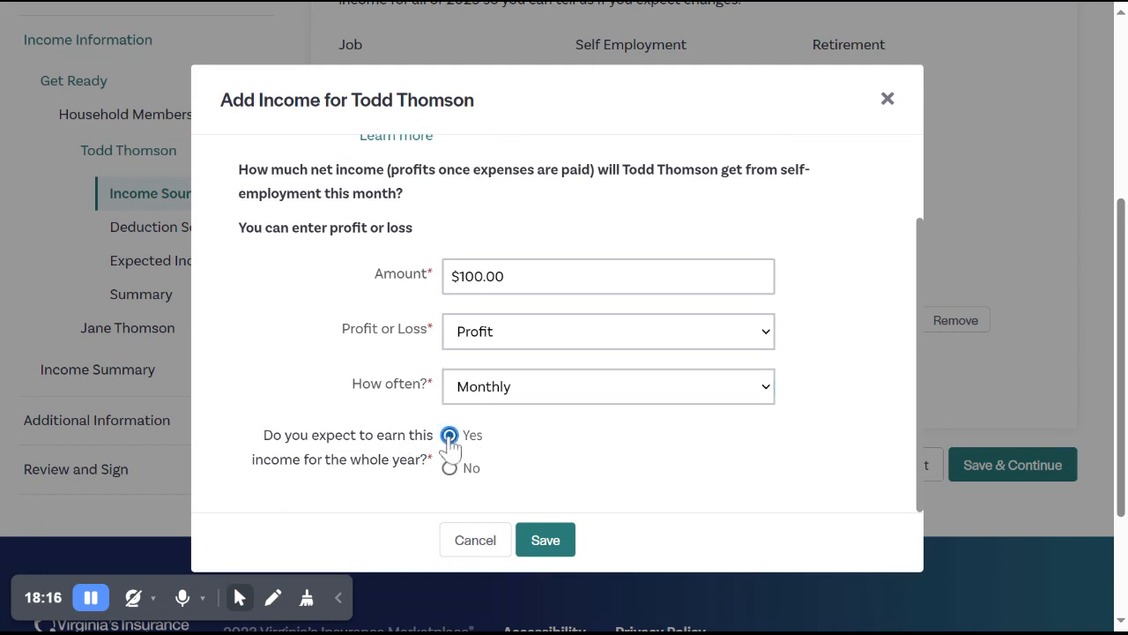
left_click(544, 540)
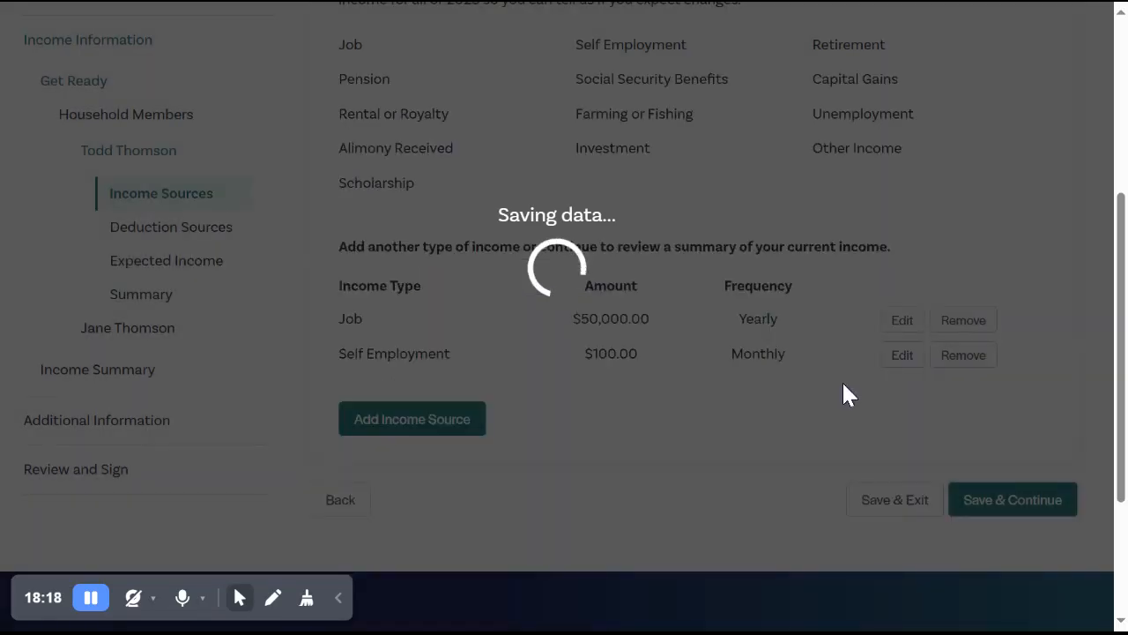
Remove the self-employment income source from the primary contact's income list, then save and continue to deductions.
scroll(846, 395, "down", 1)
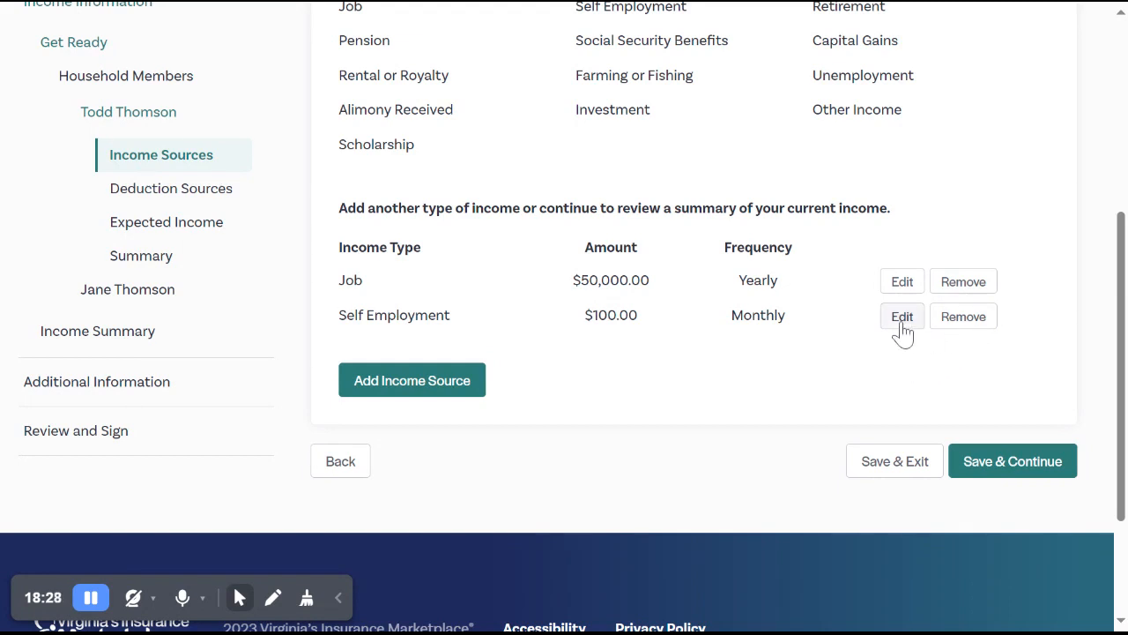
left_click(971, 326)
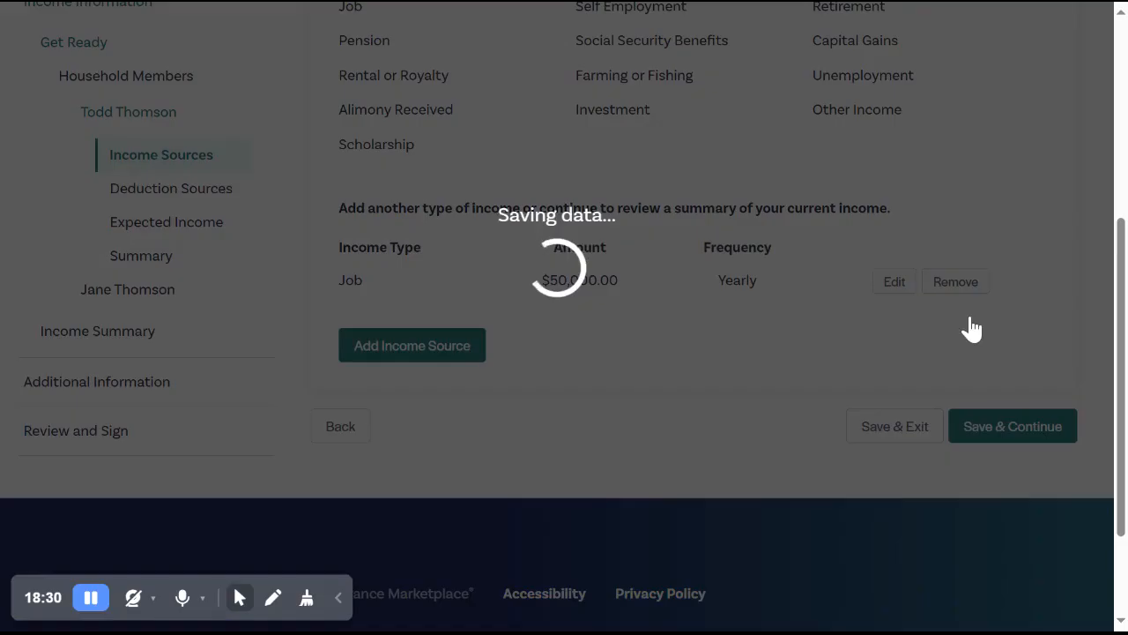
left_click(1010, 428)
scroll(903, 291, "down", 2)
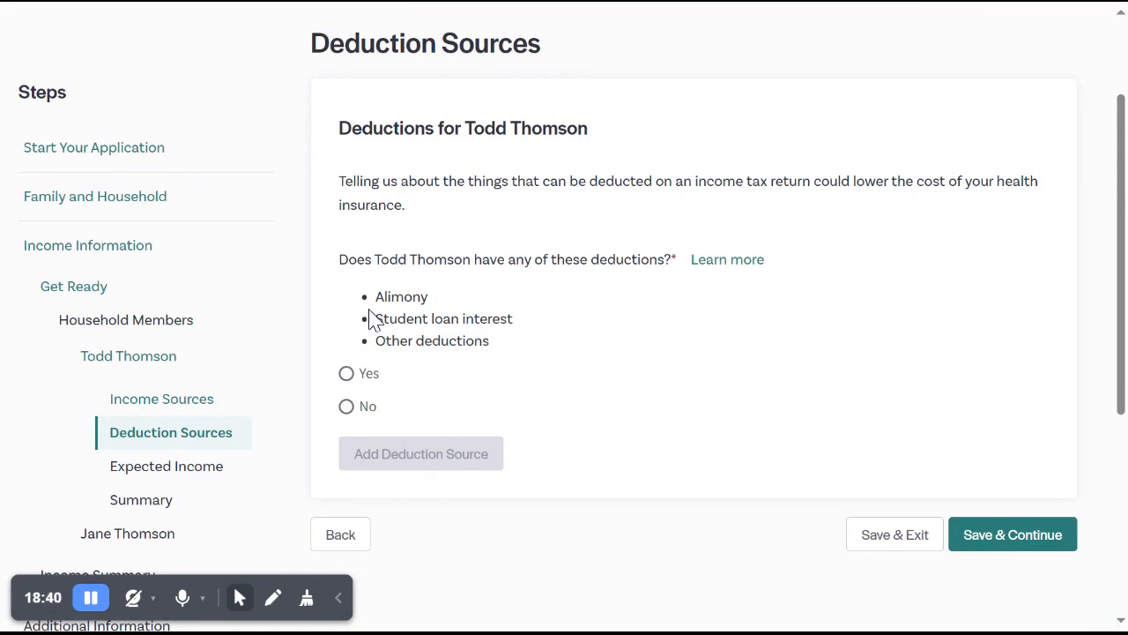
left_click(345, 375)
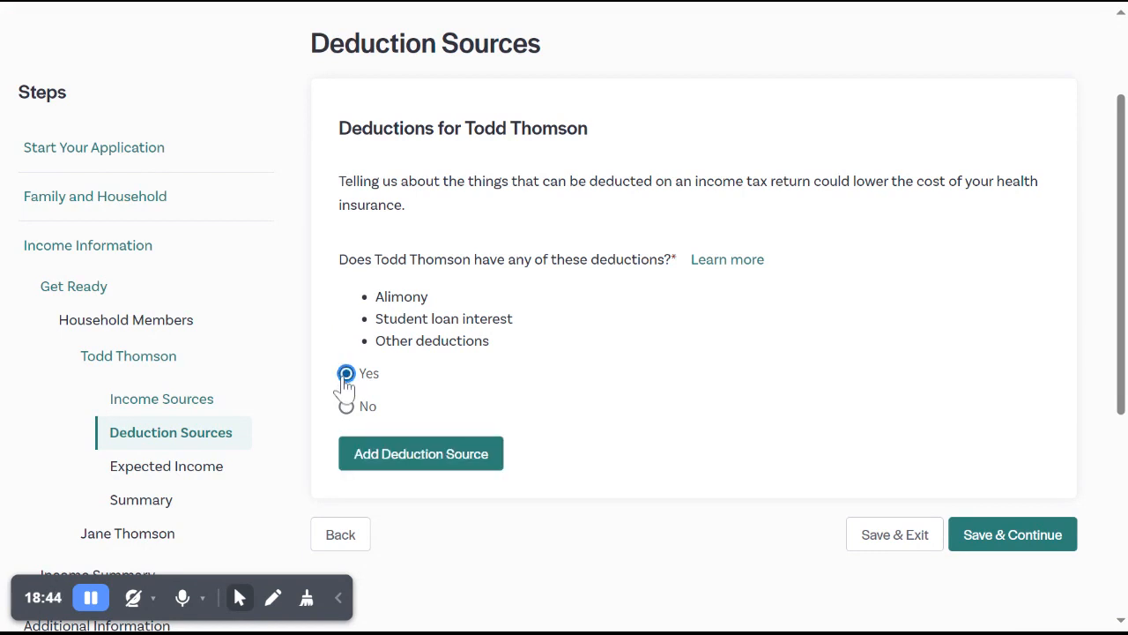
left_click(379, 460)
left_click(601, 206)
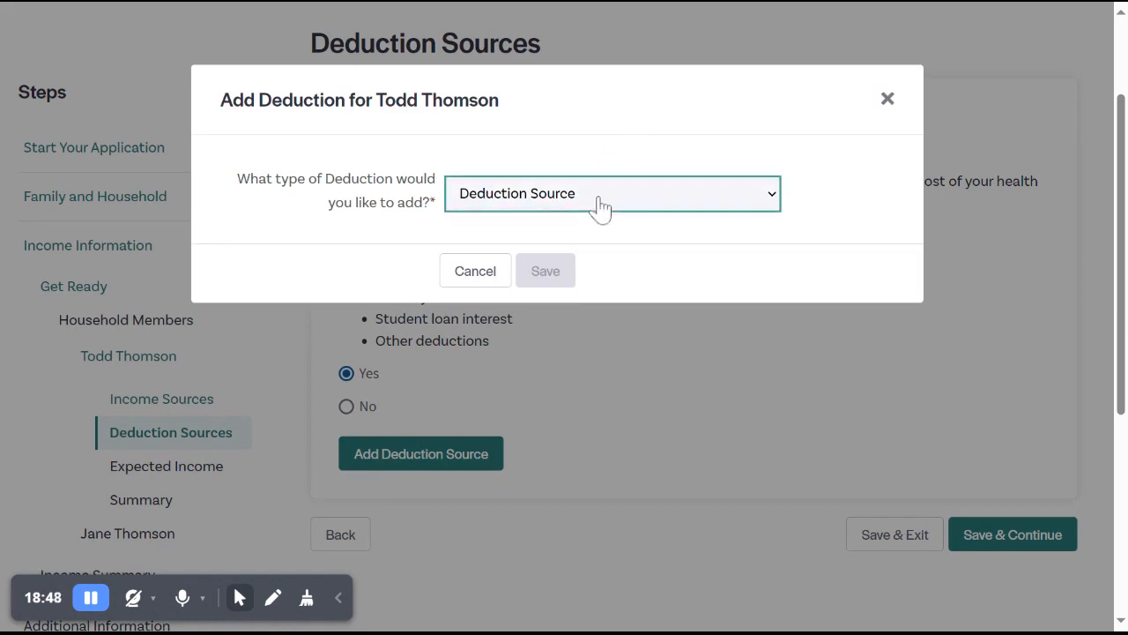
left_click(887, 101)
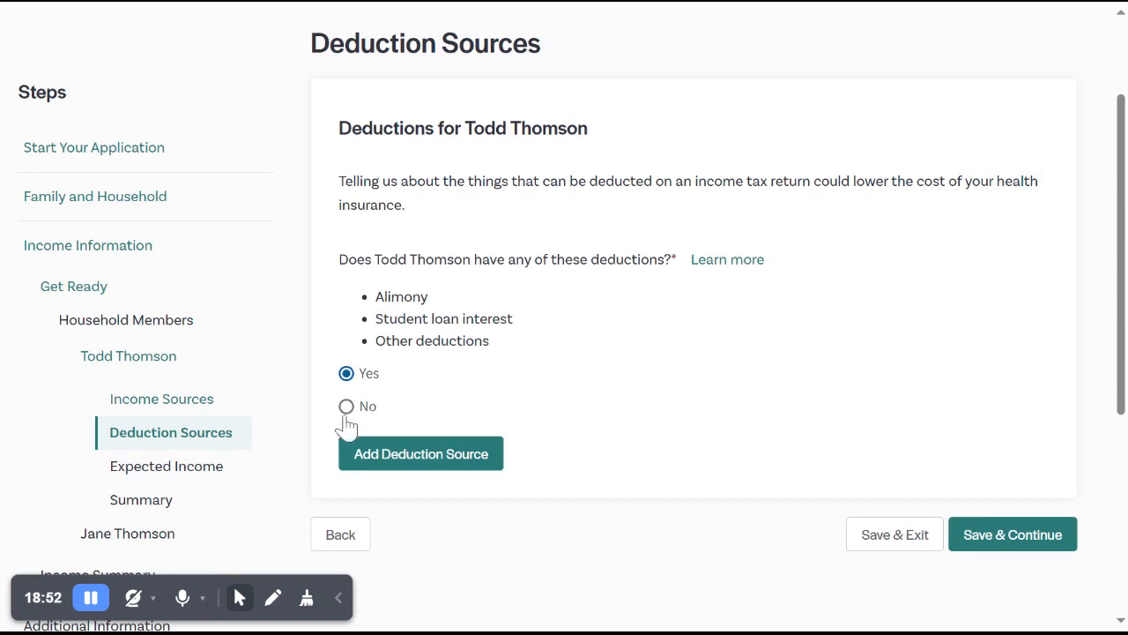
Answer No to the primary contact having any deductions, then save and continue to expected income.
left_click(346, 409)
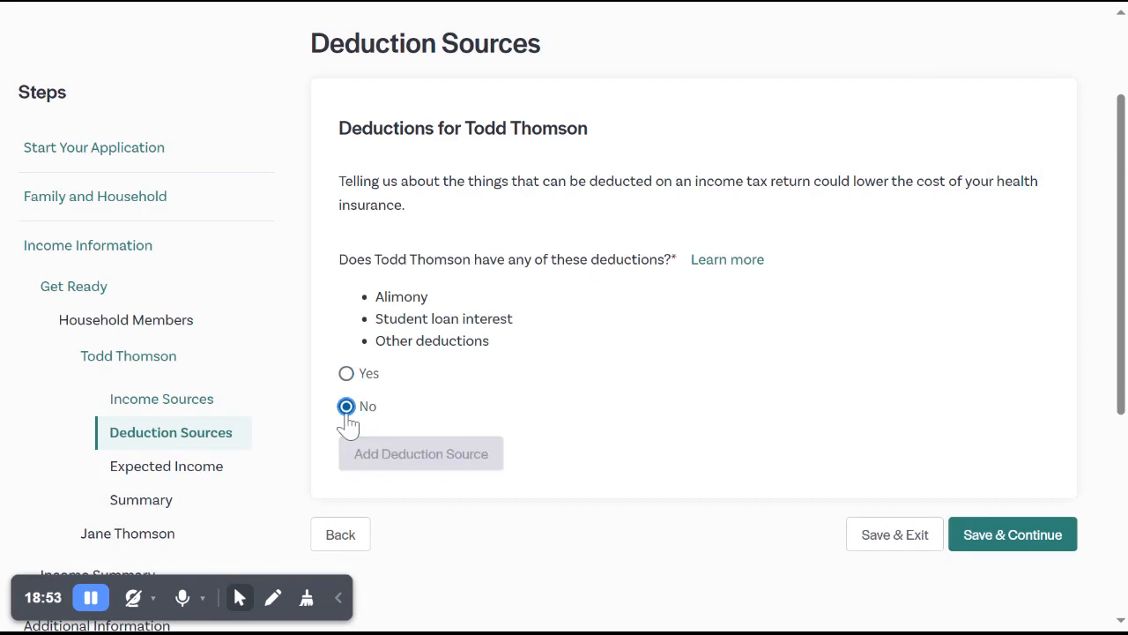
left_click(985, 549)
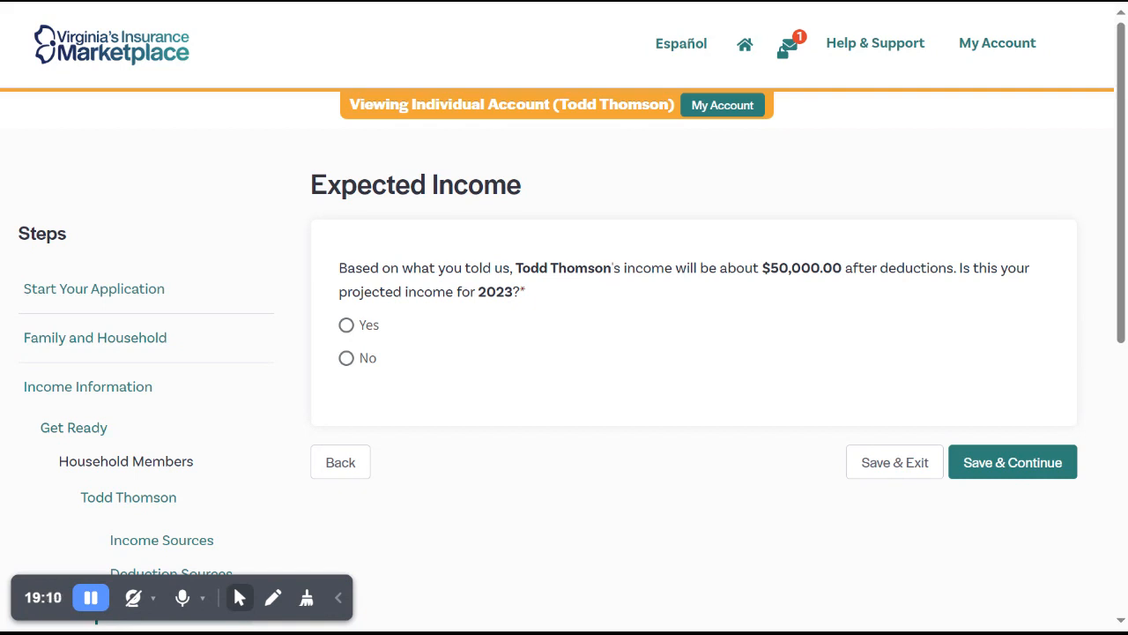
left_click(367, 328)
left_click(357, 362)
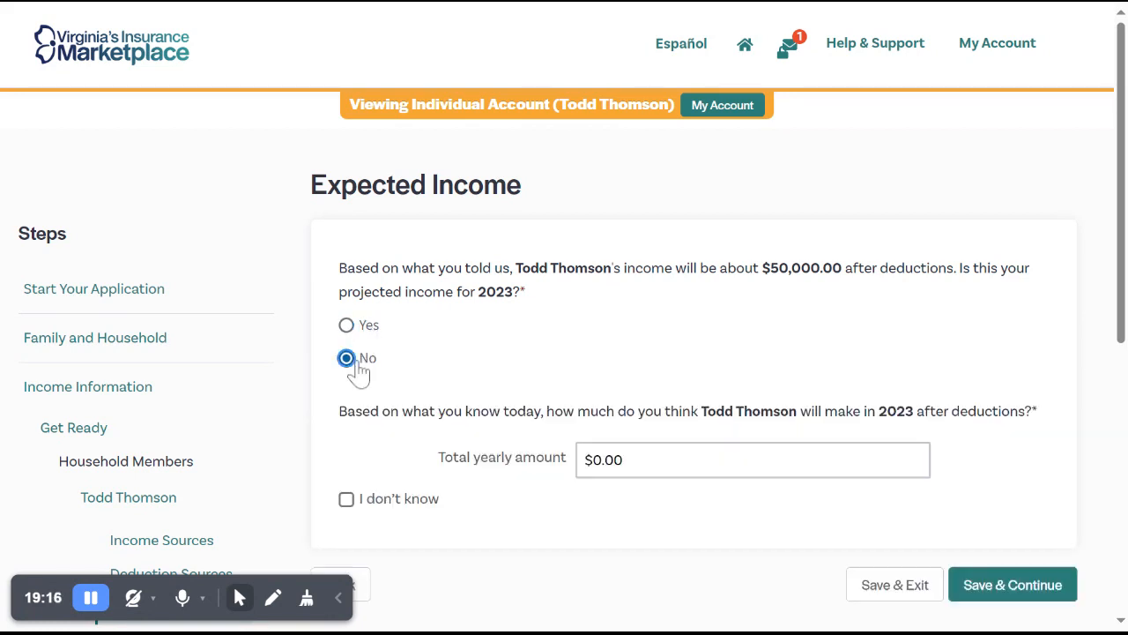
scroll(544, 414, "down", 1)
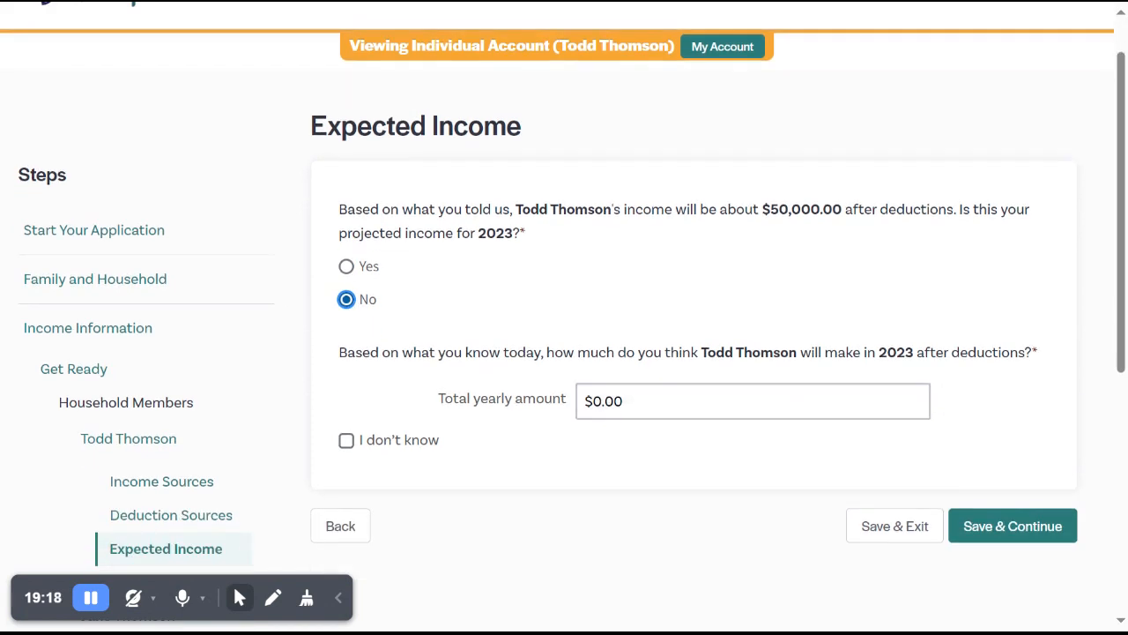
left_click(648, 401)
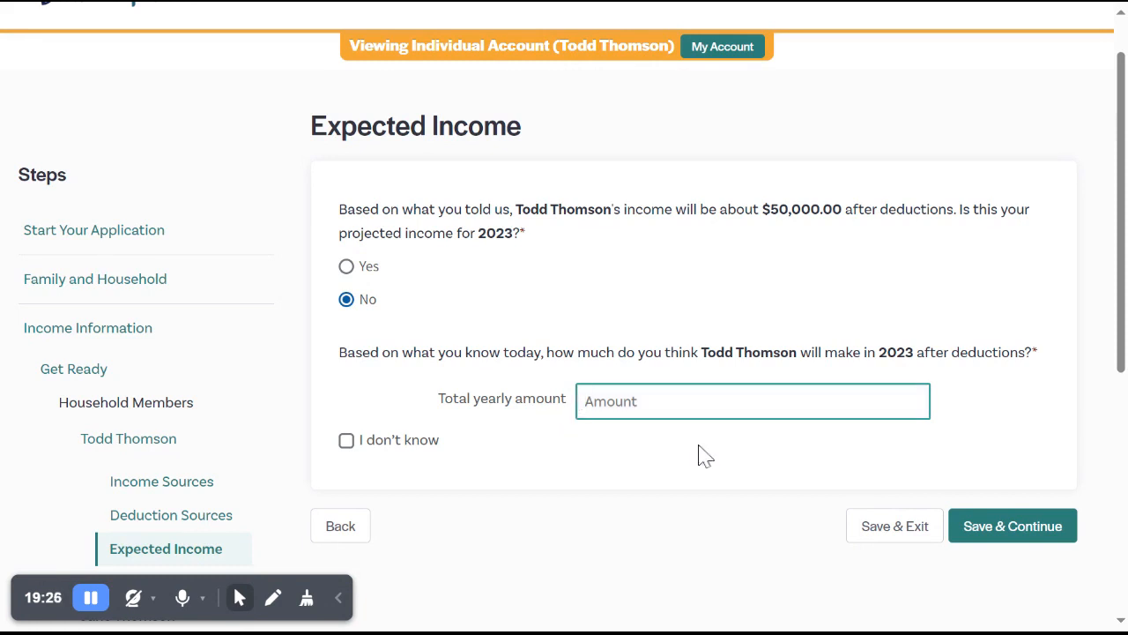
left_click(351, 265)
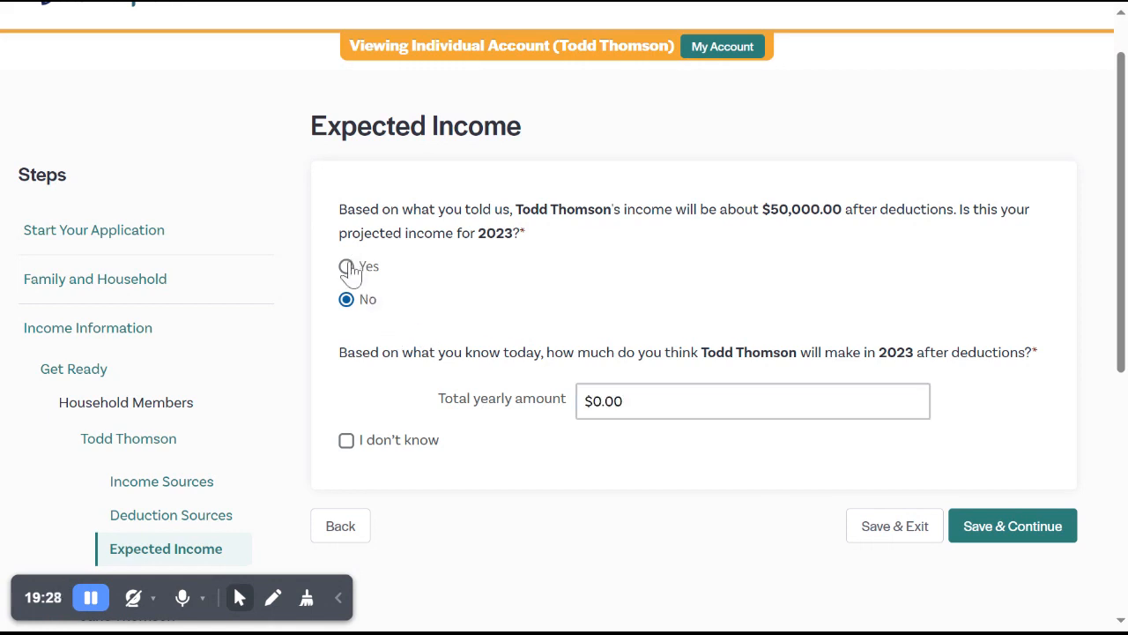
Answer Yes to $50,000.00 being the primary contact's projected 2023 income, save, and continue past the income summary.
left_click(347, 269)
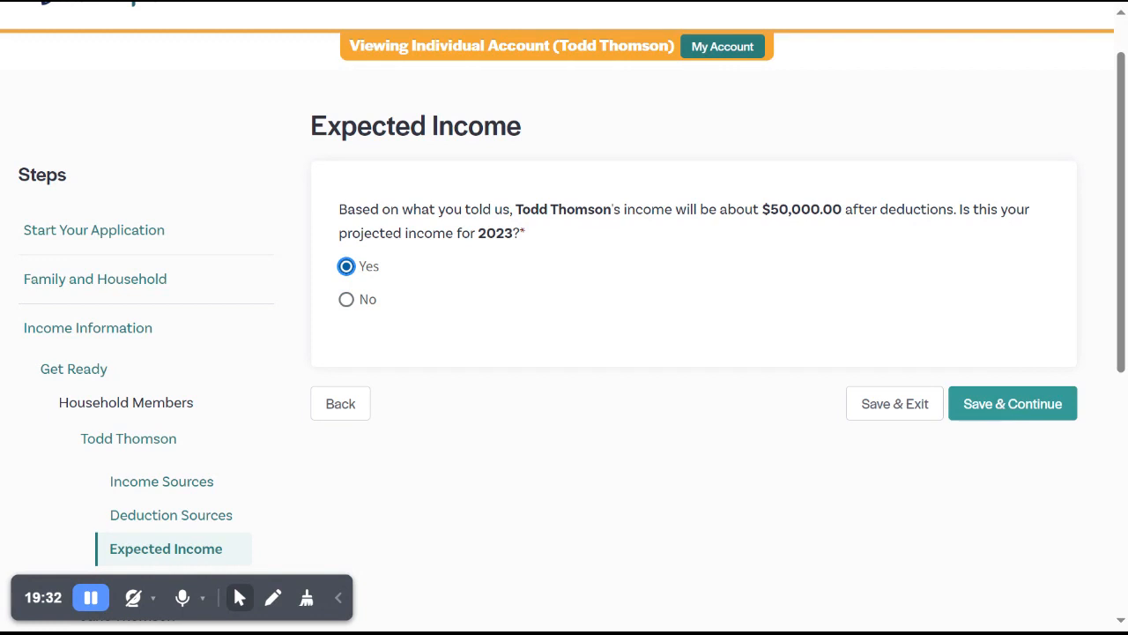
left_click(1002, 409)
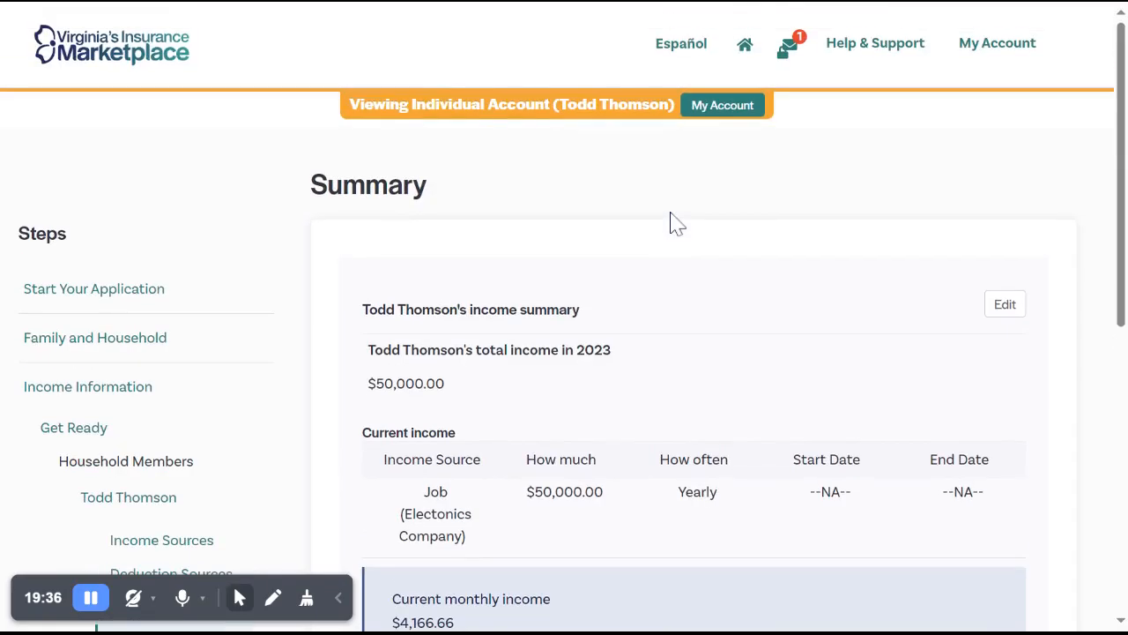
scroll(670, 220, "down", 1)
scroll(565, 317, "down", 2)
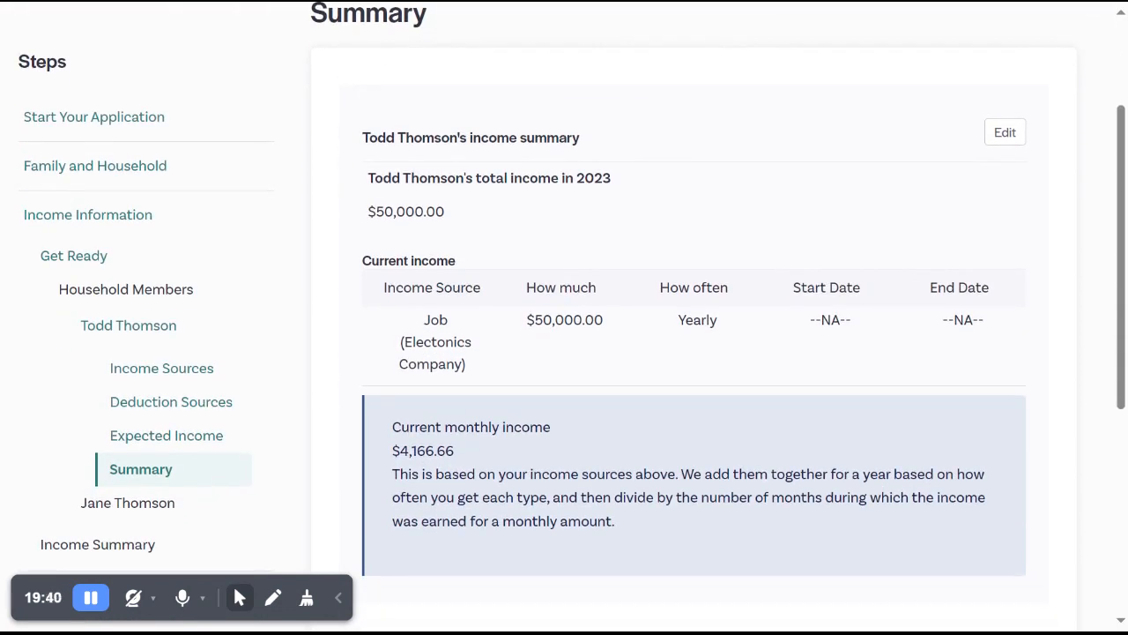
scroll(564, 317, "down", 1)
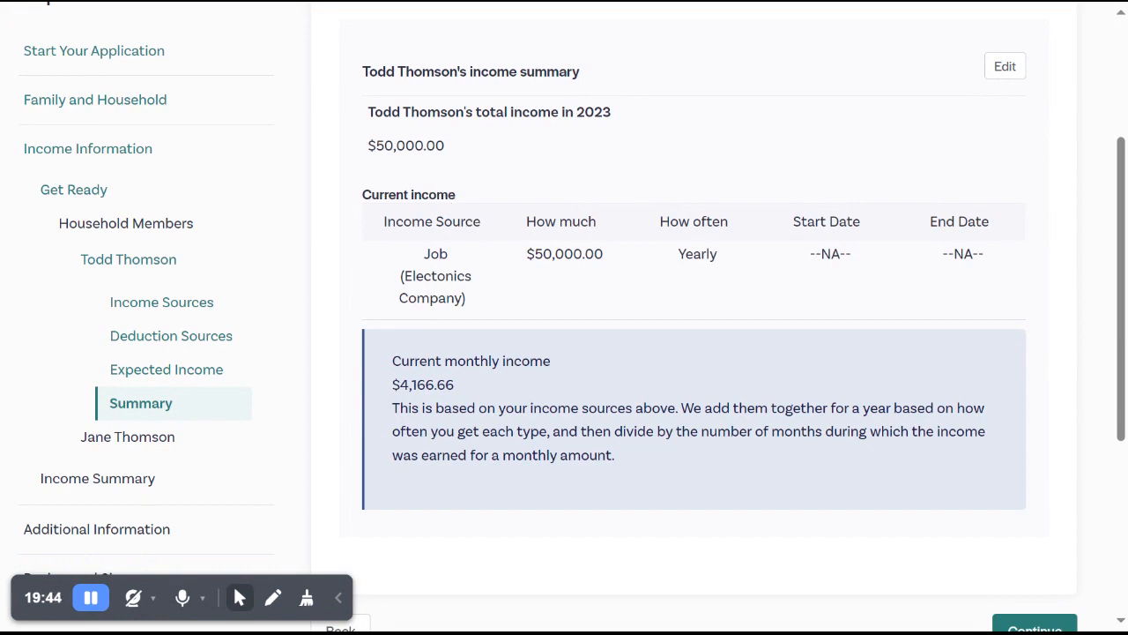
scroll(564, 317, "down", 1)
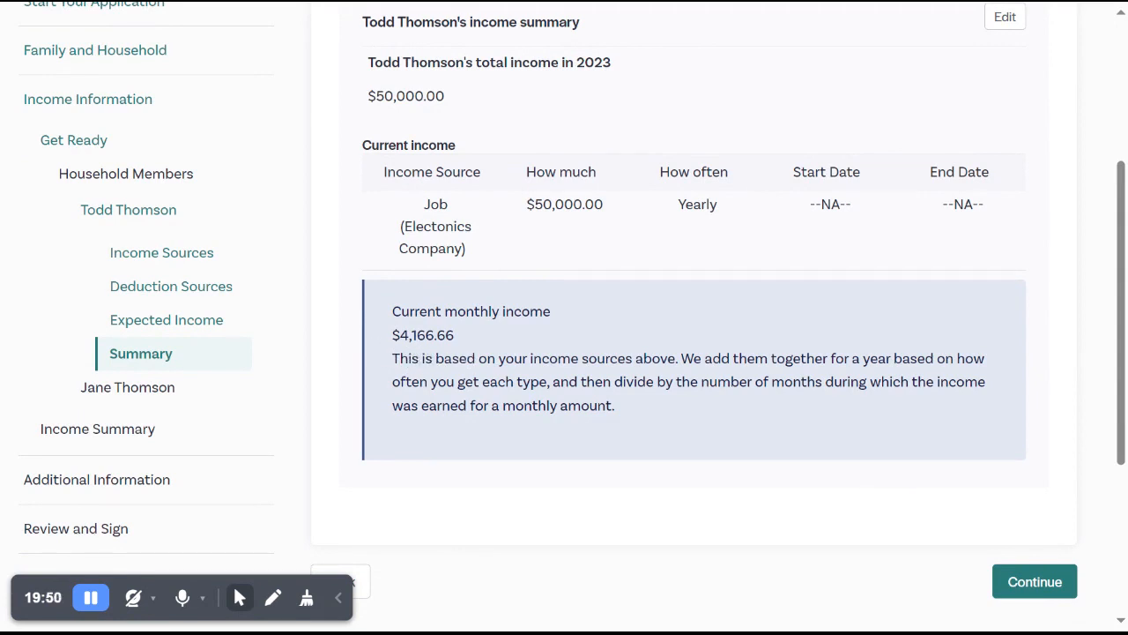
left_click(1017, 590)
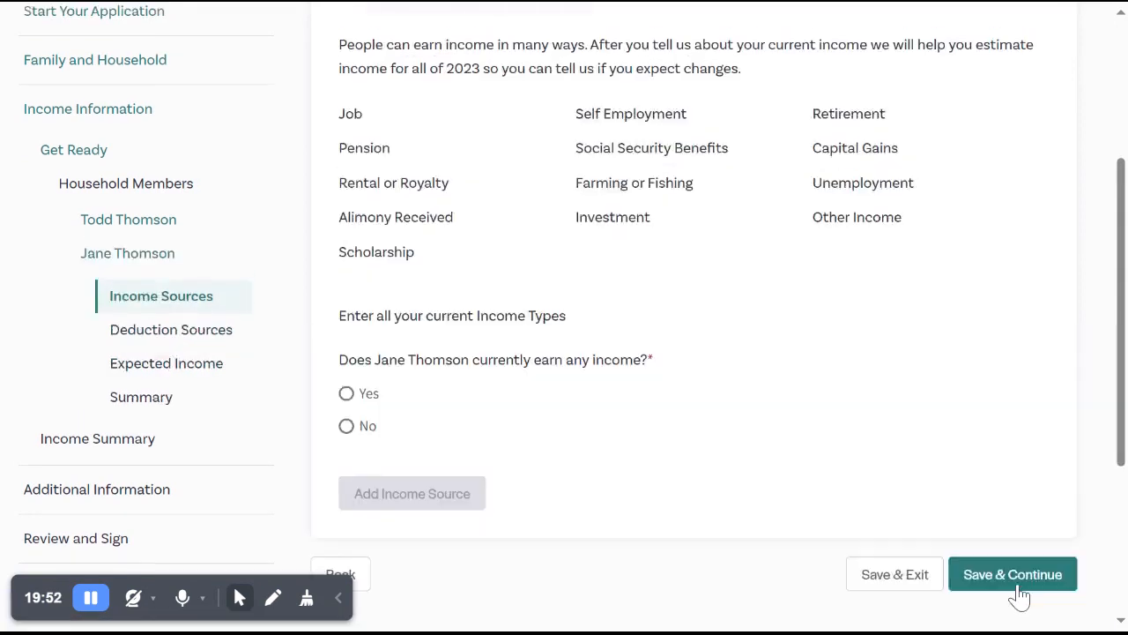
Answer No to the spouse currently earning any income, then save and continue to deductions.
scroll(917, 460, "down", 3)
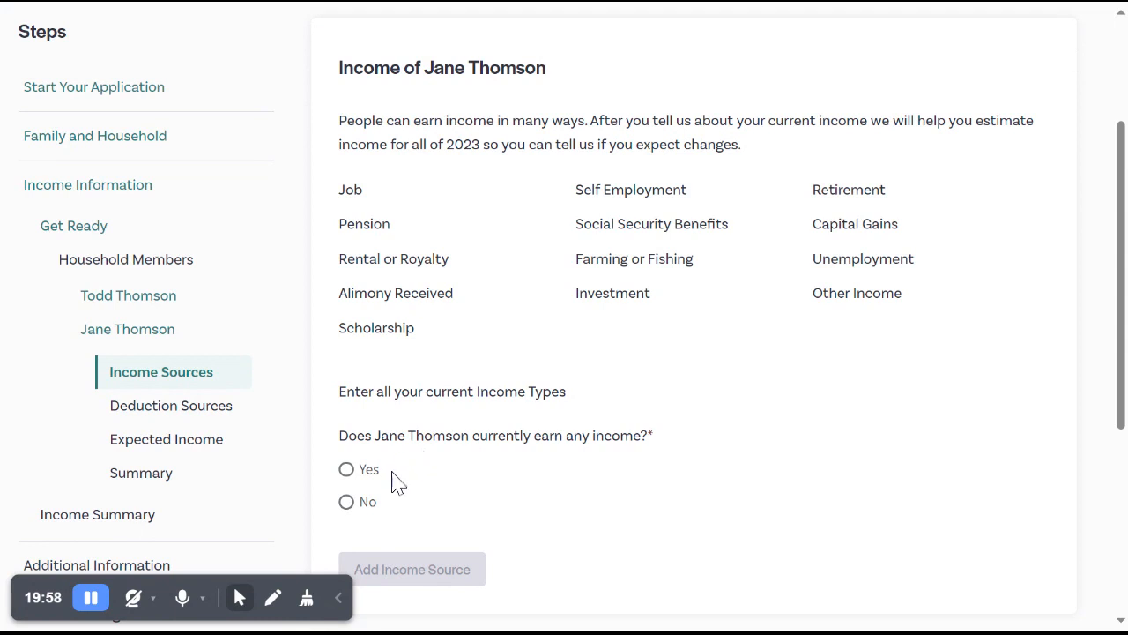
left_click(357, 505)
scroll(607, 524, "down", 2)
left_click(1031, 545)
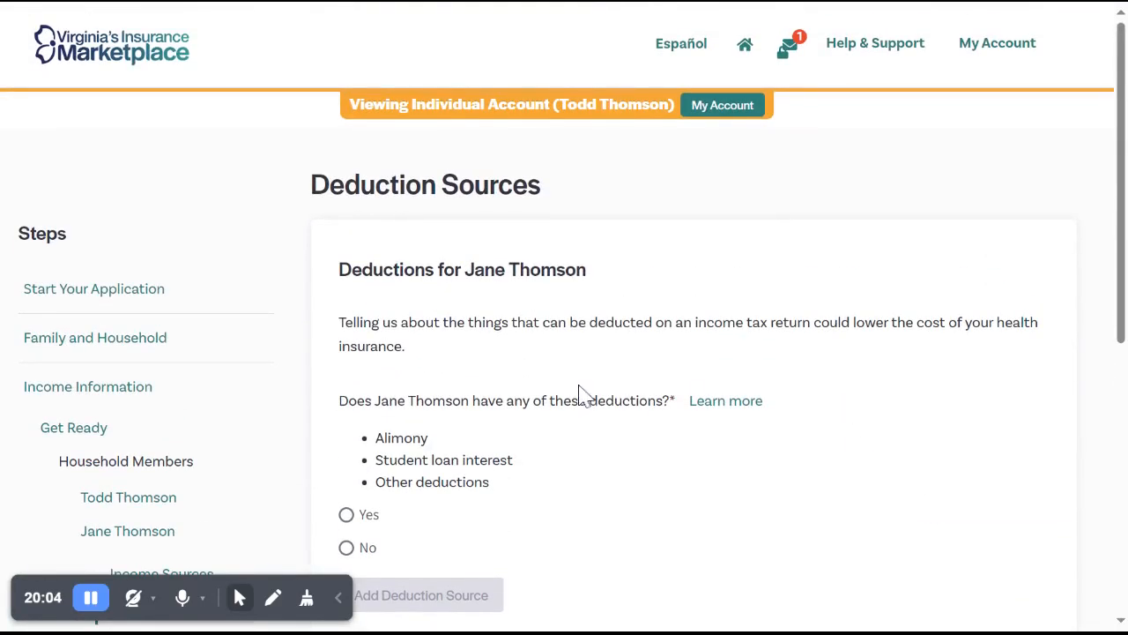
Answer Yes to the spouse having deductions and add a Student loan interest deduction with an amount of $200.00.
scroll(582, 396, "down", 2)
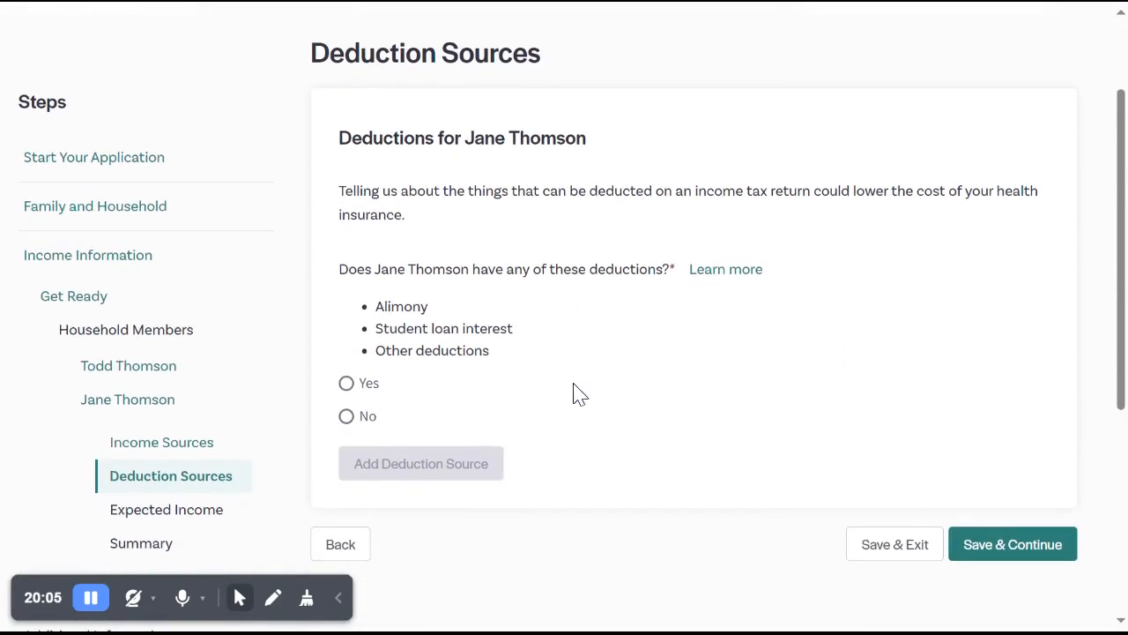
left_click(347, 384)
left_click(415, 464)
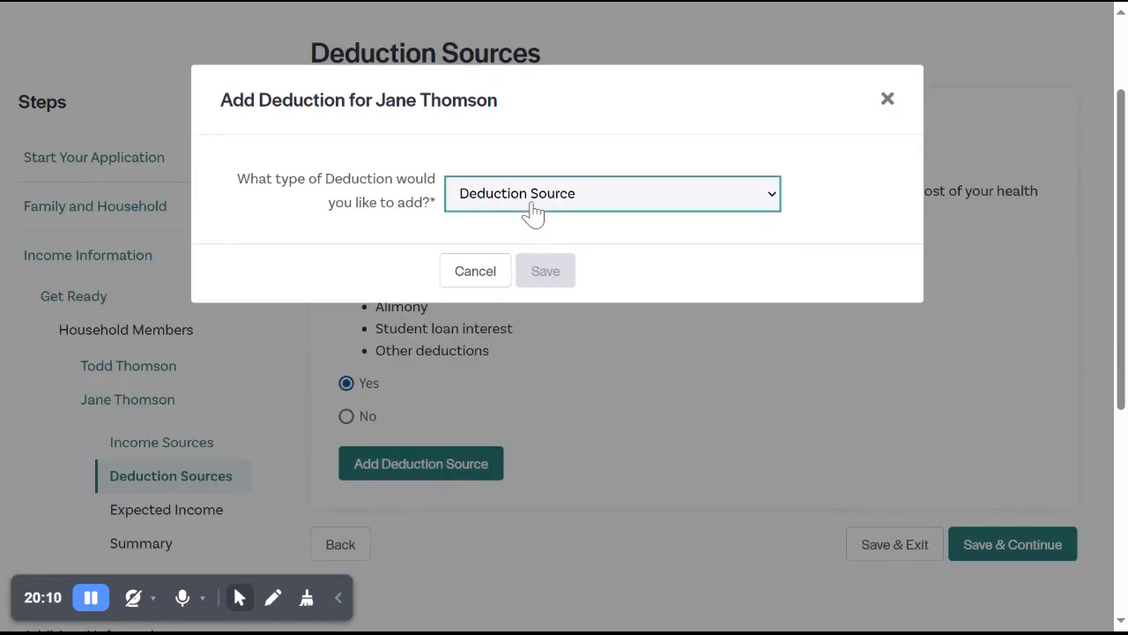
left_click(532, 273)
left_click(532, 271)
type("200")
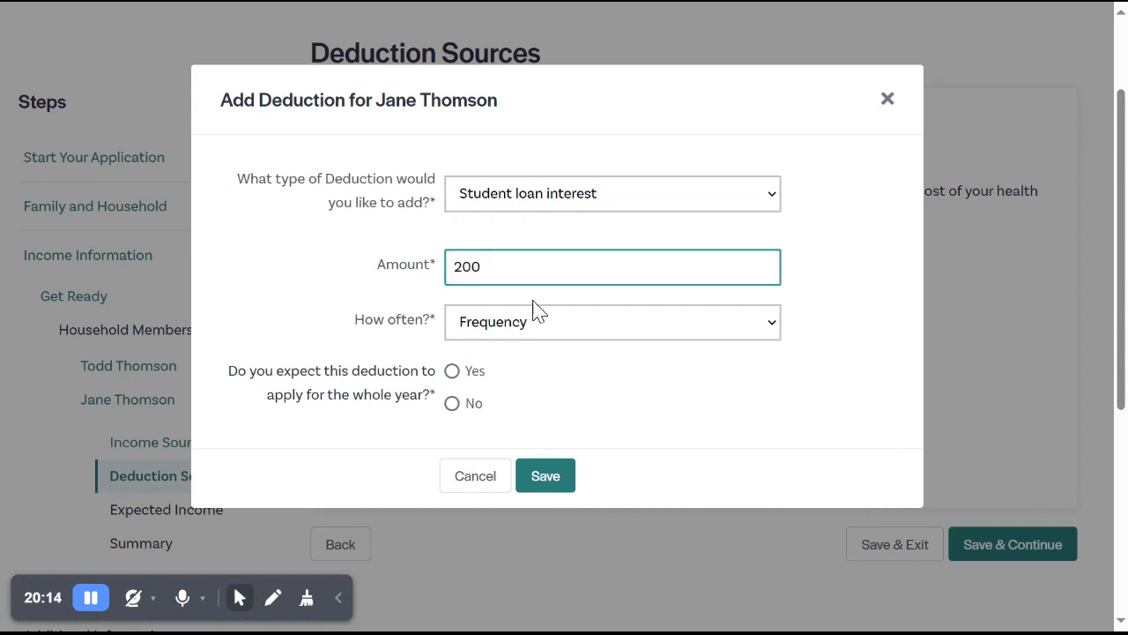
Set the student loan interest deduction to Monthly for the whole year, save it, and continue to expected income.
left_click(541, 329)
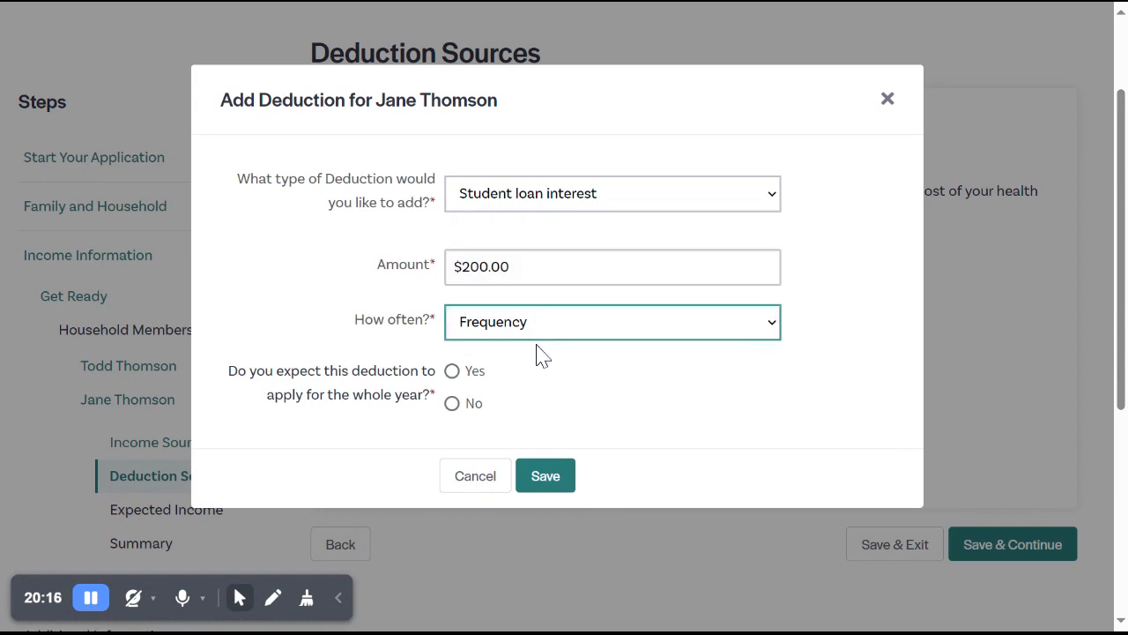
left_click(541, 353)
left_click(454, 373)
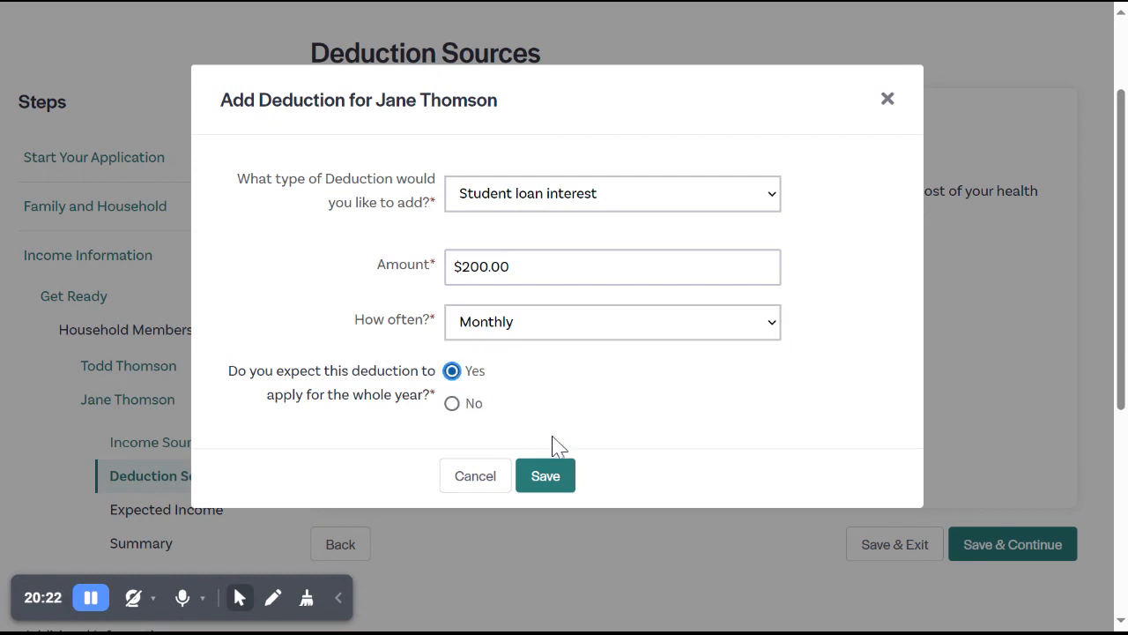
left_click(545, 483)
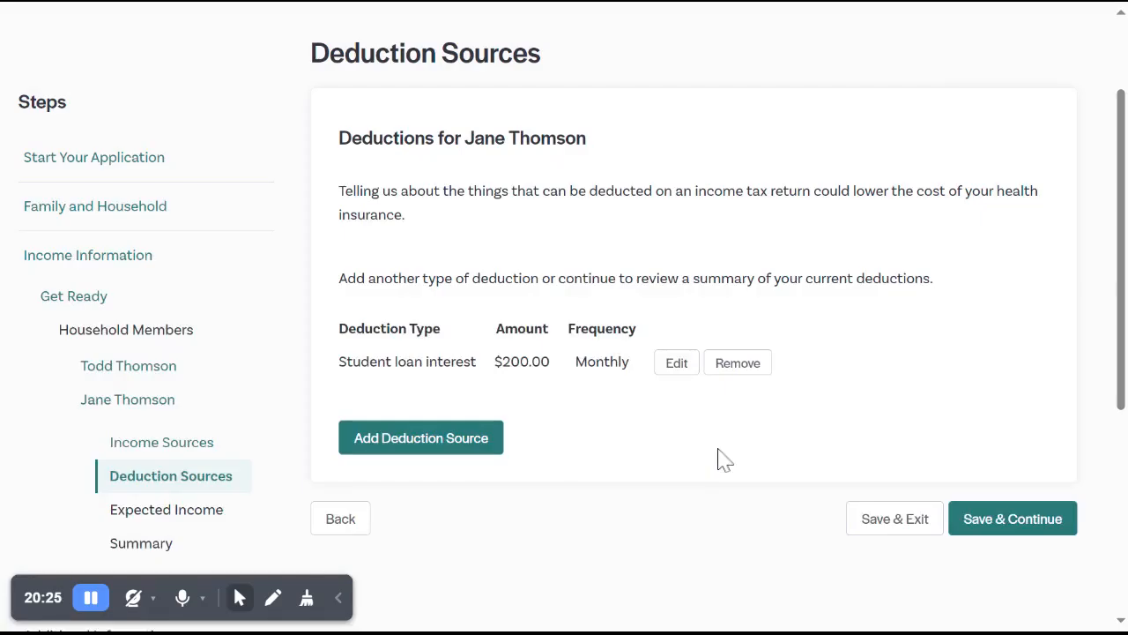
left_click(1009, 520)
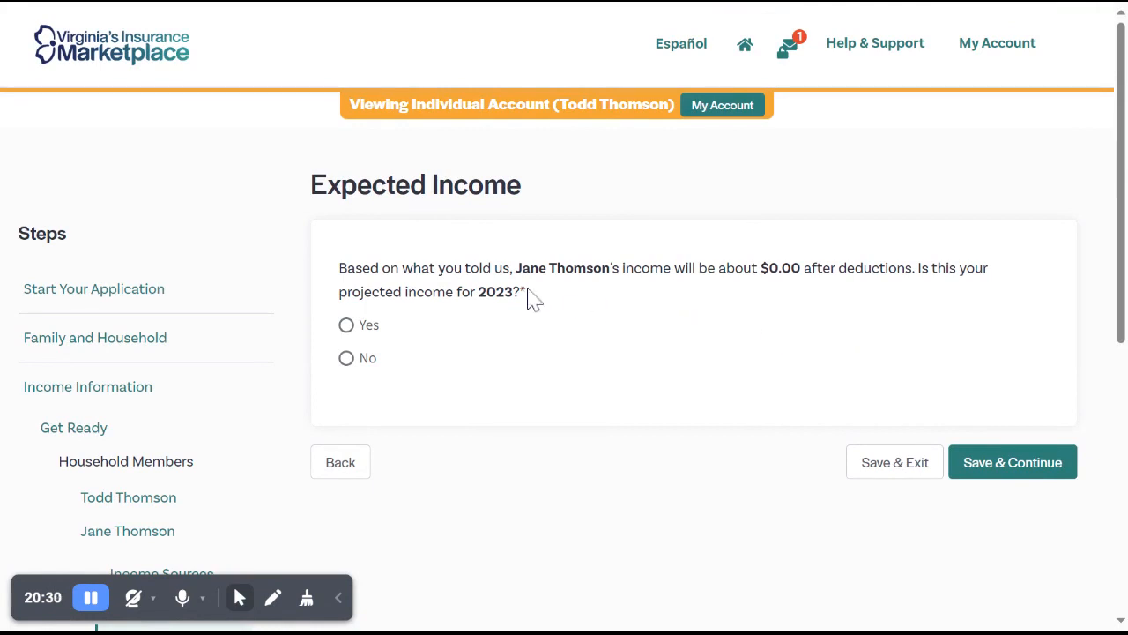
Answer Yes to $0.00 being the spouse's projected 2023 income, save, and continue past the spouse's income summary.
left_click(374, 328)
left_click(1018, 467)
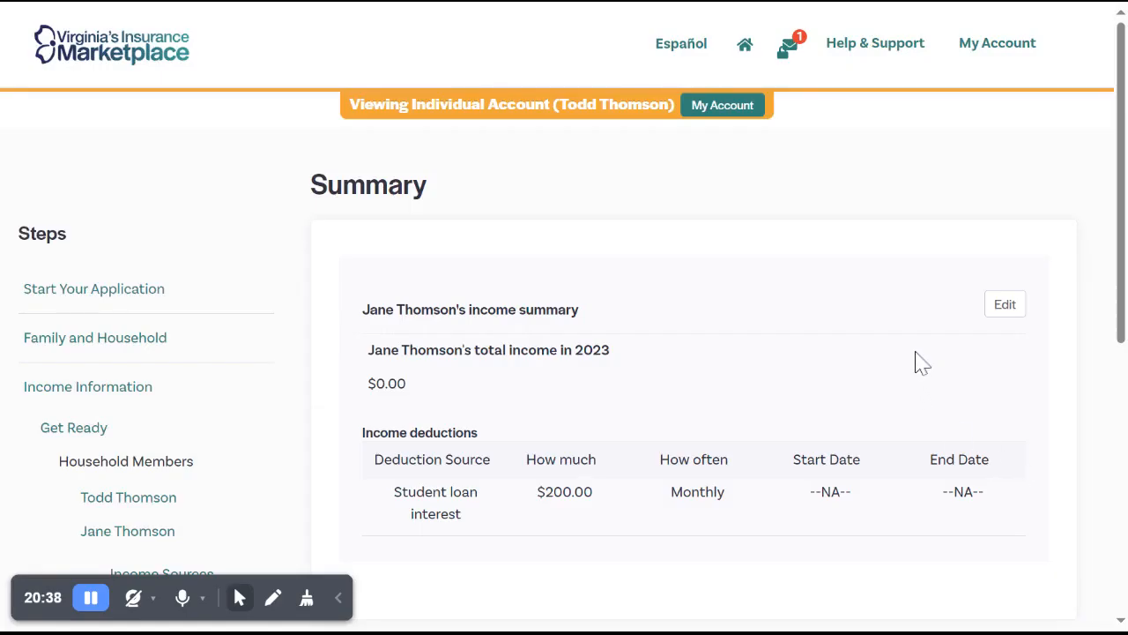
scroll(933, 351, "down", 1)
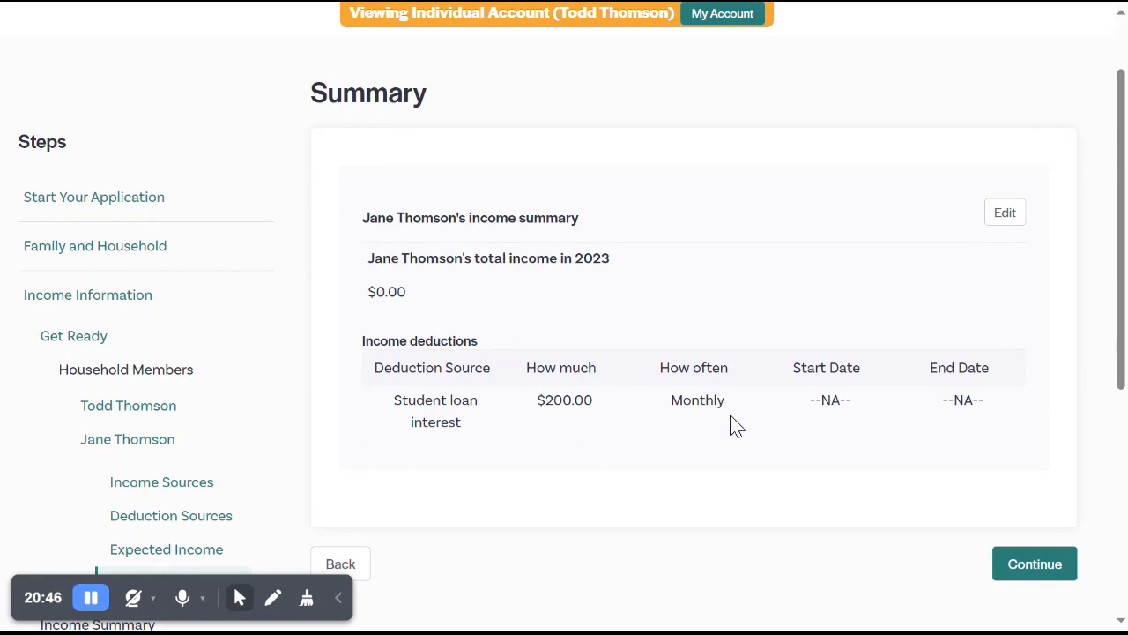
left_click(1025, 574)
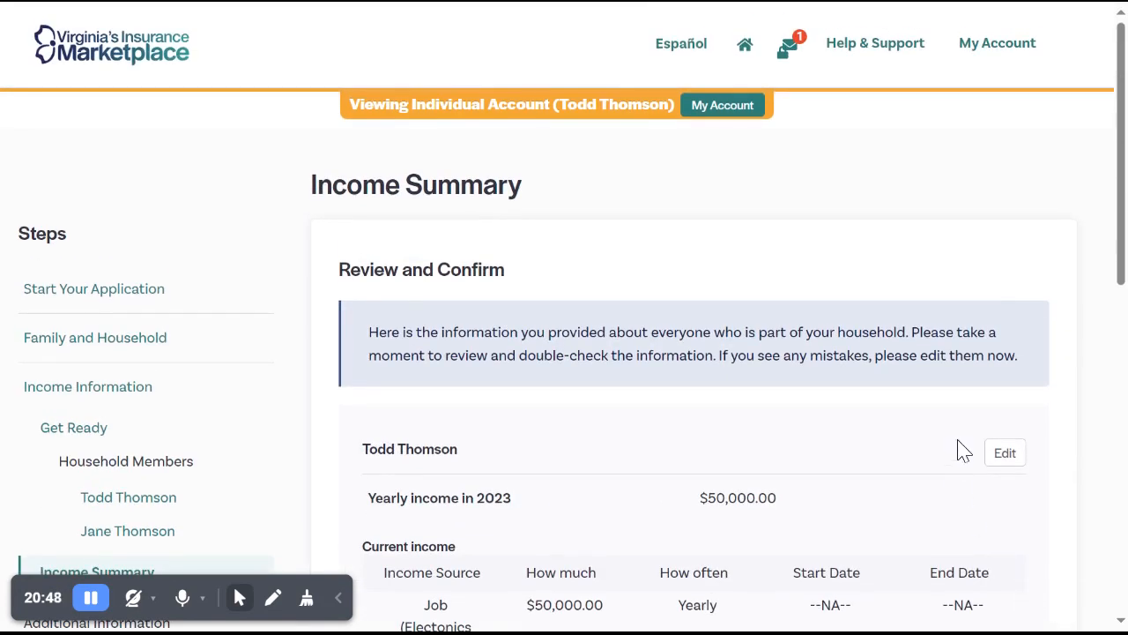
Review the household income summary and open the spouse's income details for editing.
scroll(1102, 392, "down", 1)
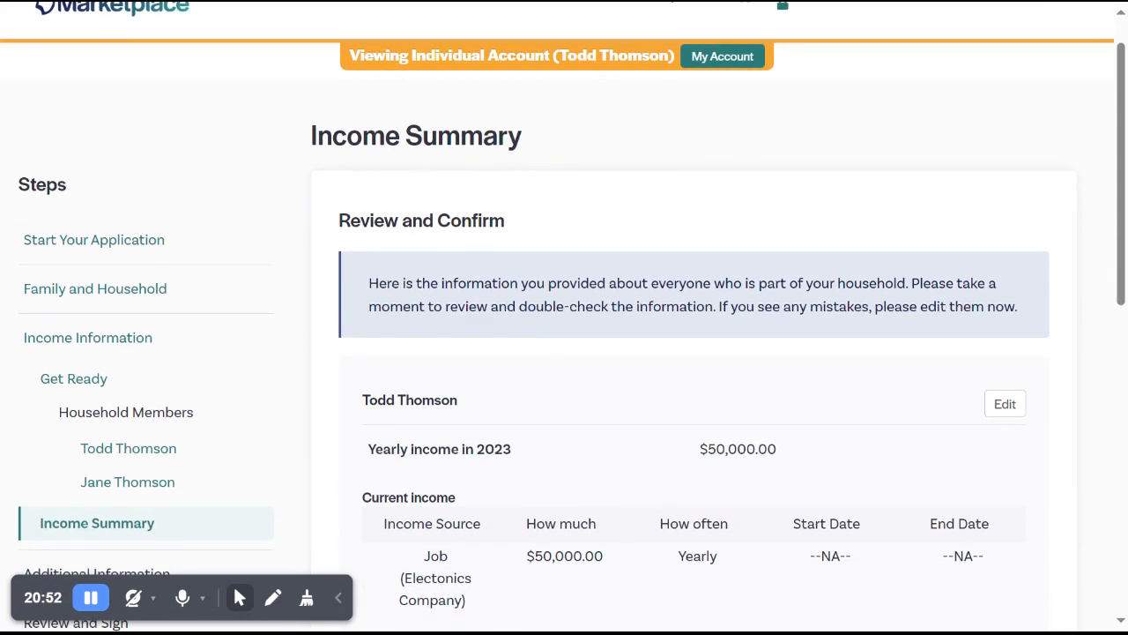
scroll(564, 318, "down", 3)
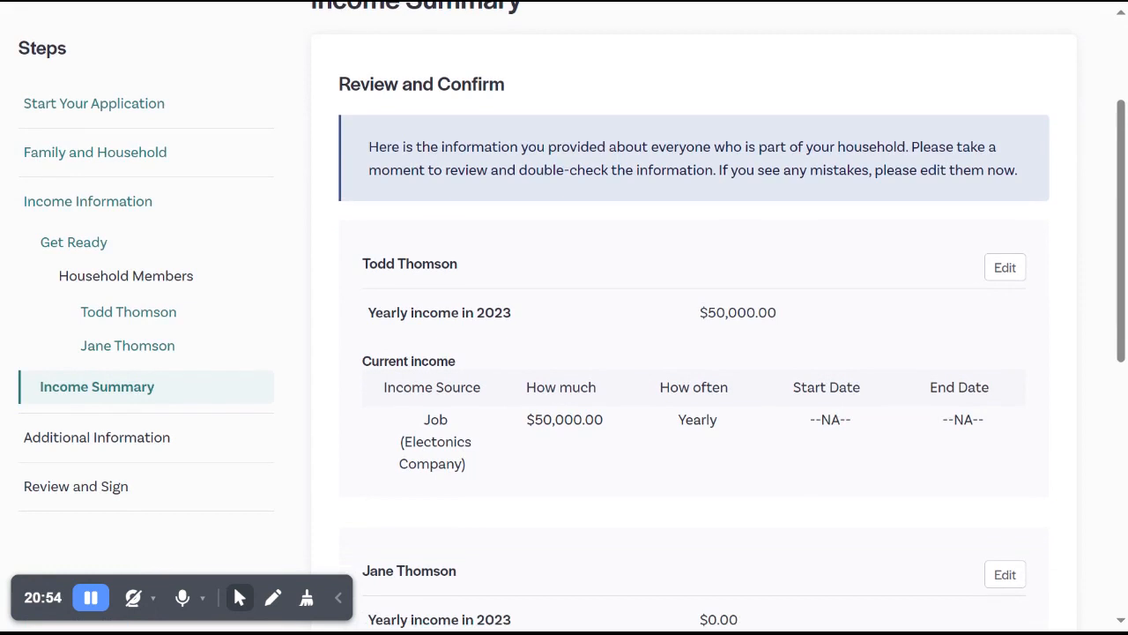
scroll(564, 317, "down", 4)
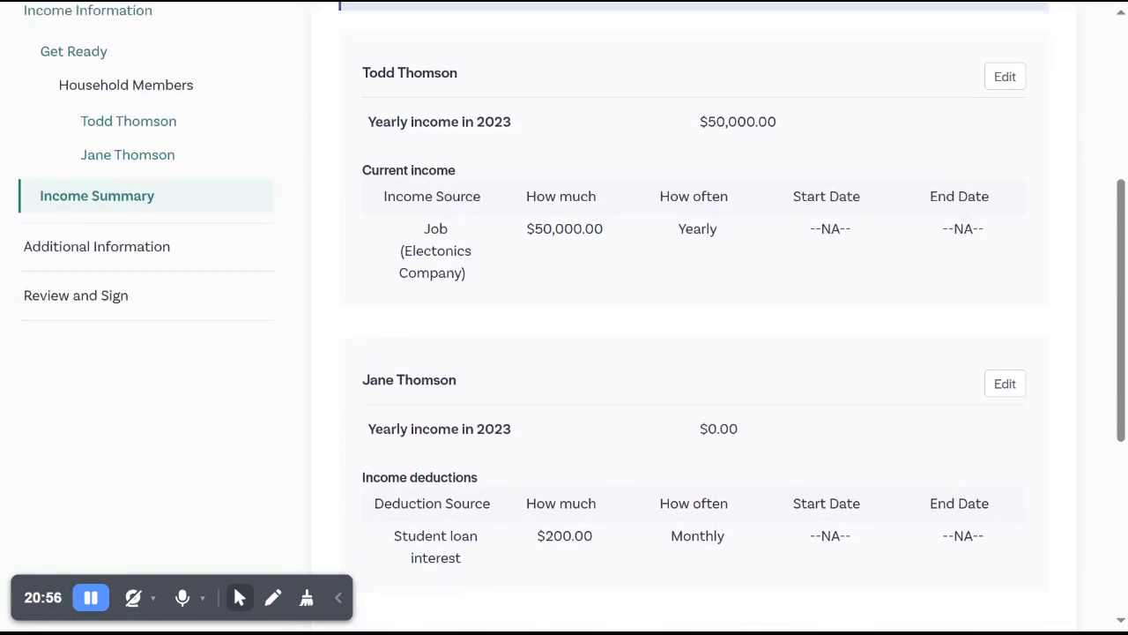
scroll(1071, 359, "down", 2)
left_click(1008, 308)
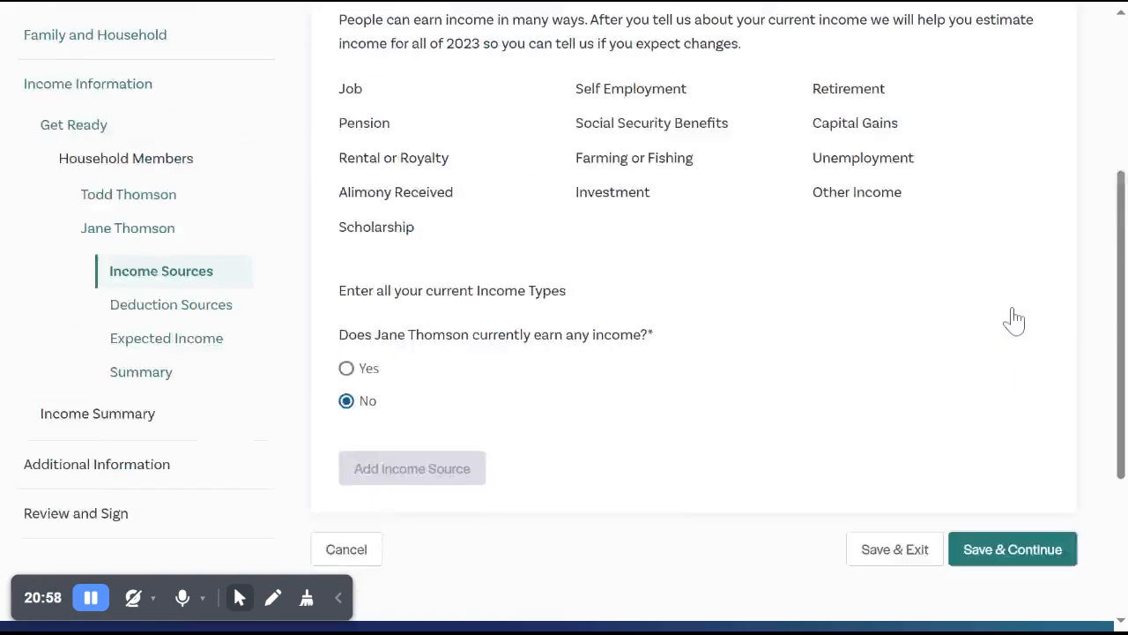
Answer Yes to the spouse currently earning income and add a Job income source with Apple Stand as the employer.
scroll(1012, 319, "down", 3)
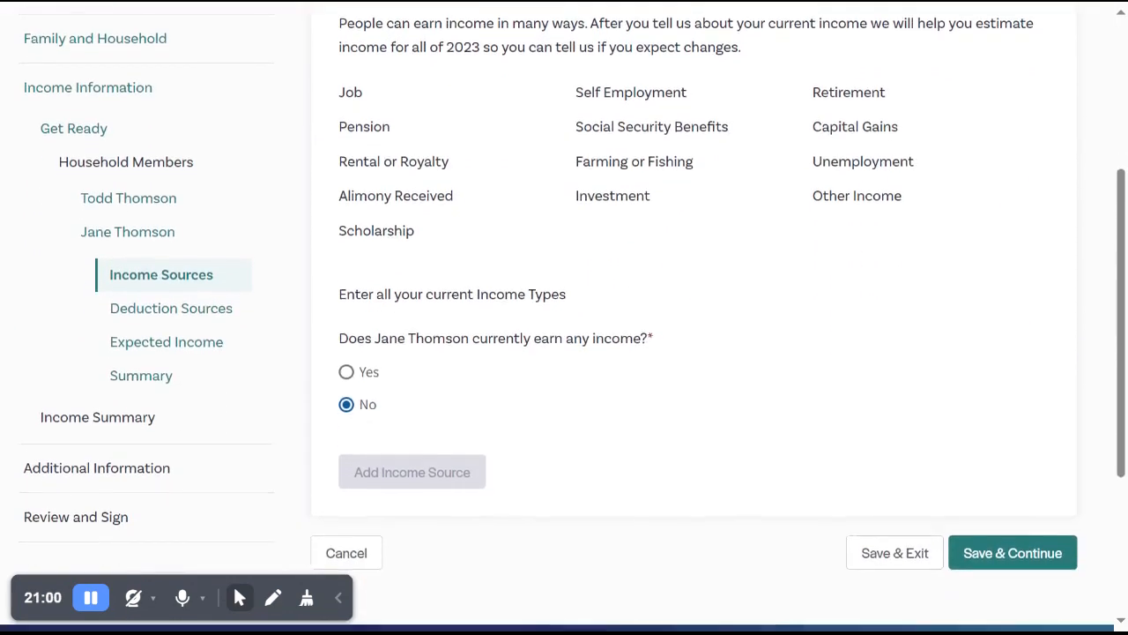
left_click(349, 372)
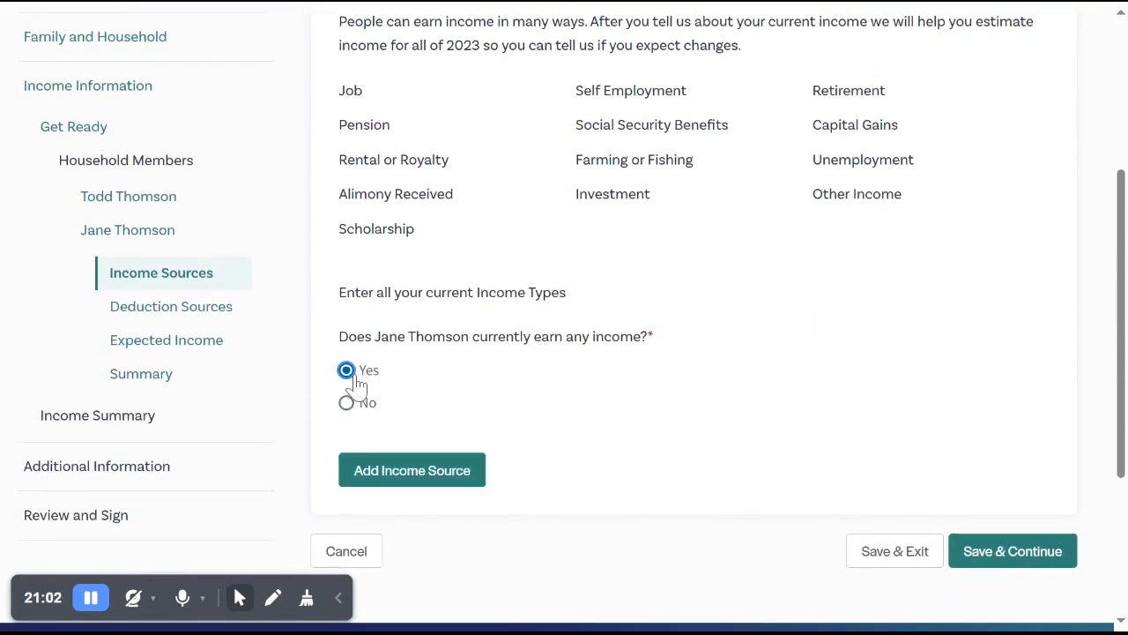
left_click(401, 477)
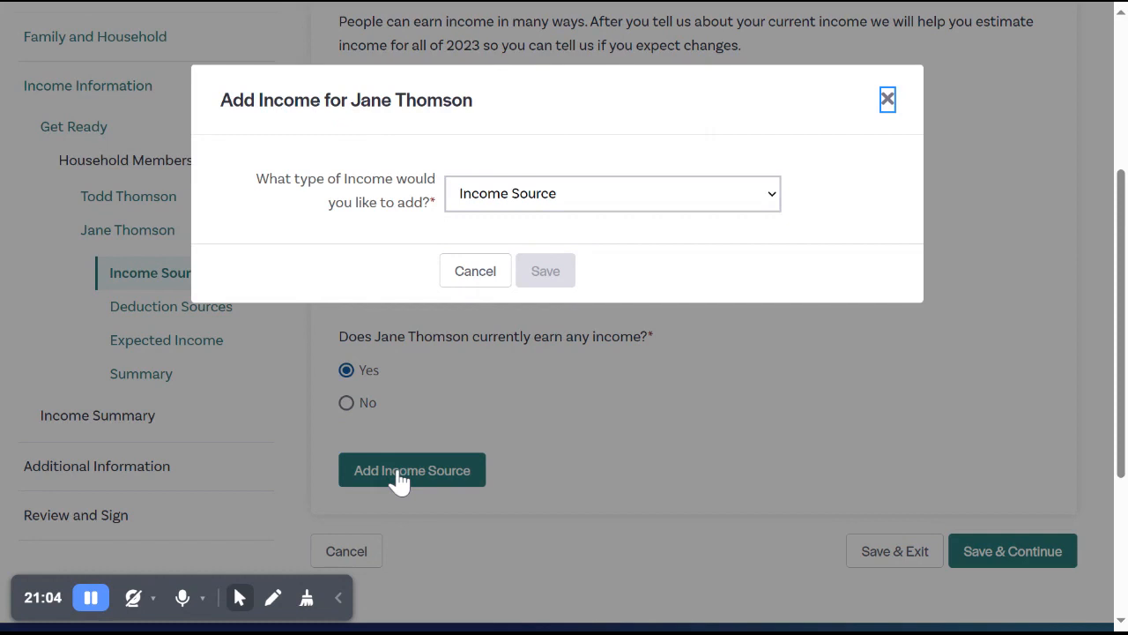
left_click(517, 208)
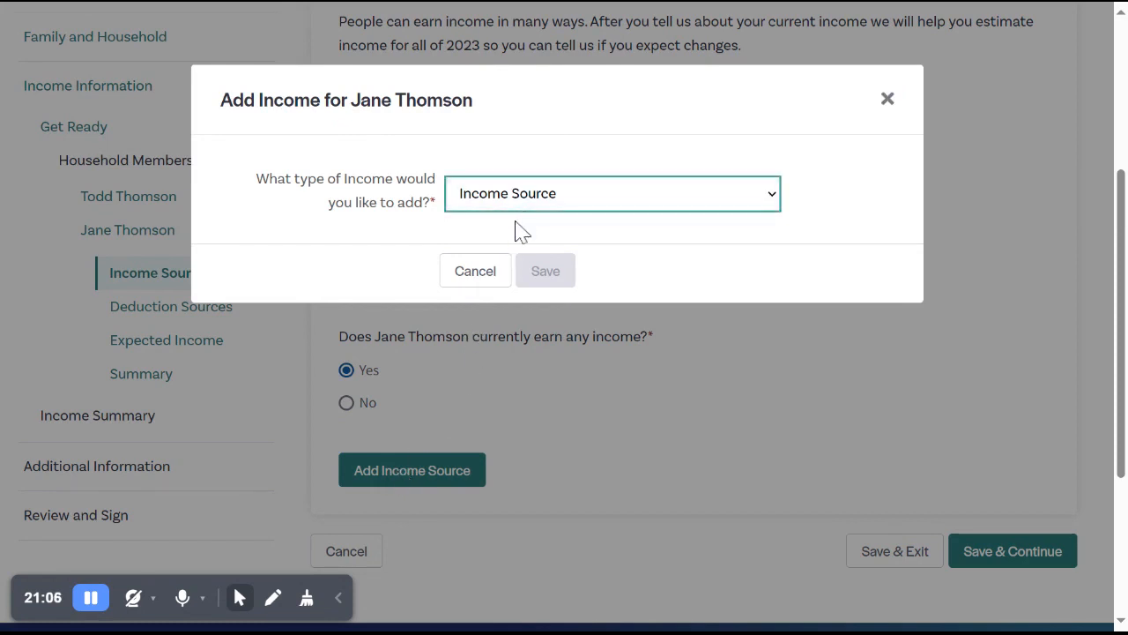
left_click(516, 237)
left_click(496, 293)
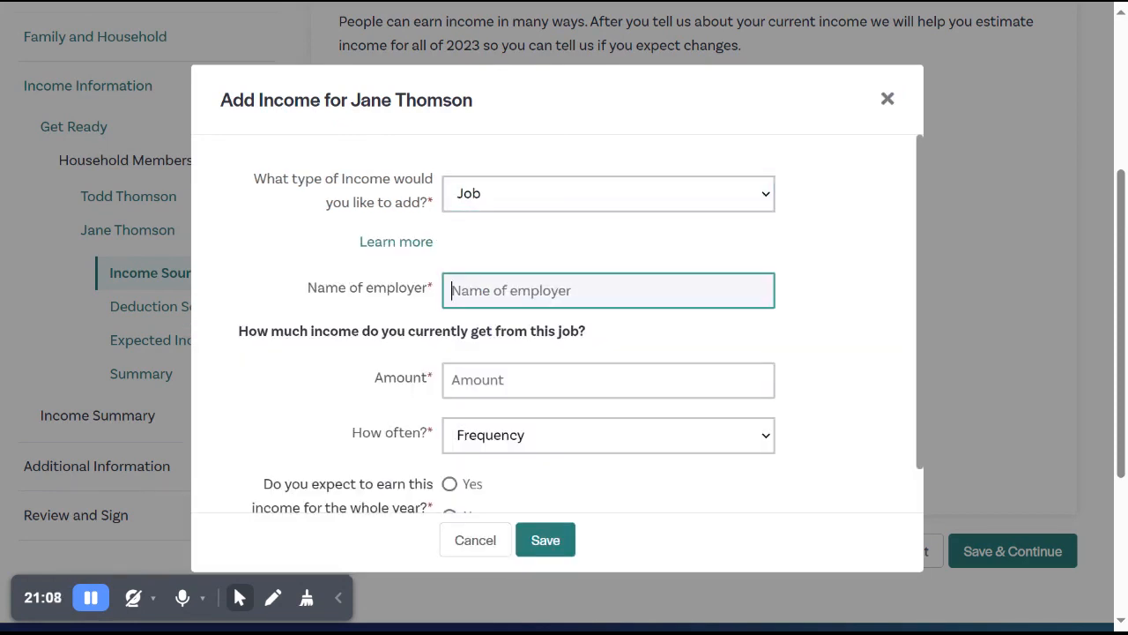
type("Apple")
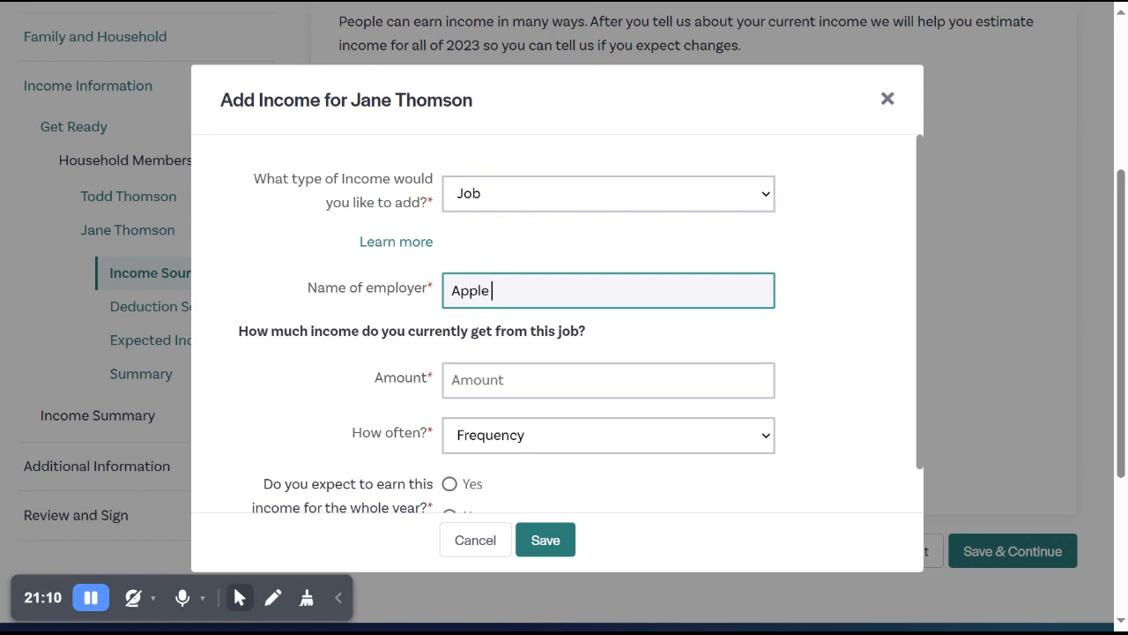
type(" Stand")
key("Tab")
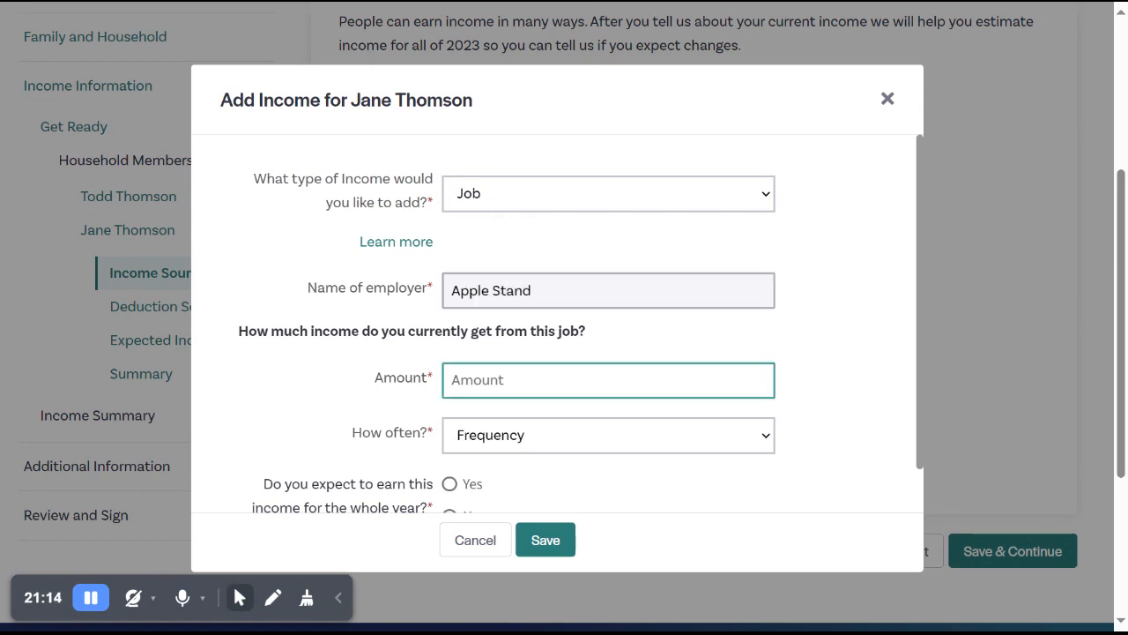
Set the Apple Stand job income to $1,200.00 twice a month for the whole year and save it.
type("1200")
key("Tab")
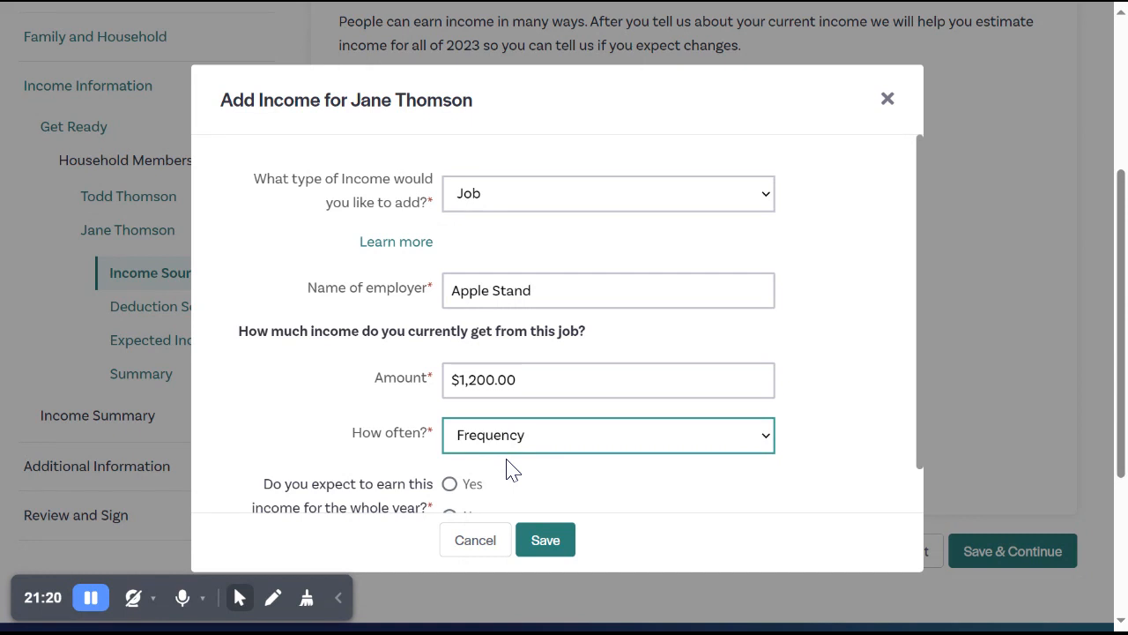
key("t")
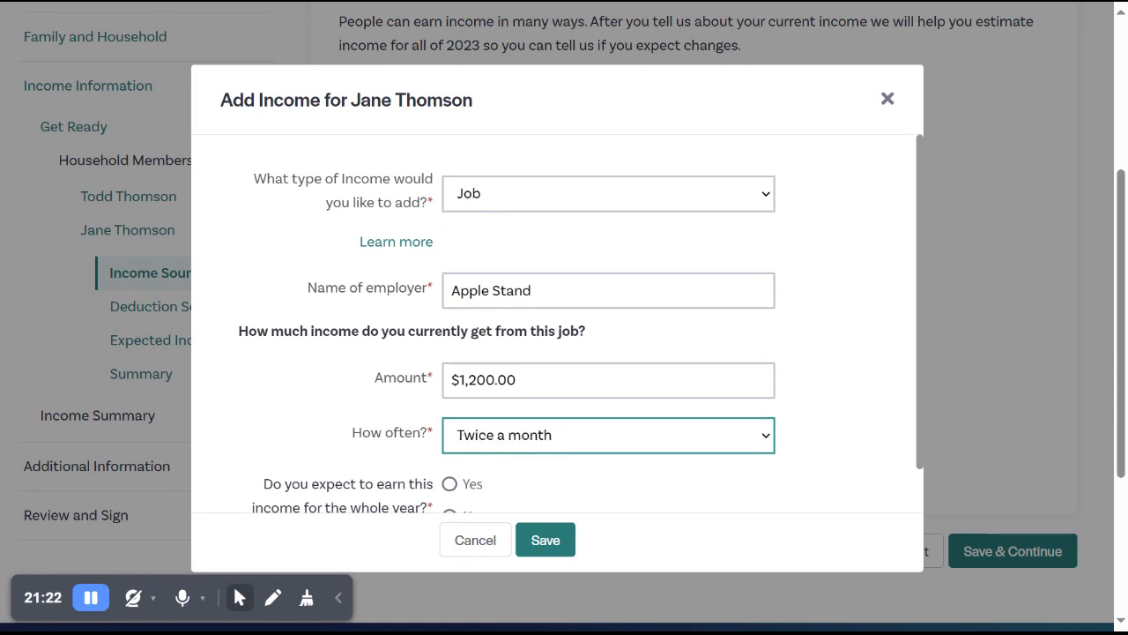
scroll(680, 473, "down", 1)
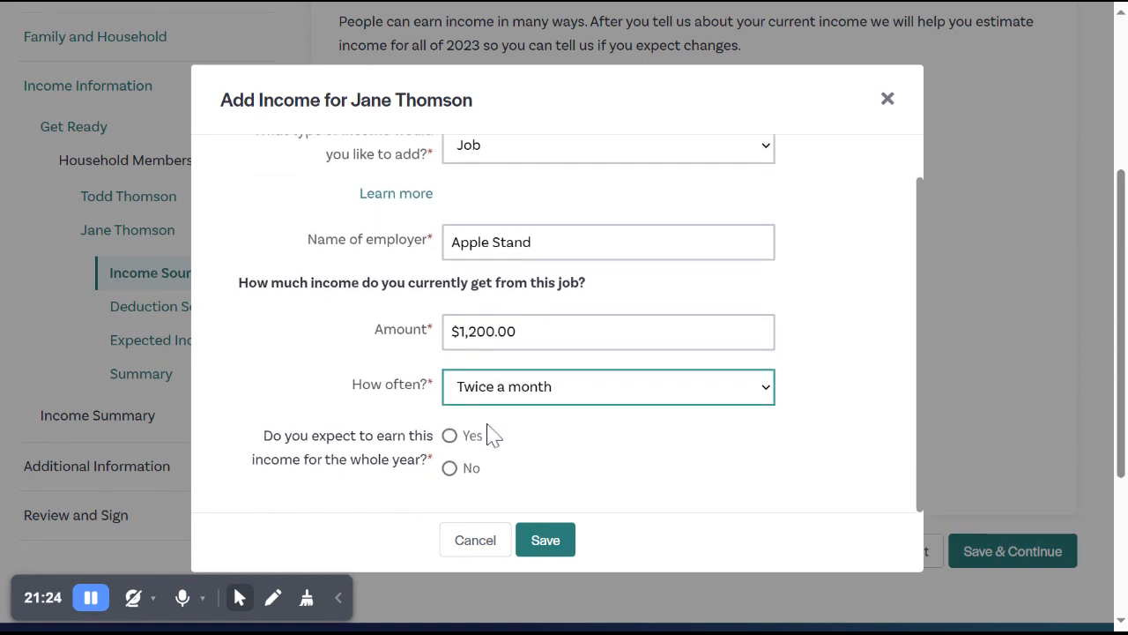
mouse_move(440, 435)
left_mouse_down()
mouse_move(493, 439)
mouse_move(551, 496)
mouse_move(453, 437)
left_mouse_up()
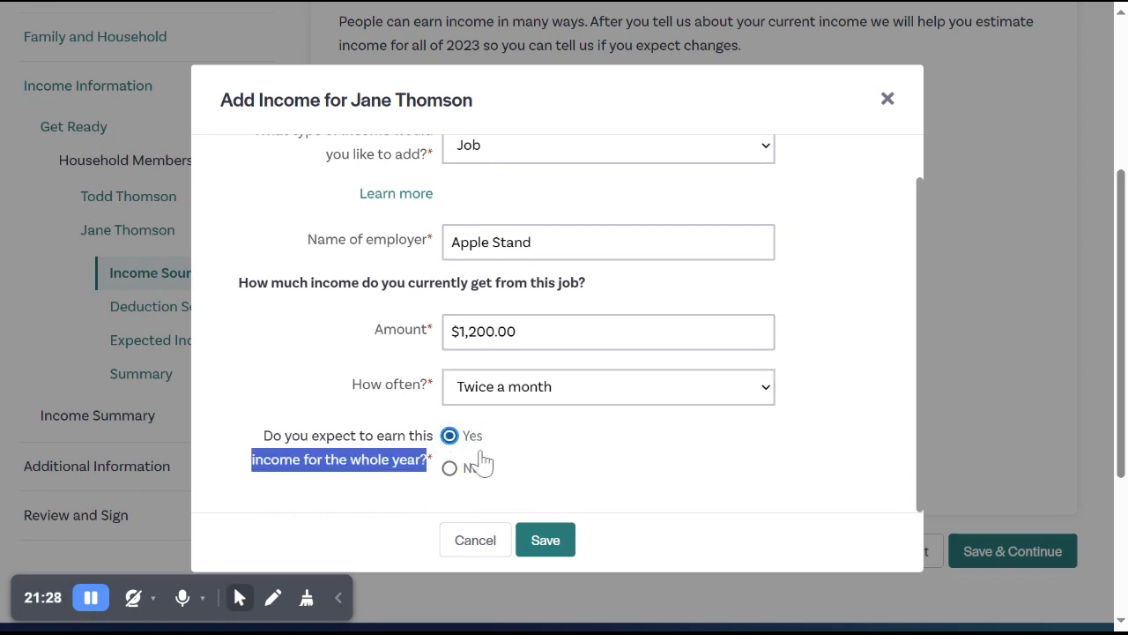
left_click(545, 540)
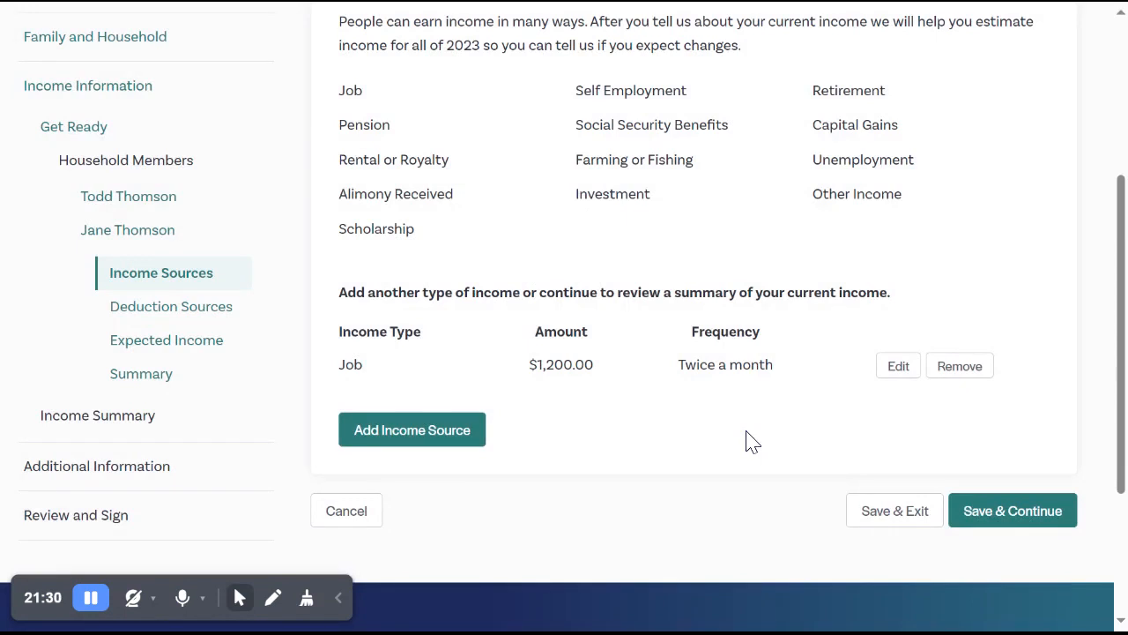
Save and continue past the spouse's income and deduction sources, answering Yes to the projected 2023 income.
left_click(977, 516)
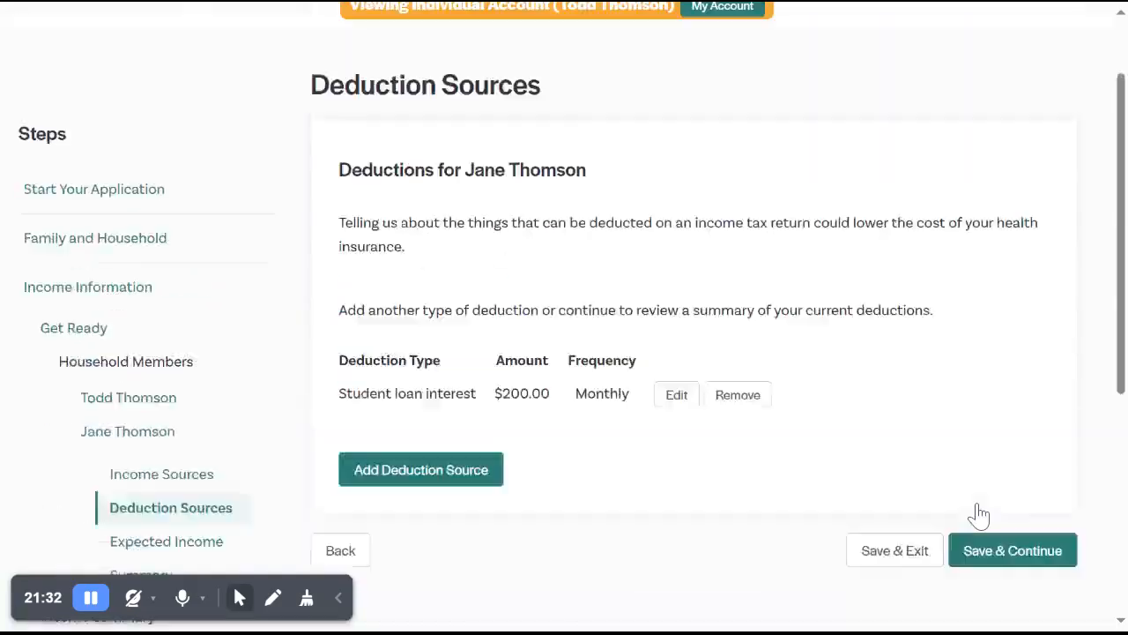
scroll(951, 453, "down", 2)
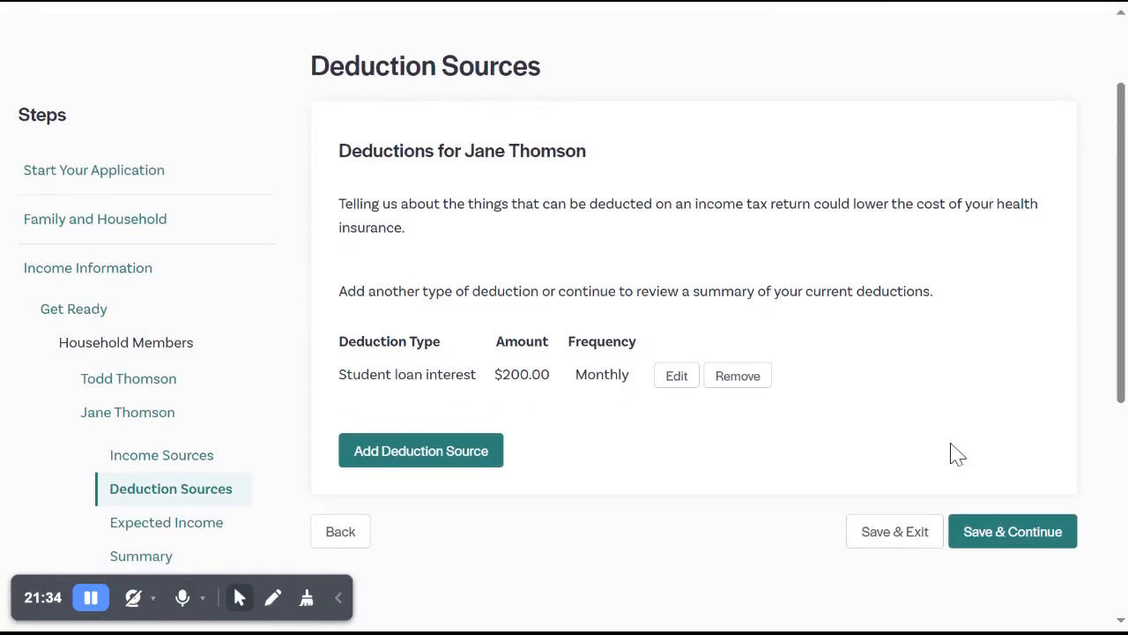
left_click(988, 537)
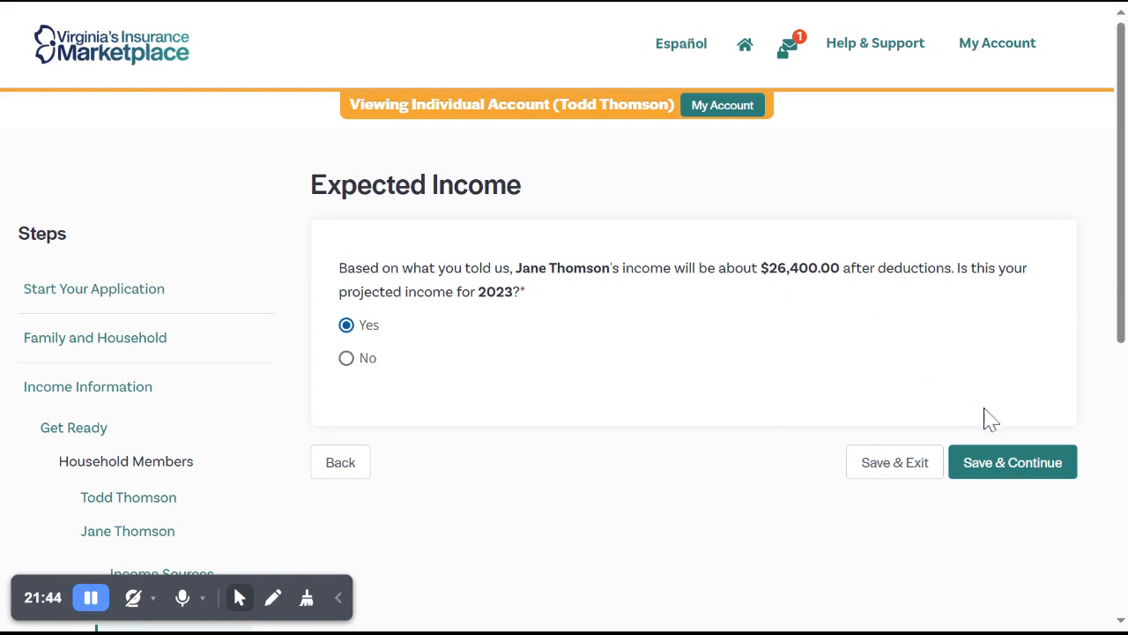
left_click(1004, 469)
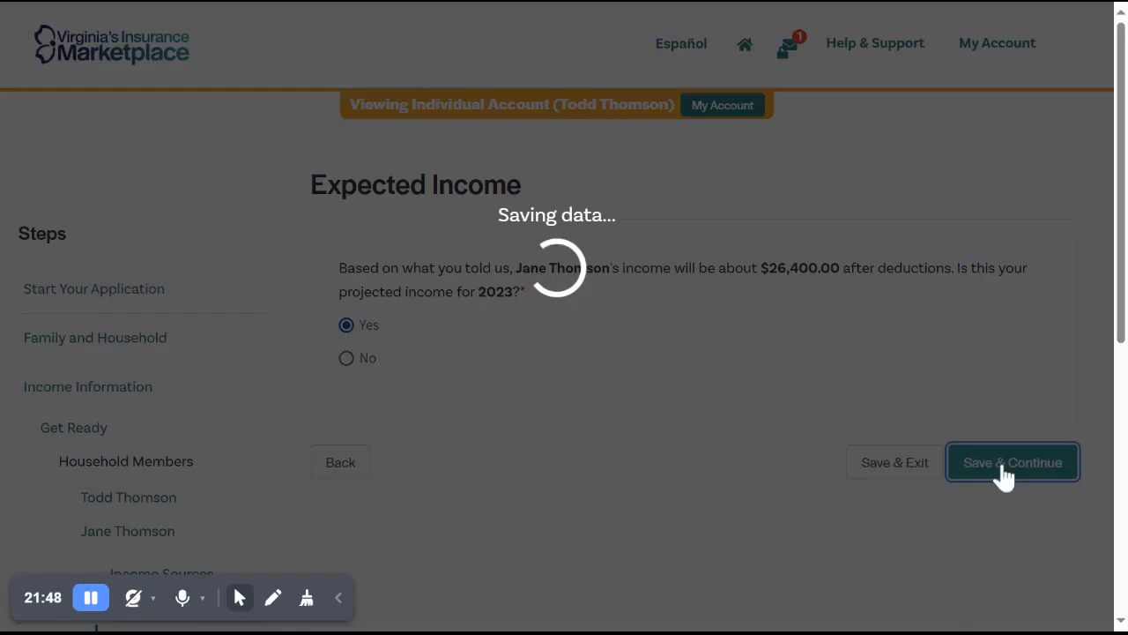
Review the spouse's and household's income summaries and continue to the customer's other health coverage question.
scroll(1004, 476, "down", 3)
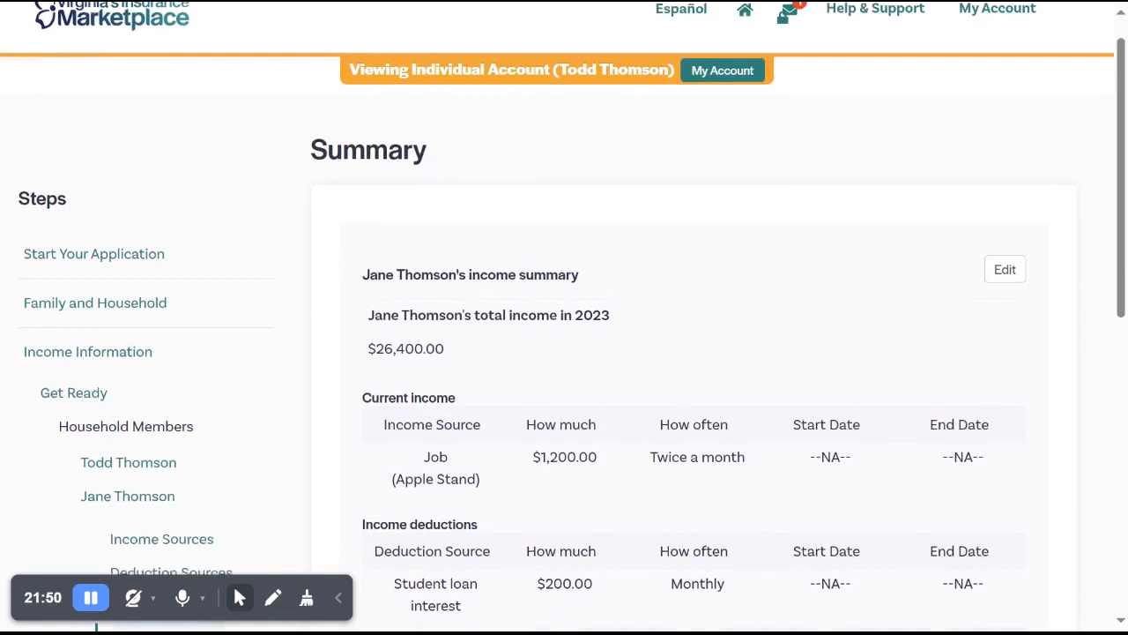
scroll(1025, 514, "down", 3)
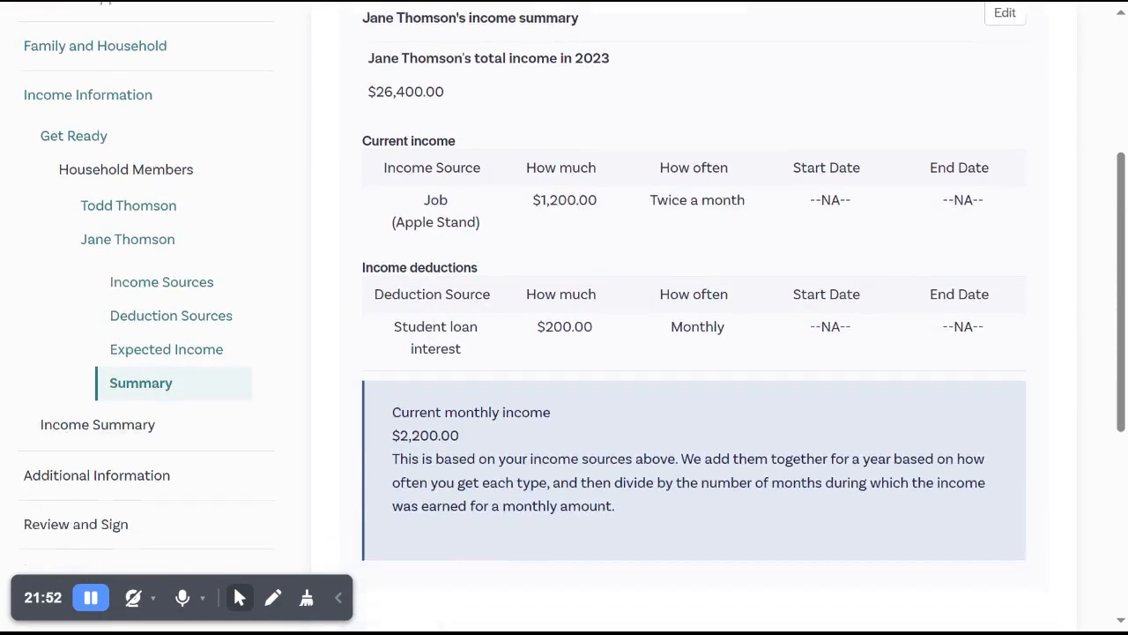
left_click(1028, 556)
scroll(1049, 472, "down", 5)
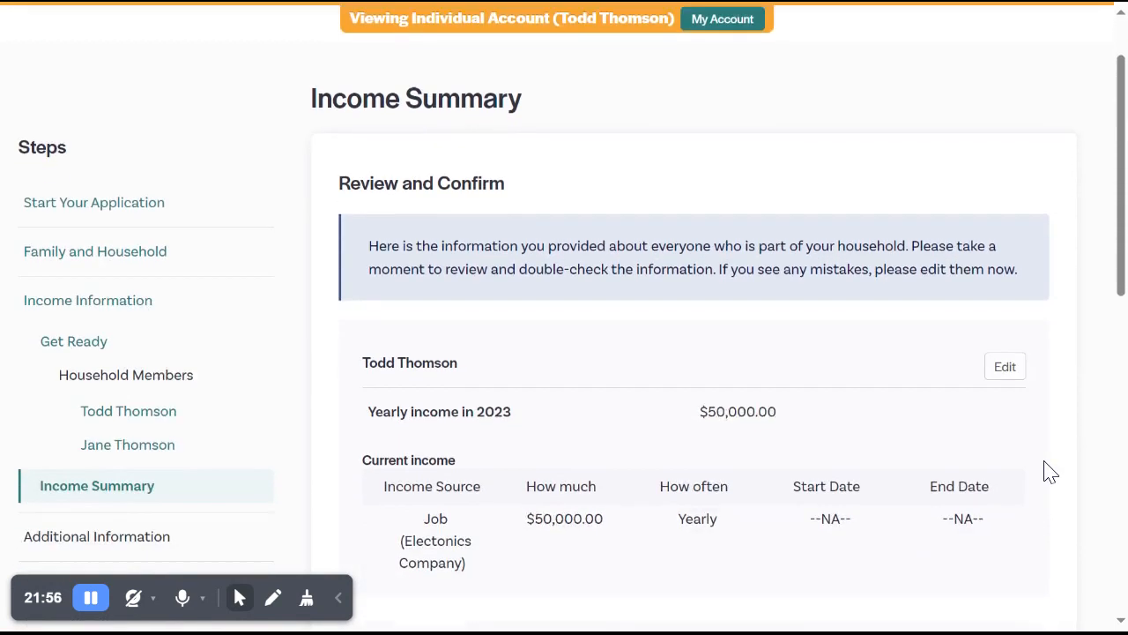
scroll(1049, 471, "down", 4)
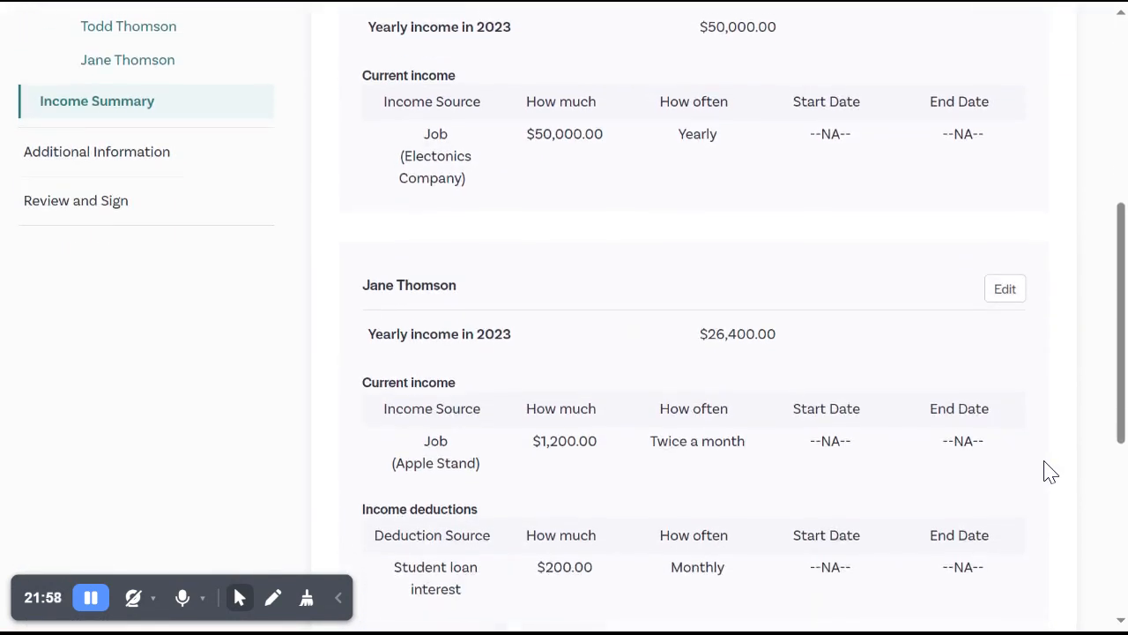
left_click(1055, 530)
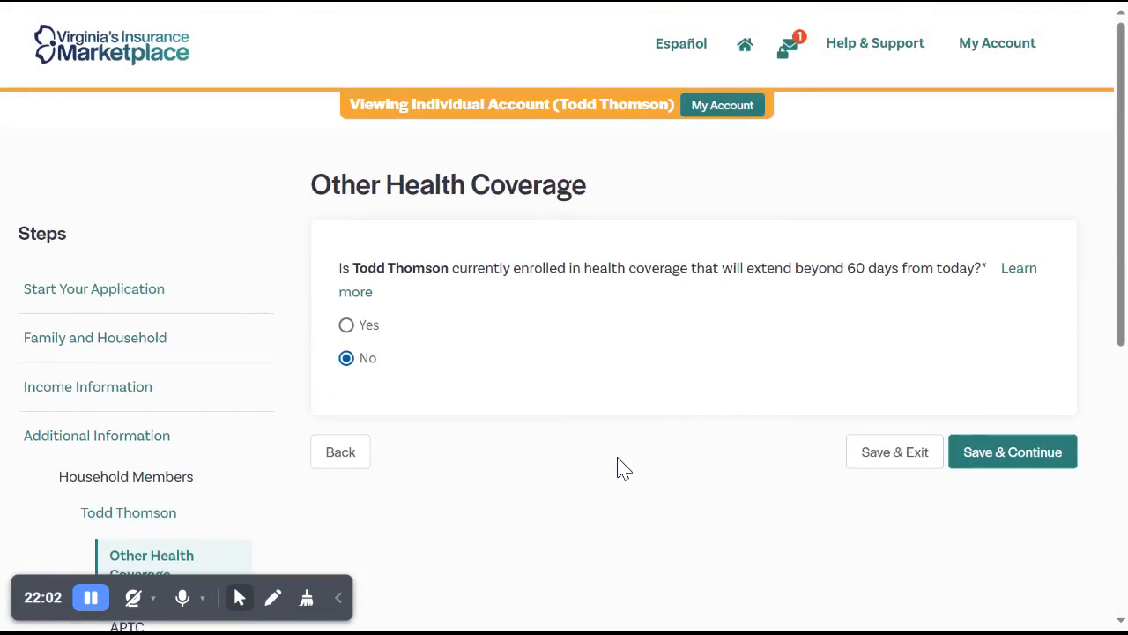
Answer Yes to the customer having health coverage beyond 60 days and examine the available coverage types.
scroll(582, 432, "down", 1)
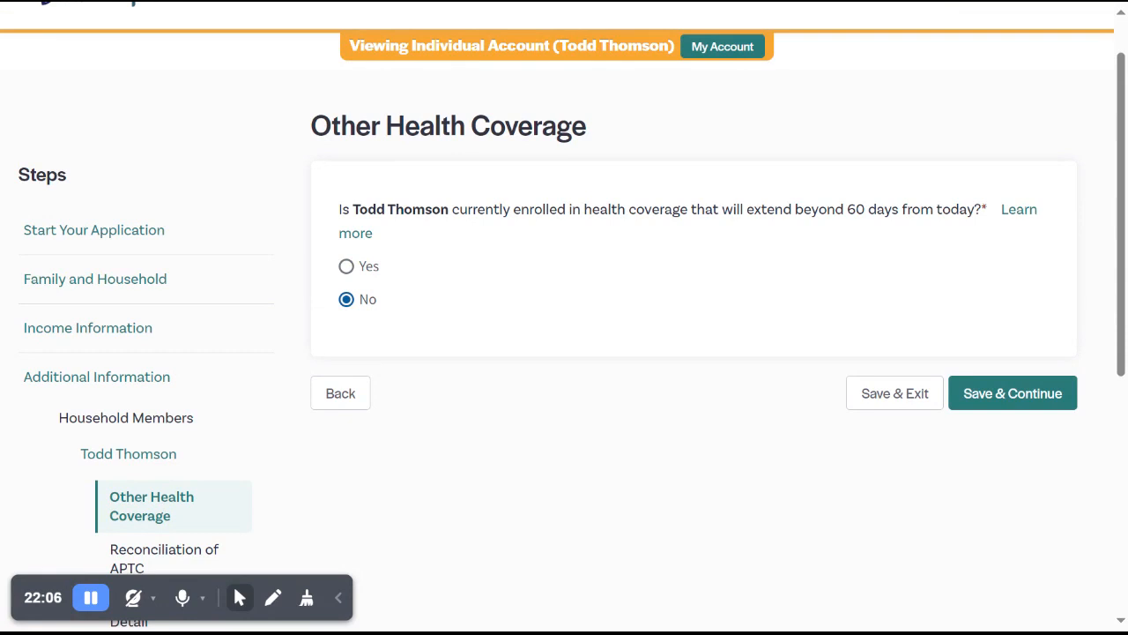
scroll(564, 317, "down", 2)
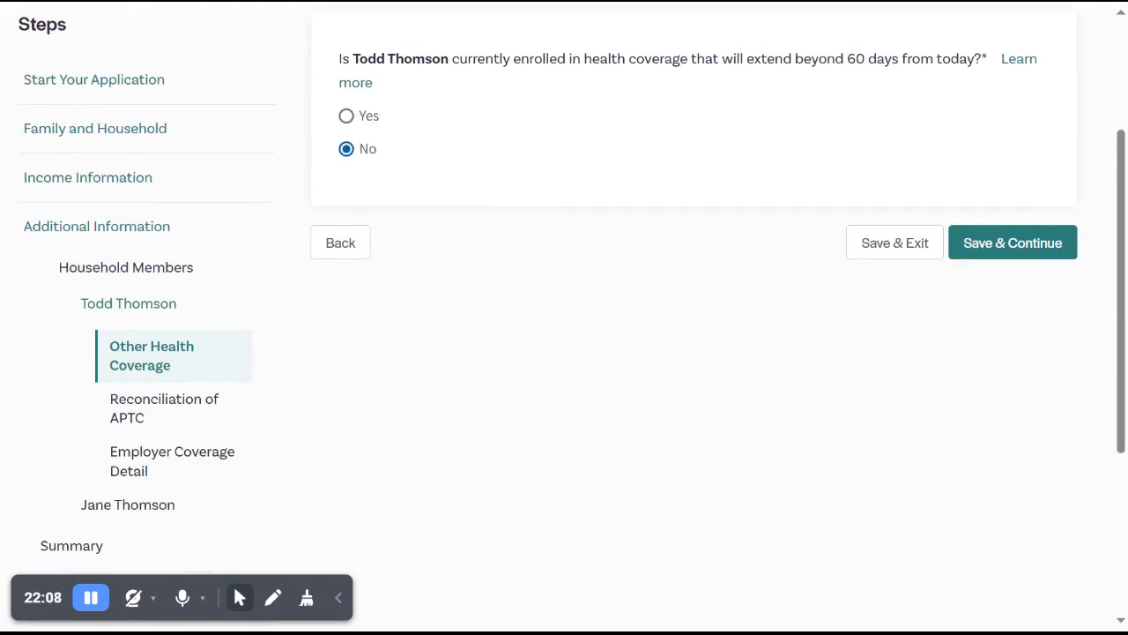
scroll(564, 317, "up", 1)
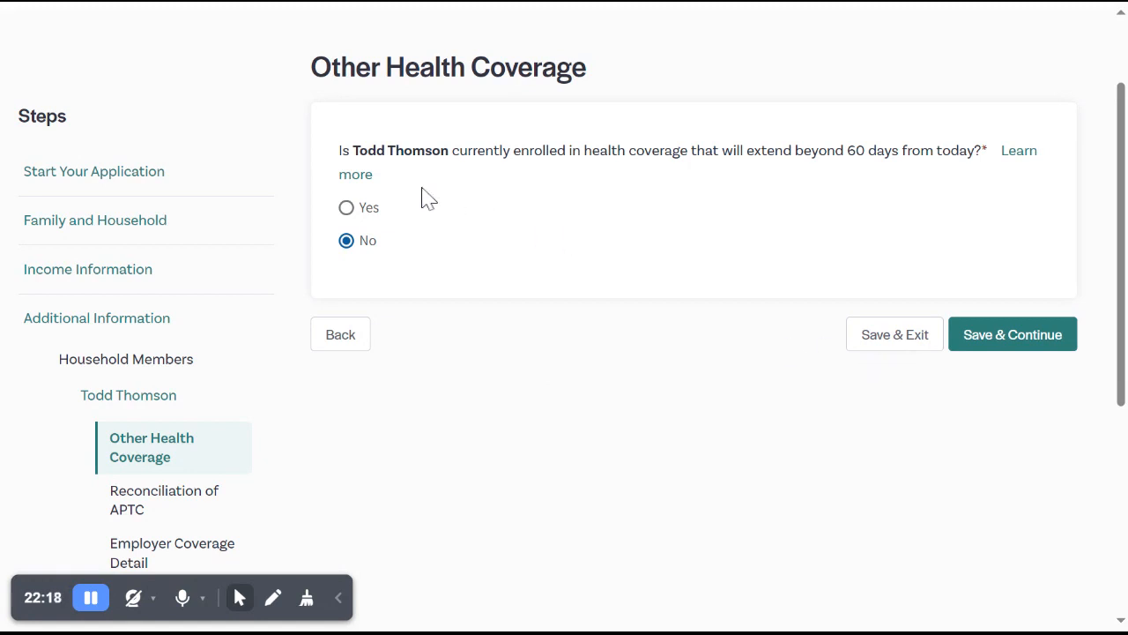
left_click(369, 217)
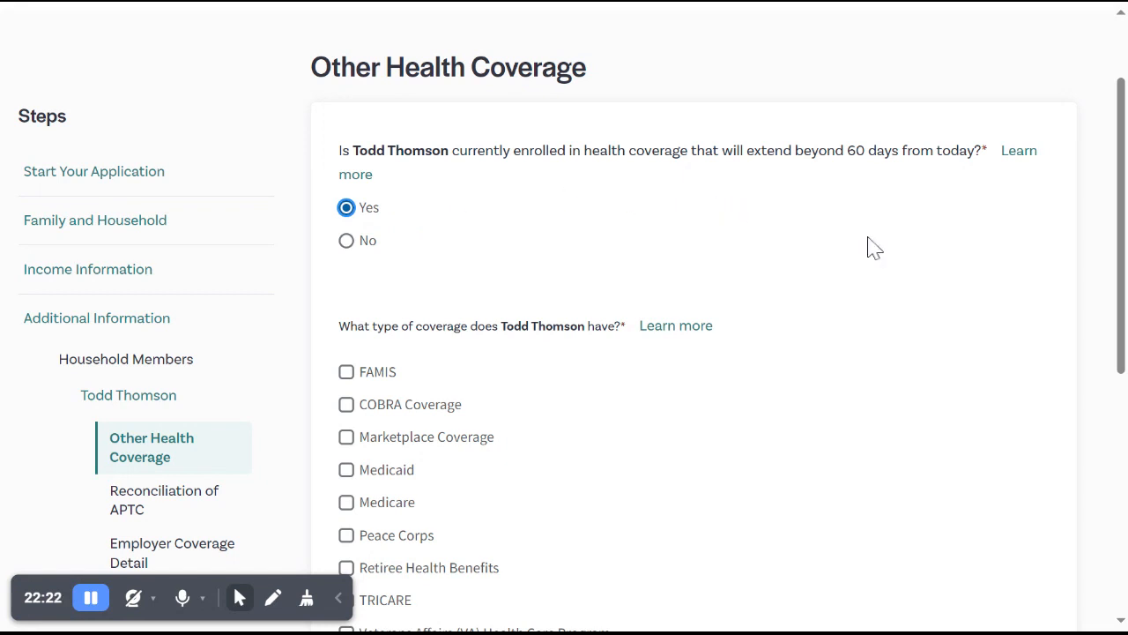
scroll(870, 245, "down", 3)
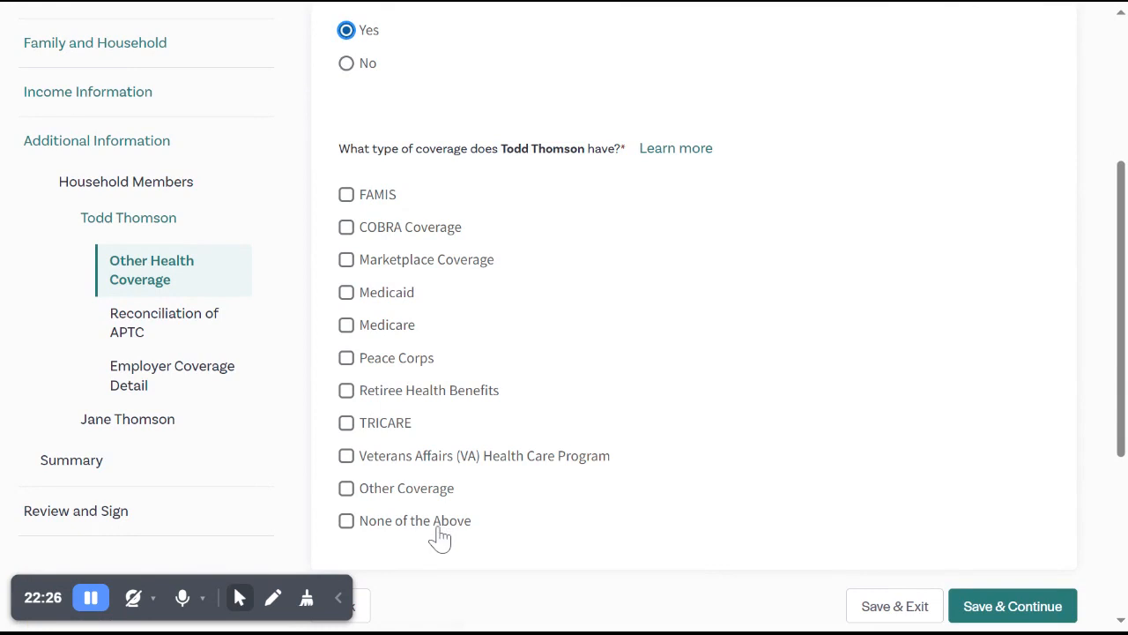
scroll(432, 294, "up", 2)
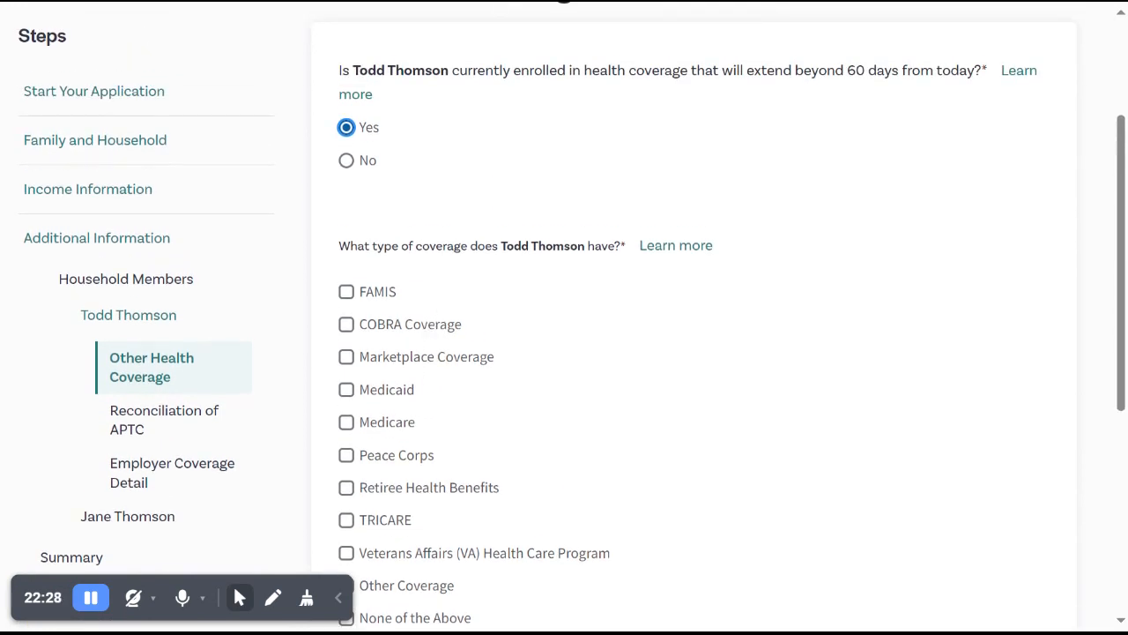
Answer No to the customer having health coverage beyond 60 days, then save and continue to Reconciliation of APTC.
left_click(348, 162)
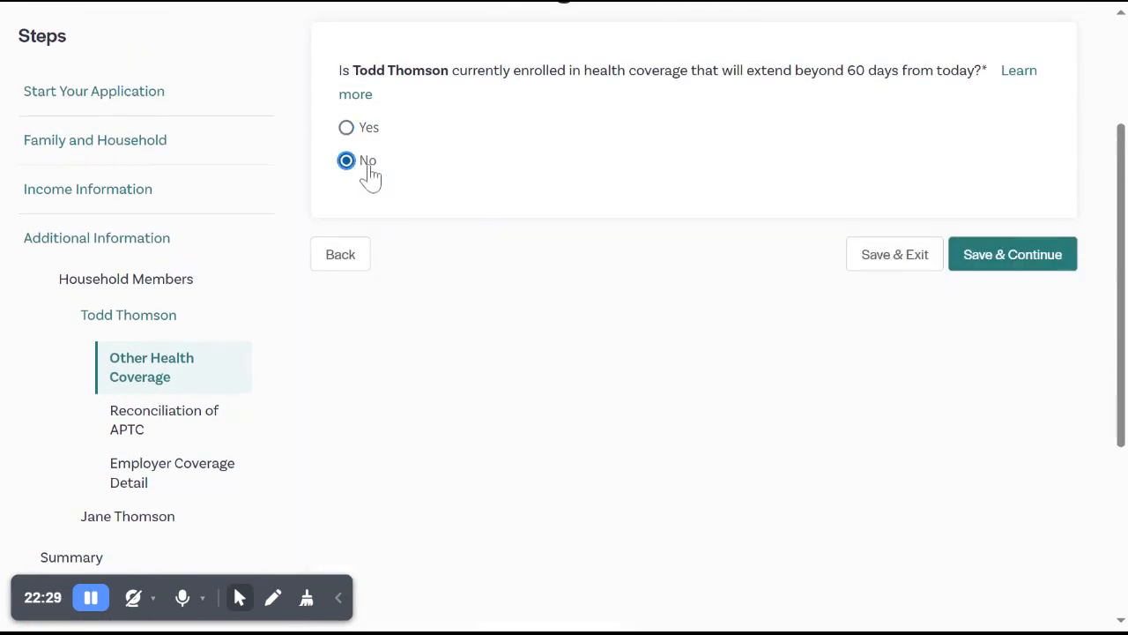
left_click(988, 273)
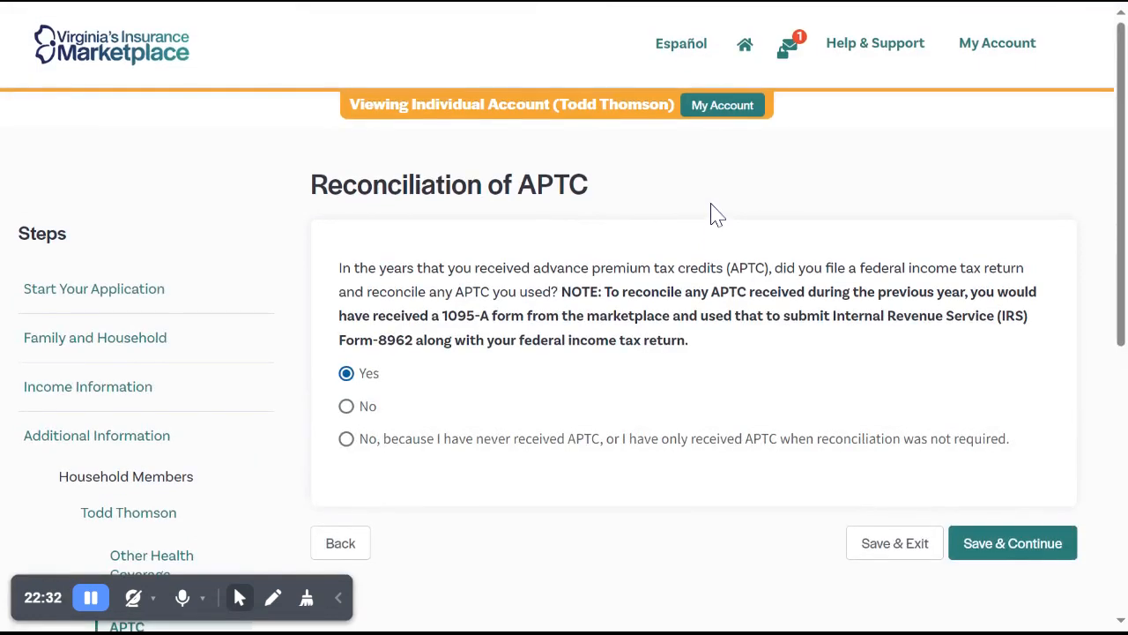
scroll(714, 261, "down", 1)
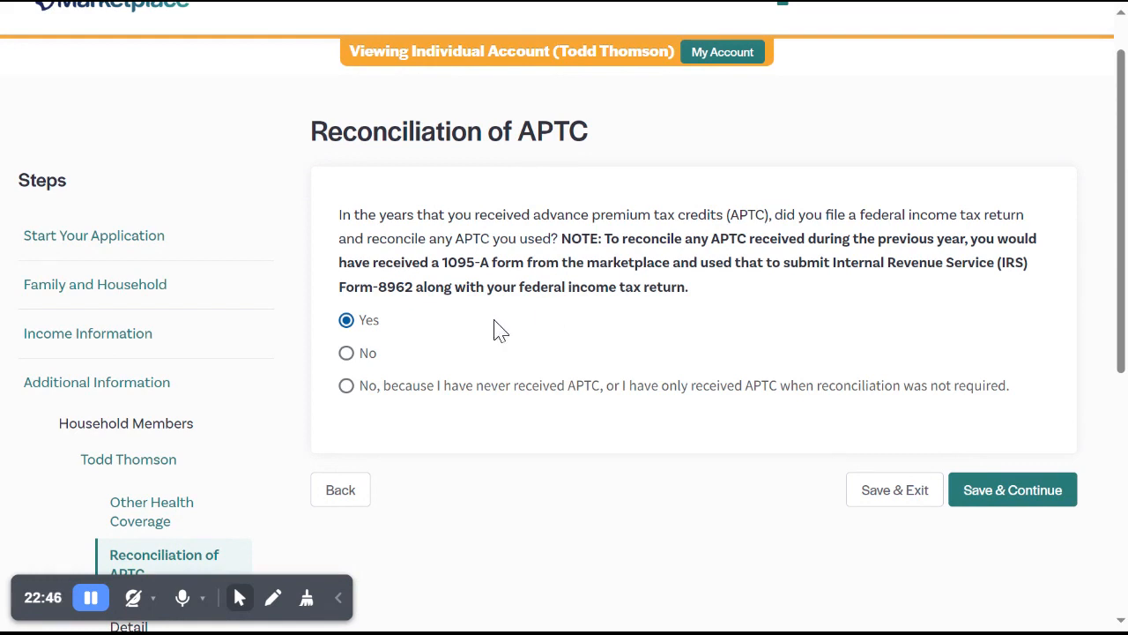
Answer the APTC reconciliation question as never received or reconciliation not required, then save and continue to Employer Coverage Detail.
left_click(388, 397)
left_click(1027, 503)
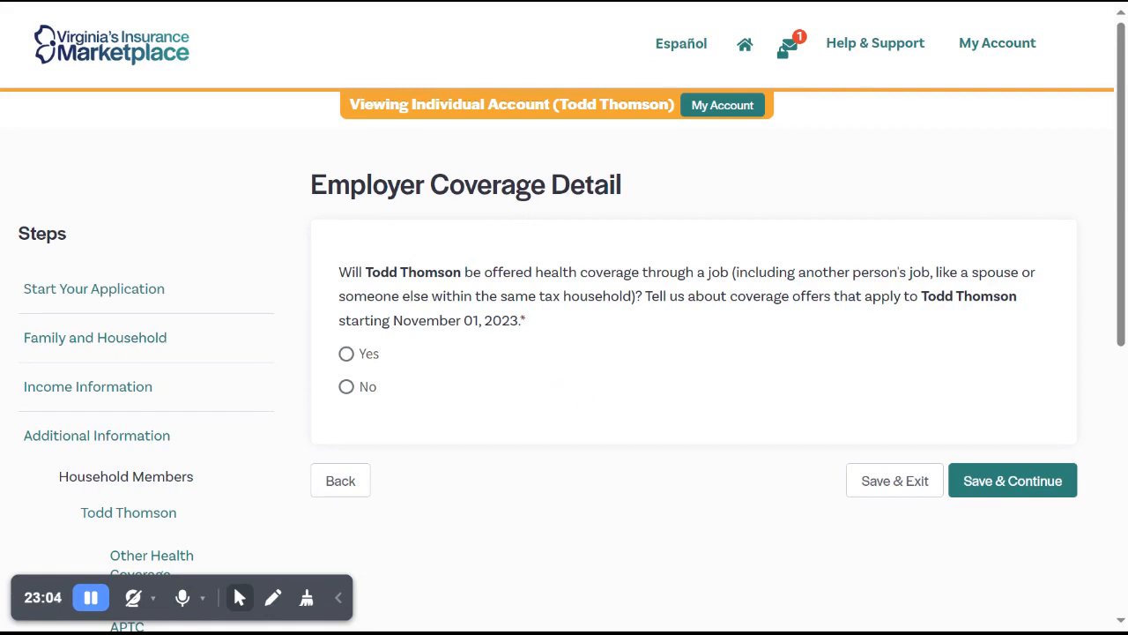
Answer Yes to the customer being offered job-based coverage, select Electonics Company as the employer, and examine the employer detail fields.
left_click(367, 357)
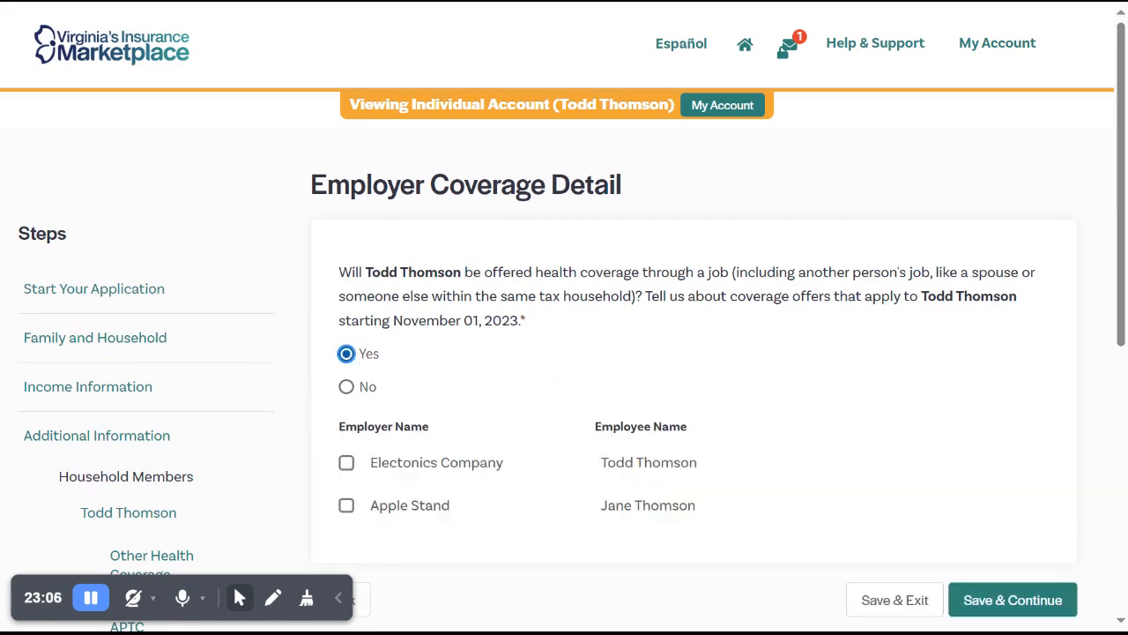
scroll(432, 328, "down", 2)
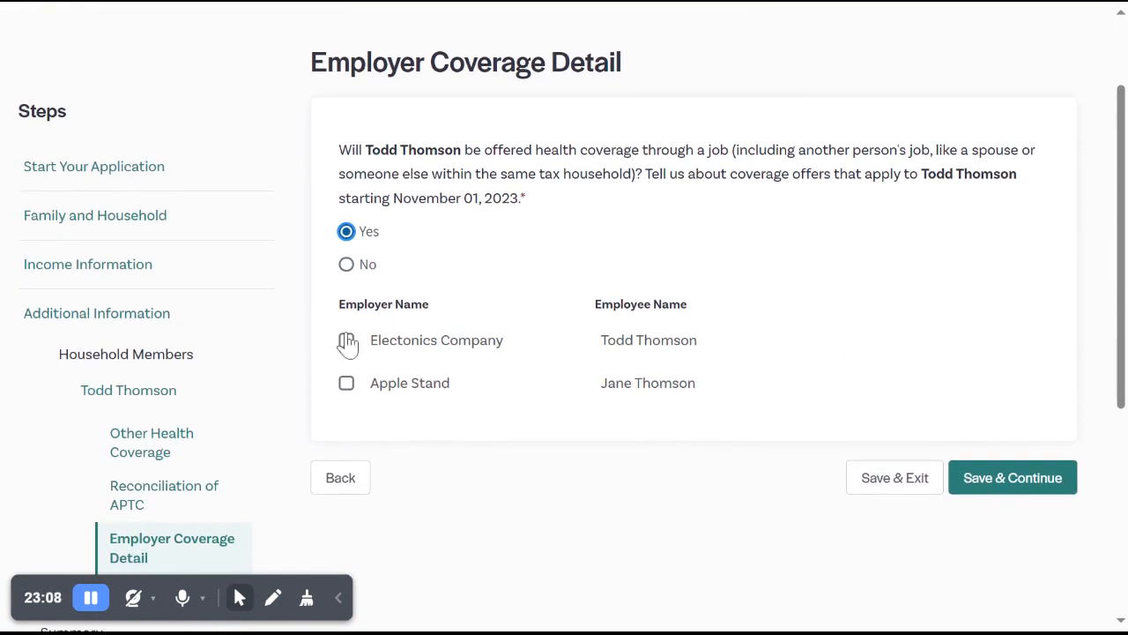
left_click(347, 343)
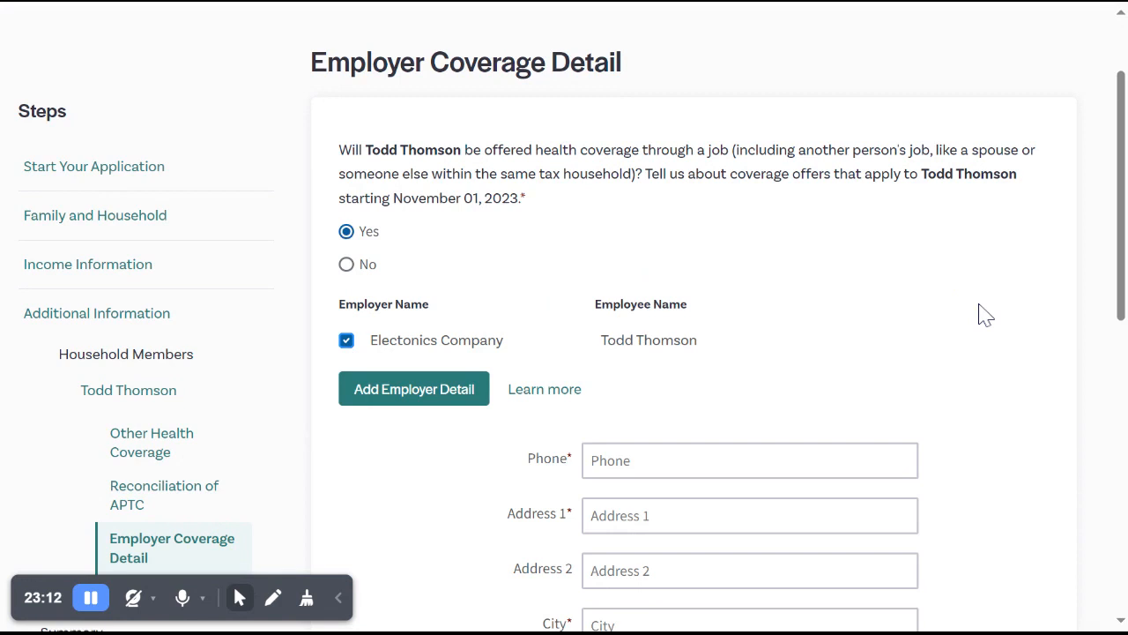
scroll(986, 316, "down", 5)
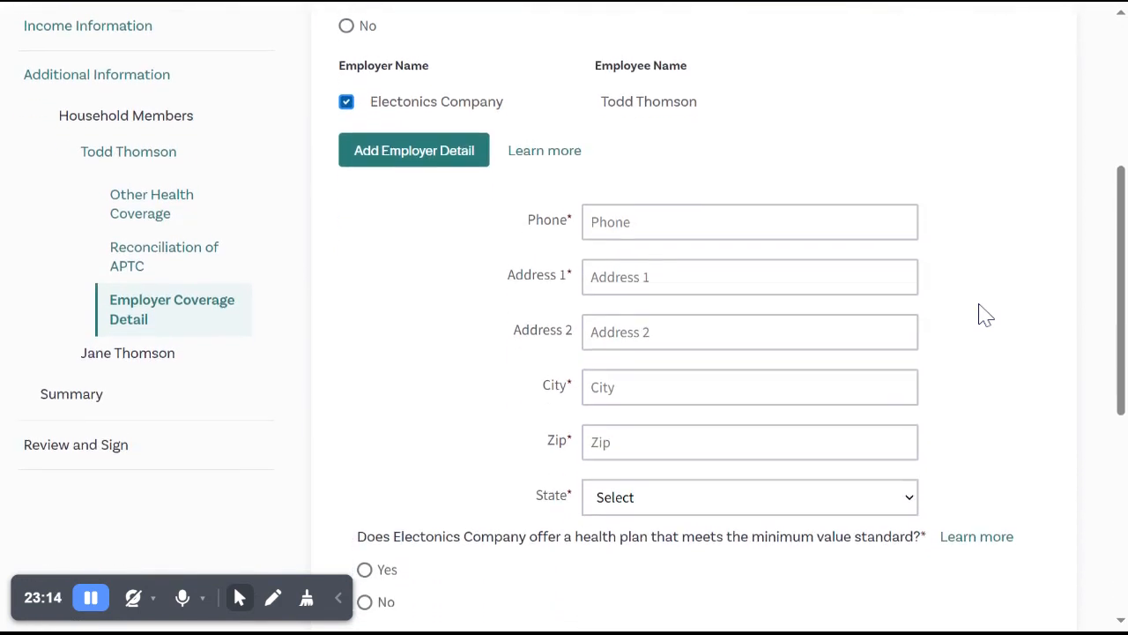
scroll(573, 308, "down", 3)
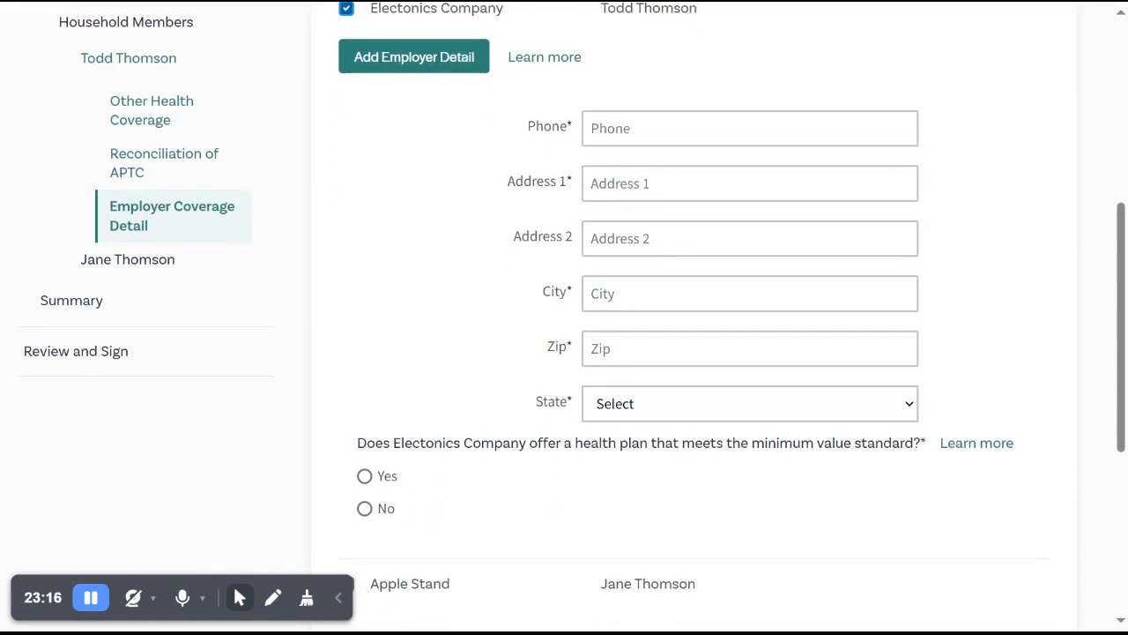
scroll(885, 324, "down", 2)
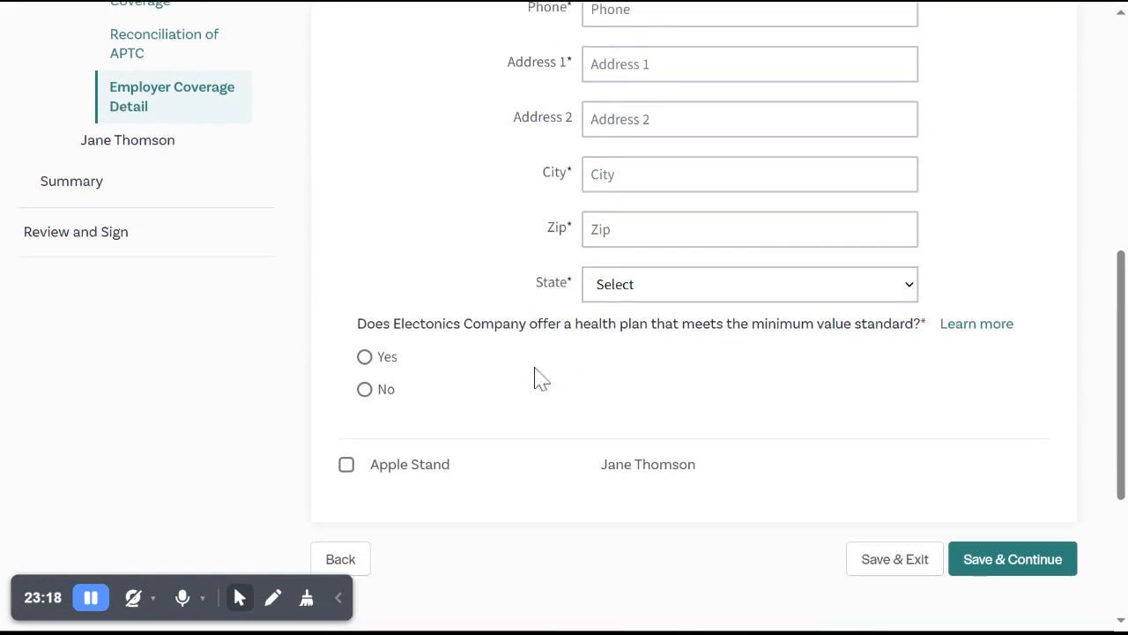
Answer Yes to Electonics Company meeting the minimum value standard, and read the explanation of that standard.
left_click(365, 358)
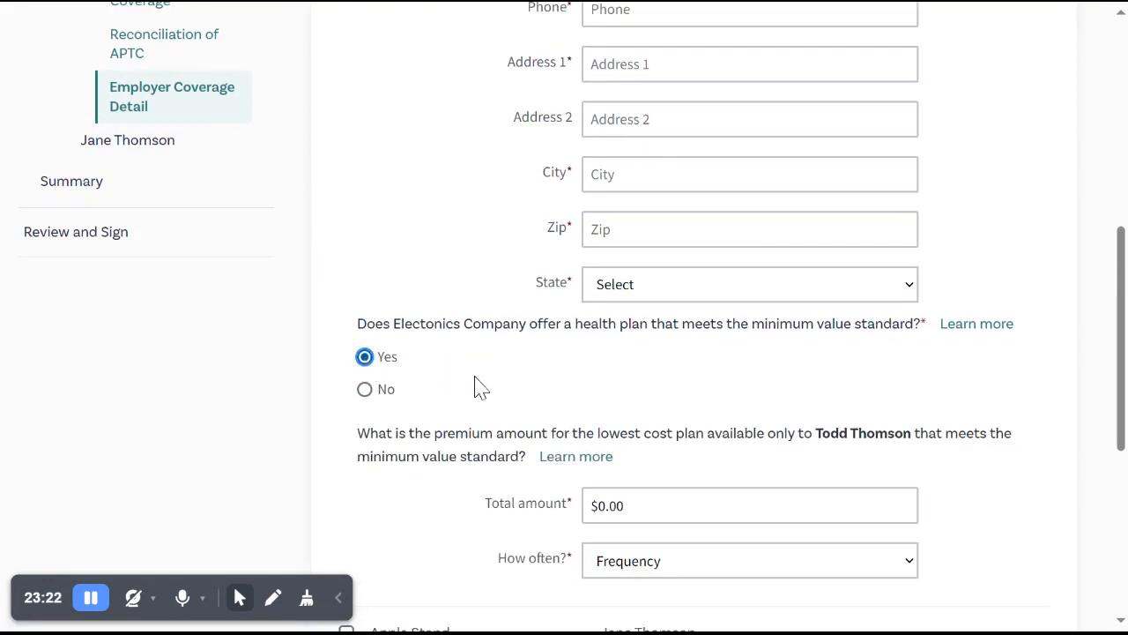
scroll(480, 388, "down", 3)
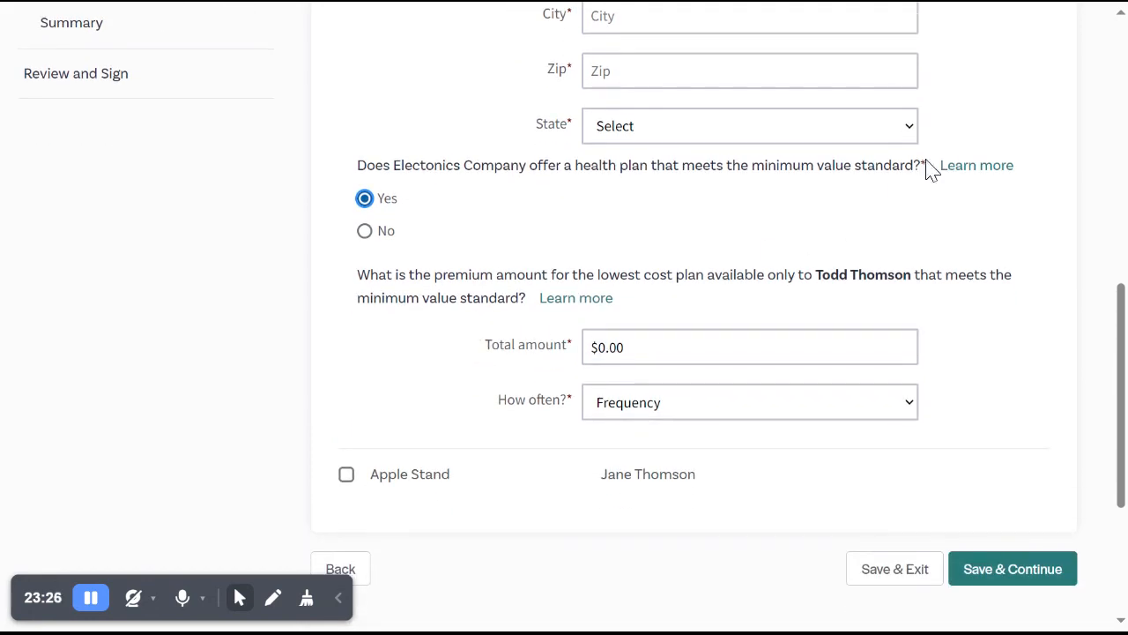
left_click(956, 173)
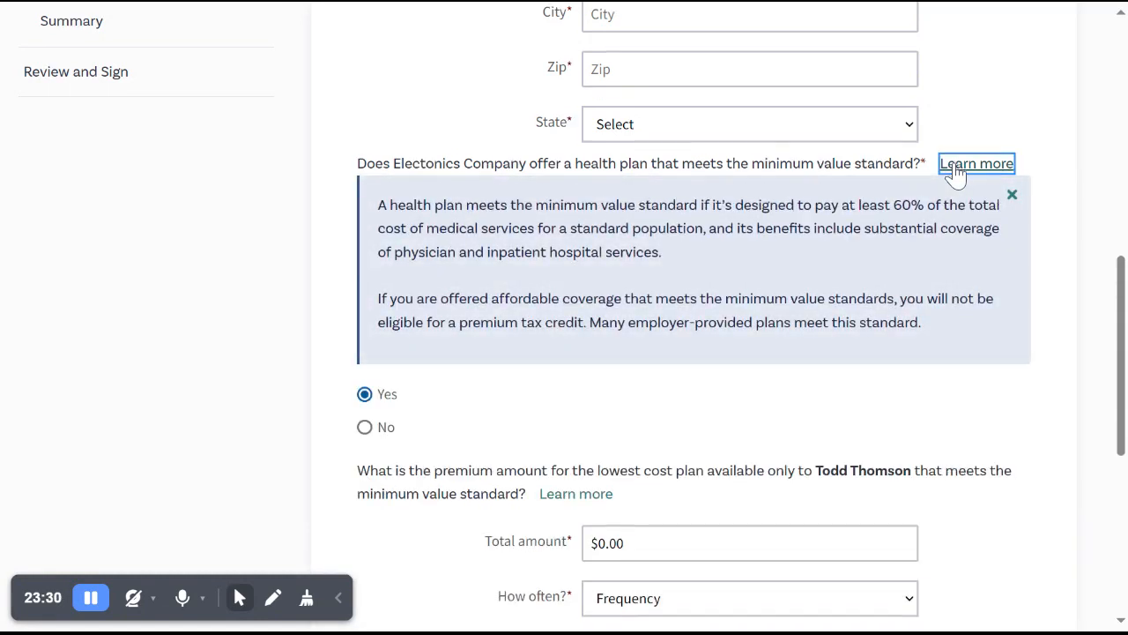
scroll(958, 174, "down", 3)
scroll(961, 173, "up", 6)
scroll(960, 174, "up", 1)
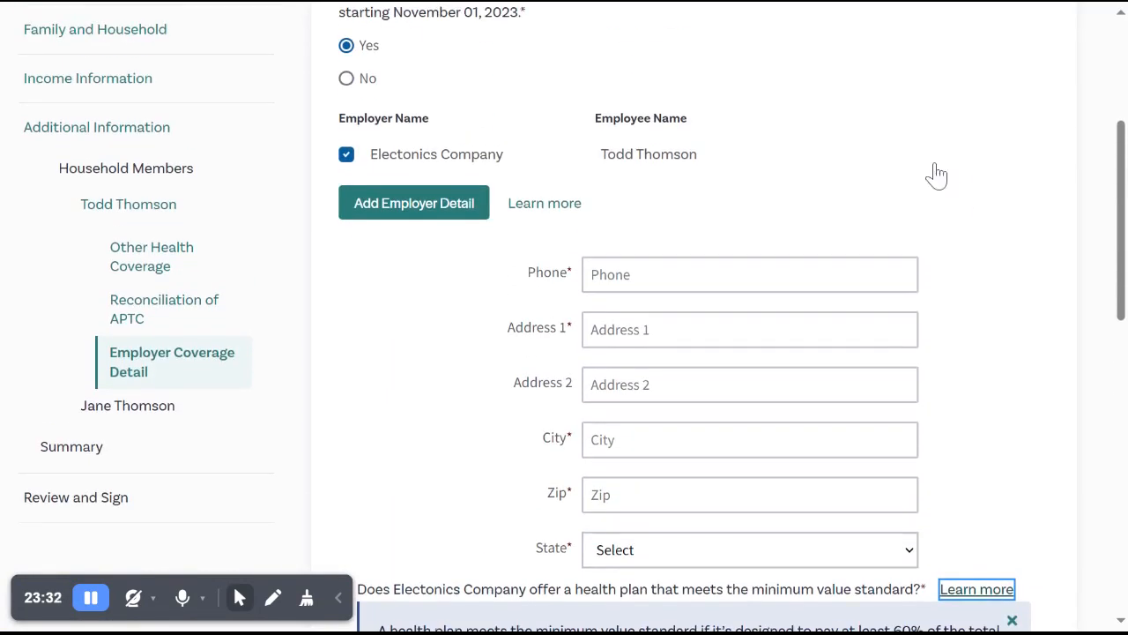
scroll(402, 32, "up", 1)
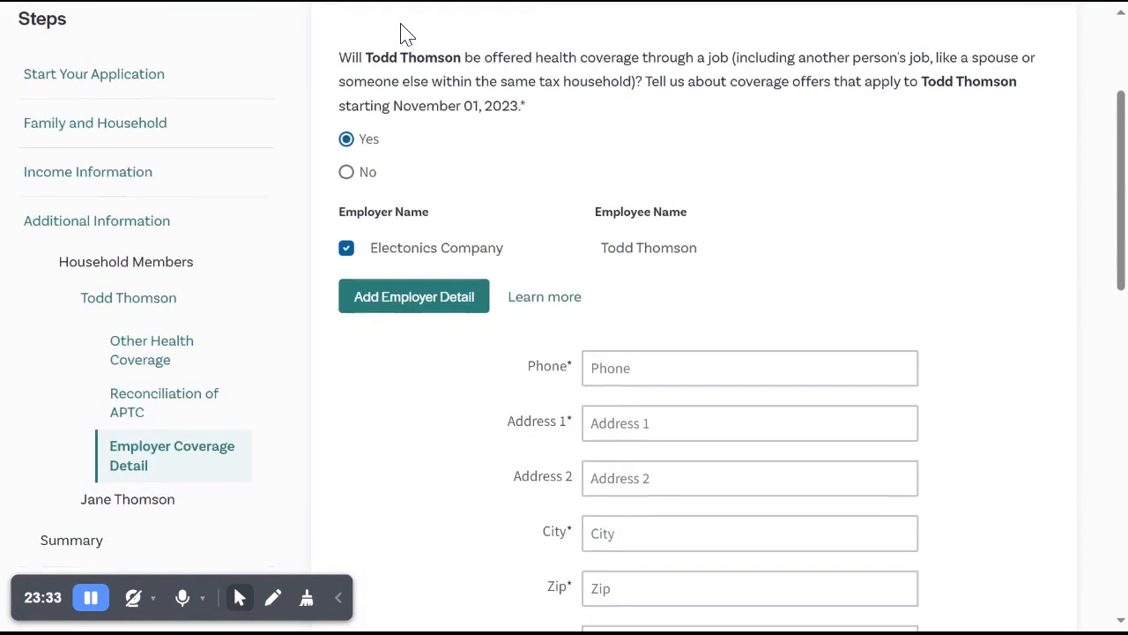
Answer No to the customer being offered health coverage through a job, then save and continue to the spouse's questions.
left_click(349, 174)
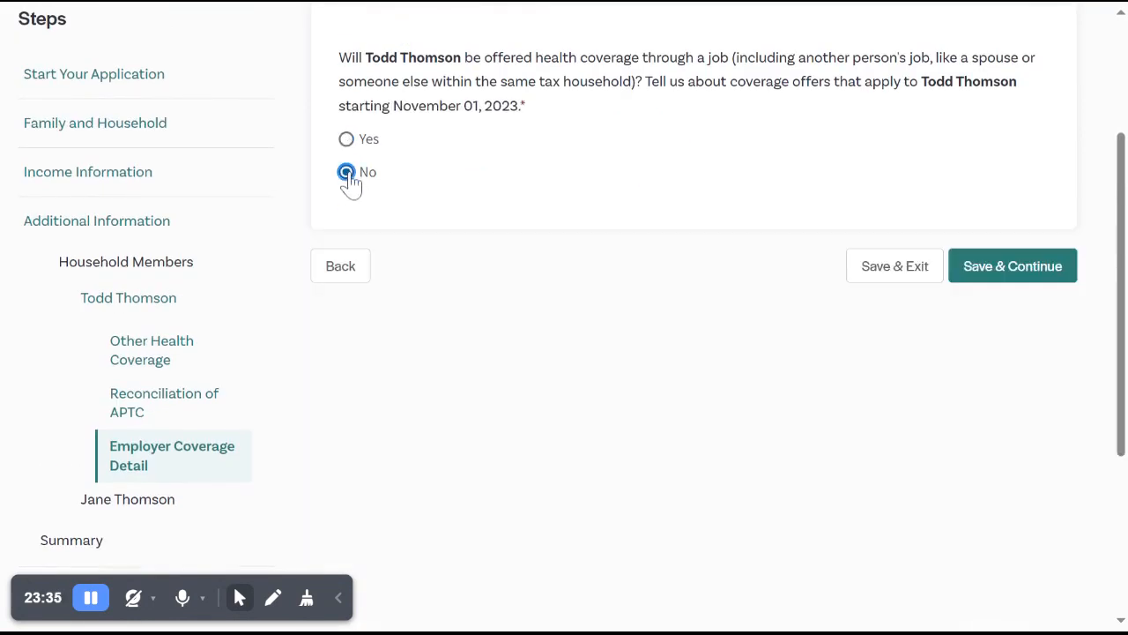
left_click(993, 270)
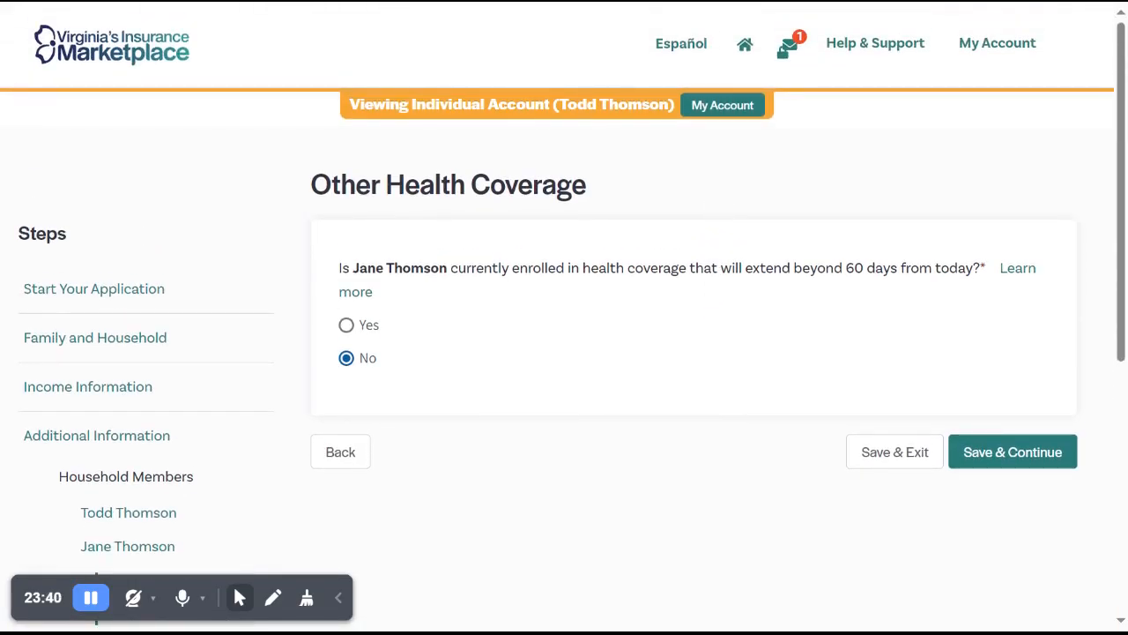
Save No for the spouse's other health coverage and for job-offered coverage, continuing to the additional information summary.
scroll(693, 318, "down", 2)
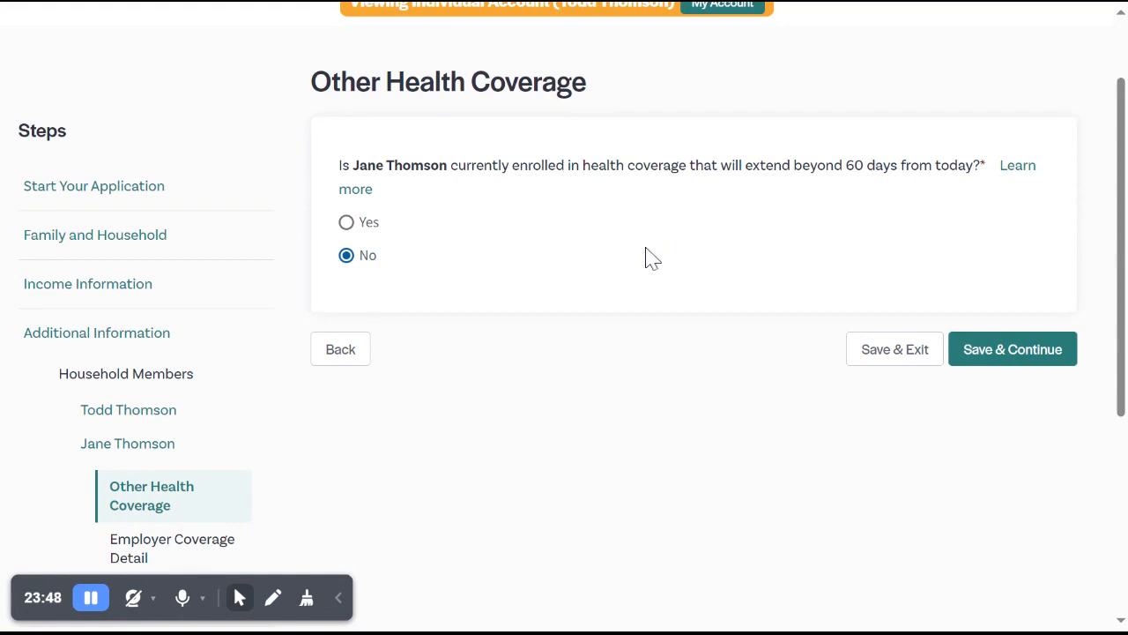
left_click(966, 362)
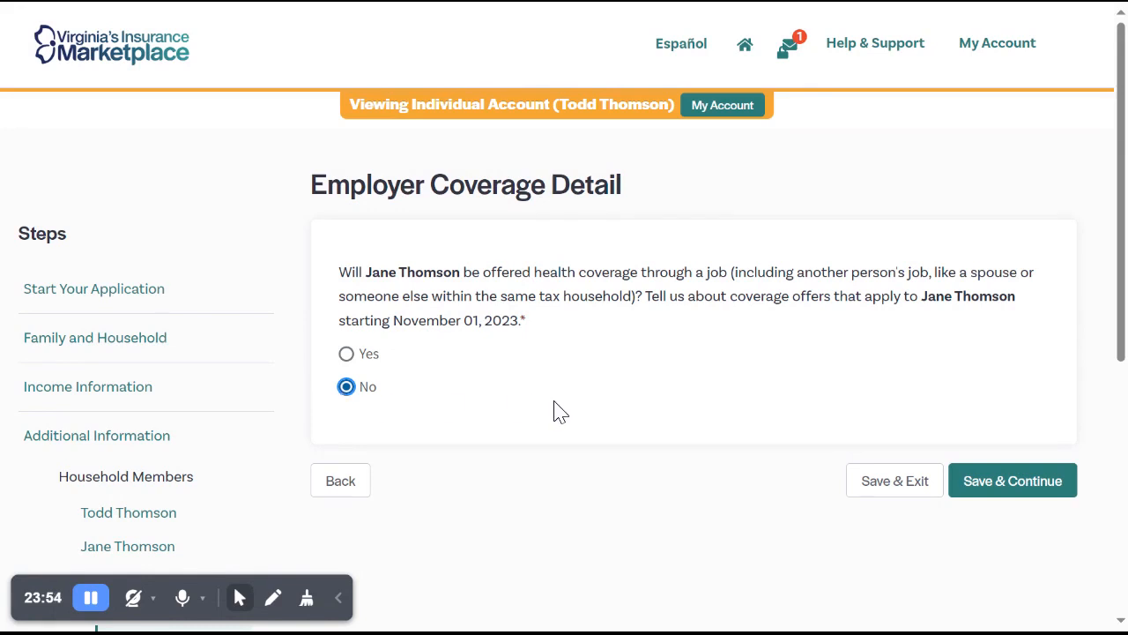
left_click(982, 491)
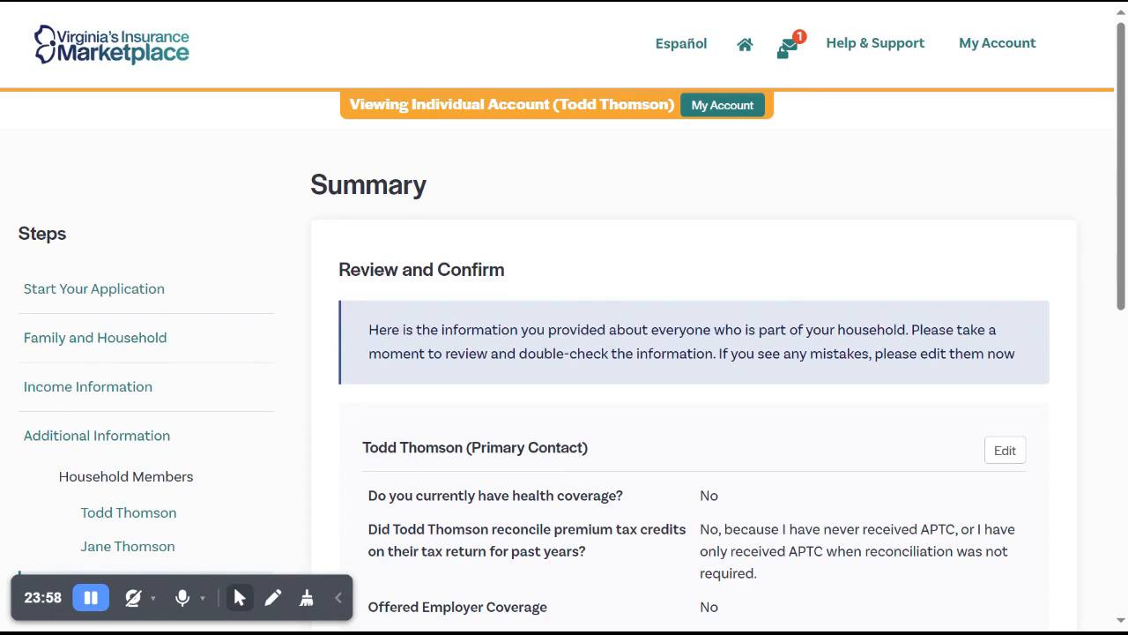
Review both members' additional information summary and continue through the Review and Sign introduction to Final Review.
scroll(1097, 317, "down", 3)
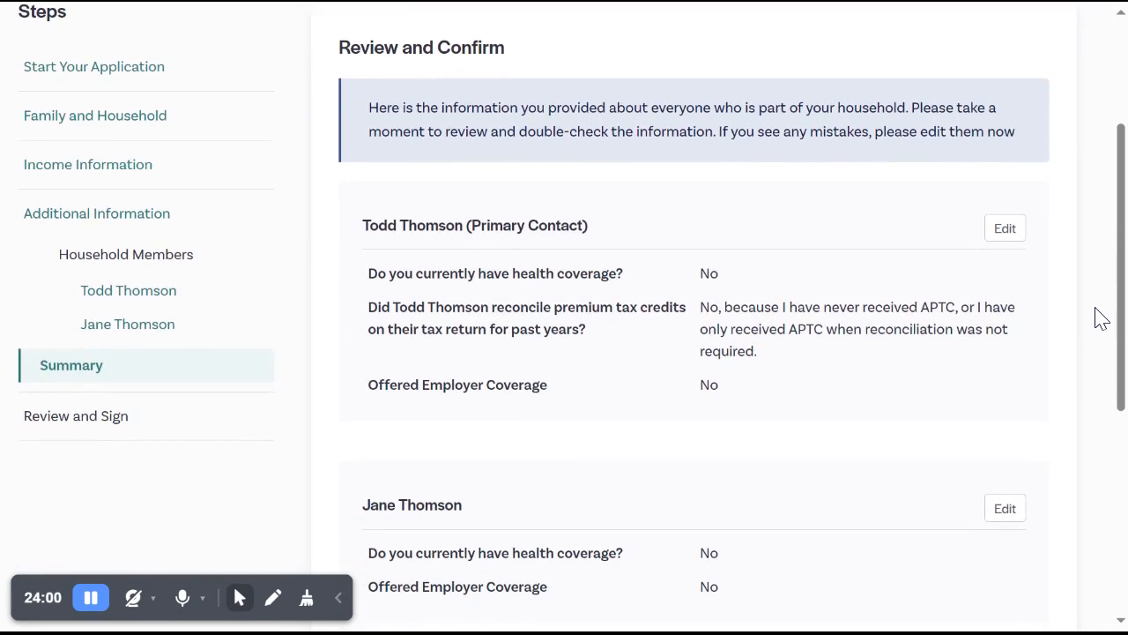
scroll(694, 317, "down", 2)
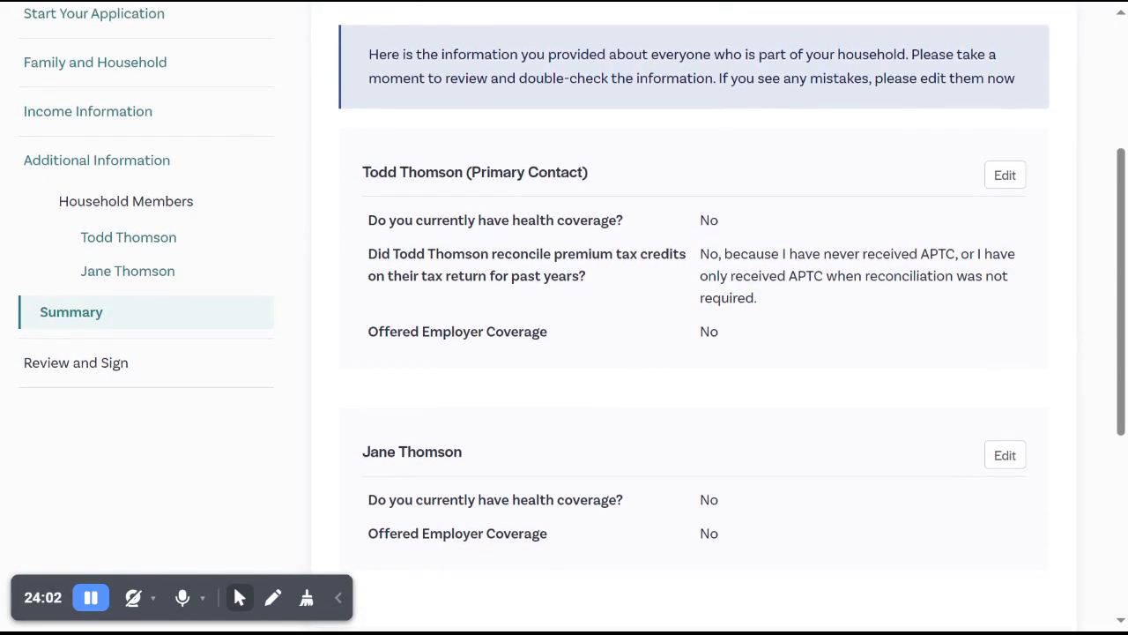
scroll(693, 317, "down", 1)
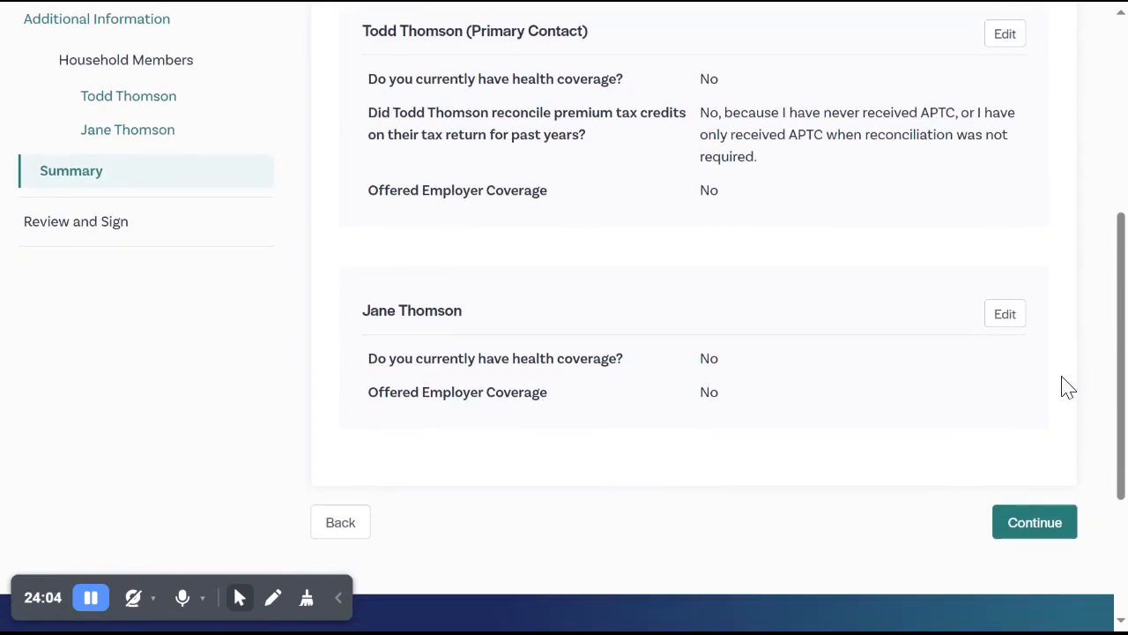
left_click(1031, 529)
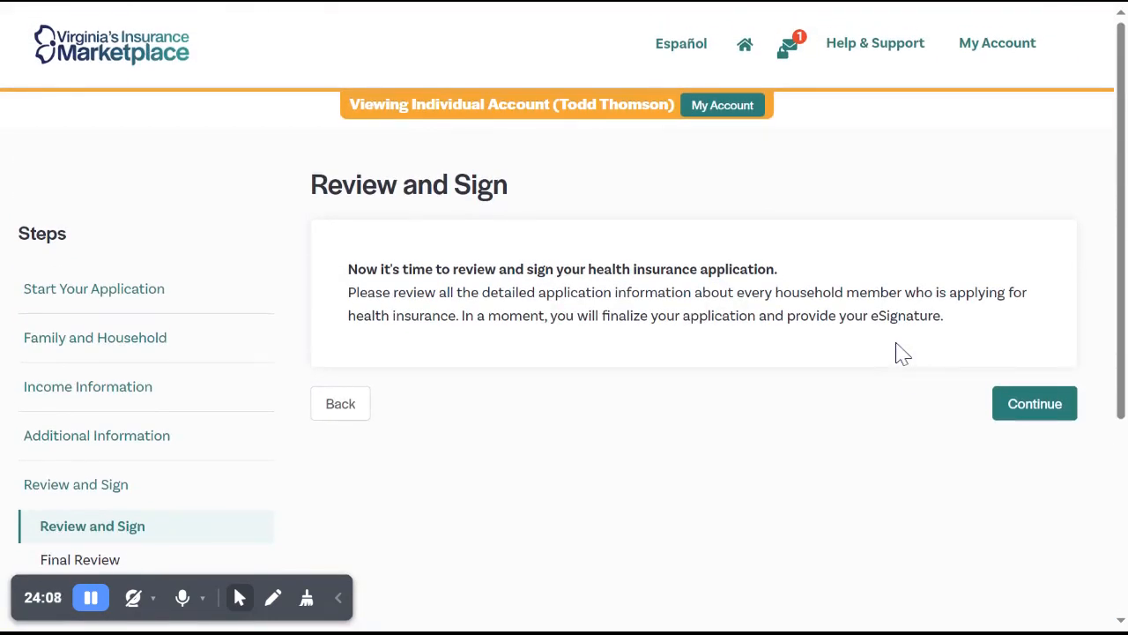
scroll(900, 351, "down", 1)
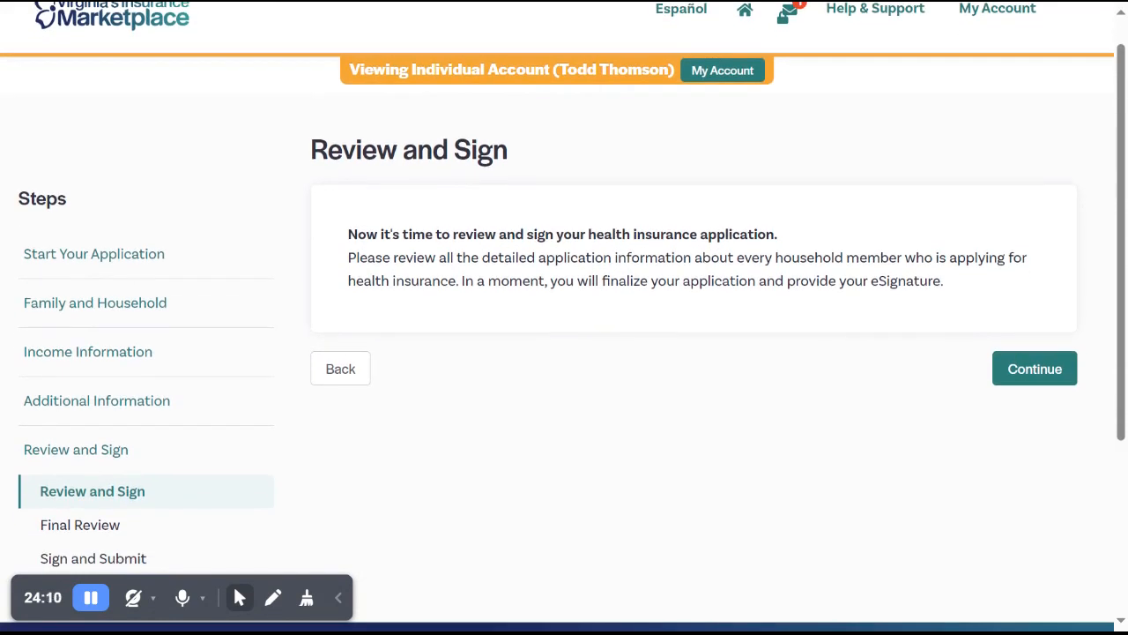
left_click(1049, 373)
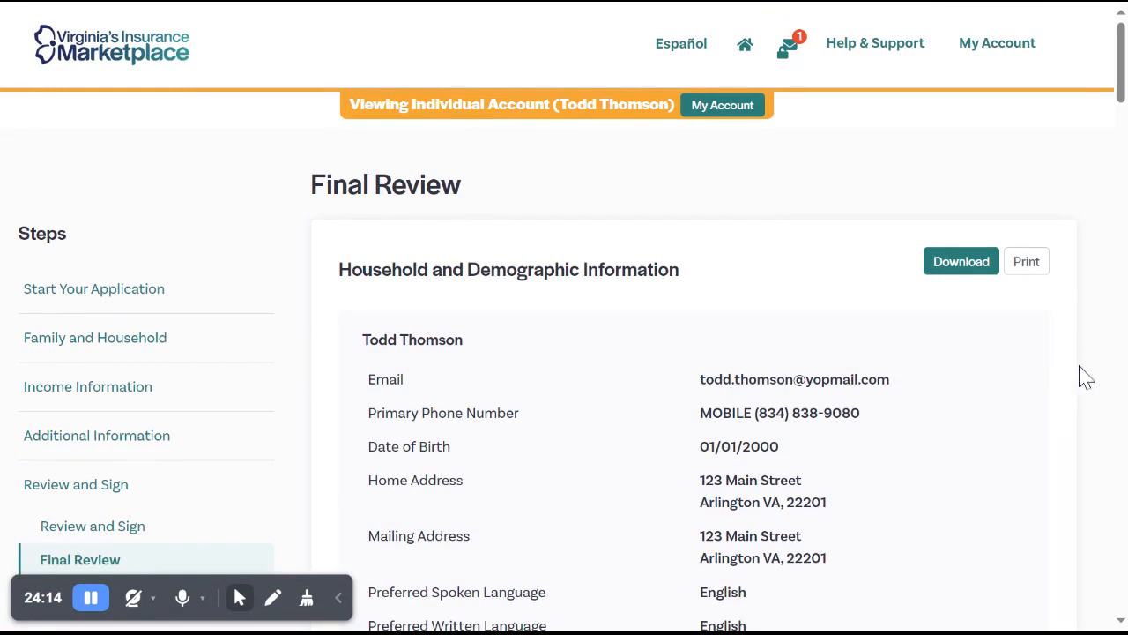
Review the customer's household and demographic information and the list of people applying for health coverage.
scroll(1102, 377, "down", 3)
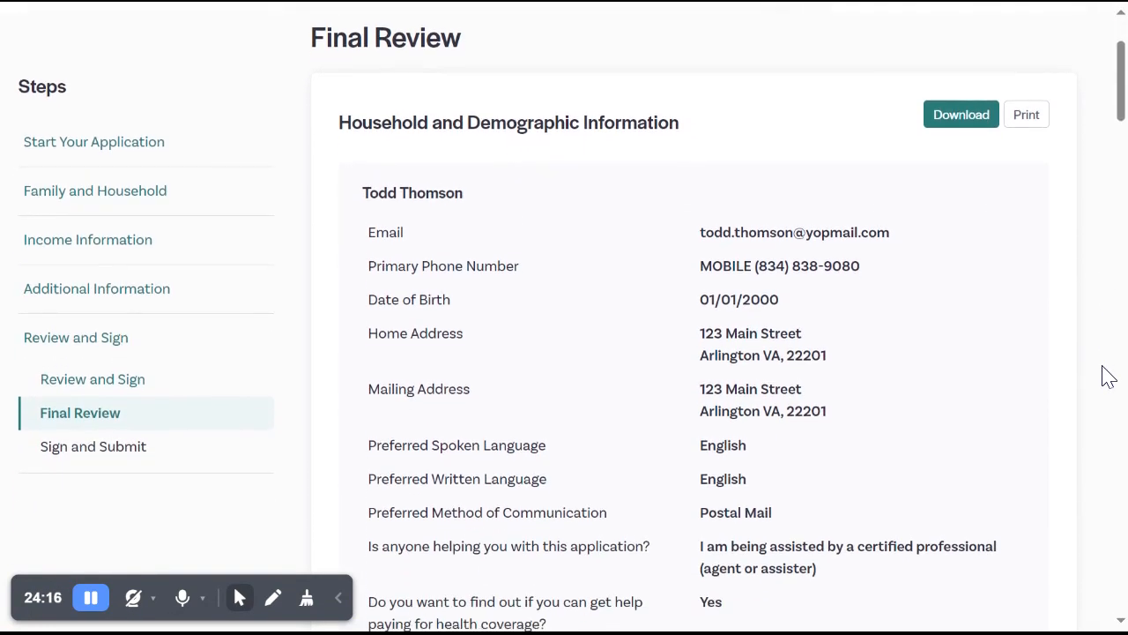
scroll(564, 318, "down", 3)
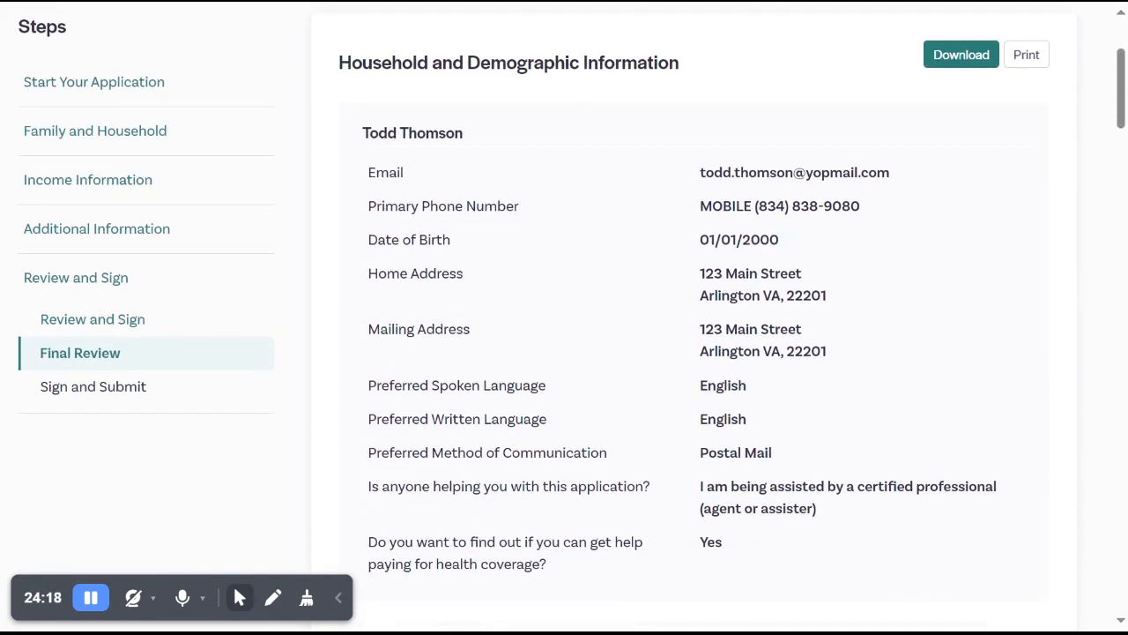
scroll(564, 317, "down", 6)
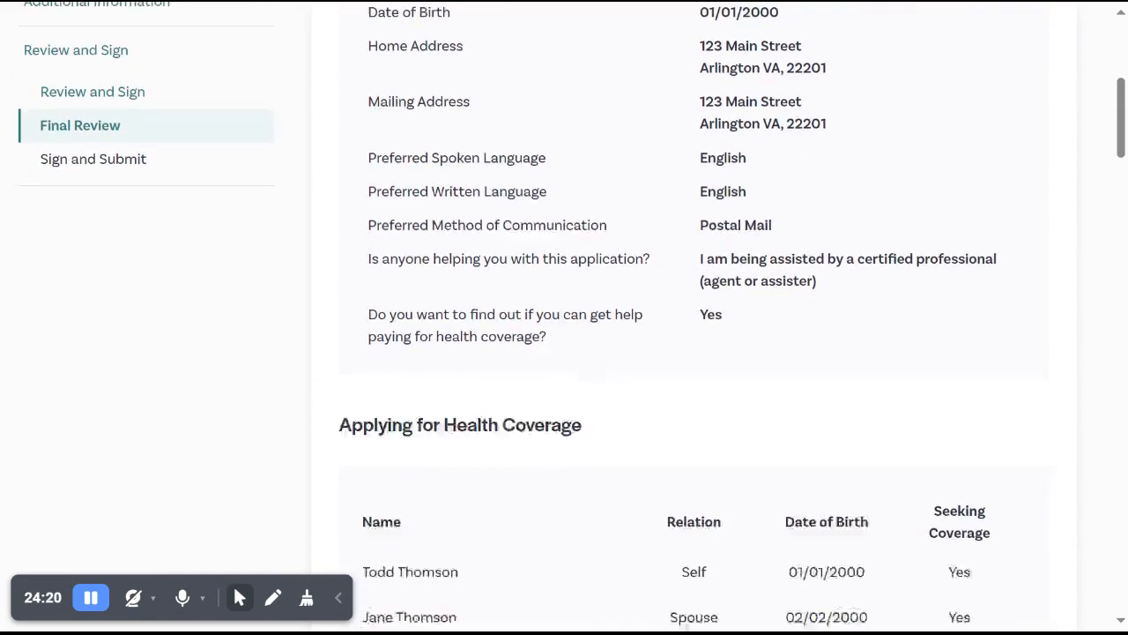
scroll(564, 317, "down", 3)
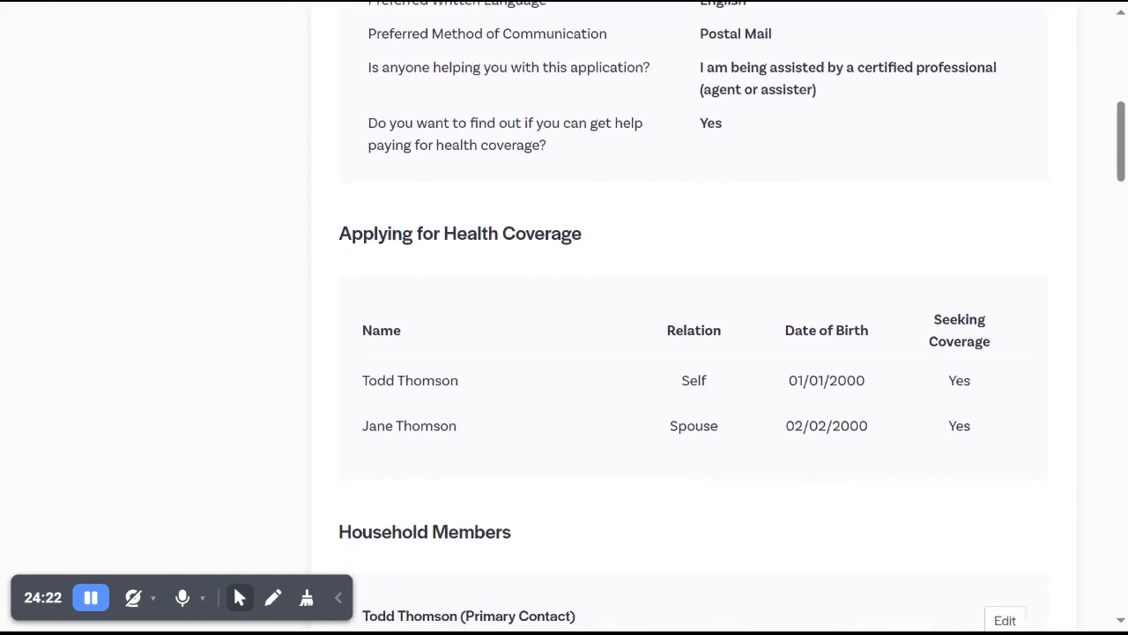
scroll(564, 317, "down", 4)
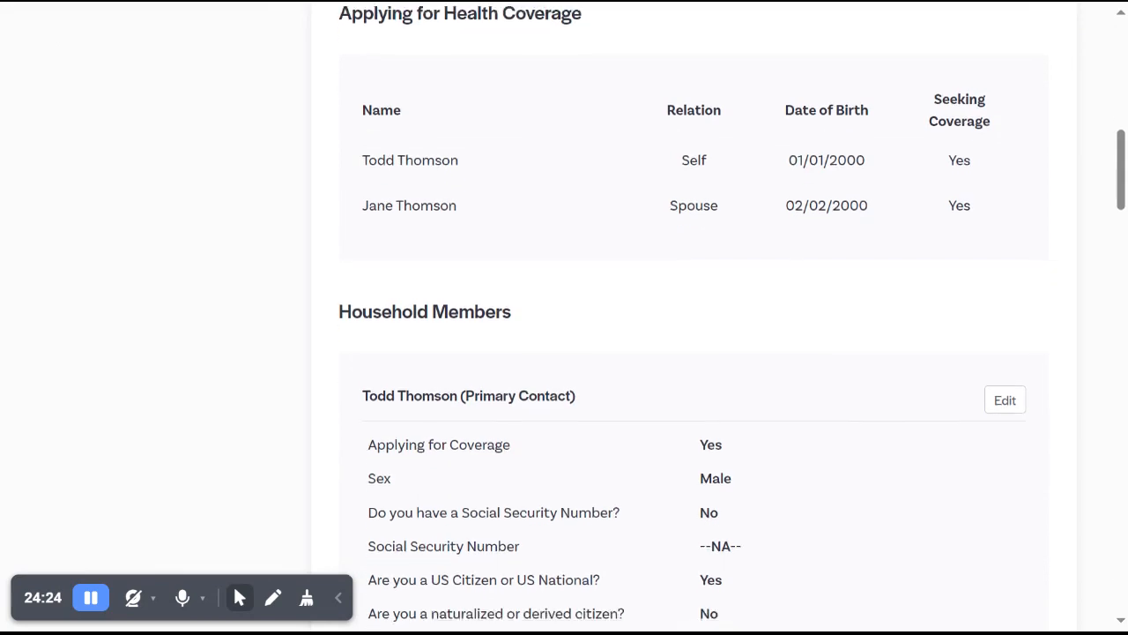
scroll(564, 318, "up", 8)
scroll(564, 317, "up", 10)
Review the household members' details, income and deductions, and additional coverage information through the end of Final Review.
scroll(564, 317, "down", 13)
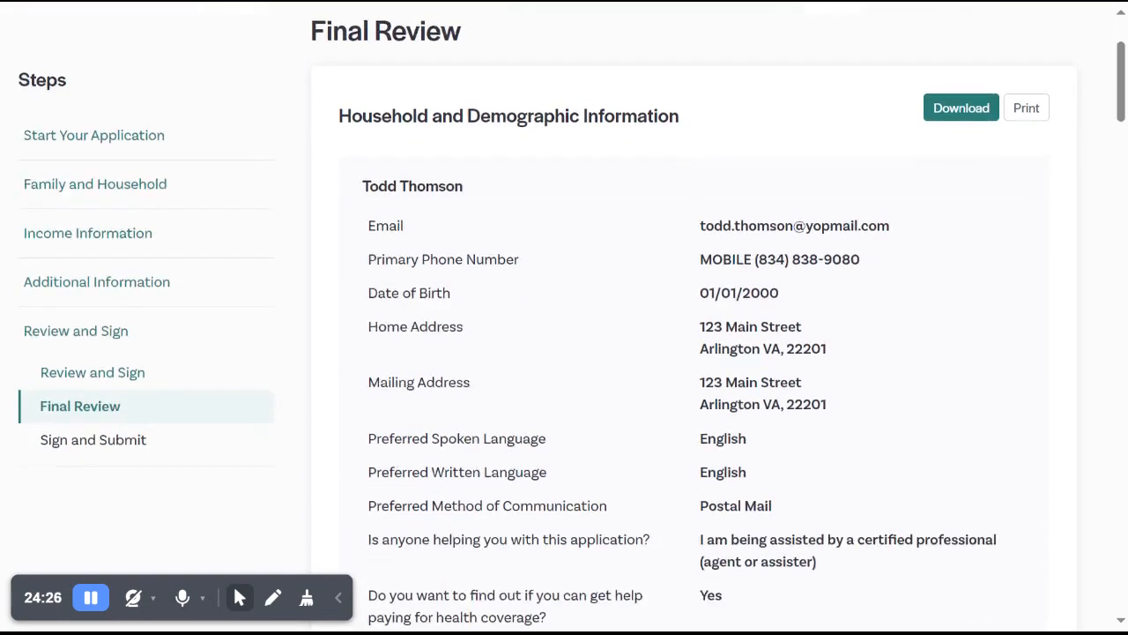
scroll(564, 317, "down", 3)
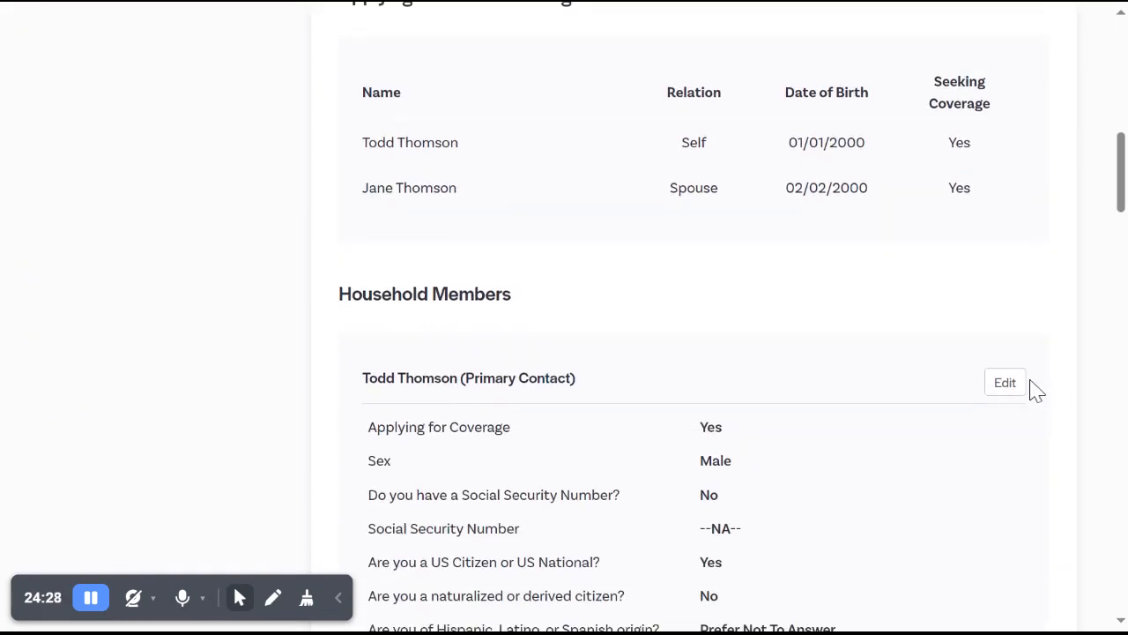
scroll(1070, 382, "down", 7)
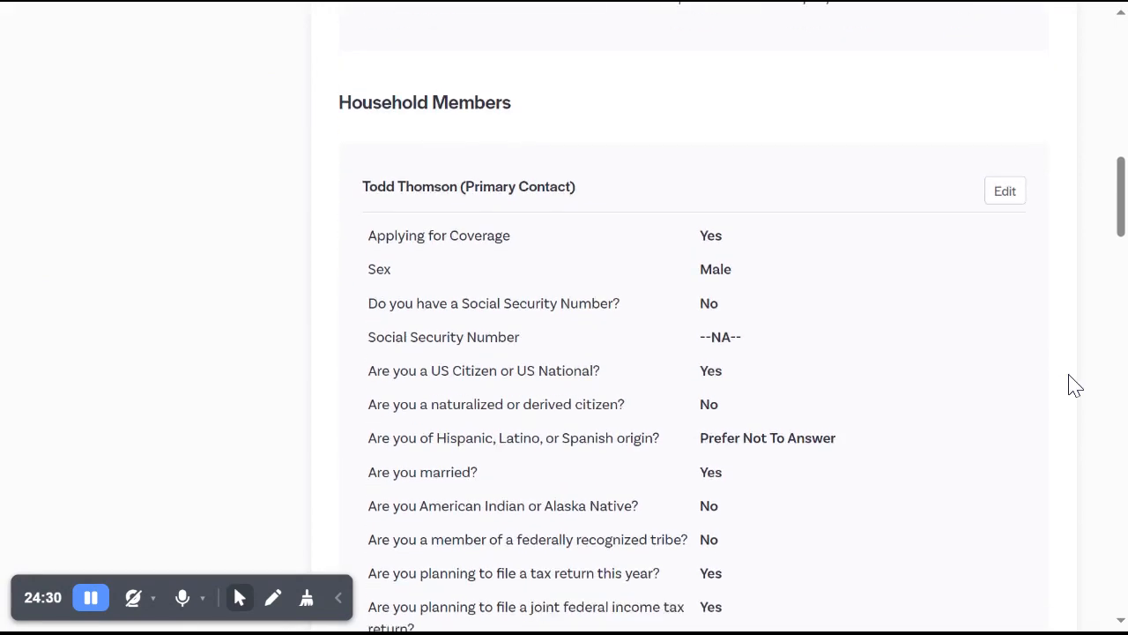
scroll(1070, 382, "down", 11)
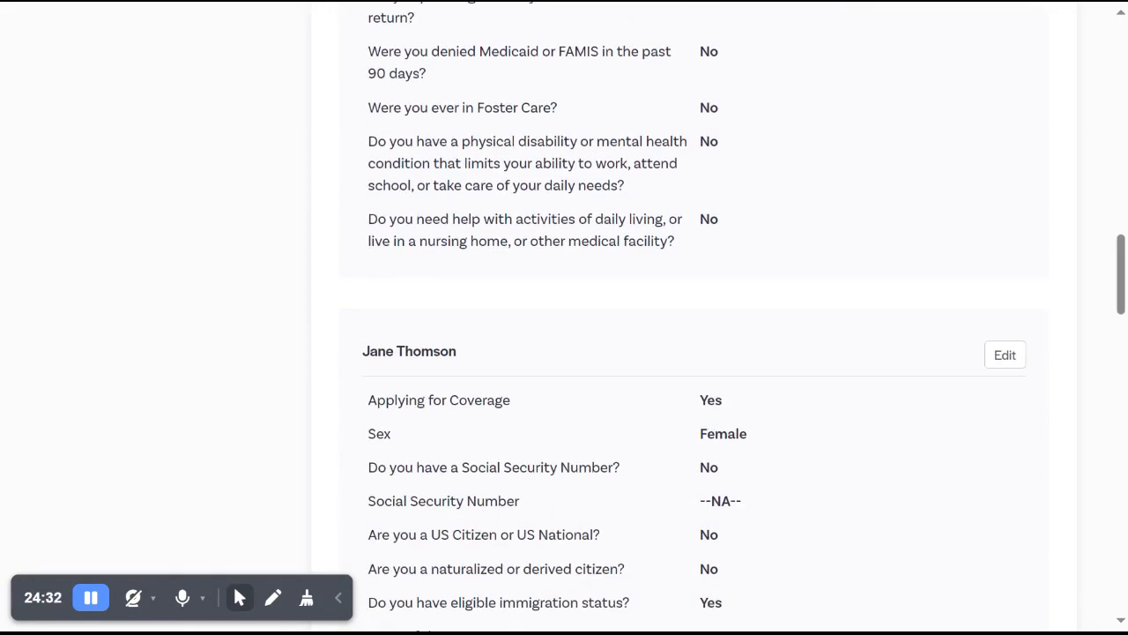
scroll(564, 317, "down", 9)
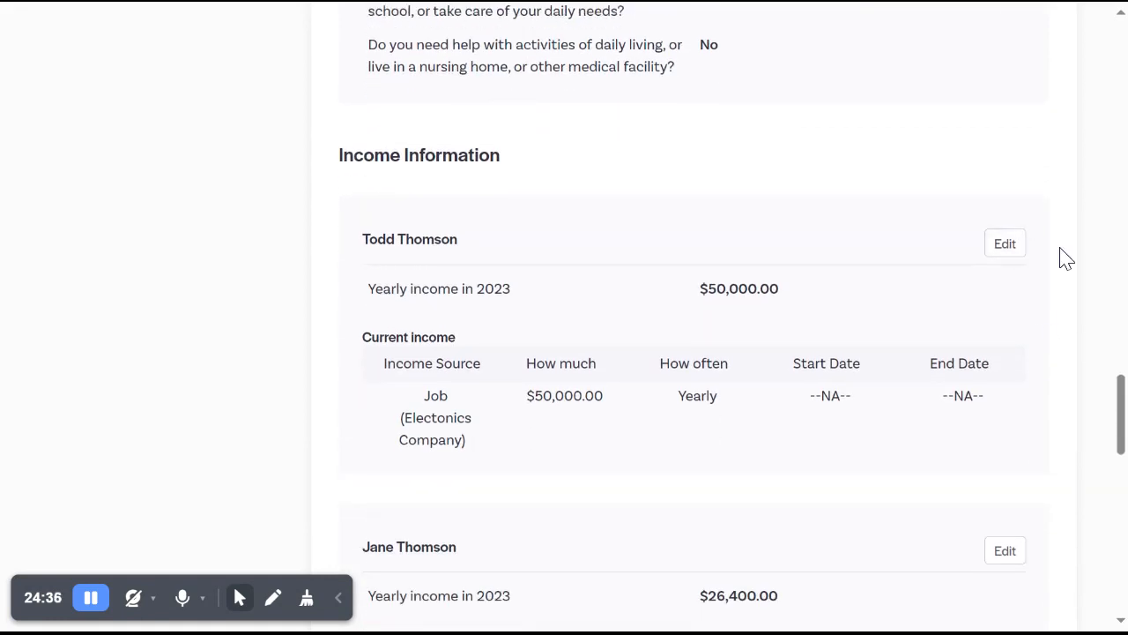
scroll(1065, 257, "down", 5)
scroll(1067, 259, "down", 5)
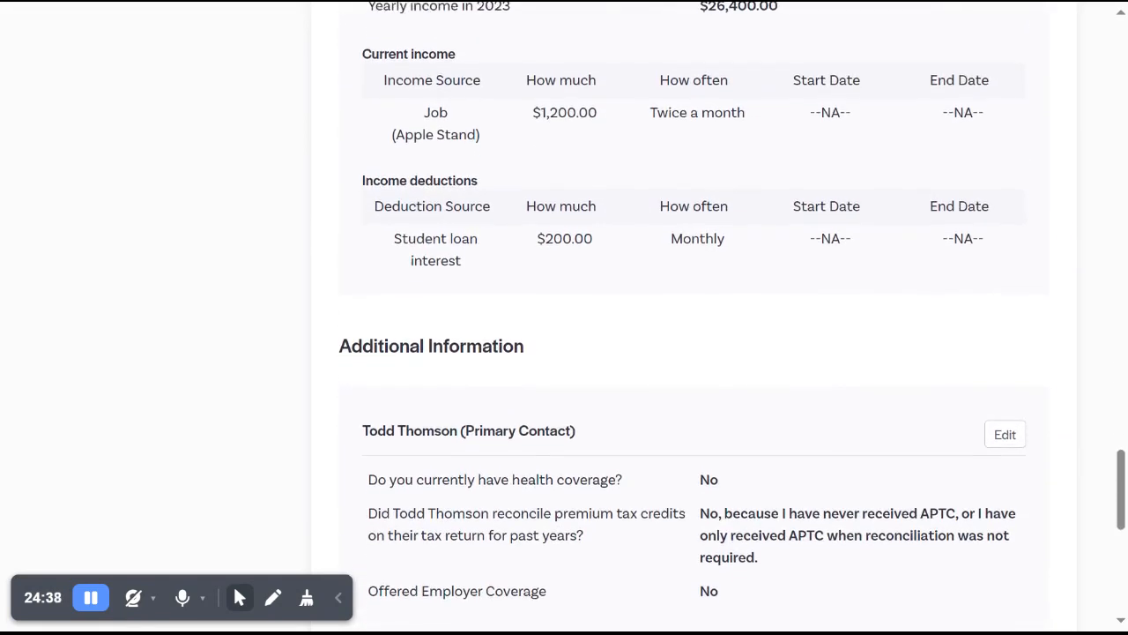
scroll(1006, 356, "down", 5)
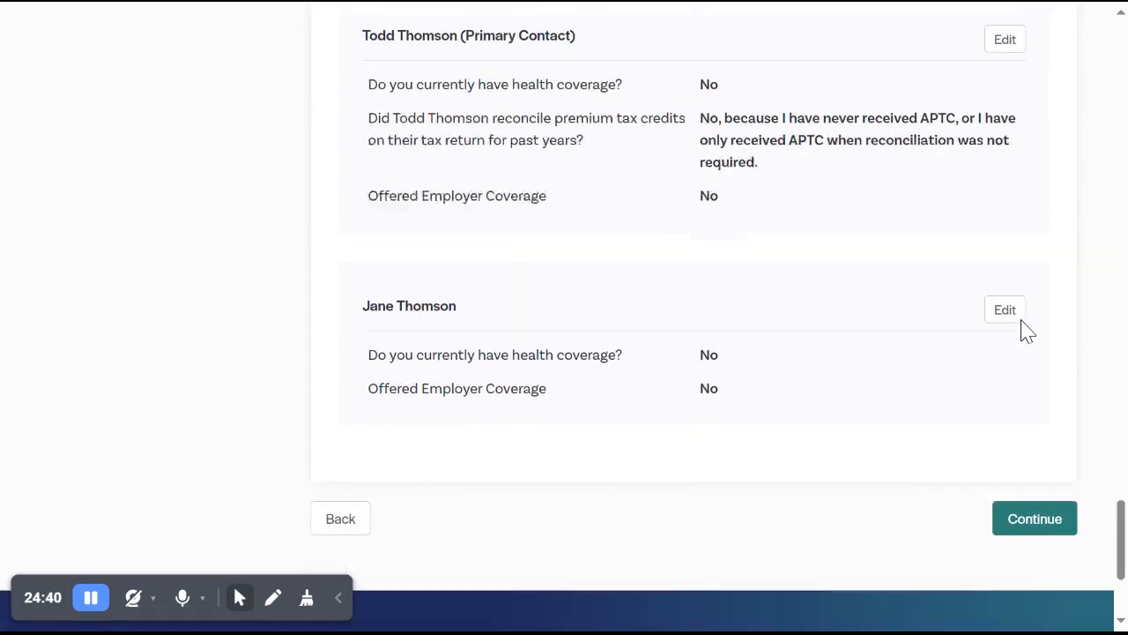
Continue from Final Review to identity verification, read its instructions and start the verification.
left_click(1032, 465)
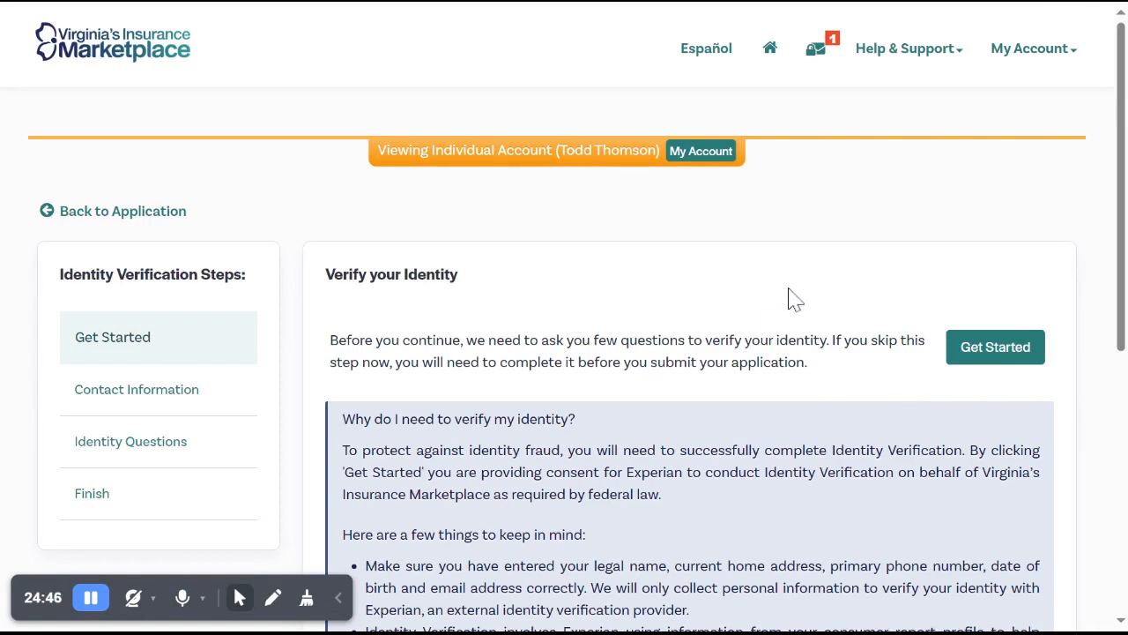
scroll(564, 353, "down", 1)
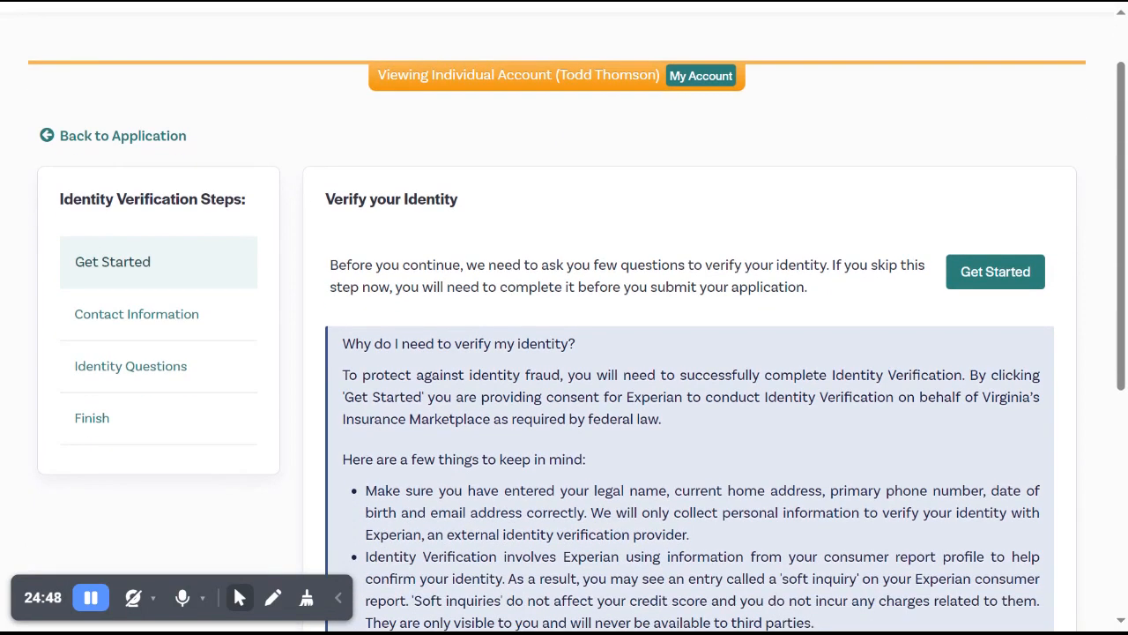
scroll(564, 353, "down", 1)
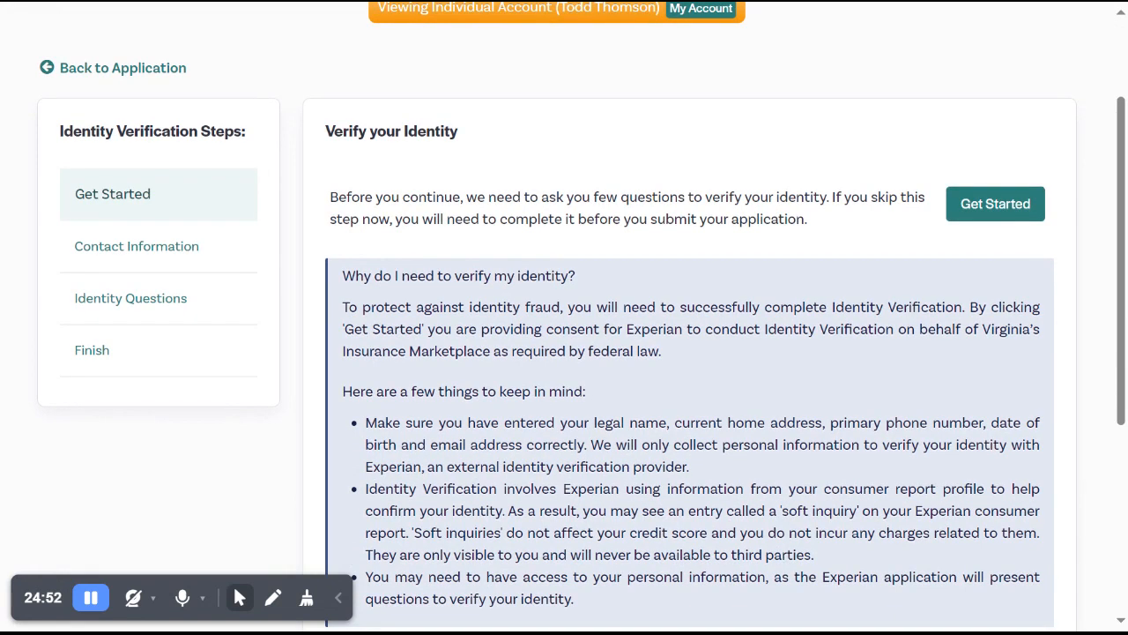
scroll(564, 353, "down", 1)
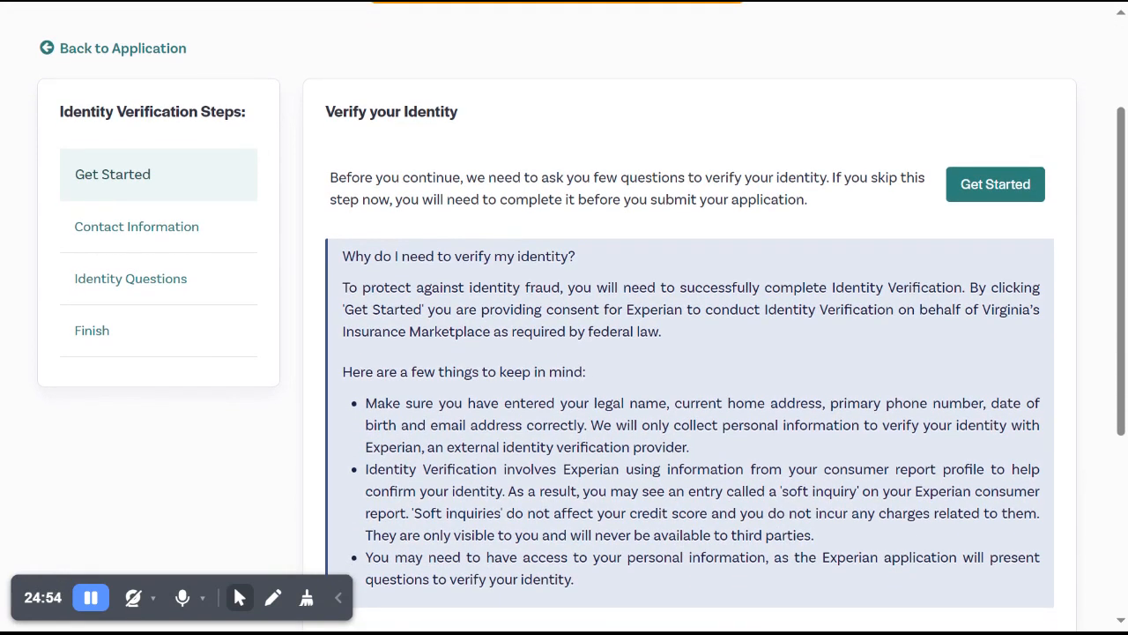
left_click(995, 186)
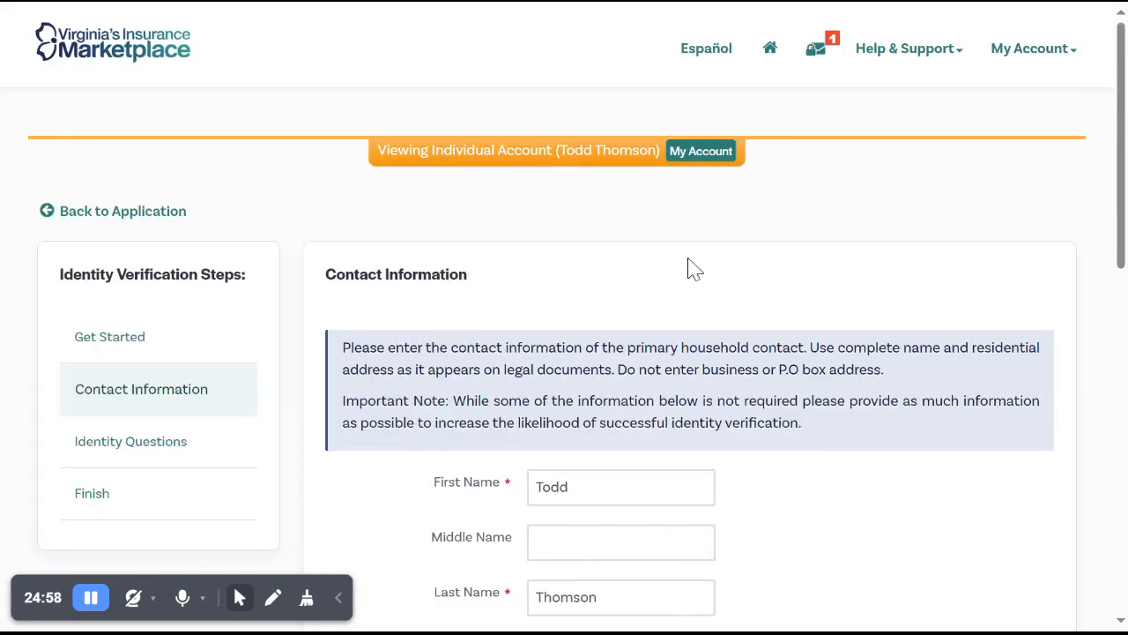
Fill in the primary contact's street address and city in the identity verification contact information.
scroll(688, 267, "down", 3)
scroll(692, 268, "down", 3)
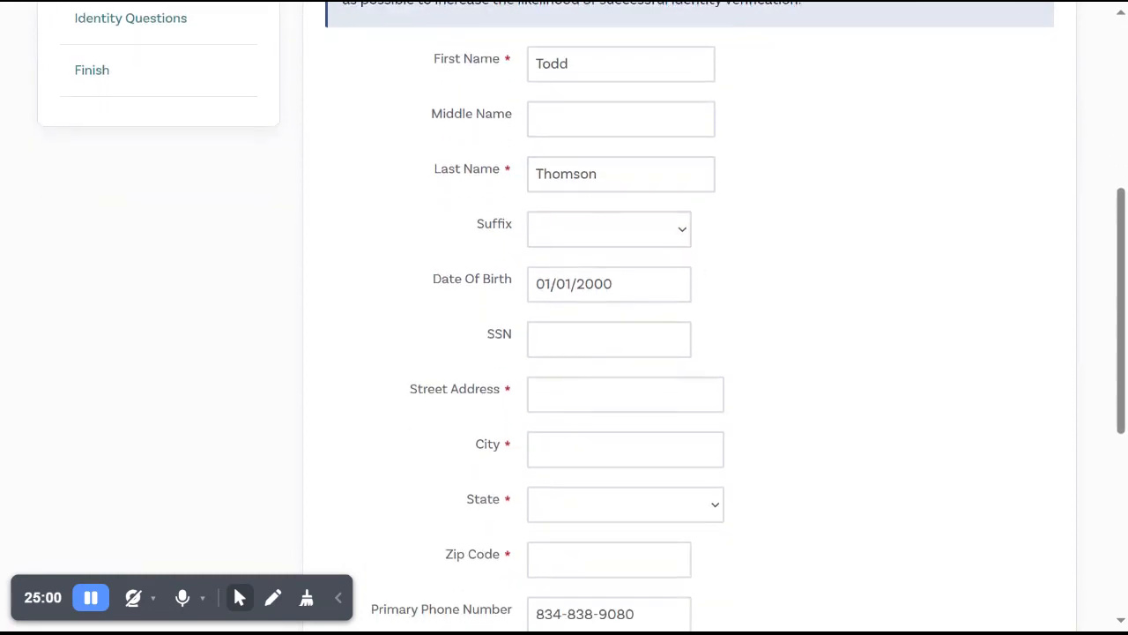
left_click(625, 395)
type("123 Main St")
key("Tab")
type("Arlin")
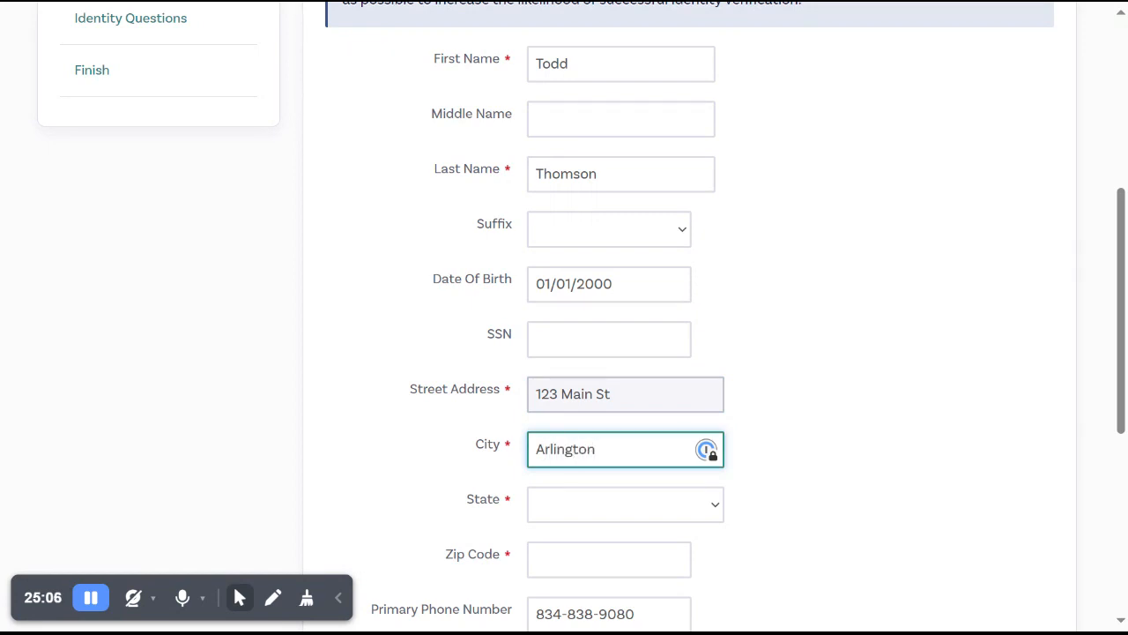
Select Virginia as the state, enter the contact's ZIP code and submit the contact information for verification.
key("Tab")
type("vi")
key("Tab")
type("2220")
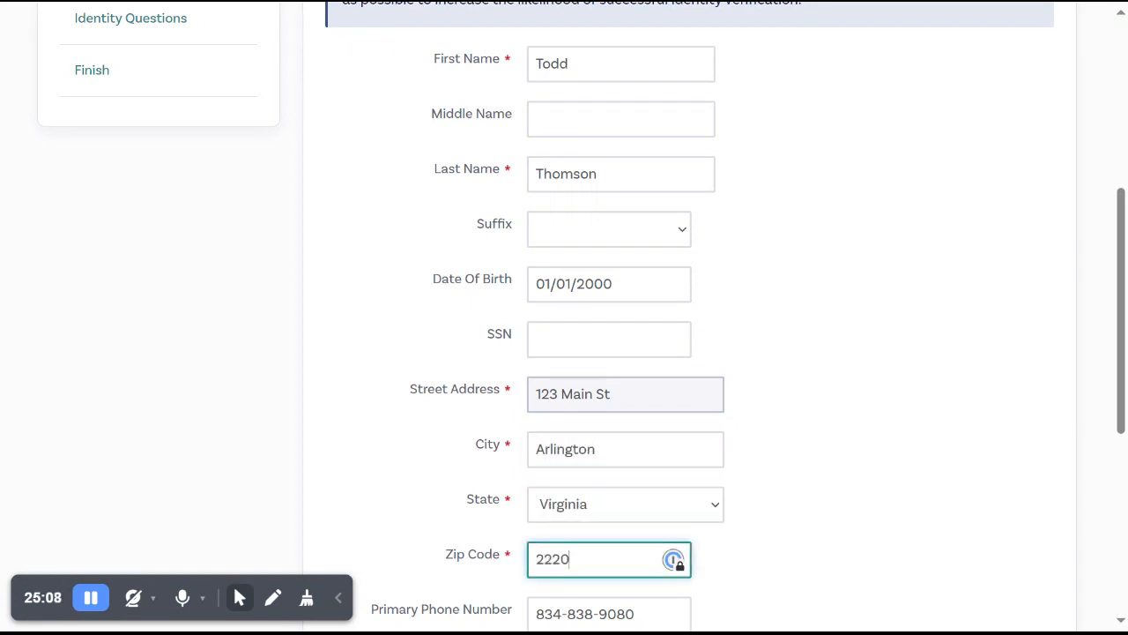
type("1")
scroll(952, 372, "down", 4)
left_click(976, 374)
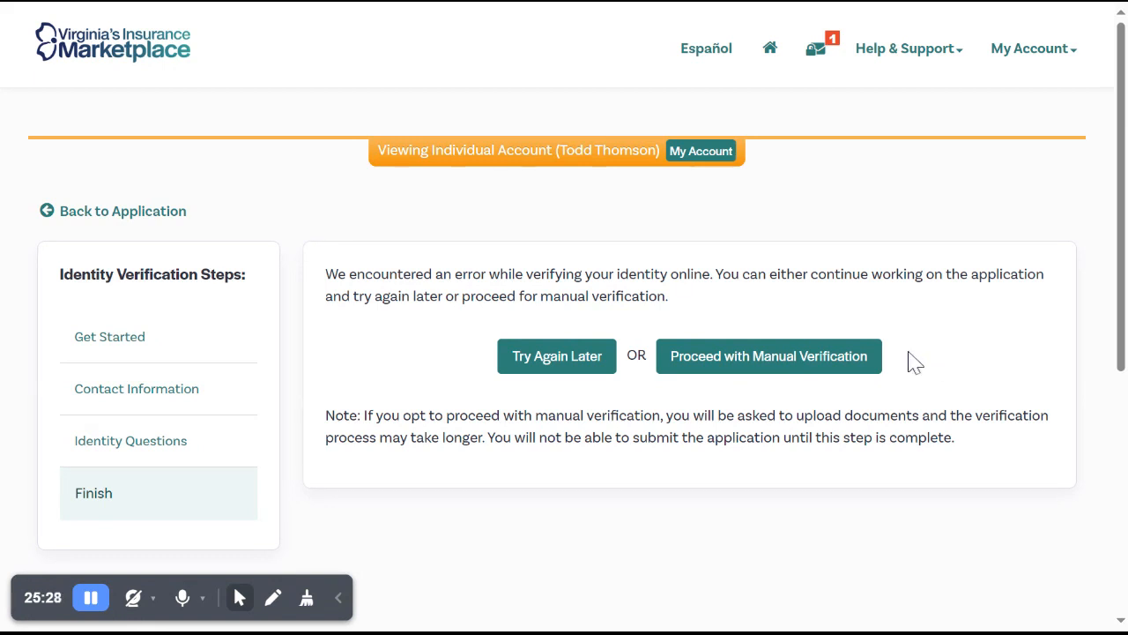
Proceed with manual verification and choose Driver's License as the document type.
left_click(837, 374)
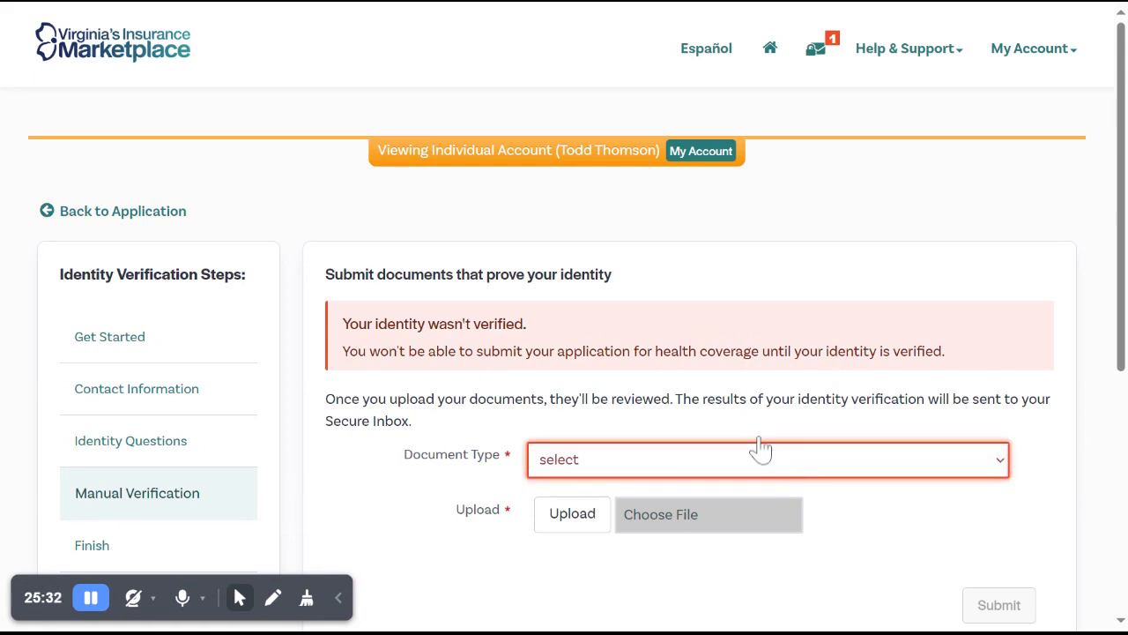
left_click(573, 121)
Try to submit the Virginia's Insurance Marketplace file as the driver's license document.
left_click(562, 514)
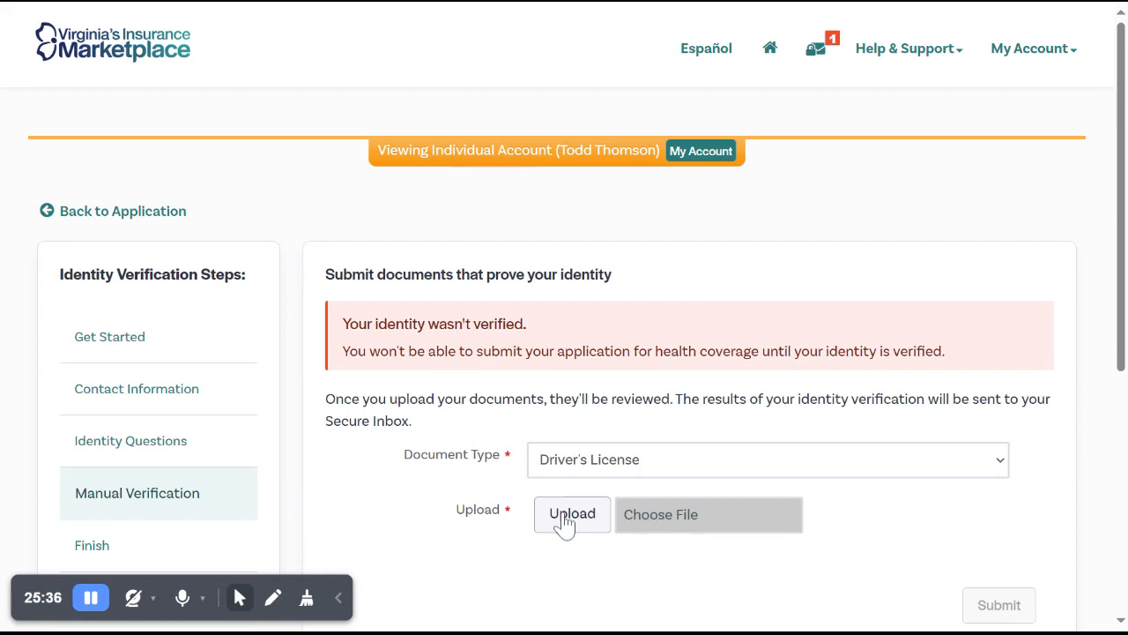
double_click(232, 138)
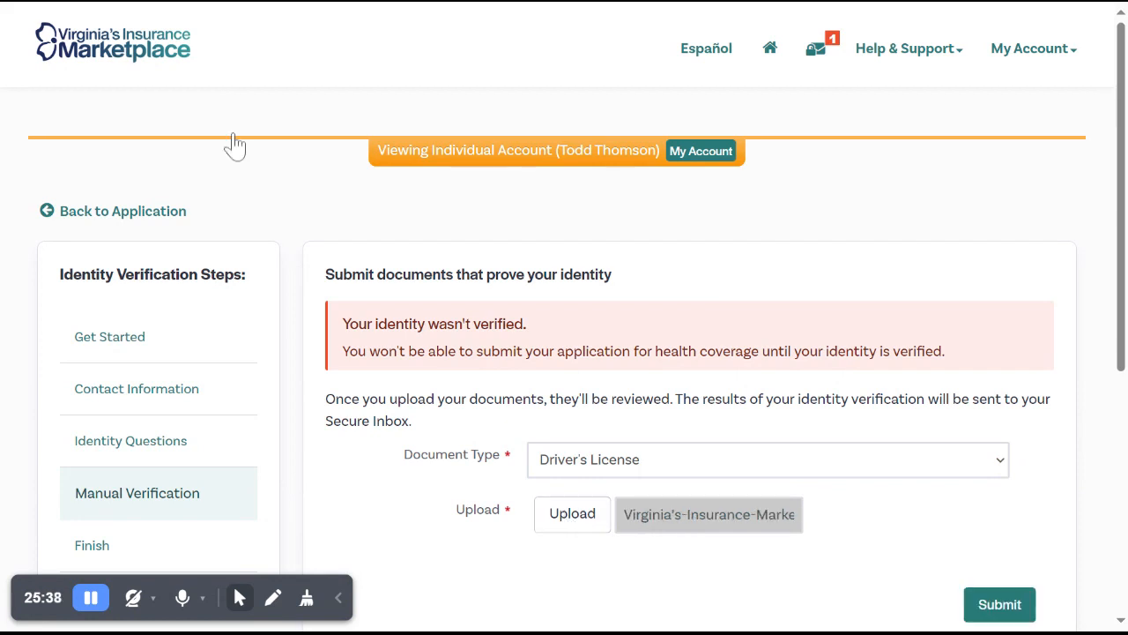
scroll(926, 388, "down", 2)
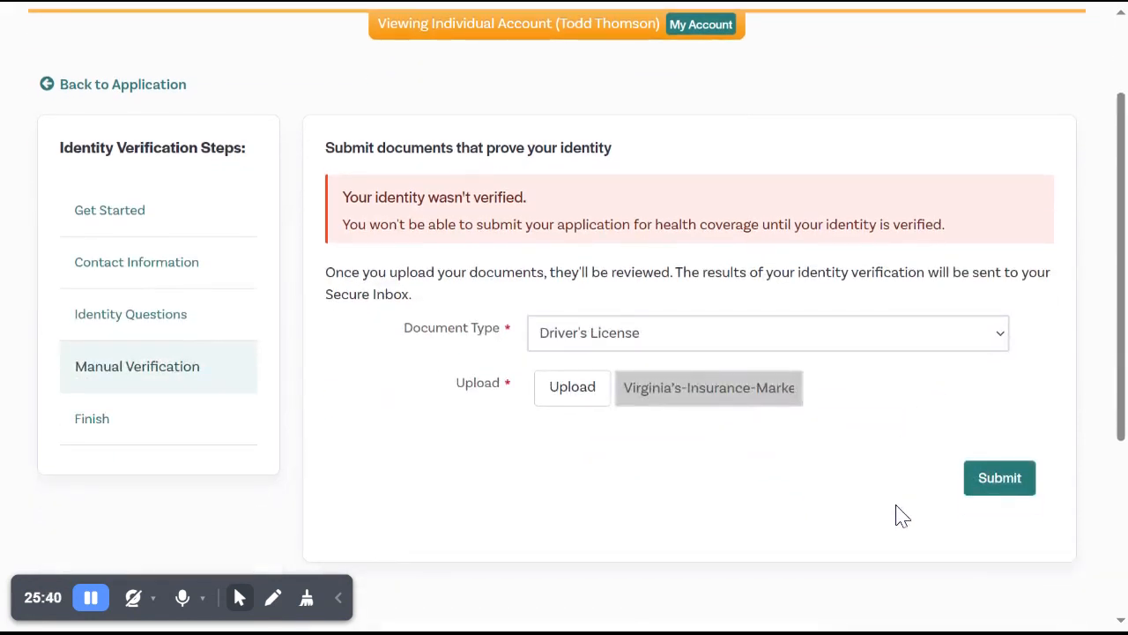
left_click(1005, 477)
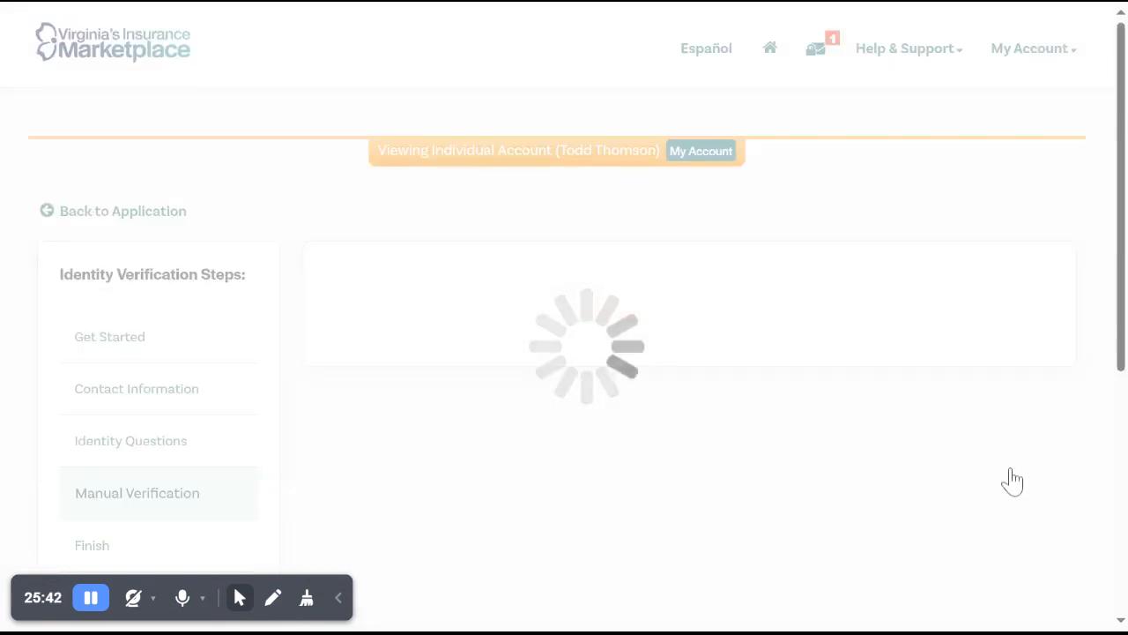
scroll(803, 397, "down", 2)
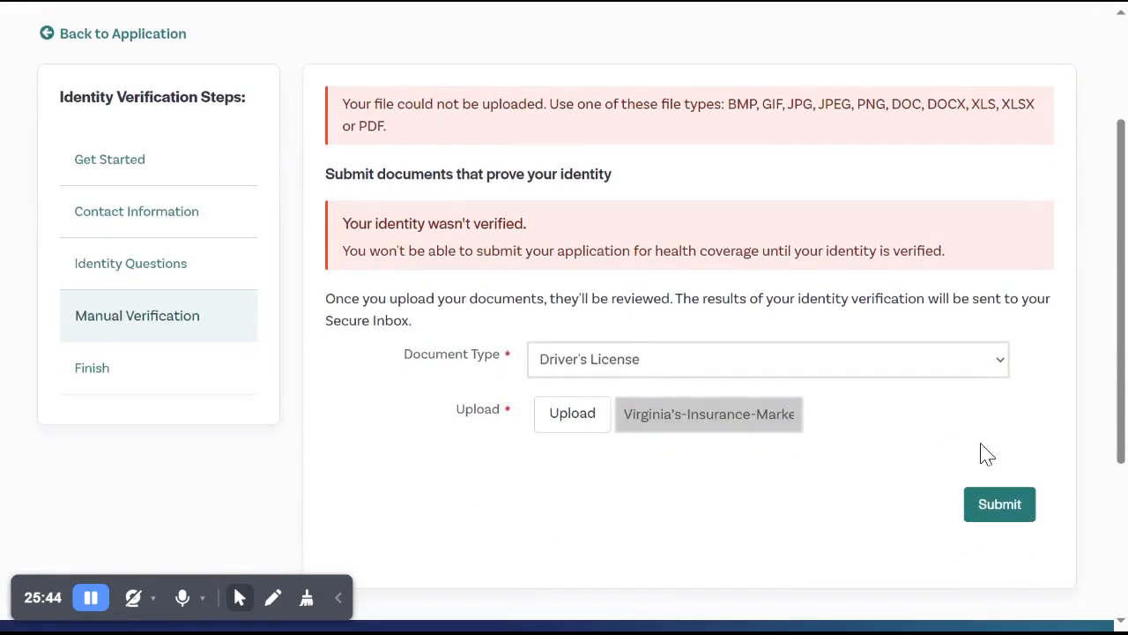
left_click(1012, 504)
scroll(680, 423, "down", 2)
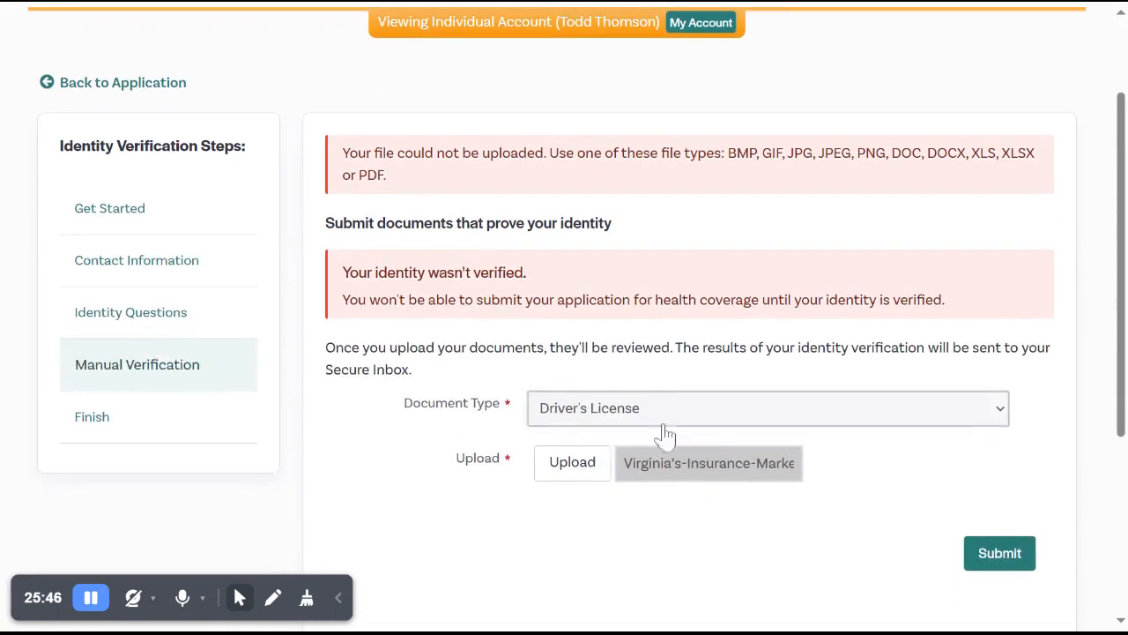
Replace the uploaded file with agent.png and submit it as the driver's license document.
left_click(588, 464)
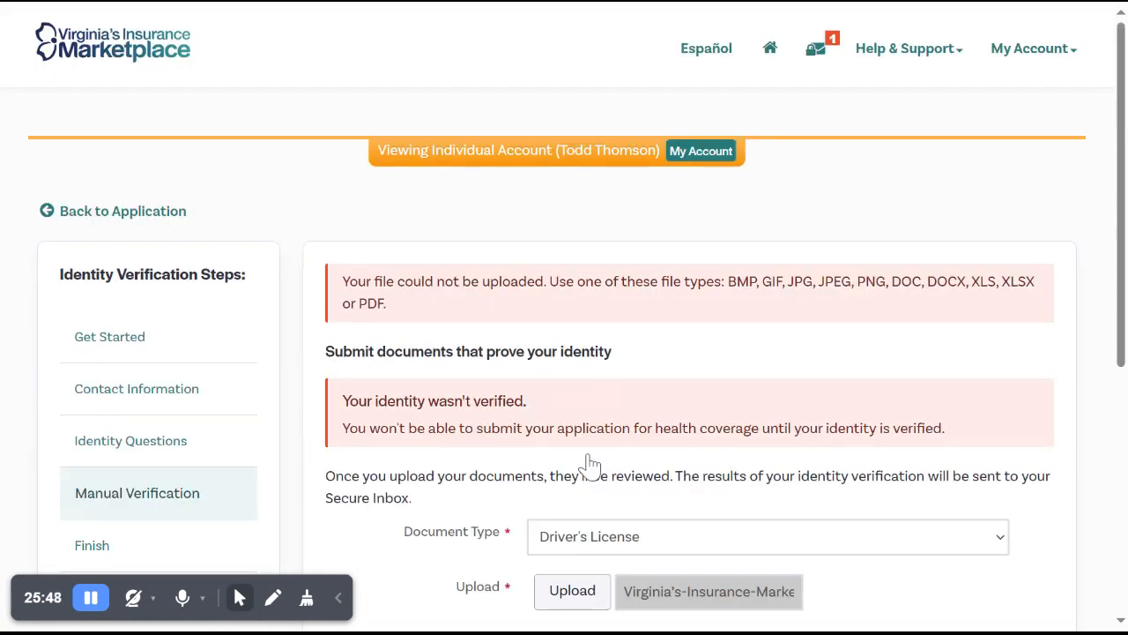
scroll(625, 408, "down", 4)
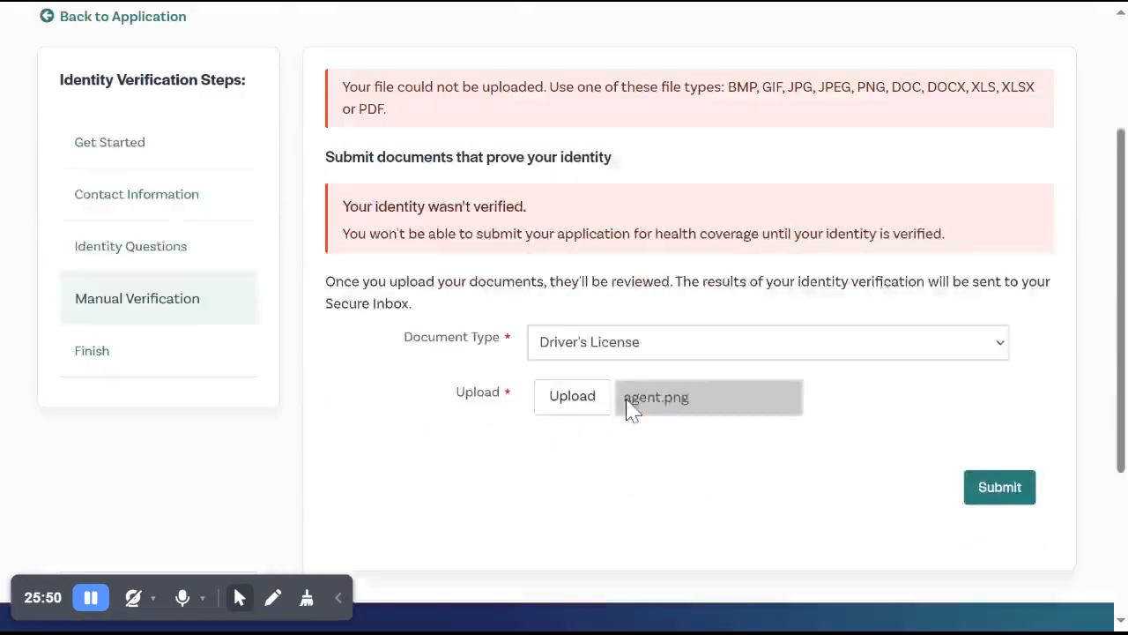
left_click(1000, 349)
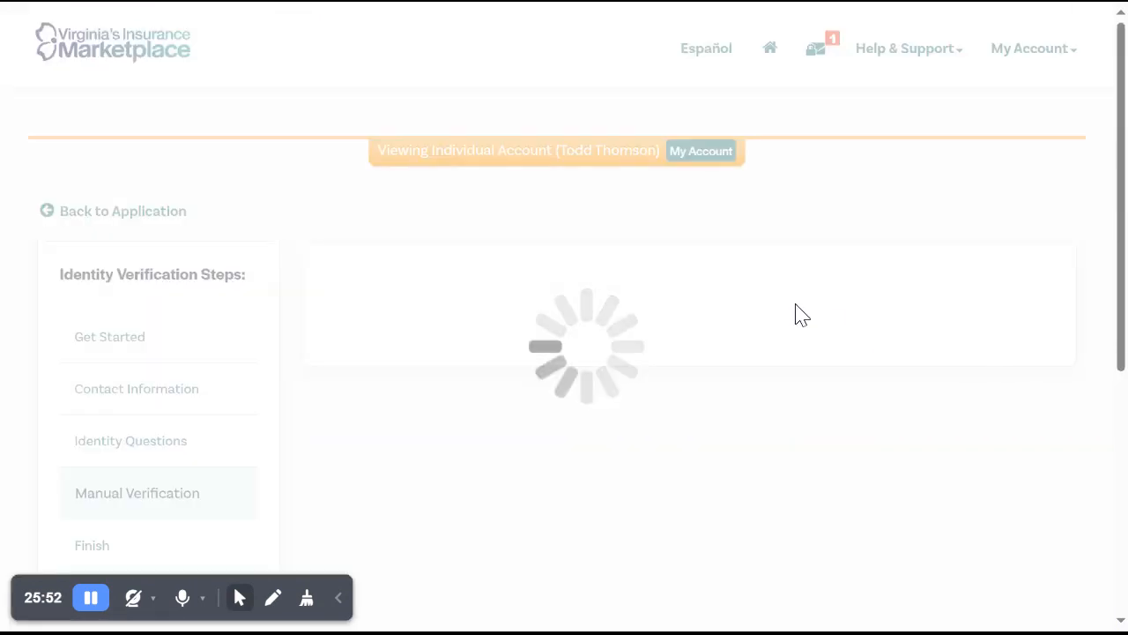
scroll(747, 319, "down", 5)
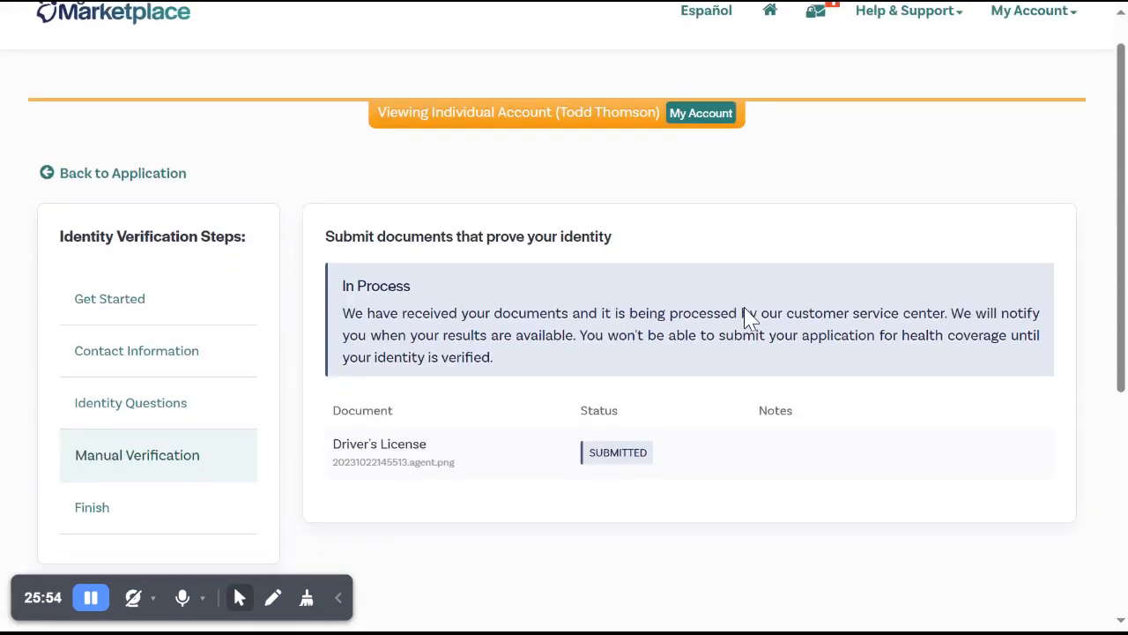
Return from identity verification to the application and proceed through the additional information summary and Review and Sign introduction.
scroll(564, 318, "up", 3)
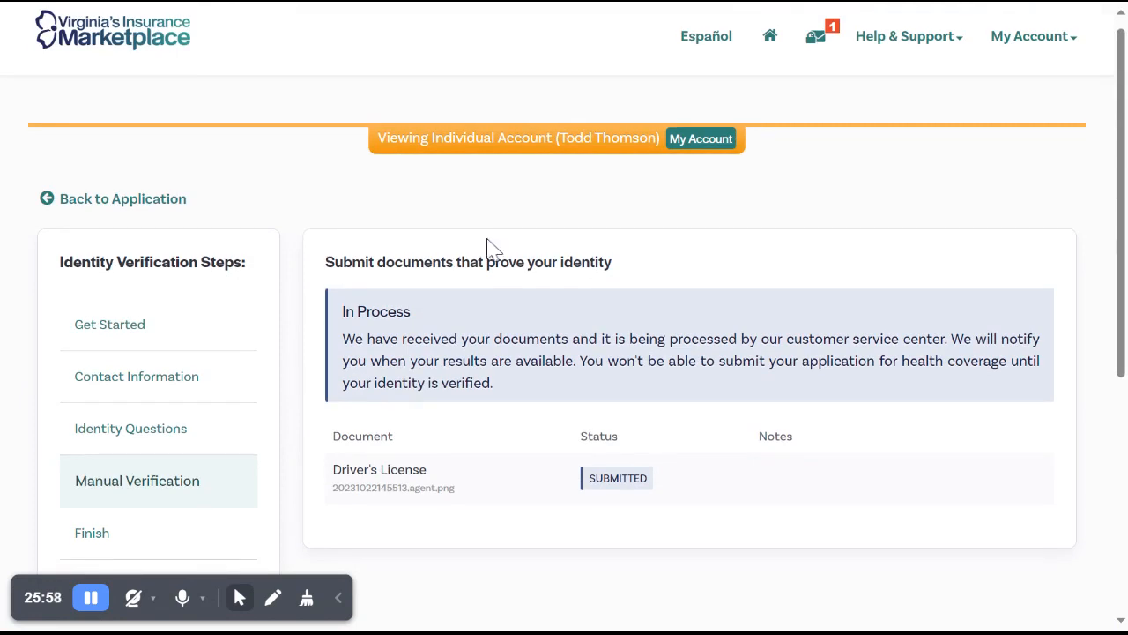
left_click(172, 218)
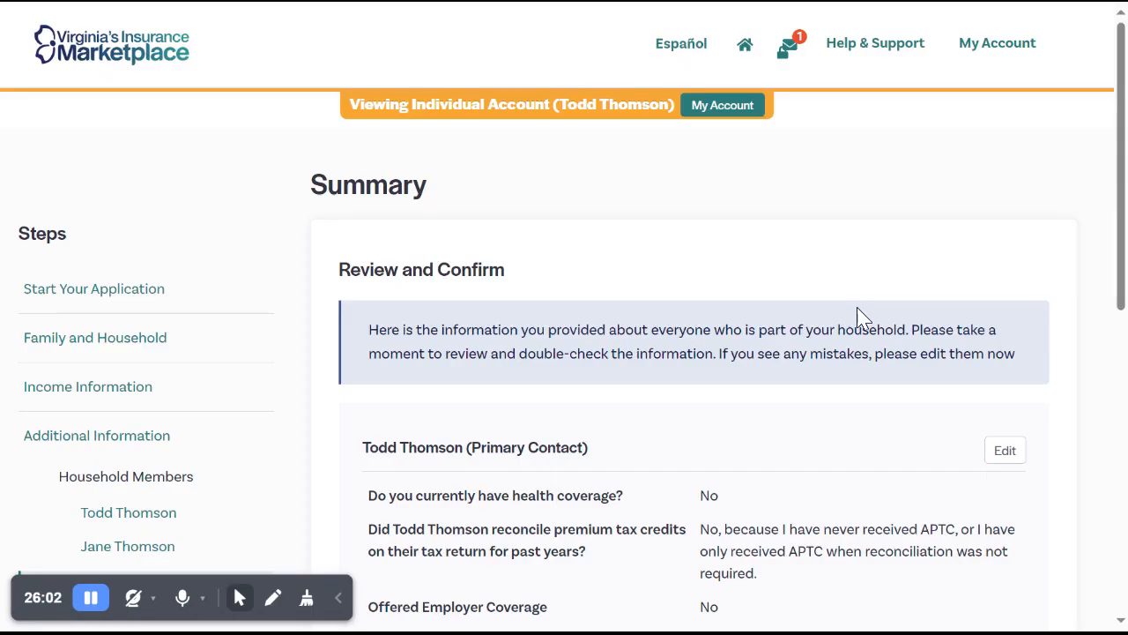
scroll(862, 317, "down", 5)
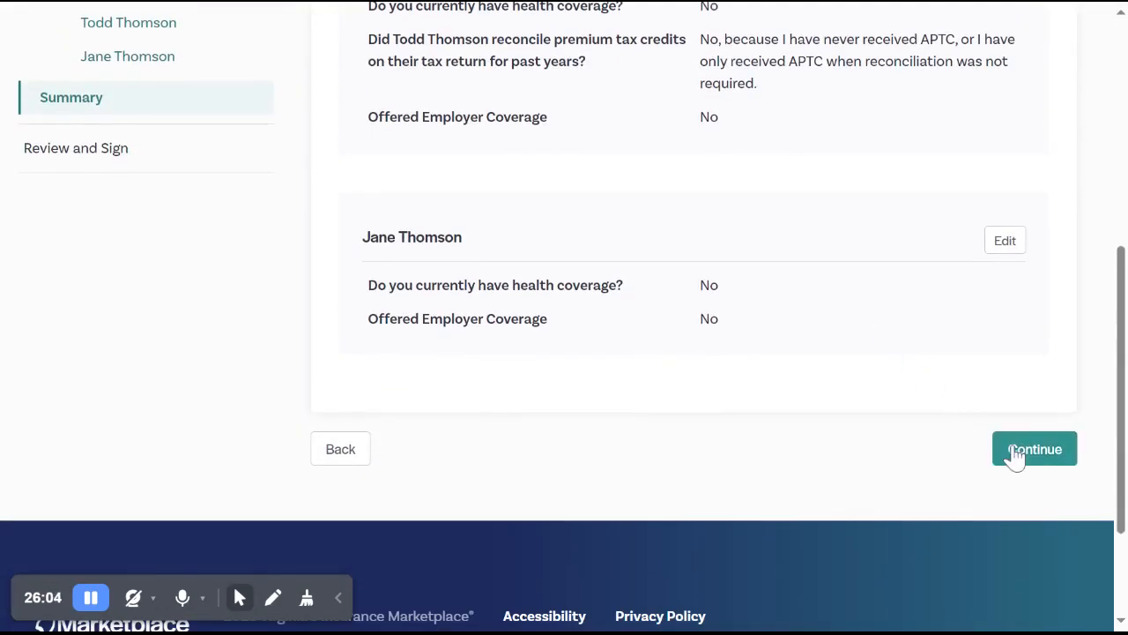
left_click(1015, 454)
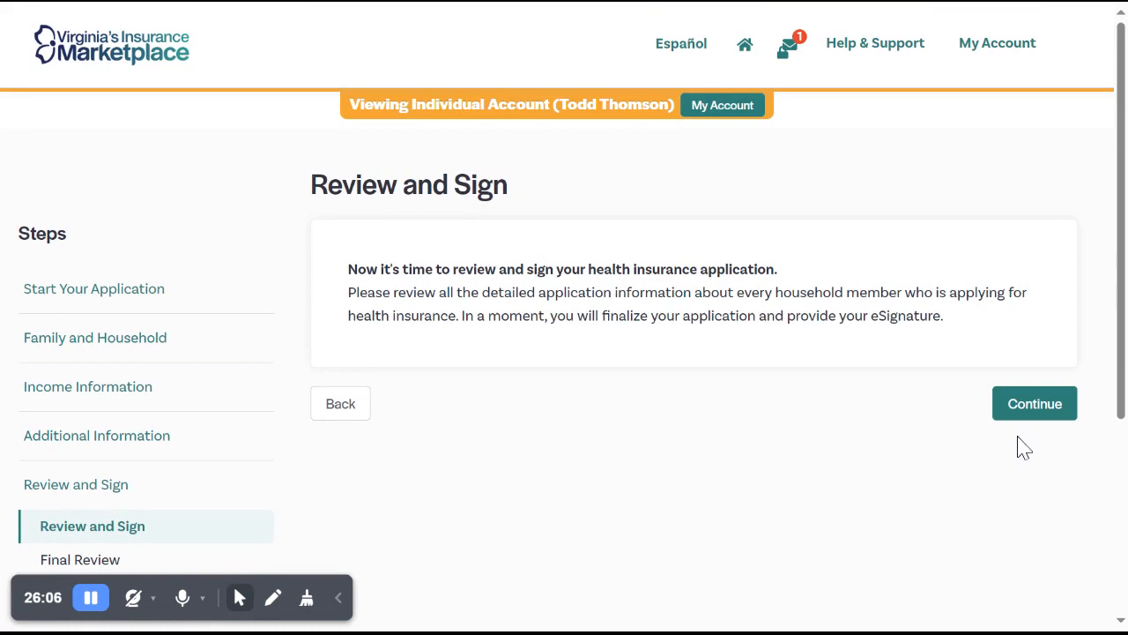
left_click(1043, 411)
Skim Final Review to its end and try to continue on to signing the application.
scroll(1042, 413, "down", 10)
scroll(1041, 412, "down", 20)
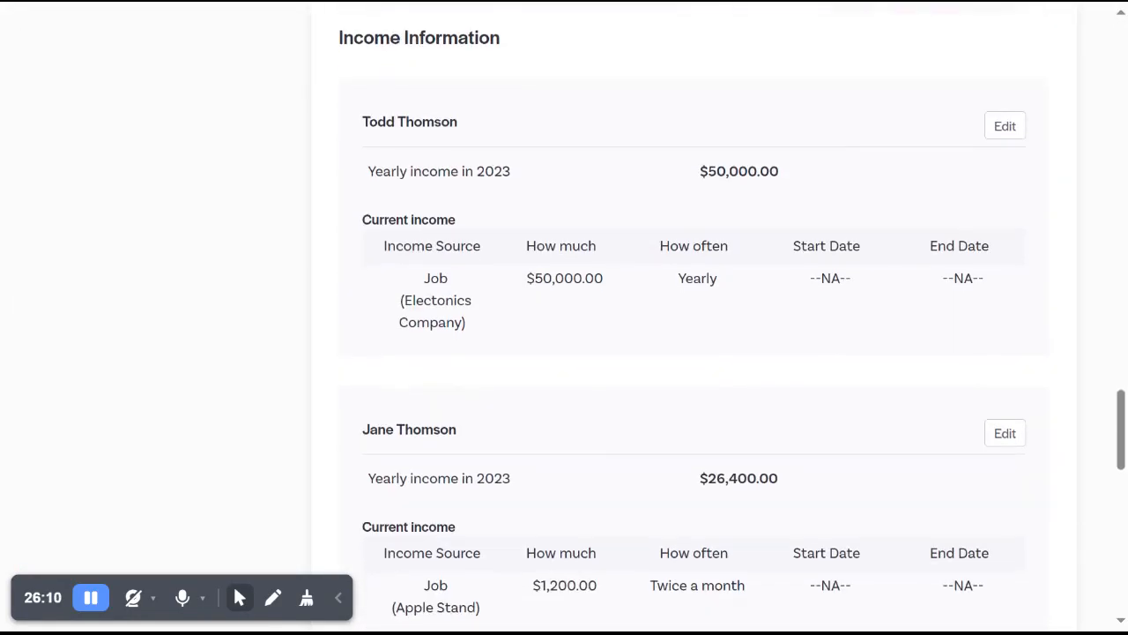
scroll(1030, 476, "down", 10)
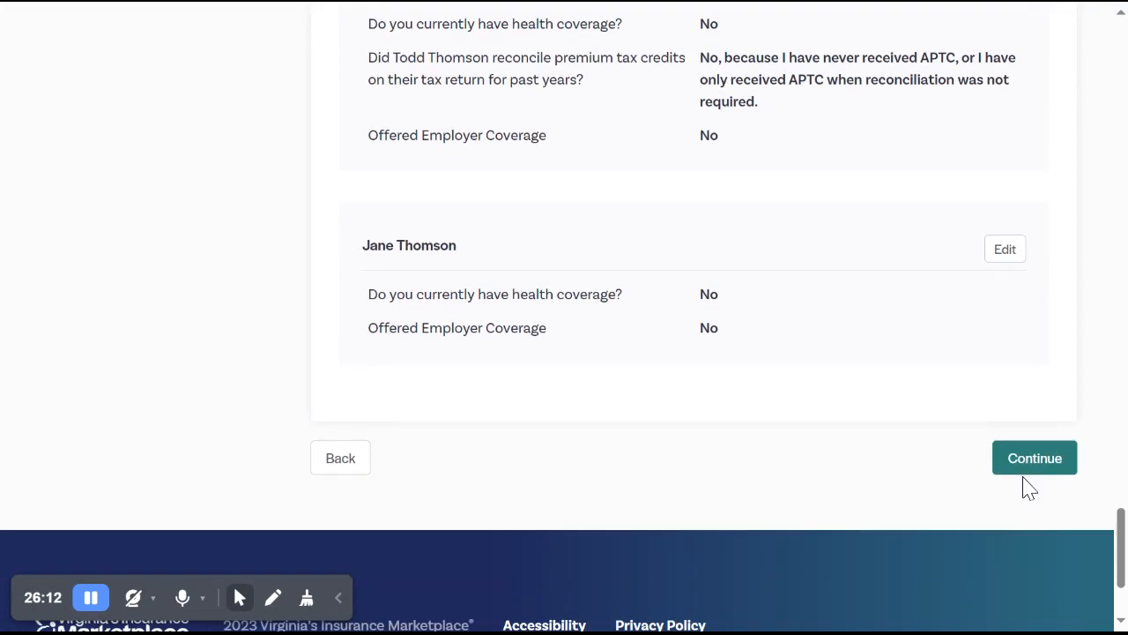
left_click(1030, 464)
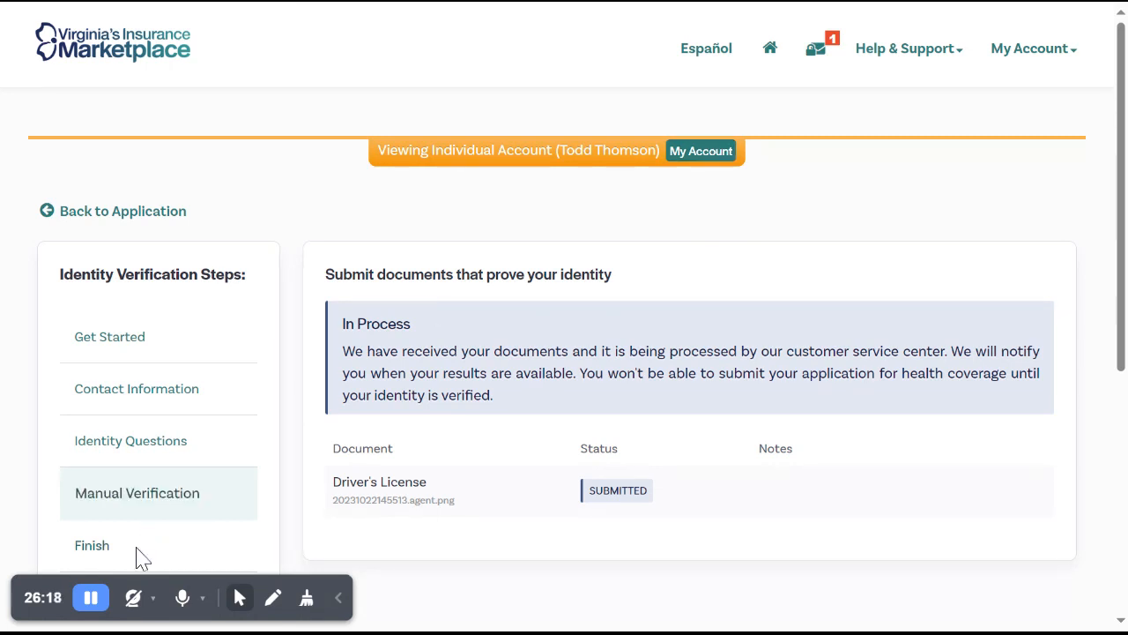
Go back to the application summary and advance through the Review and Sign introduction to Final Review.
left_click(90, 599)
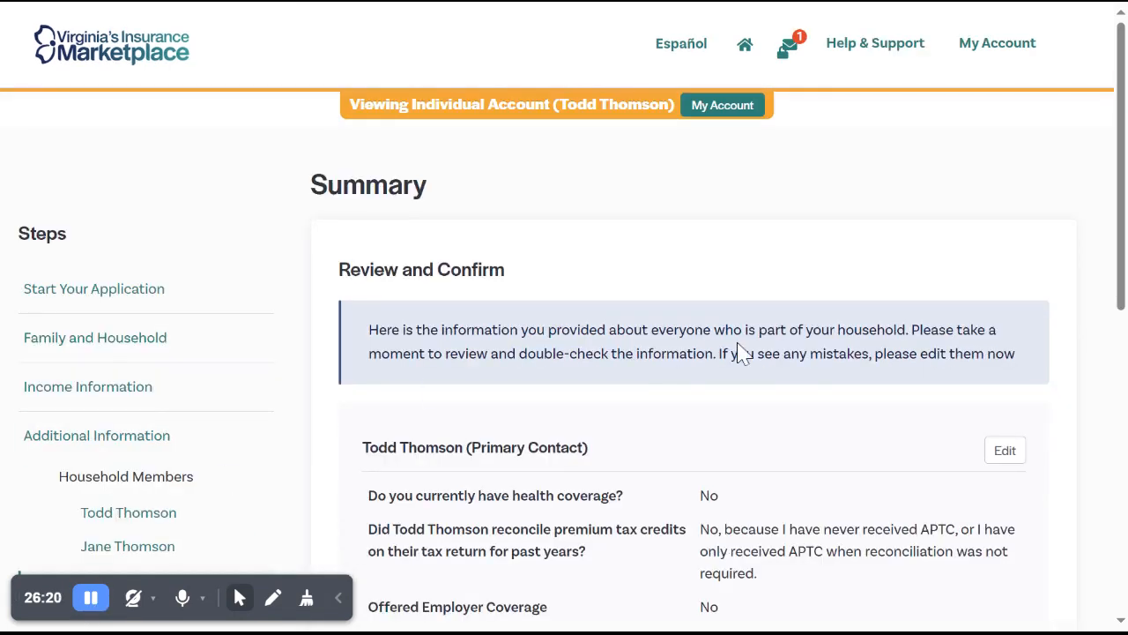
scroll(831, 307, "down", 5)
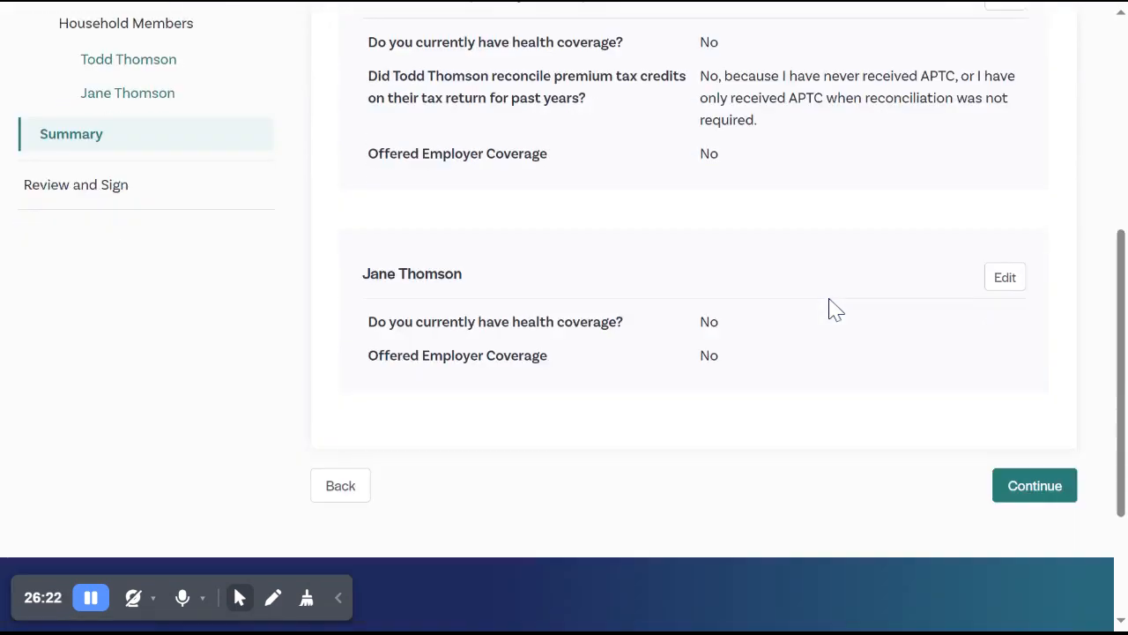
left_click(1034, 440)
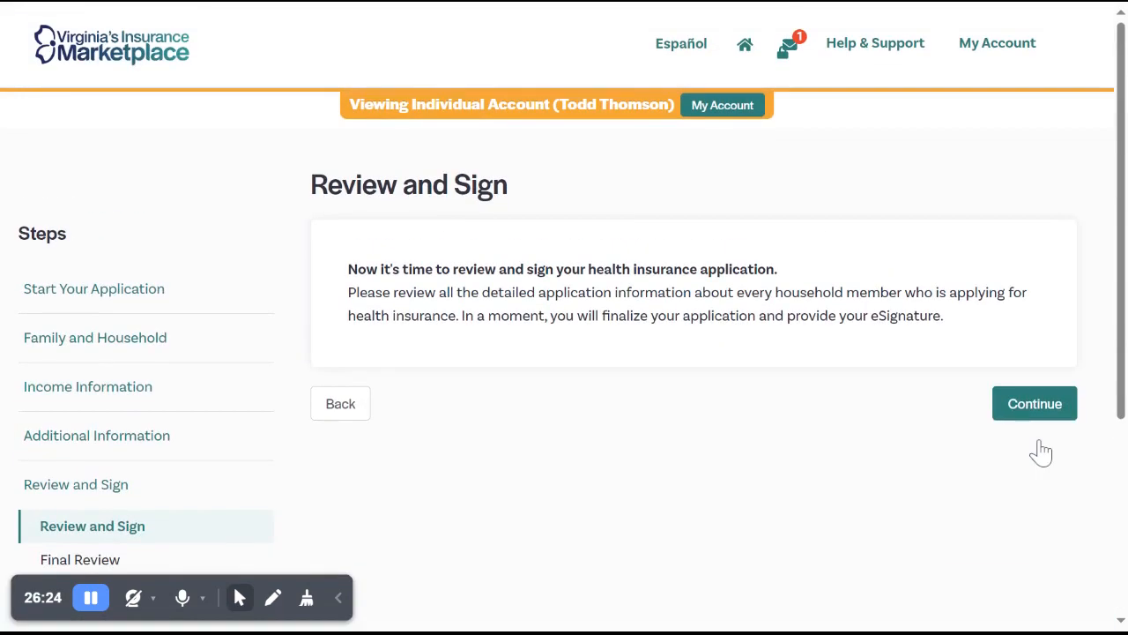
left_click(1027, 414)
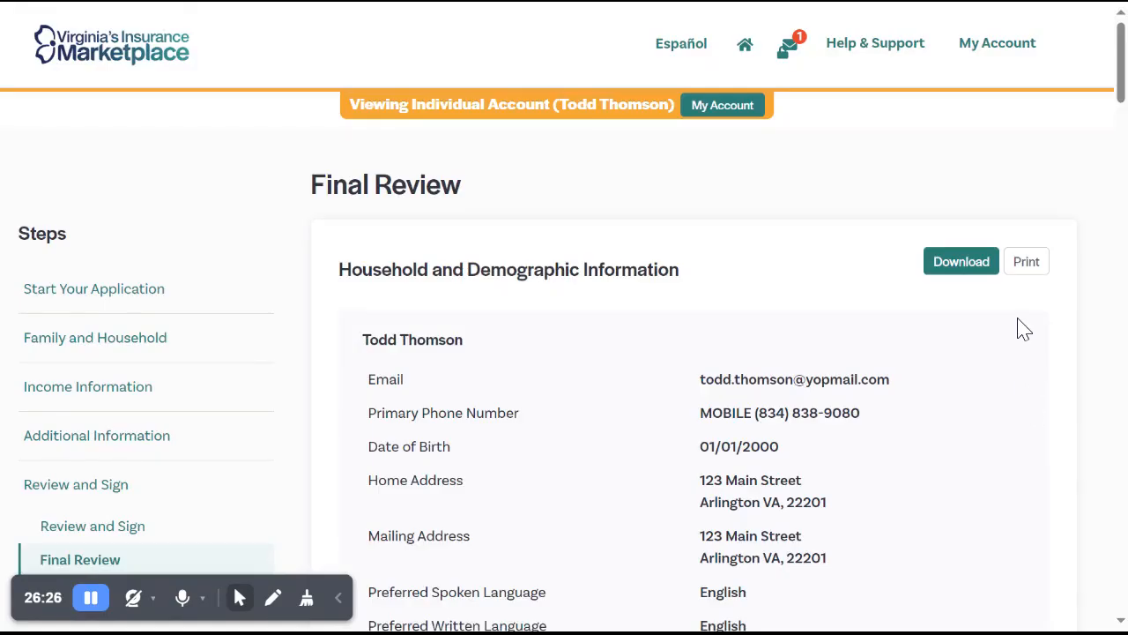
Look over the household, income and additional information in Final Review, then continue to Sign and Submit.
scroll(1015, 318, "down", 10)
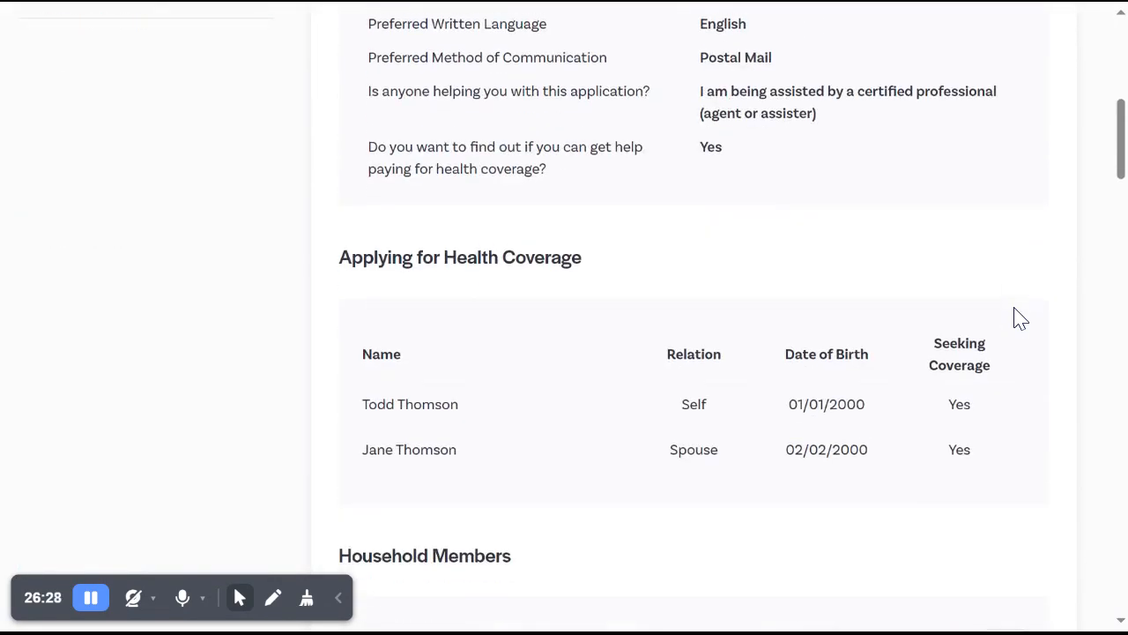
scroll(705, 318, "down", 15)
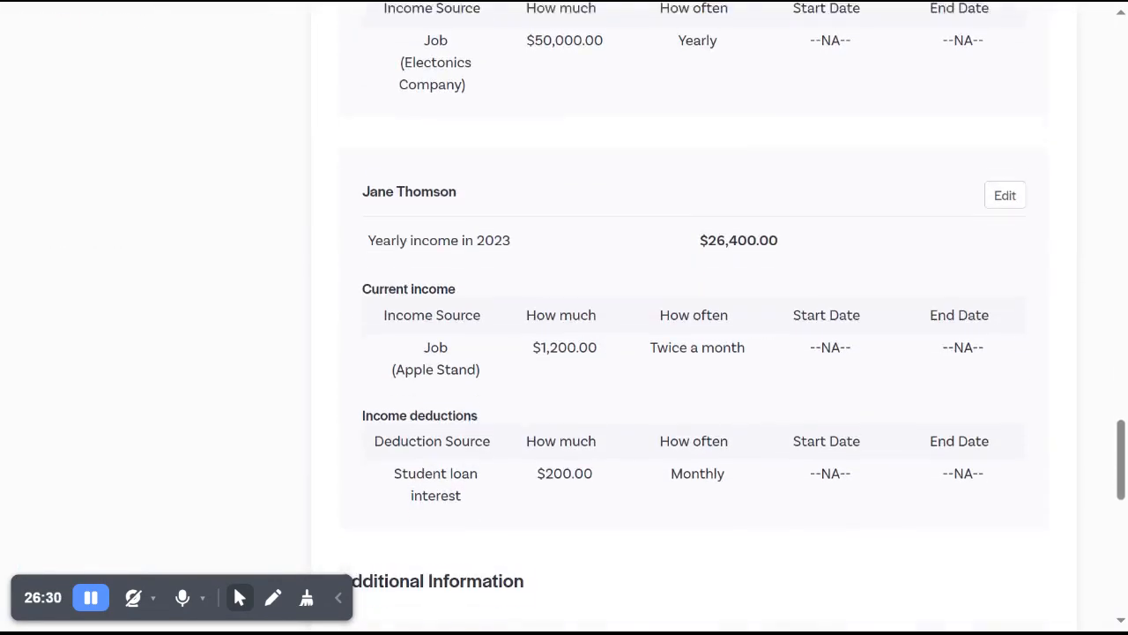
scroll(1010, 494, "down", 5)
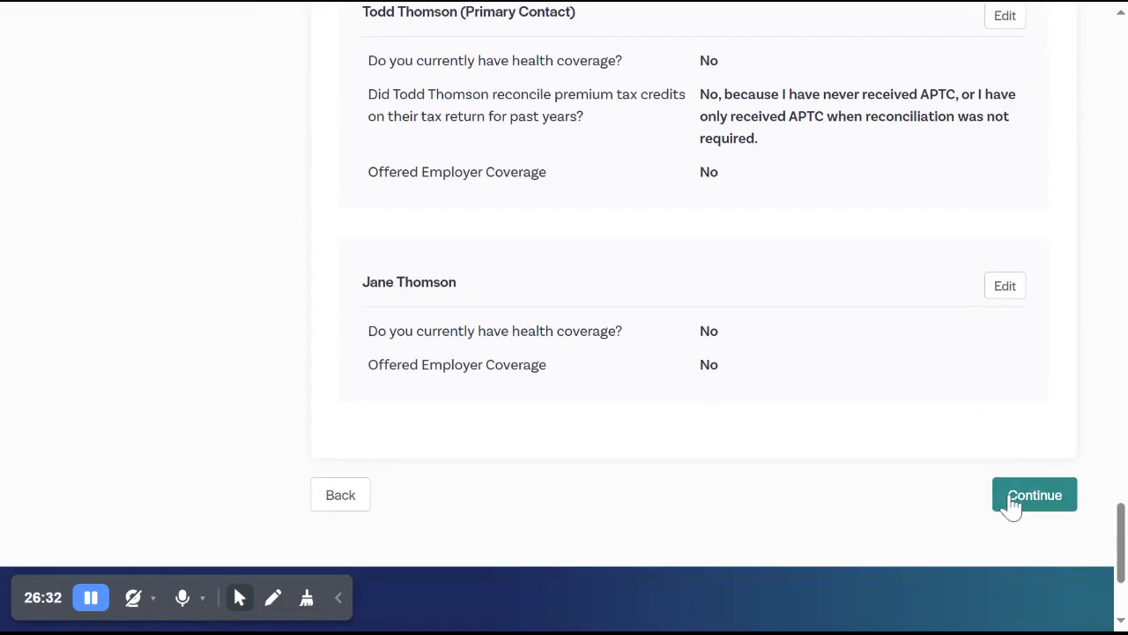
left_click(1031, 500)
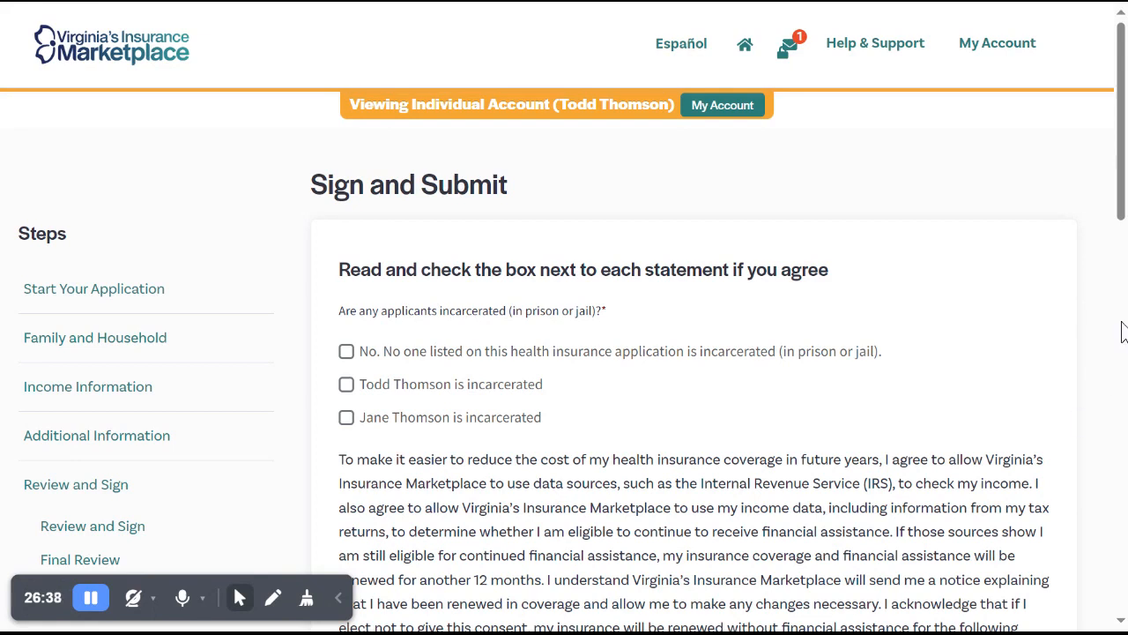
Declare that no one on the application is incarcerated and agree to the use of income data for renewing financial assistance.
scroll(1077, 308, "down", 2)
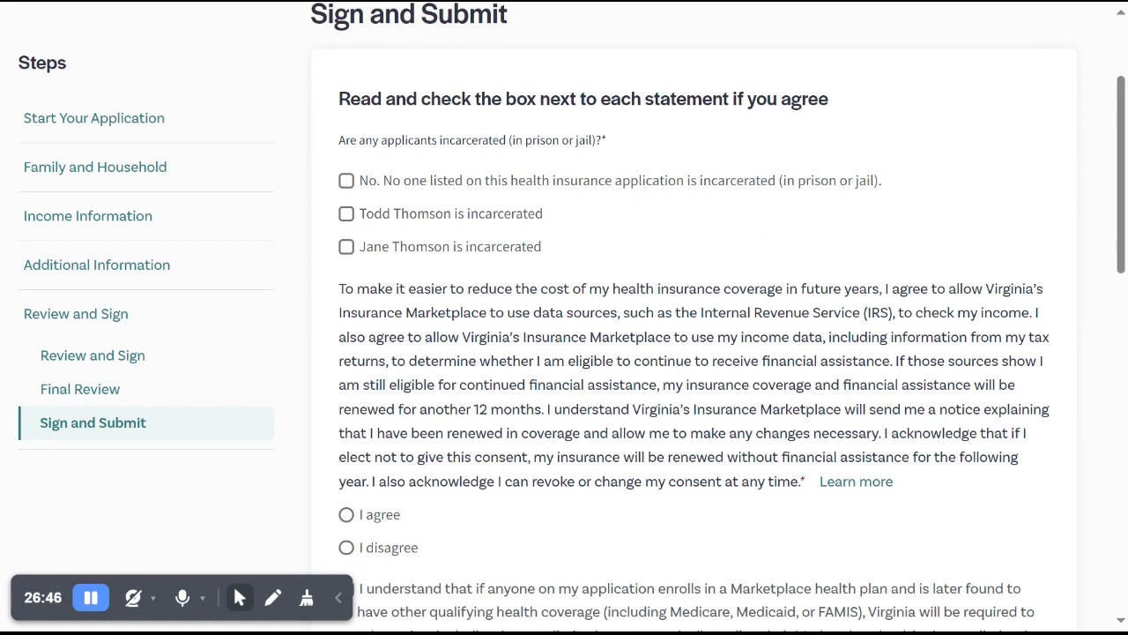
left_click(646, 196)
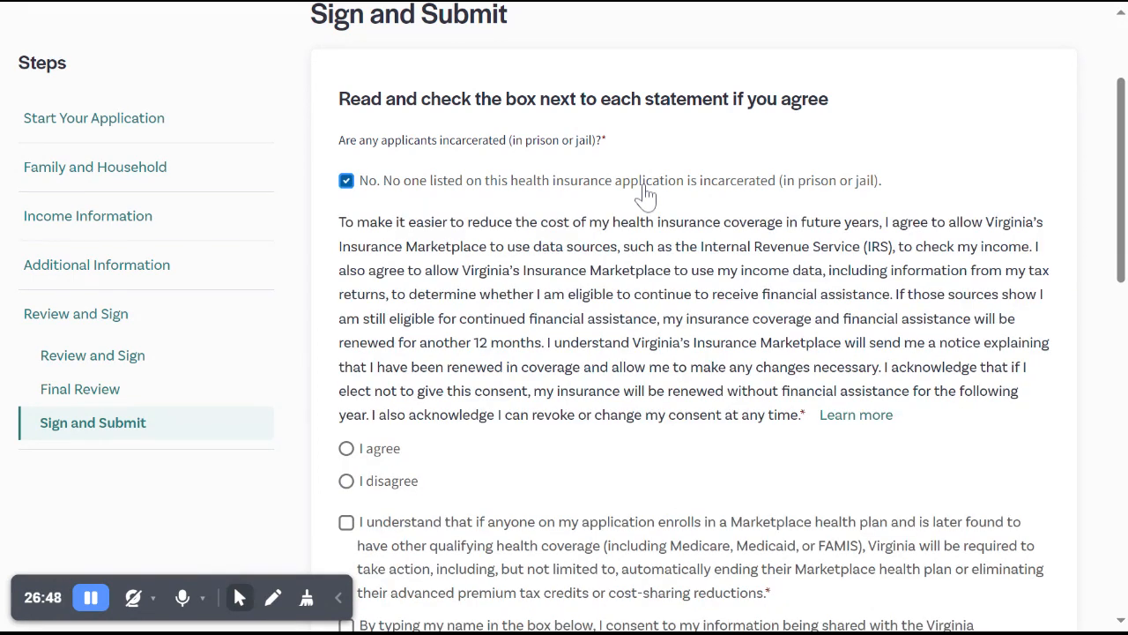
scroll(646, 195, "down", 1)
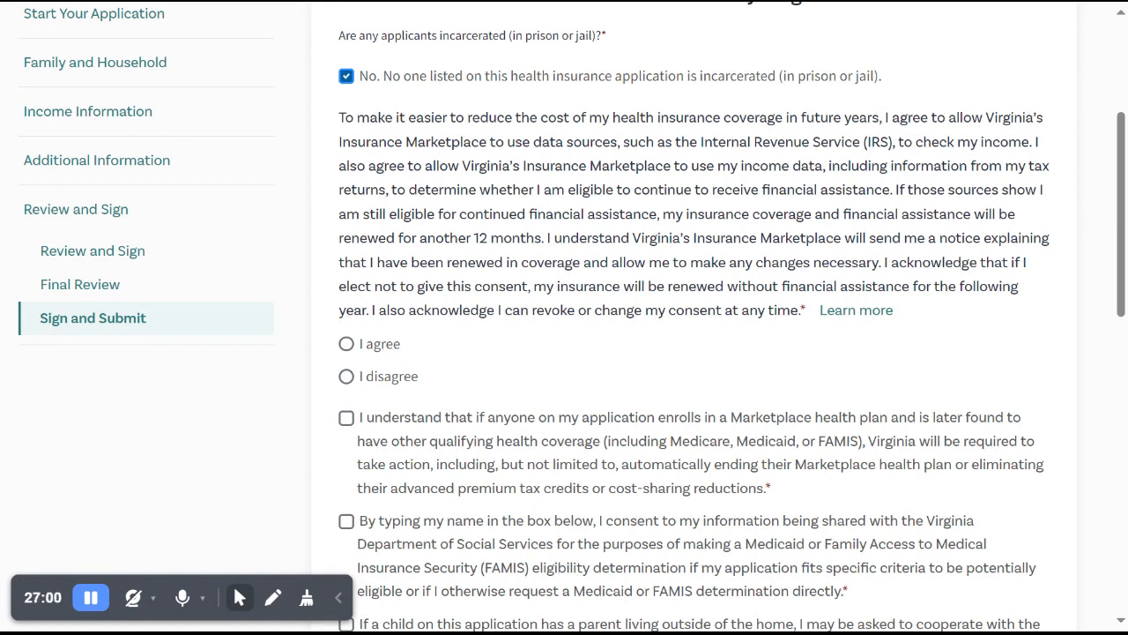
left_click(382, 352)
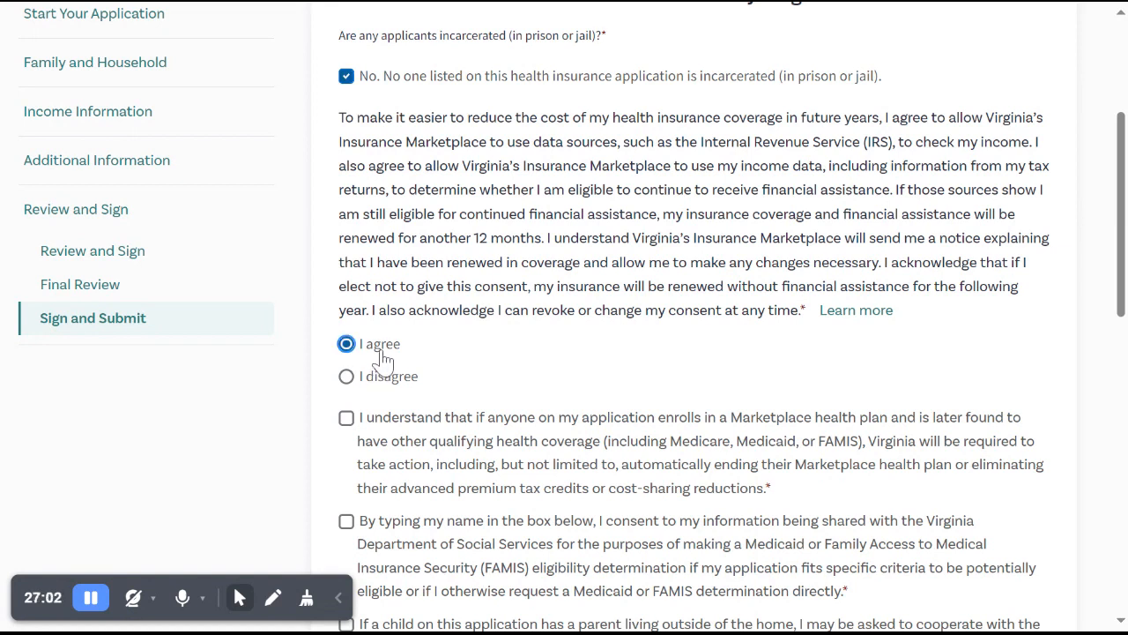
Switch the income-data renewal consent to disagree to view the alternative consent periods, and set it back to agree.
left_click(379, 376)
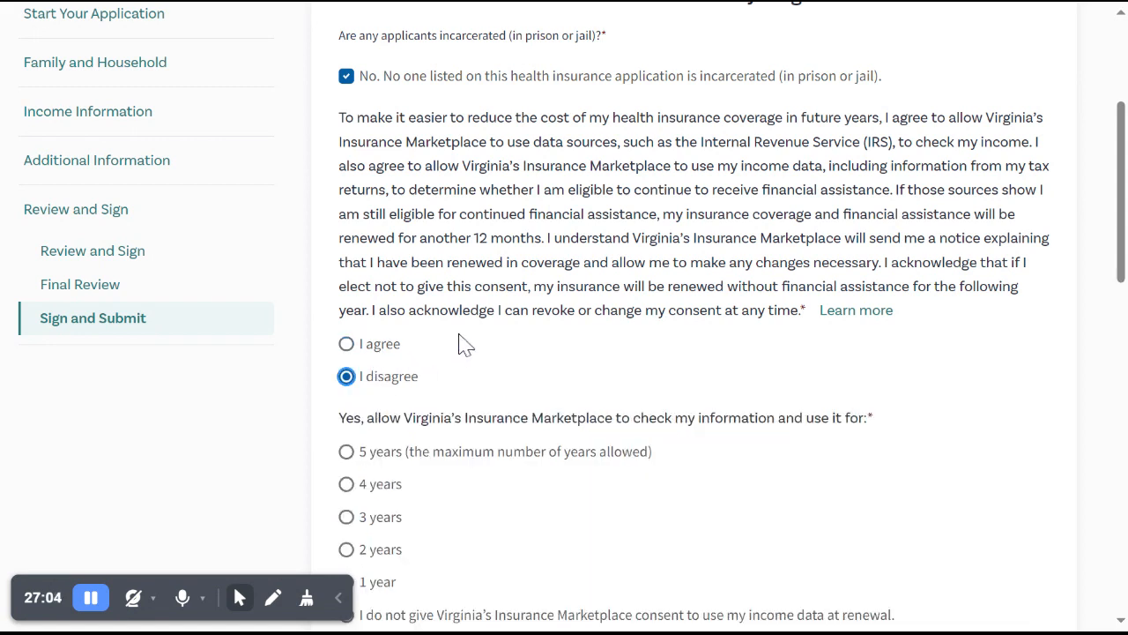
scroll(443, 350, "down", 1)
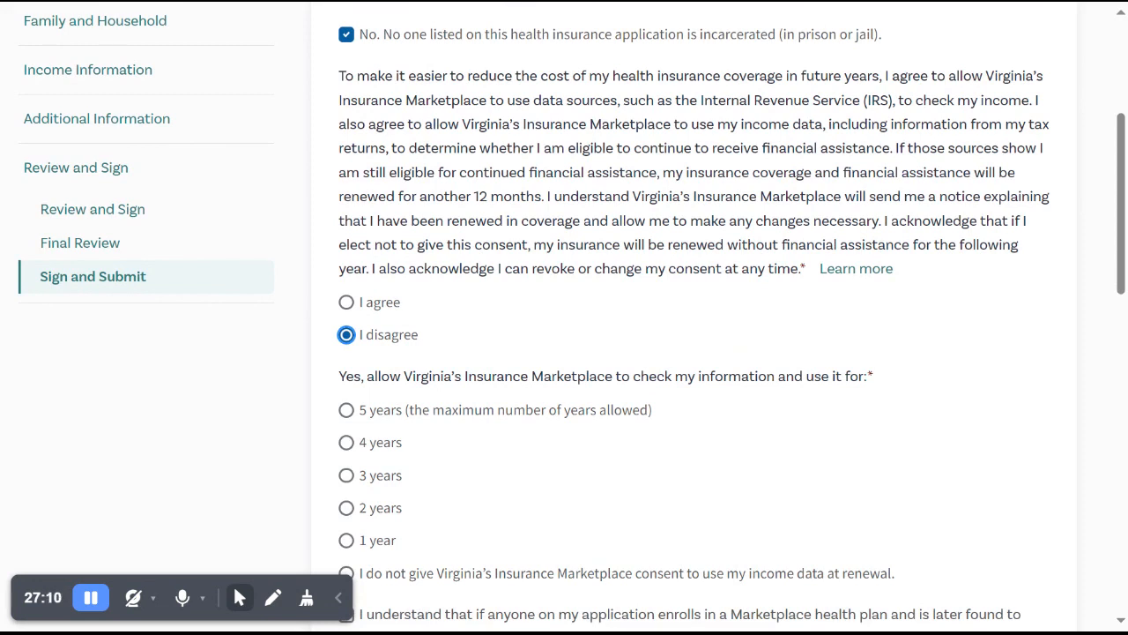
scroll(564, 318, "down", 1)
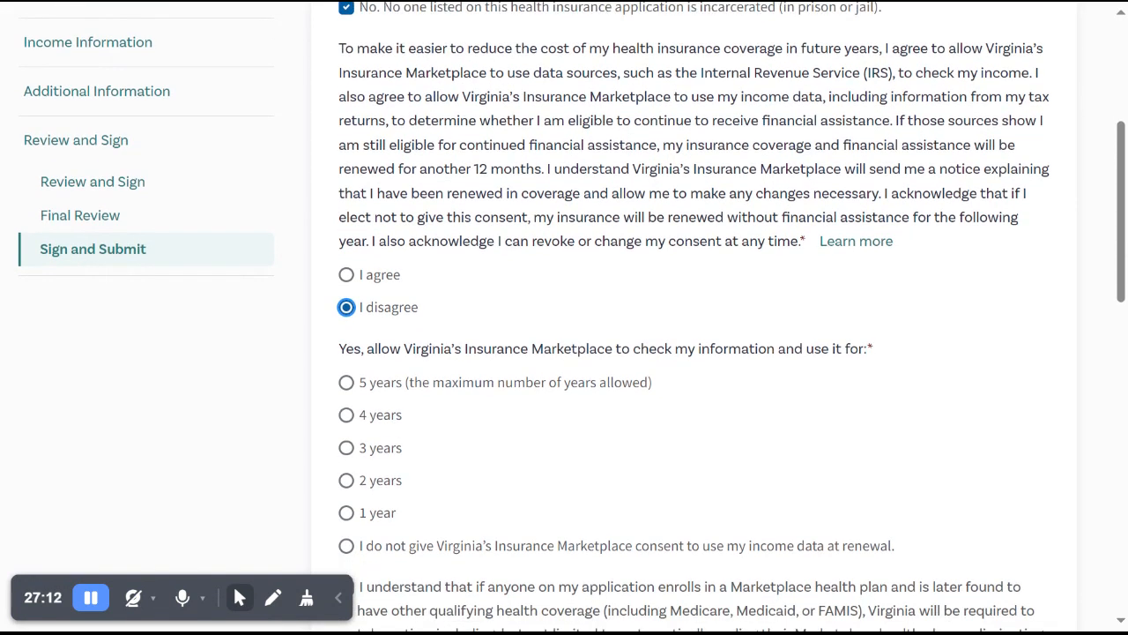
scroll(564, 317, "down", 1)
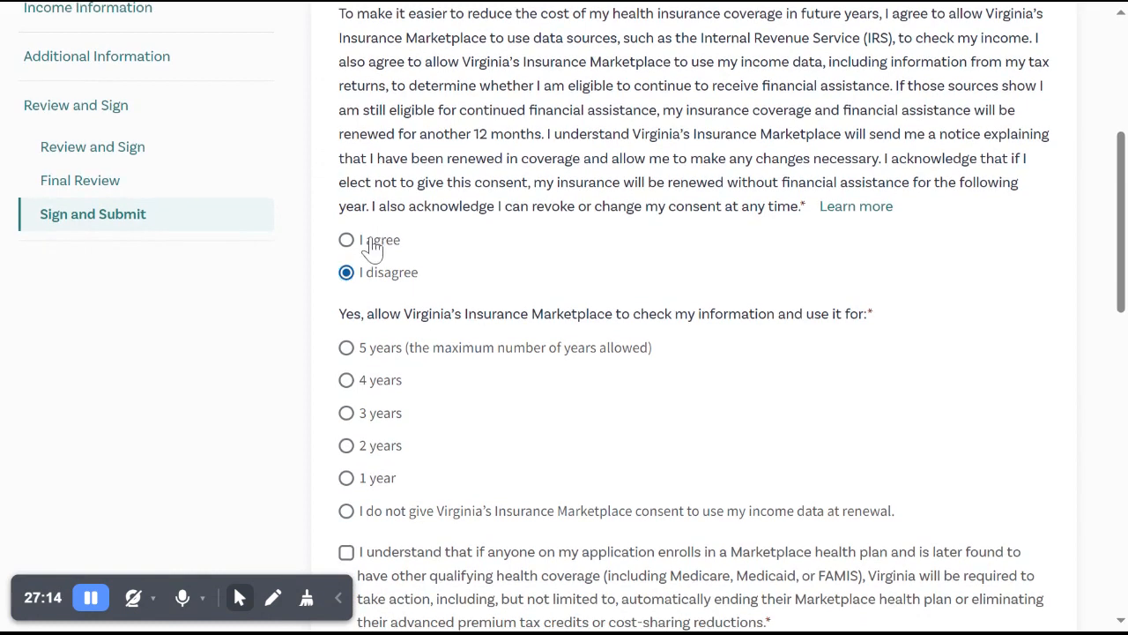
left_click(374, 249)
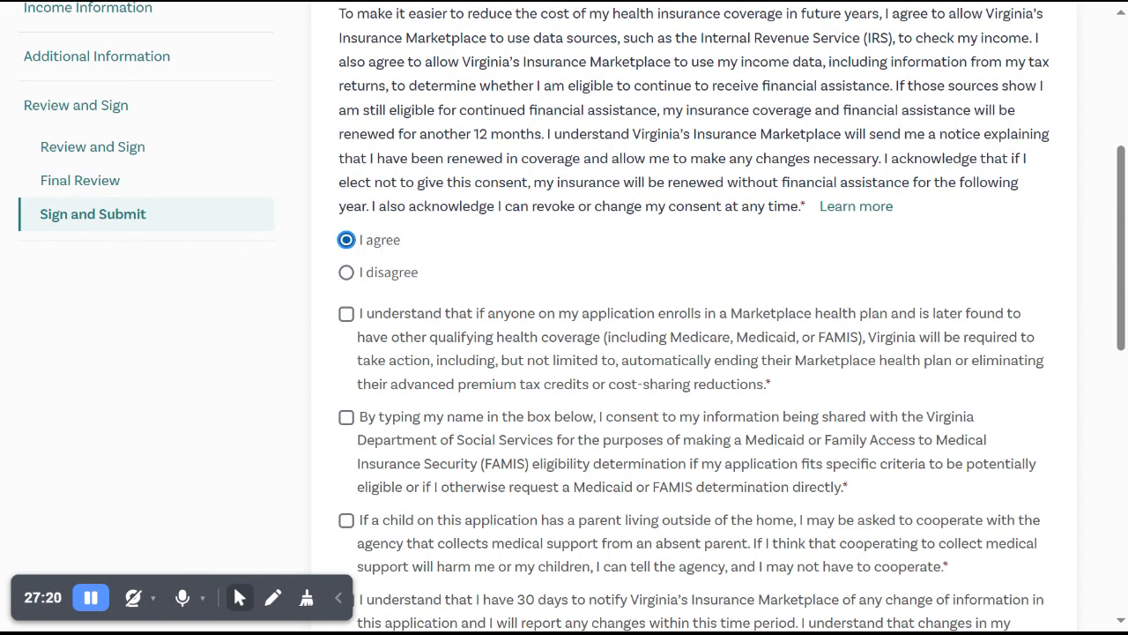
scroll(565, 317, "down", 1)
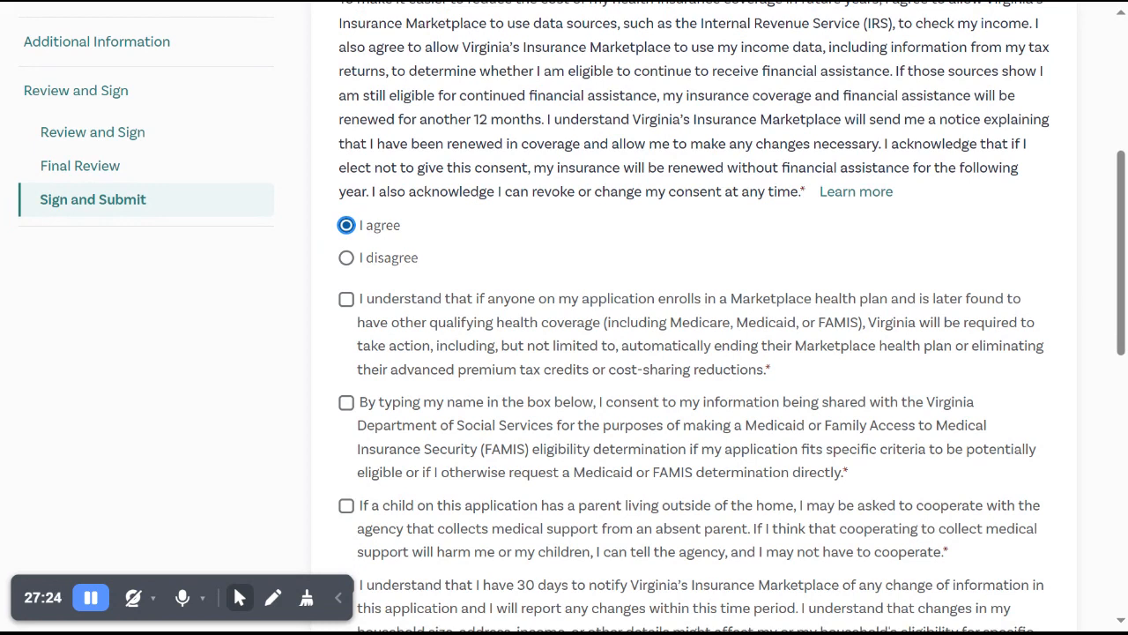
left_click(379, 259)
scroll(451, 245, "down", 1)
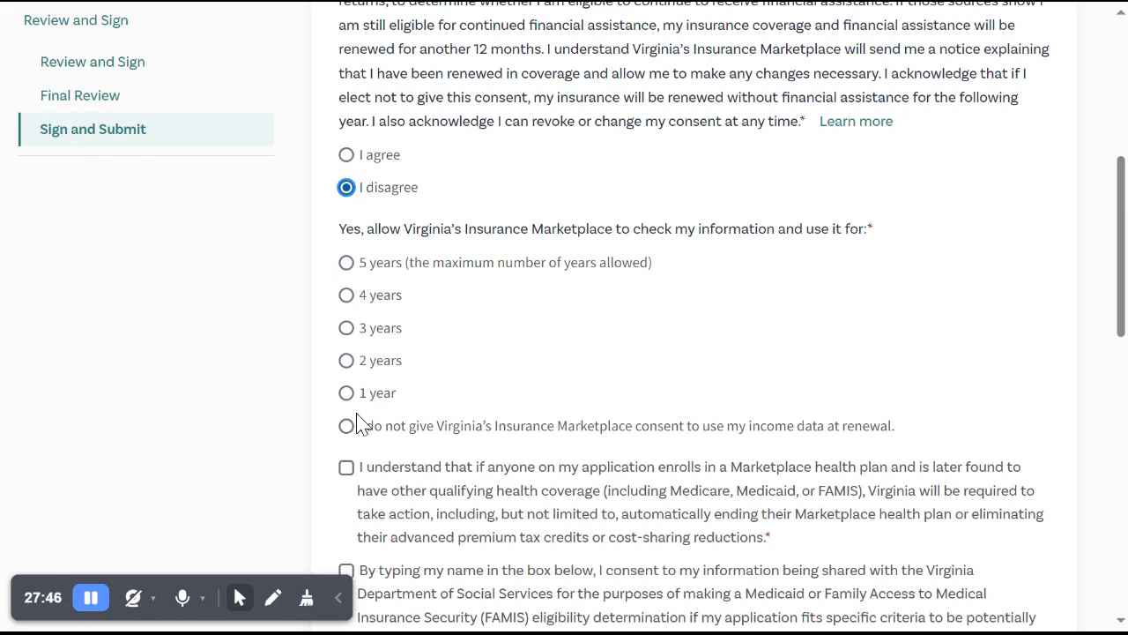
left_click(346, 156)
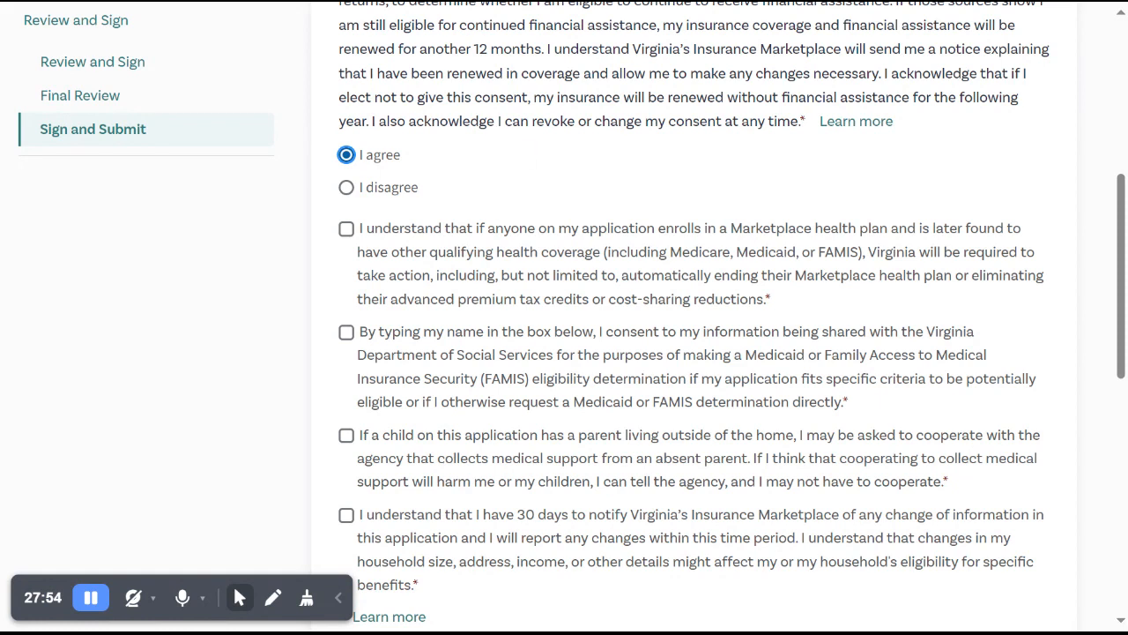
Accept the statements on other qualifying health coverage and on sharing information with the Virginia Department of Social Services.
scroll(520, 185, "down", 1)
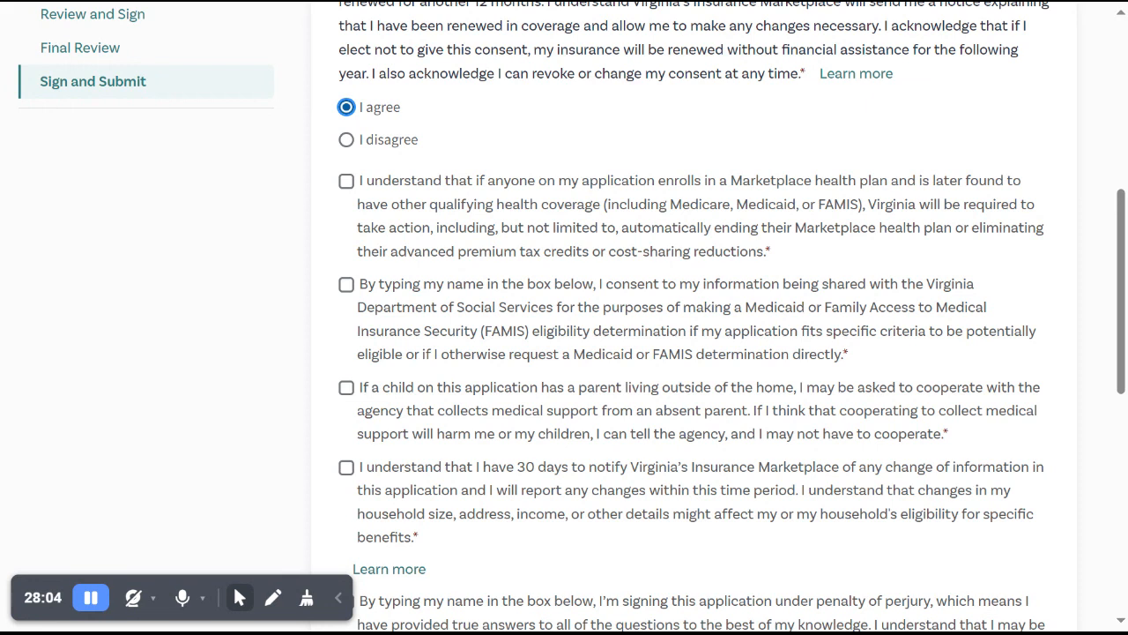
left_click(344, 196)
scroll(343, 199, "down", 1)
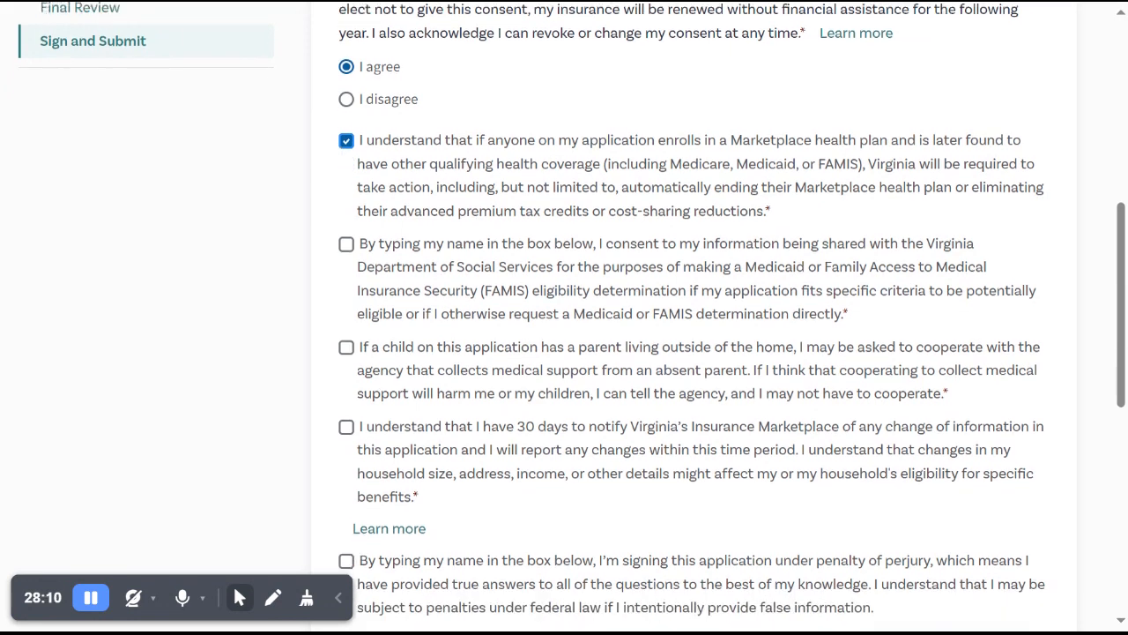
left_click(348, 236)
scroll(350, 249, "down", 1)
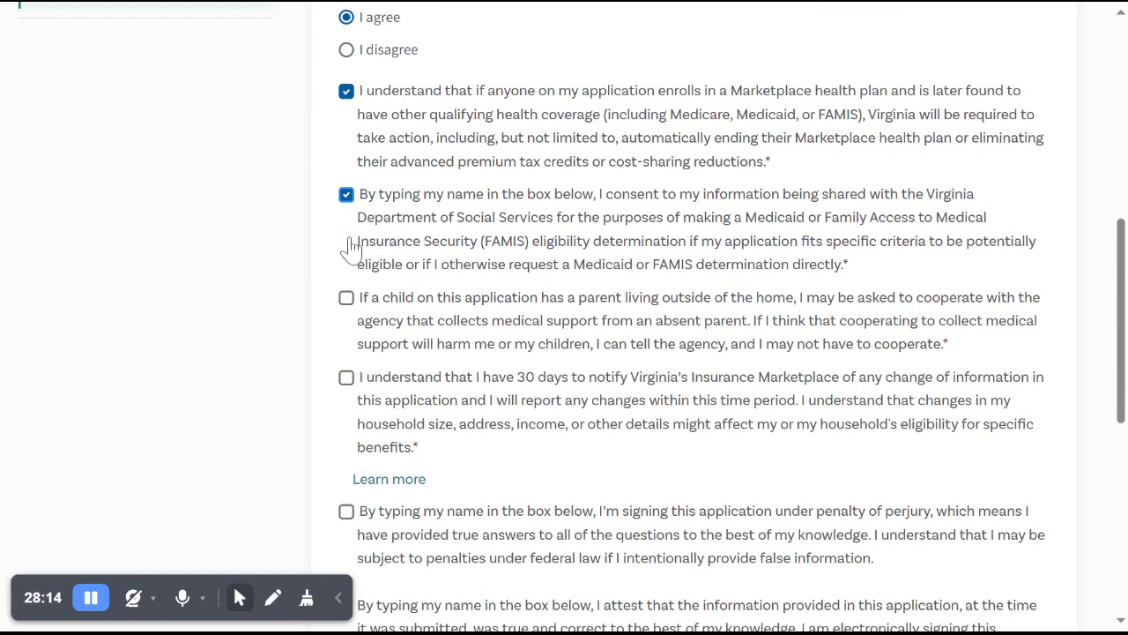
Accept the statements on cooperating with medical support collection and on reporting changes within 30 days.
scroll(572, 317, "down", 1)
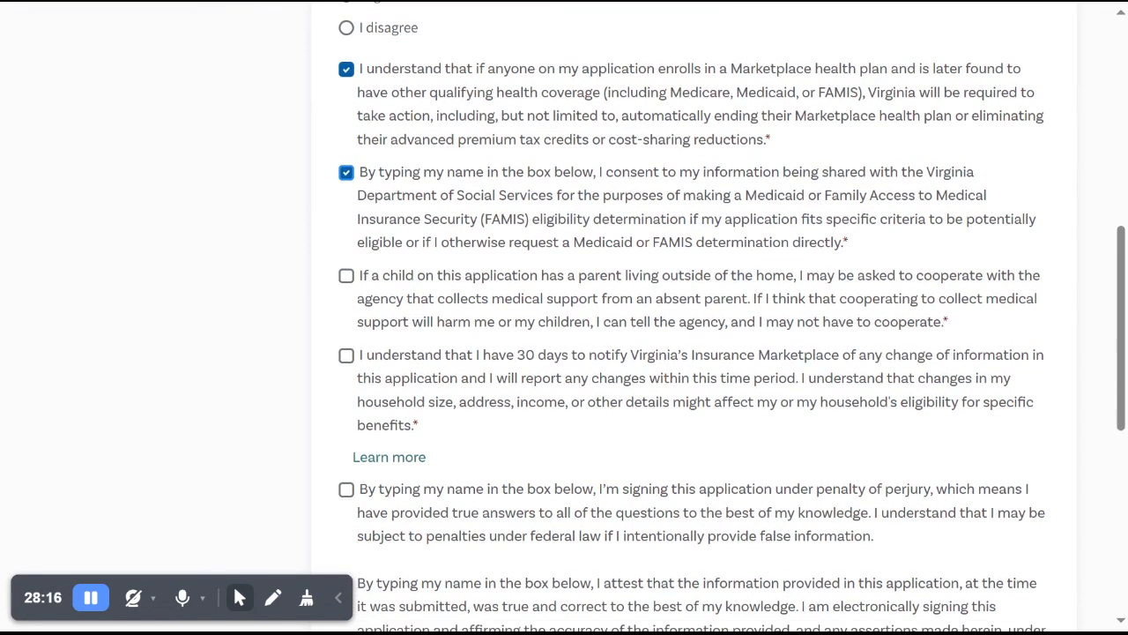
scroll(572, 316, "down", 1)
scroll(564, 317, "down", 2)
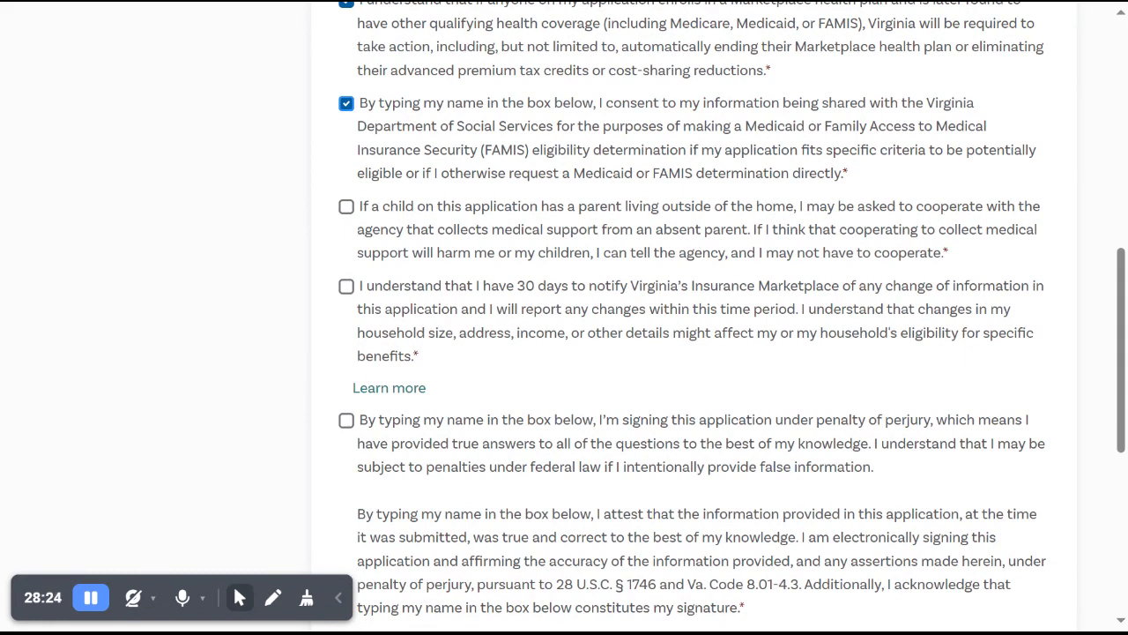
left_click(345, 215)
left_click(345, 286)
Accept the statement about signing the application under penalty of perjury.
scroll(346, 291, "down", 1)
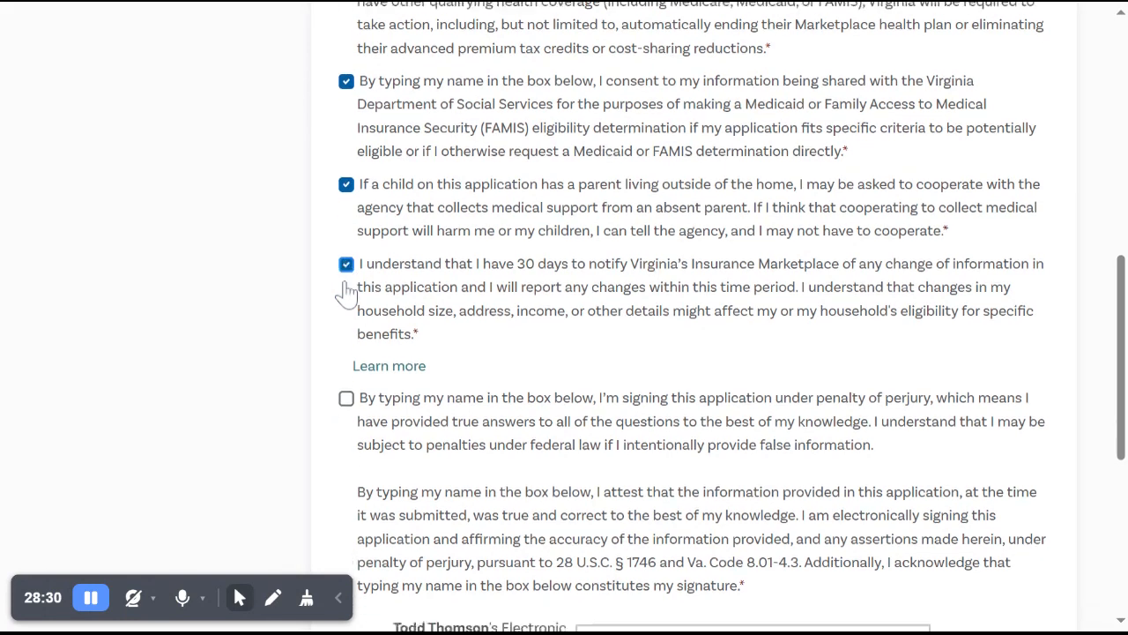
scroll(345, 290, "down", 1)
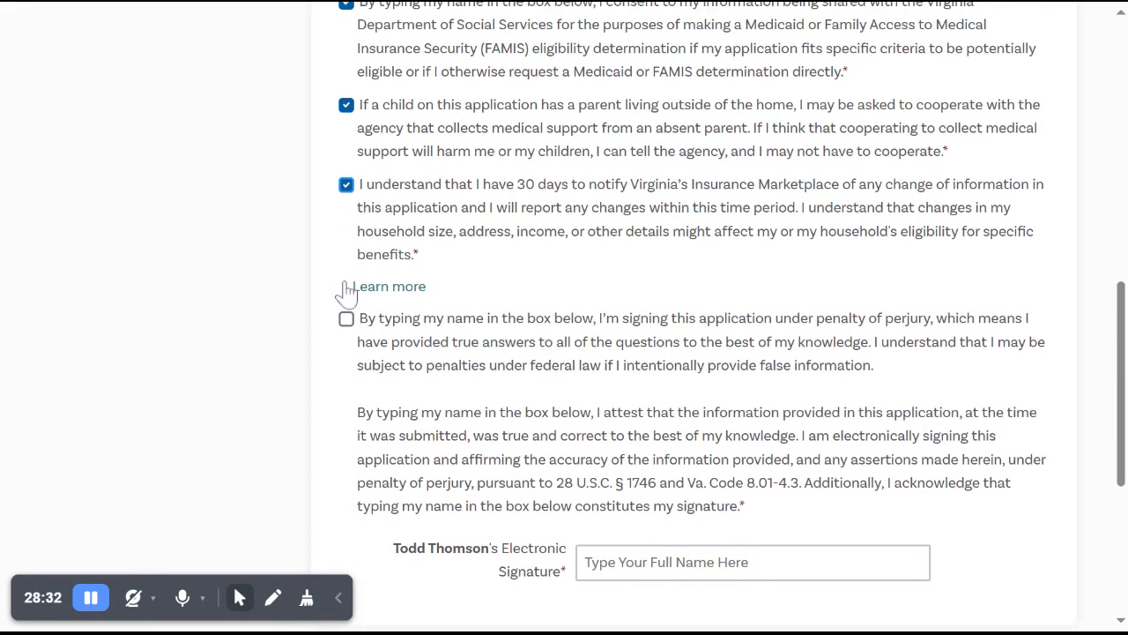
scroll(346, 291, "down", 1)
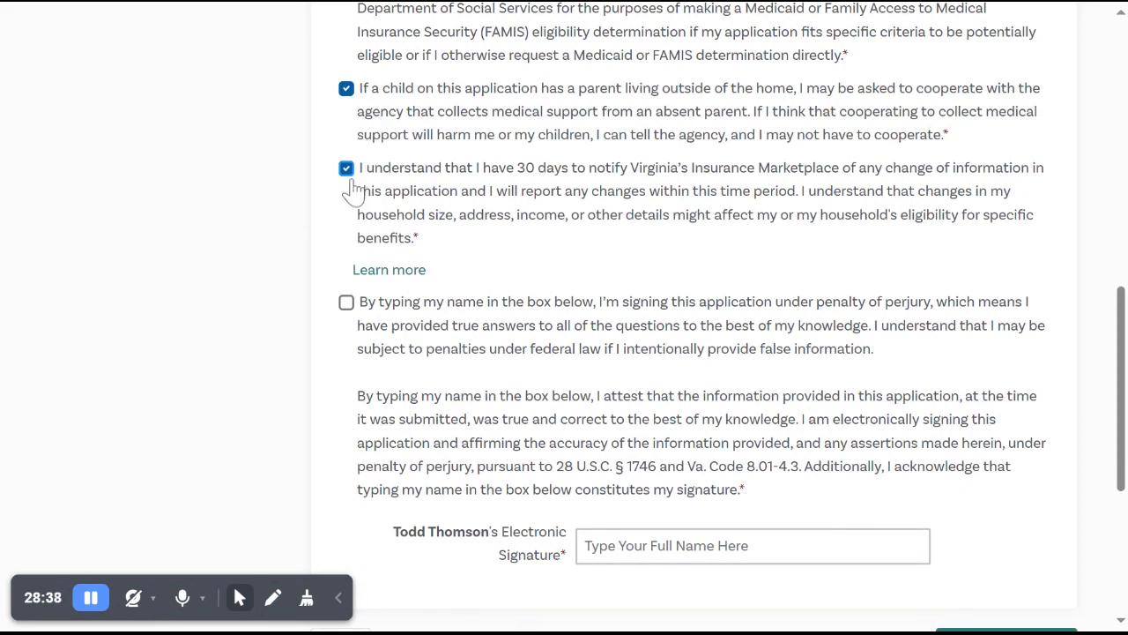
scroll(351, 189, "down", 1)
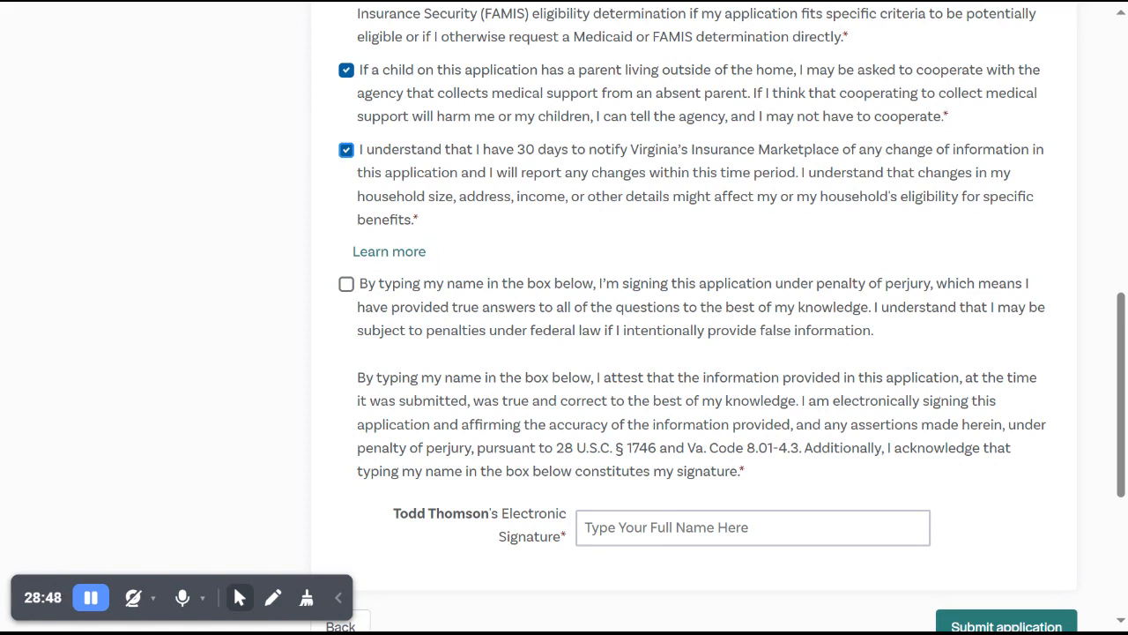
scroll(719, 317, "down", 2)
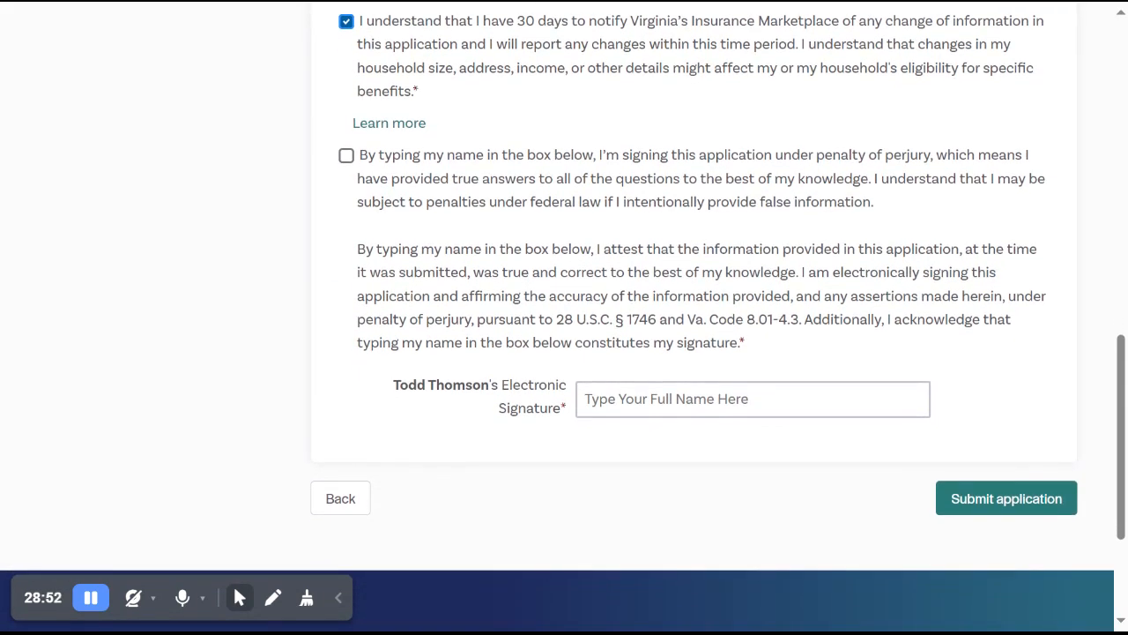
left_click(348, 161)
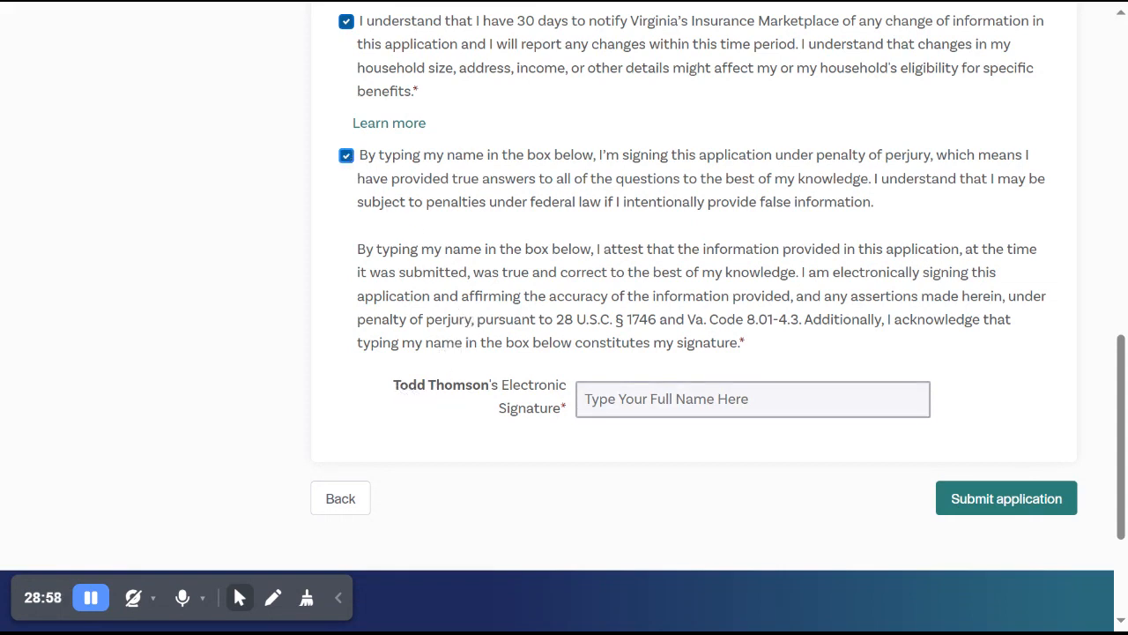
Enter the customer's full name as the electronic signature and submit the application with the perjury statement accepted.
left_click(629, 398)
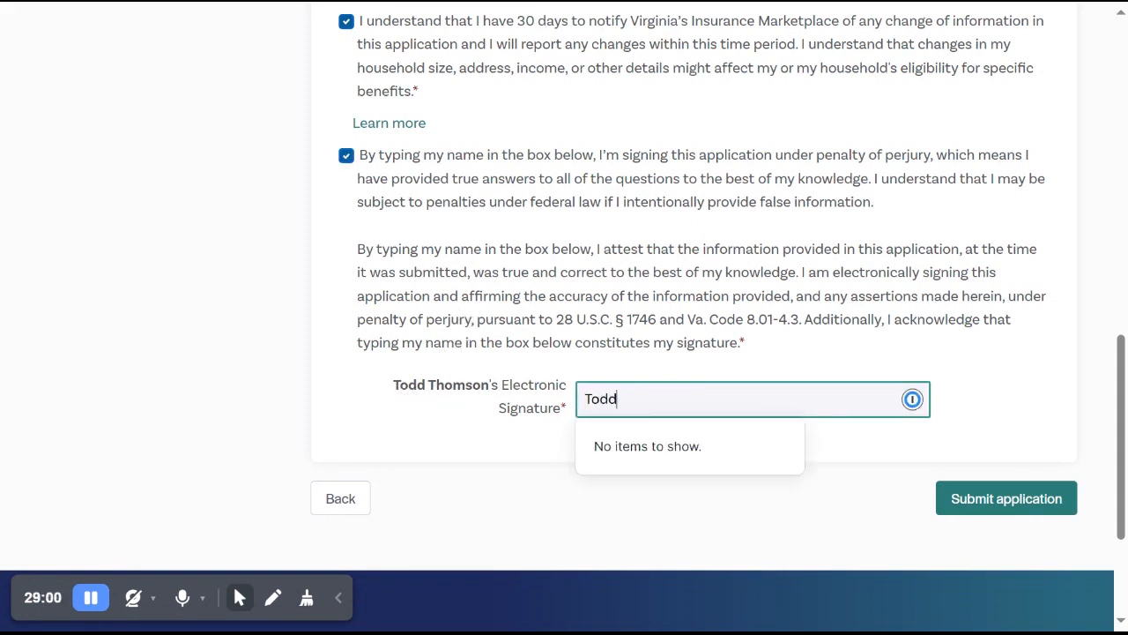
left_click(954, 280)
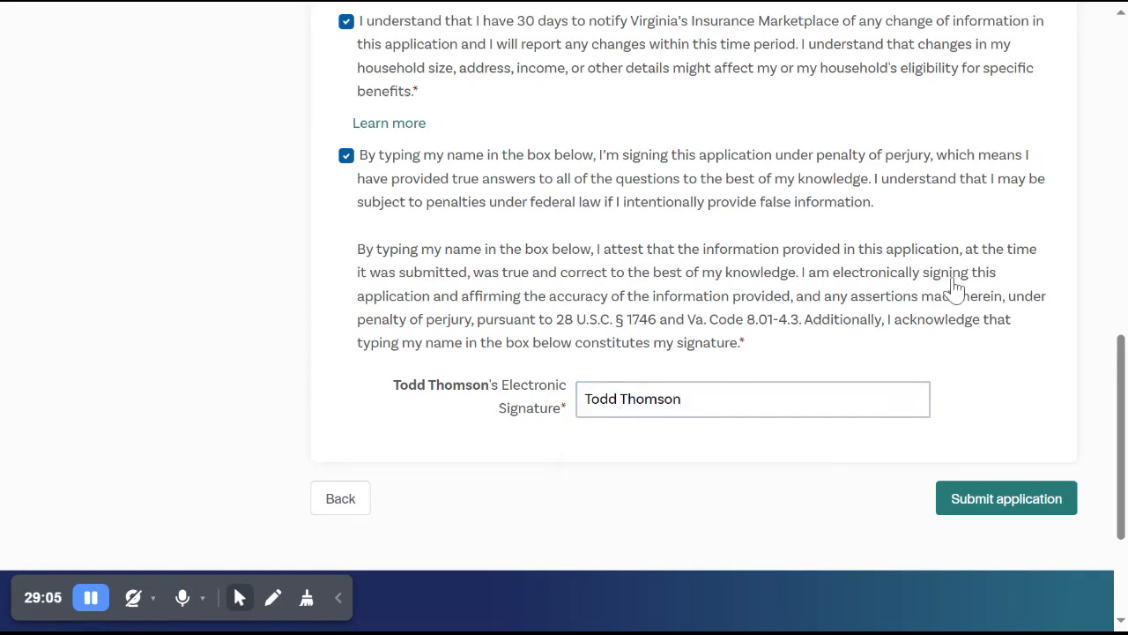
left_click(476, 172)
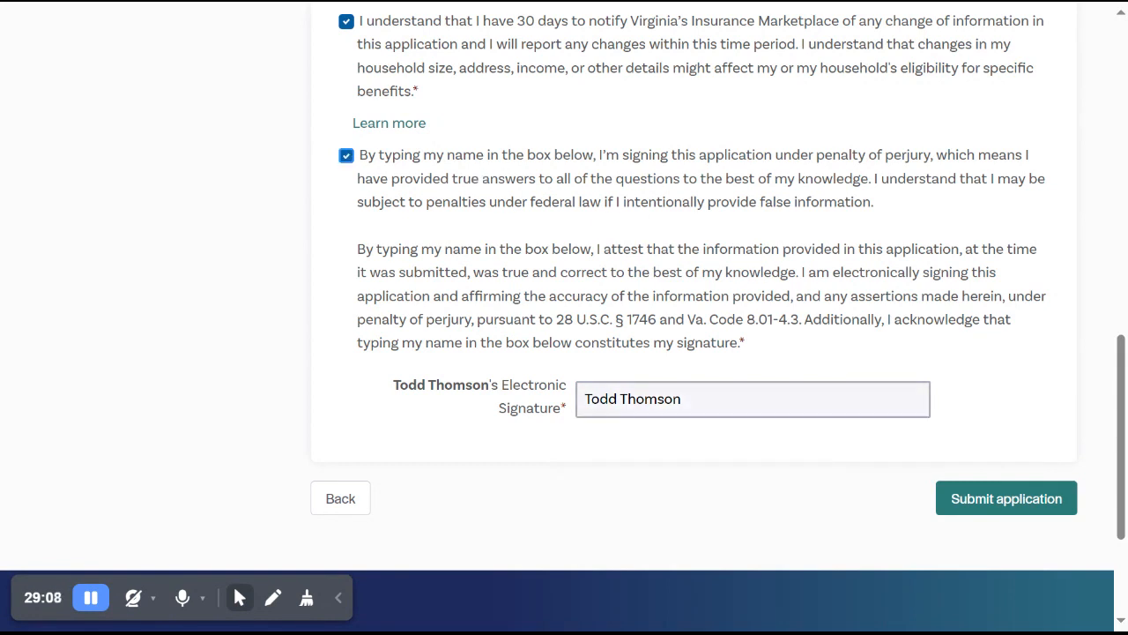
left_click(960, 505)
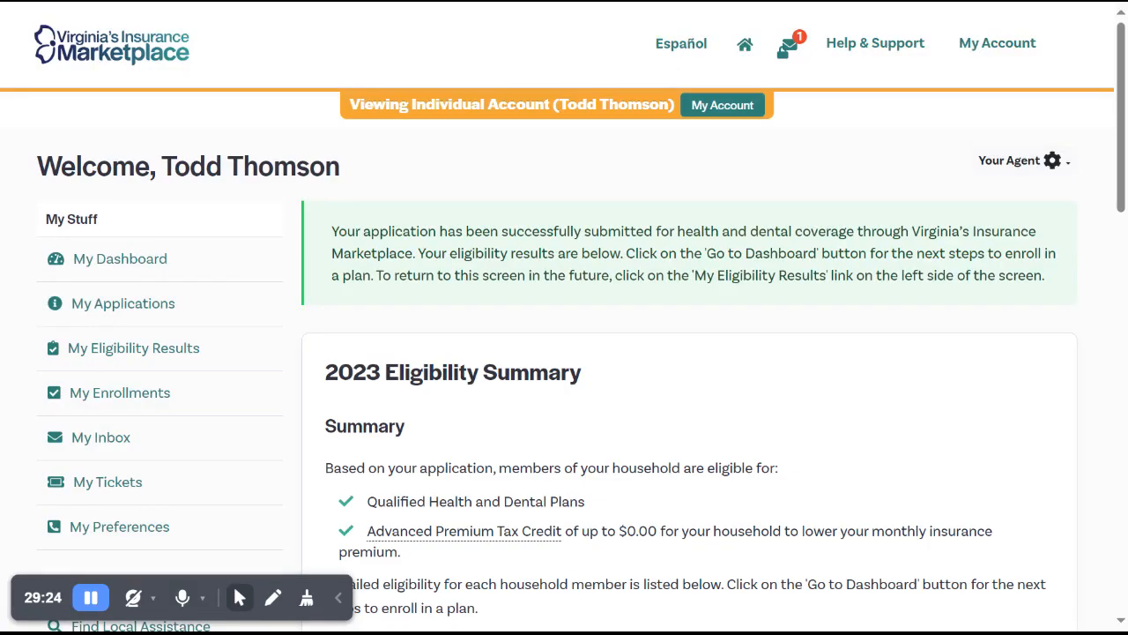
Examine the 2023 Eligibility Summary and each household member's eligibility and required actions.
scroll(564, 353, "down", 4)
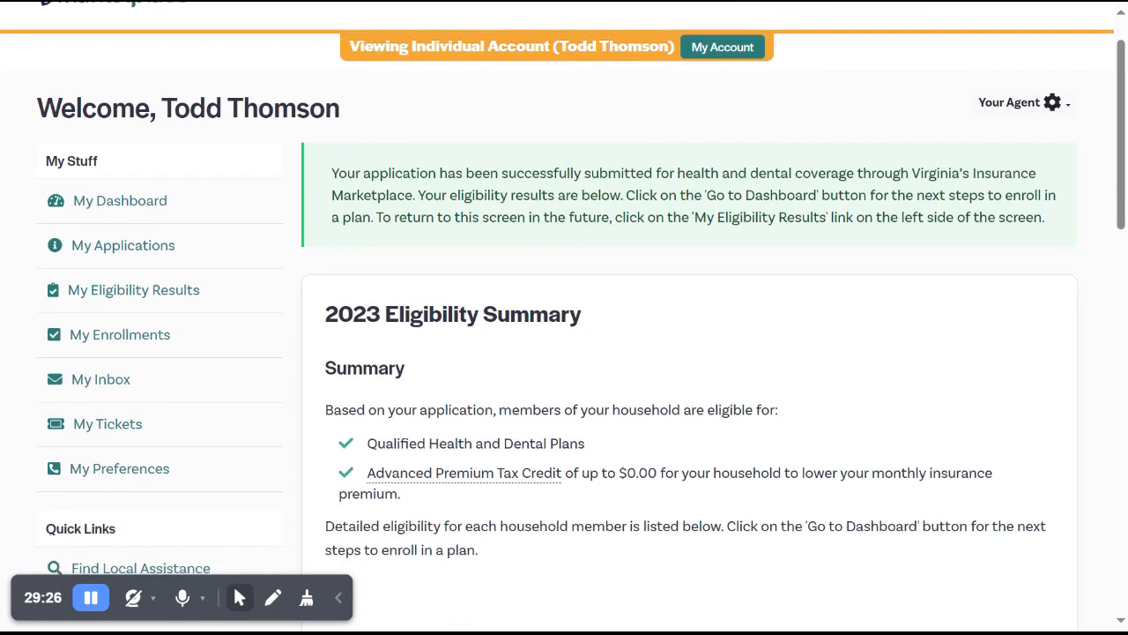
scroll(564, 352, "down", 1)
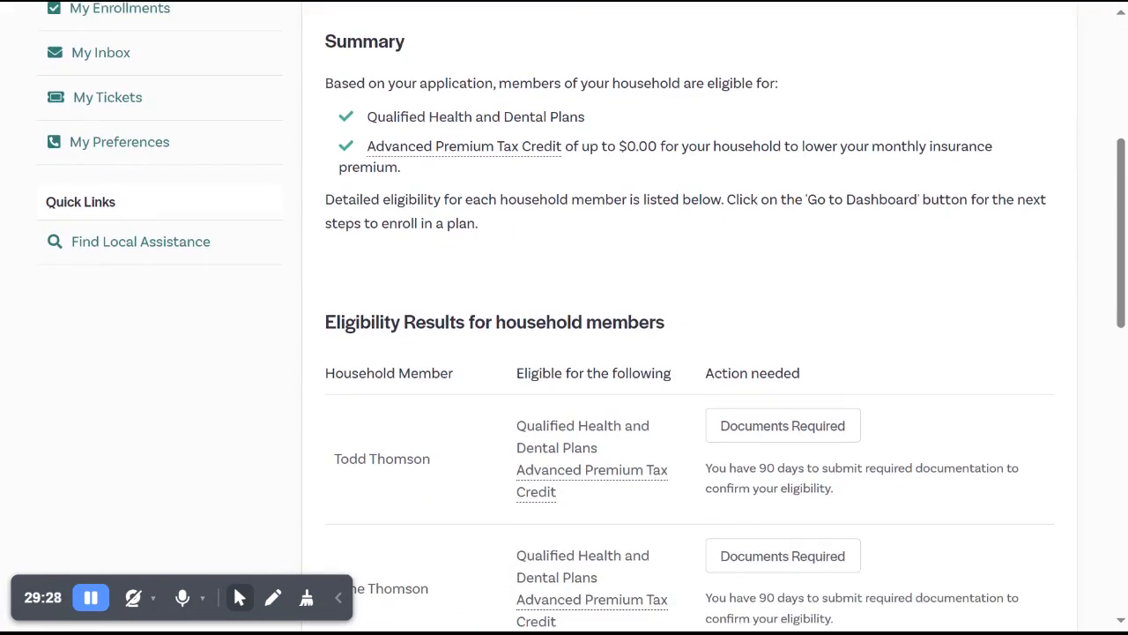
scroll(565, 353, "up", 1)
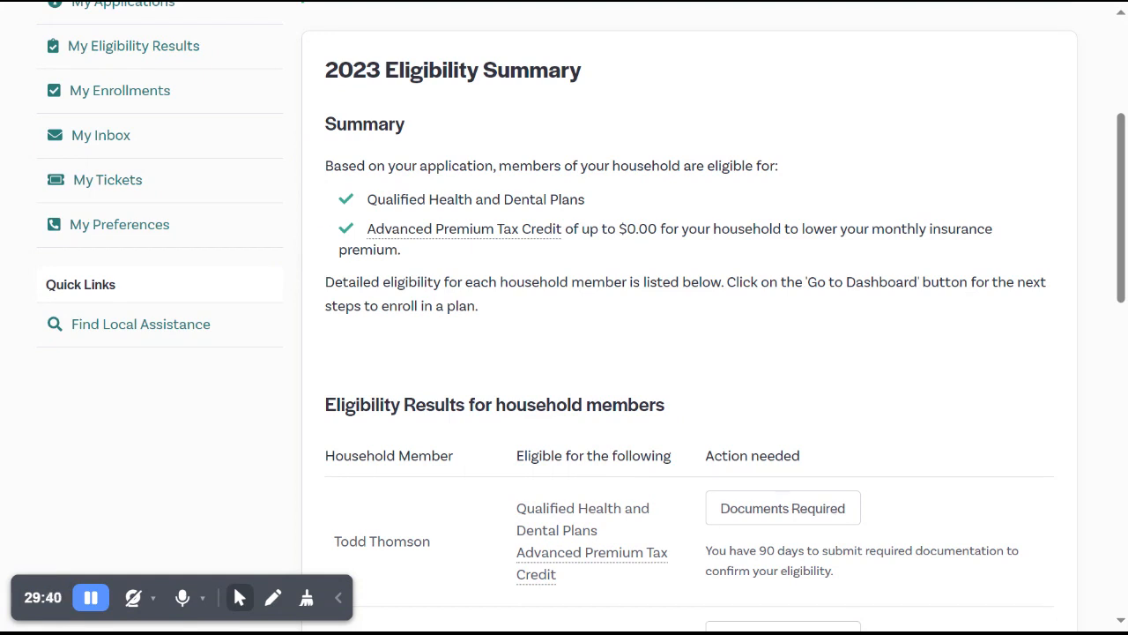
scroll(322, 212, "down", 1)
scroll(582, 317, "down", 2)
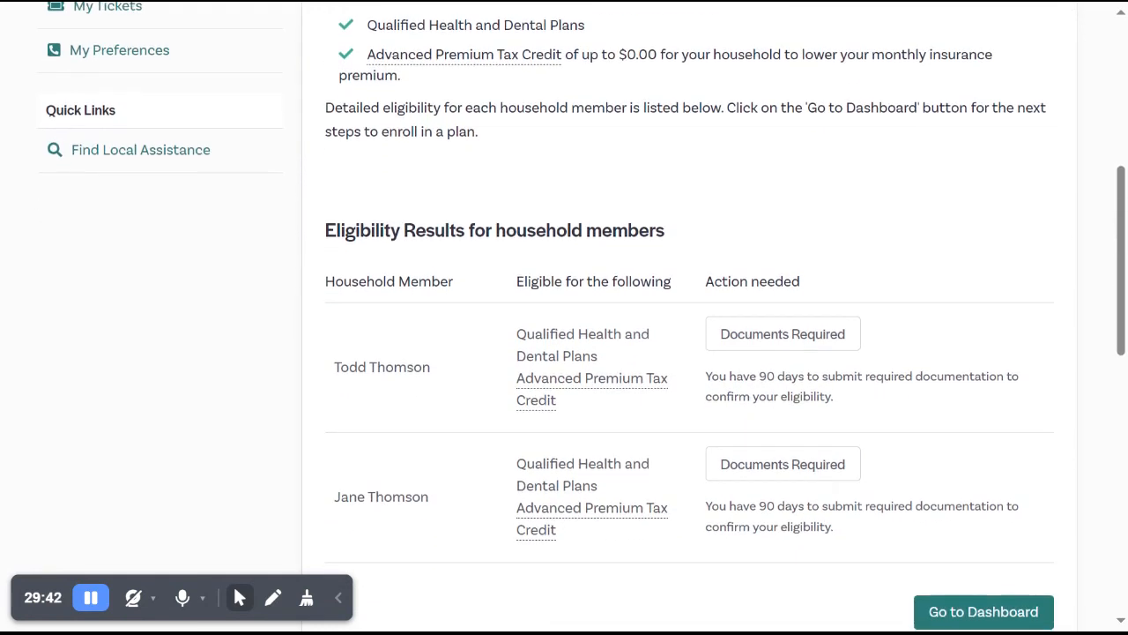
scroll(582, 318, "down", 1)
scroll(582, 317, "down", 1)
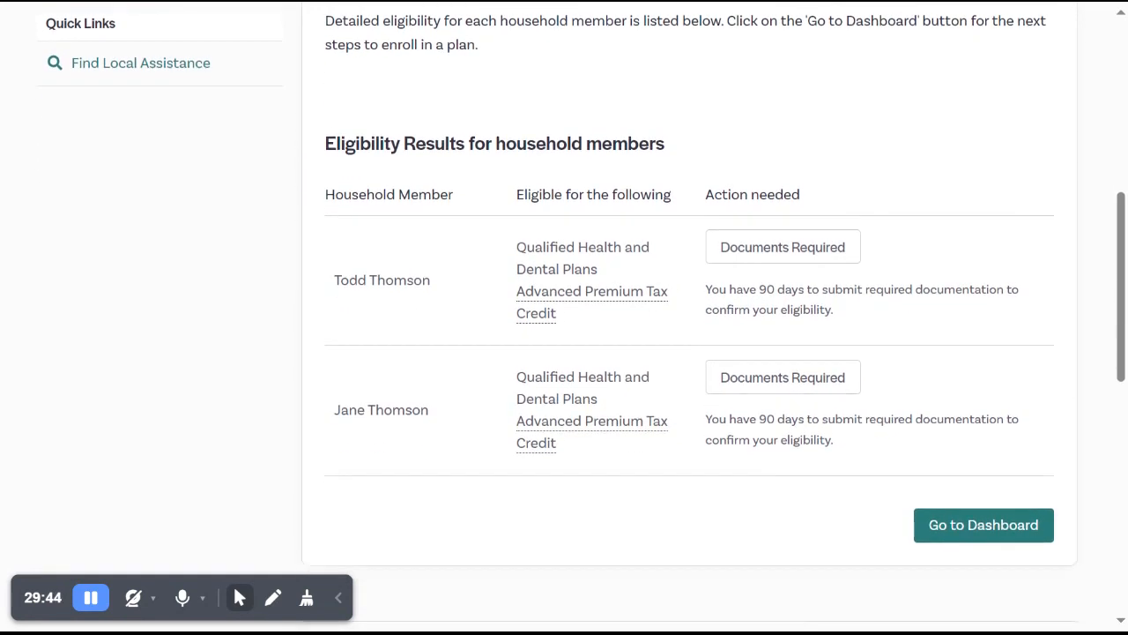
scroll(581, 317, "down", 1)
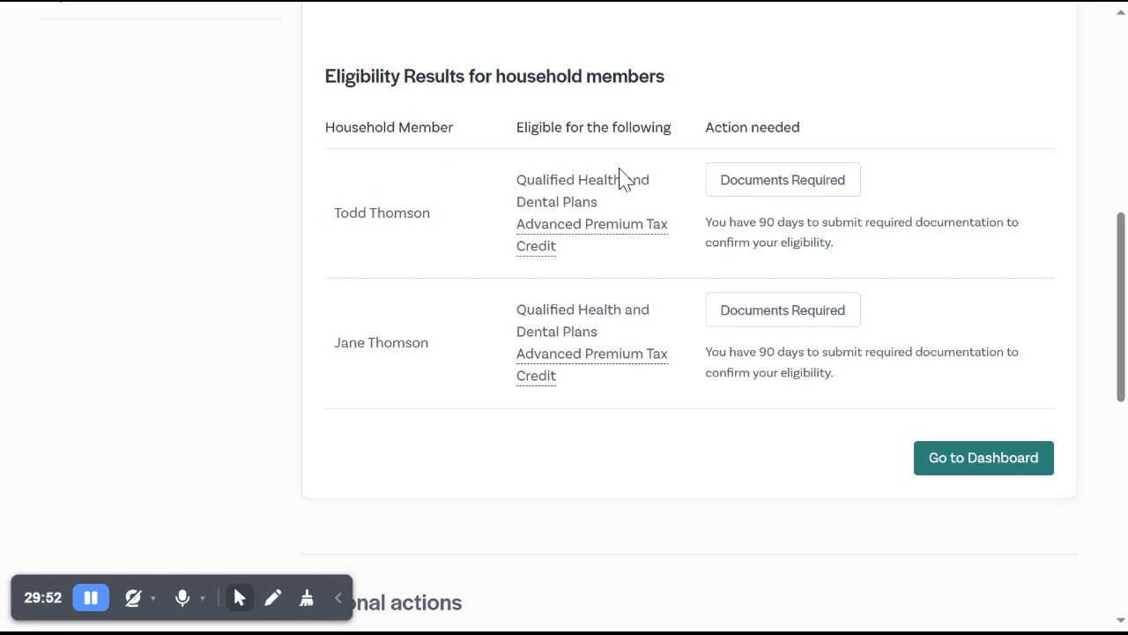
mouse_move(642, 376)
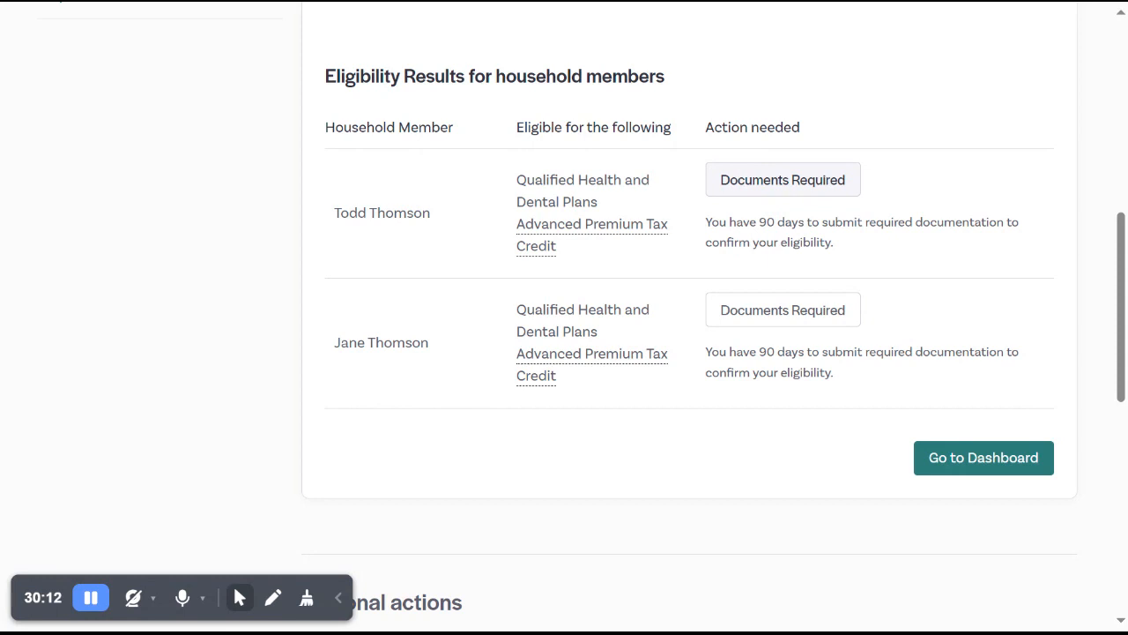
Open the documents required for the primary applicant and review the status of each applicant verification.
left_click(772, 194)
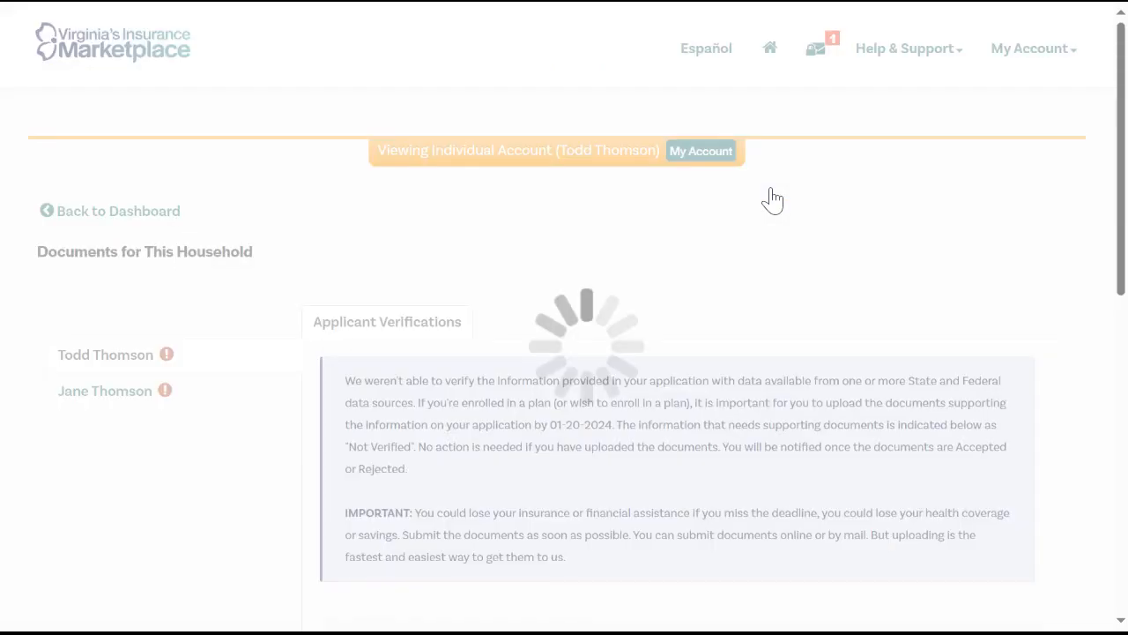
scroll(872, 277, "down", 1)
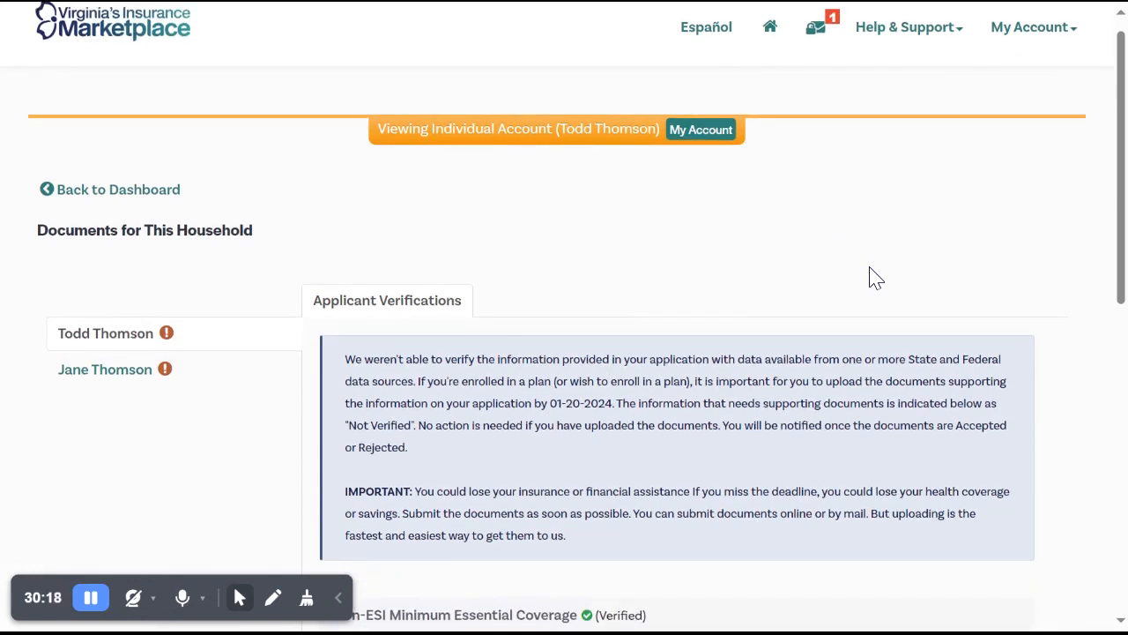
scroll(564, 317, "down", 2)
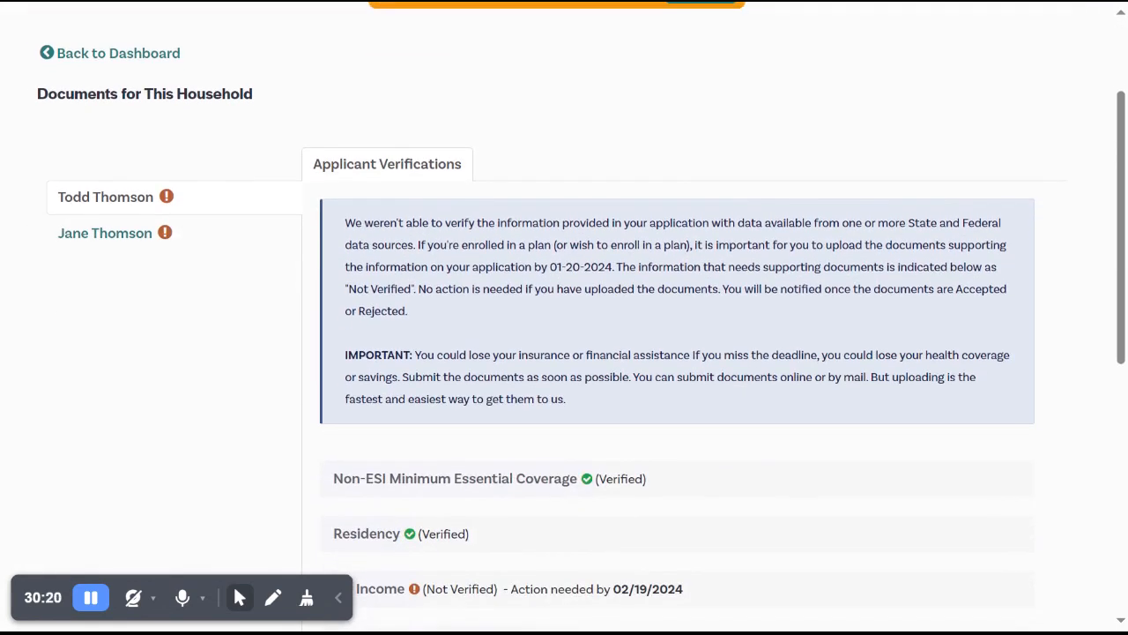
scroll(564, 318, "down", 2)
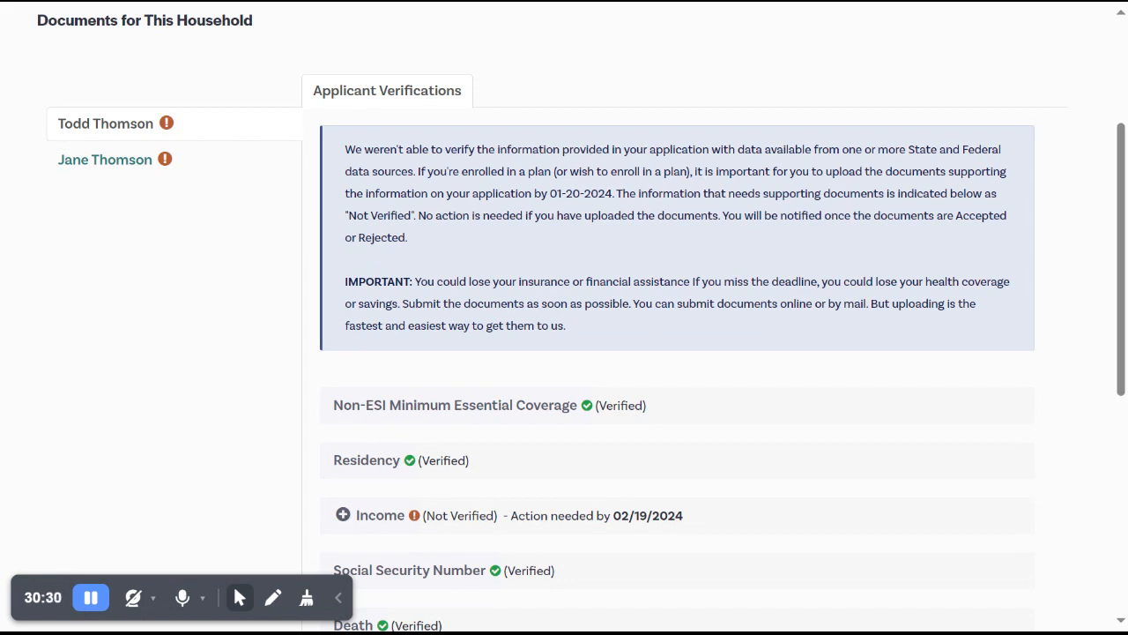
scroll(564, 318, "down", 5)
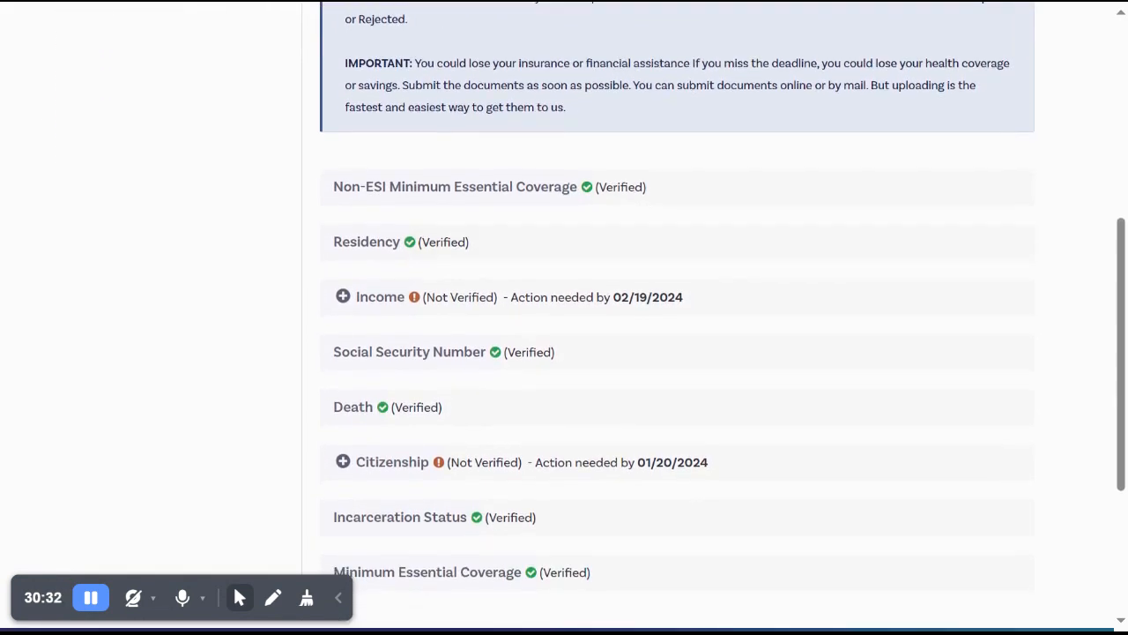
scroll(564, 317, "down", 2)
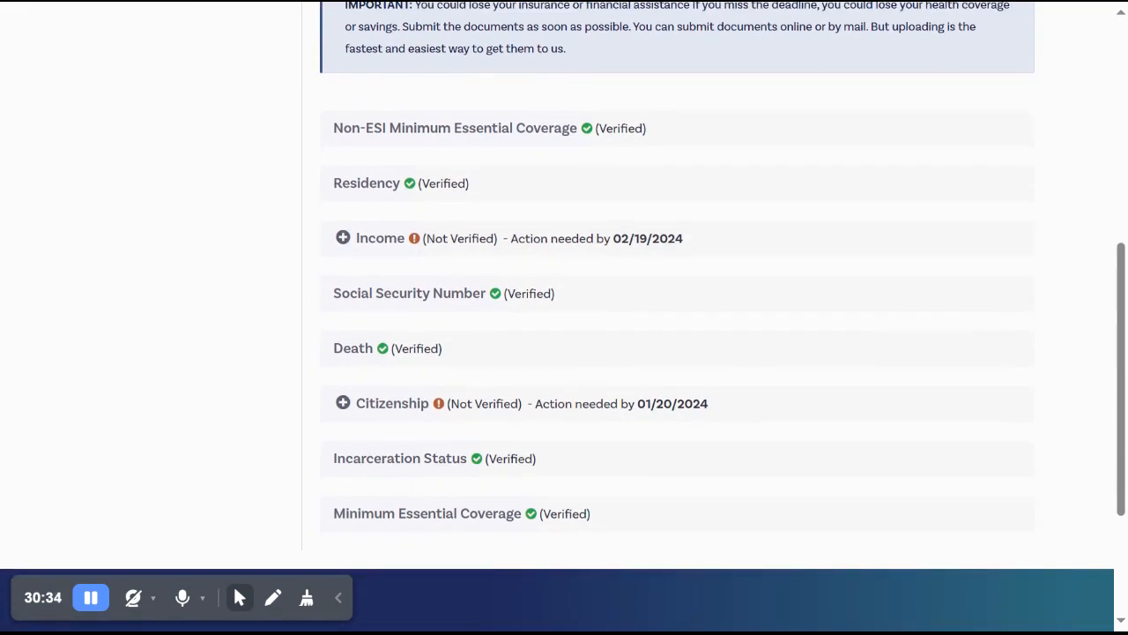
Expand the primary applicant's Income verification and review its document upload form.
left_click(343, 240)
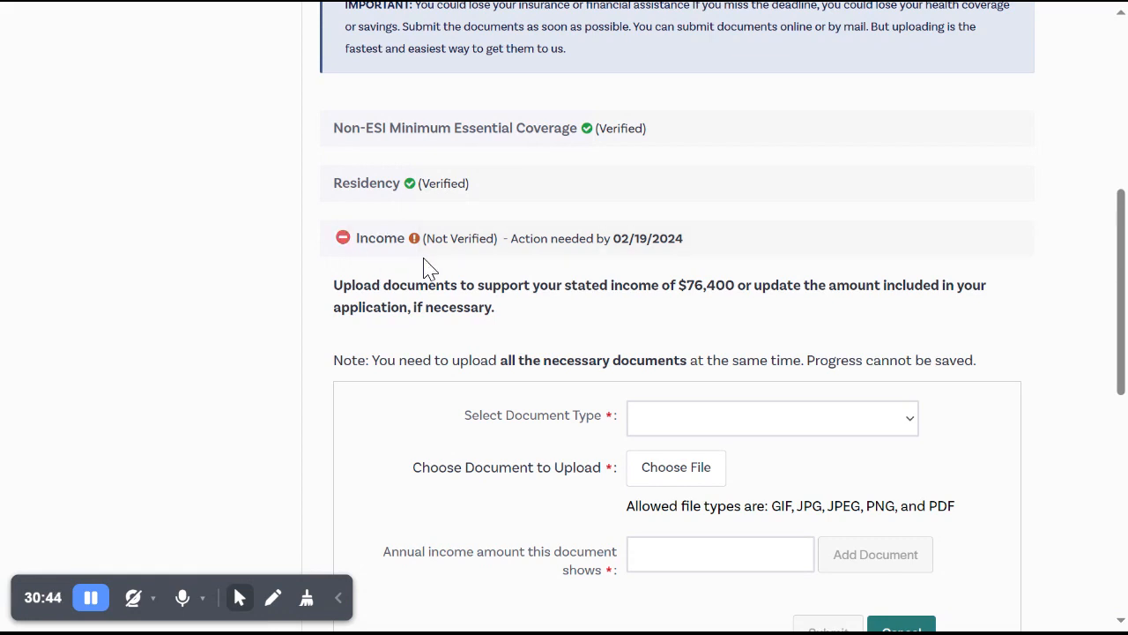
scroll(426, 276, "down", 1)
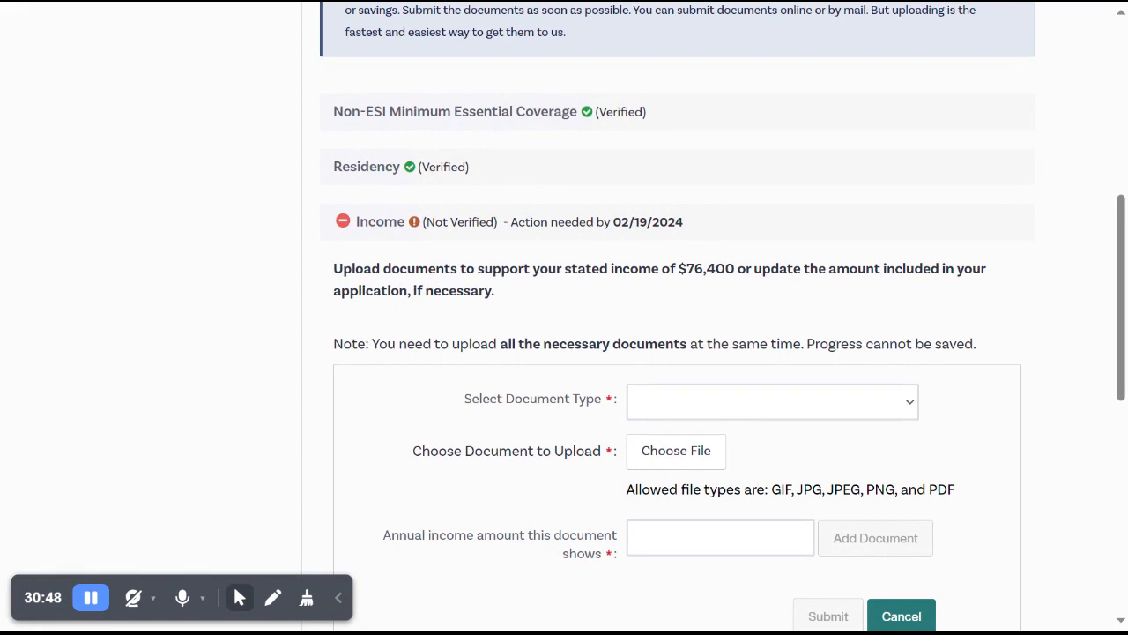
scroll(677, 317, "down", 1)
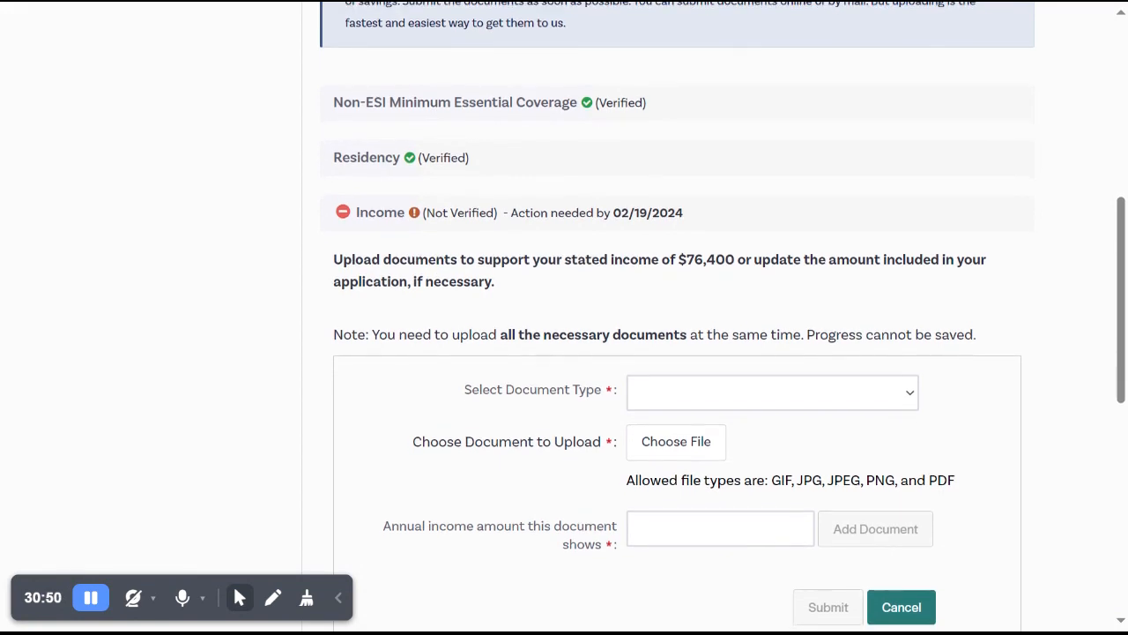
scroll(677, 318, "down", 2)
scroll(547, 280, "down", 3)
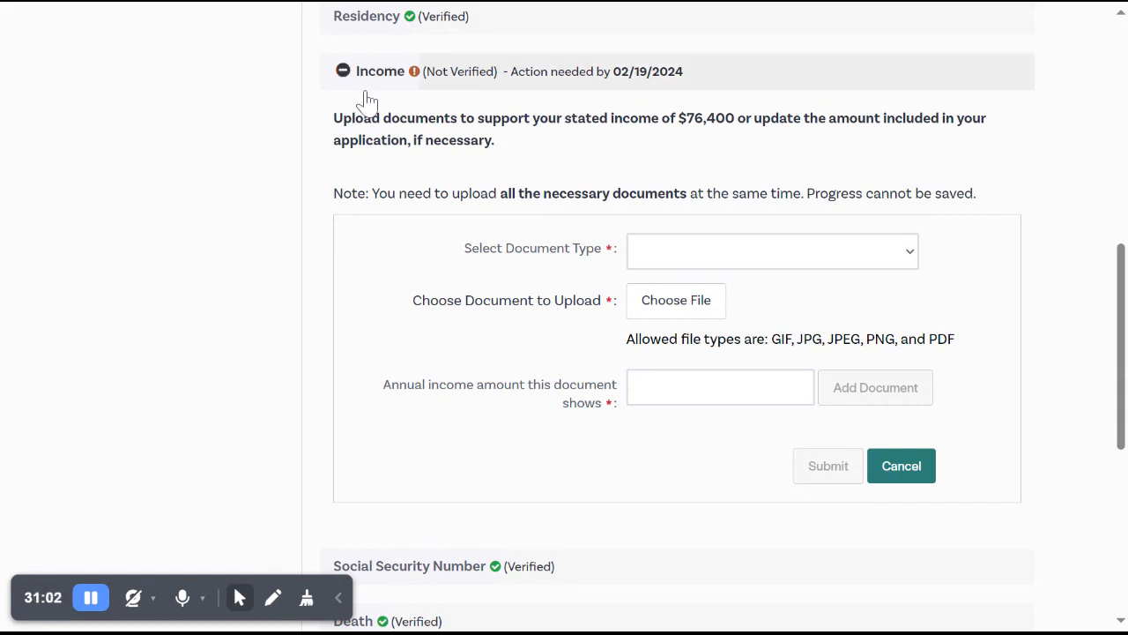
Add agent2.png as a "Pay stub indicating sick pay" showing an annual income of 76400, and submit it for the Income verification.
left_click(721, 262)
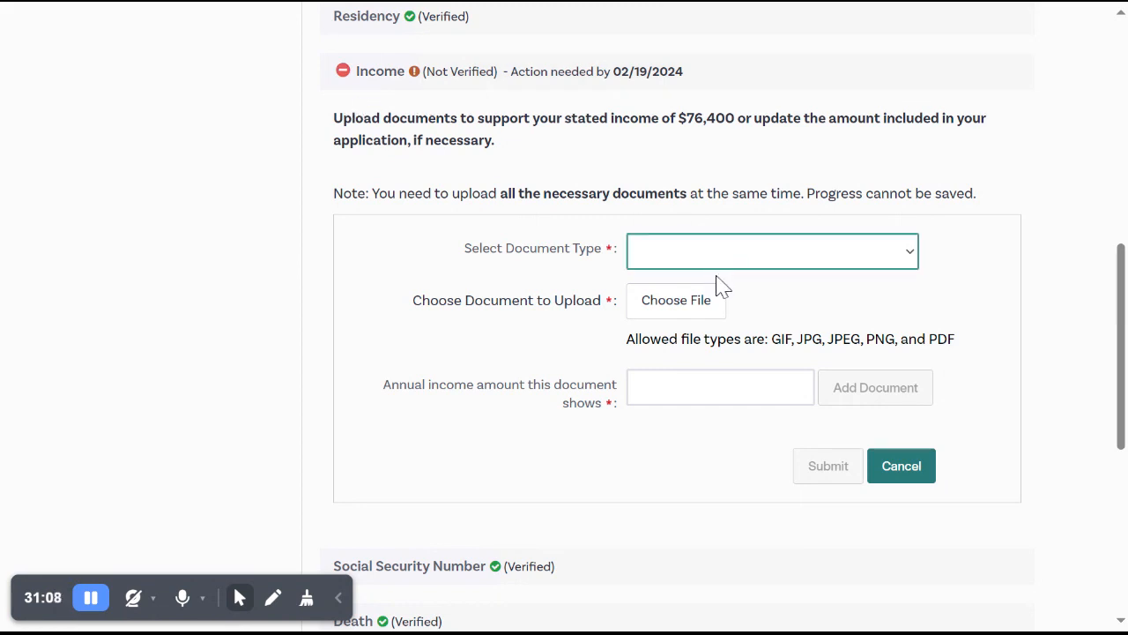
left_click(719, 290)
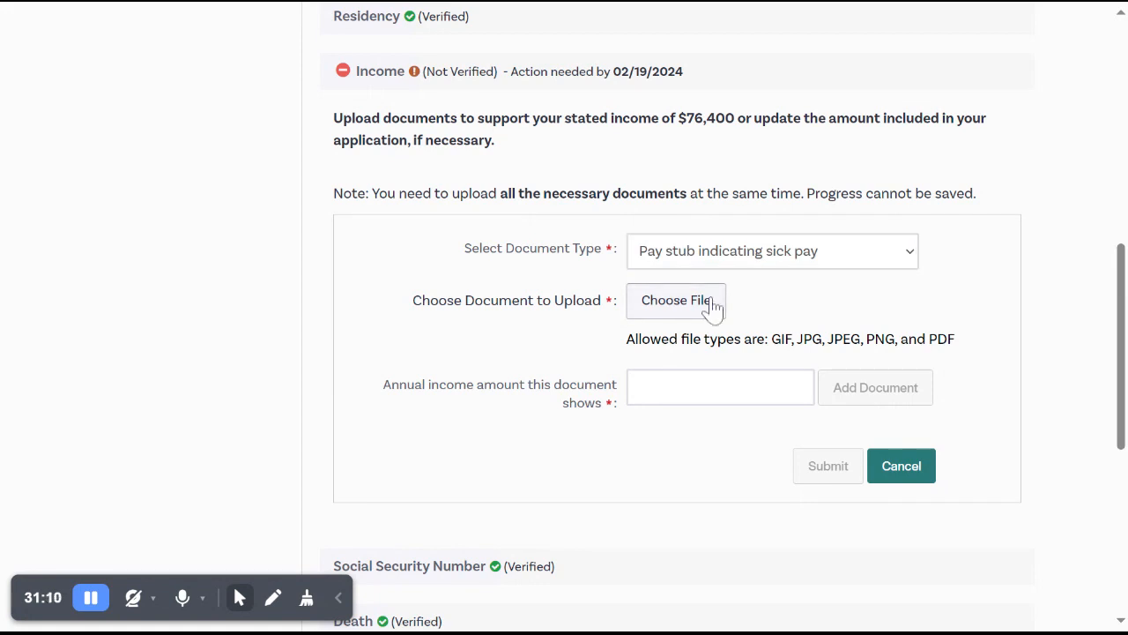
left_click(714, 304)
left_click(667, 384)
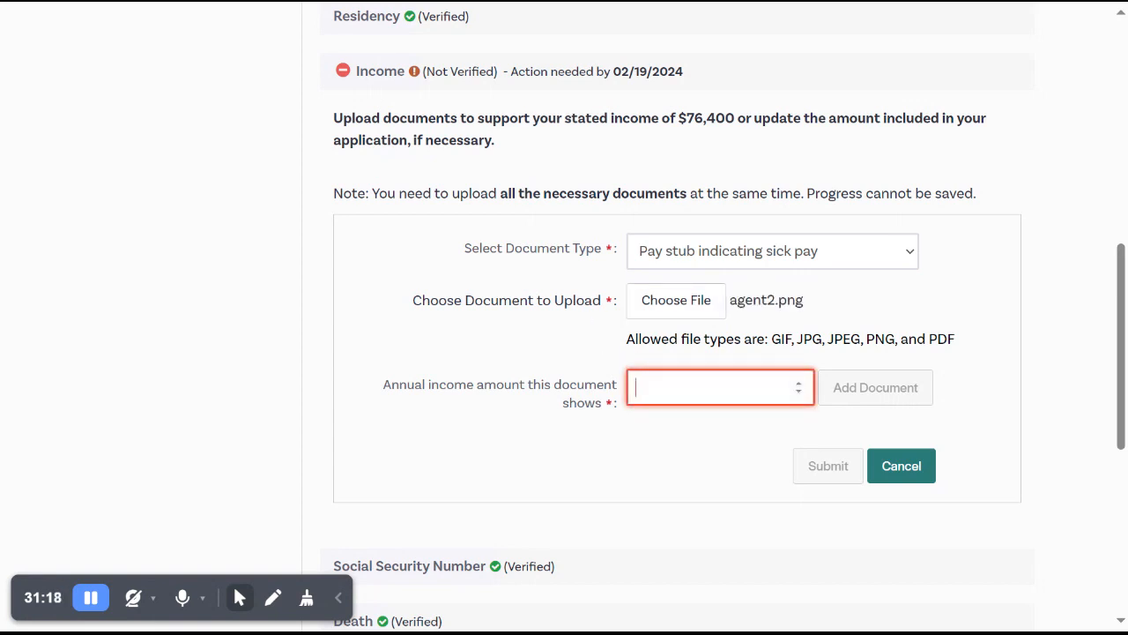
type("7")
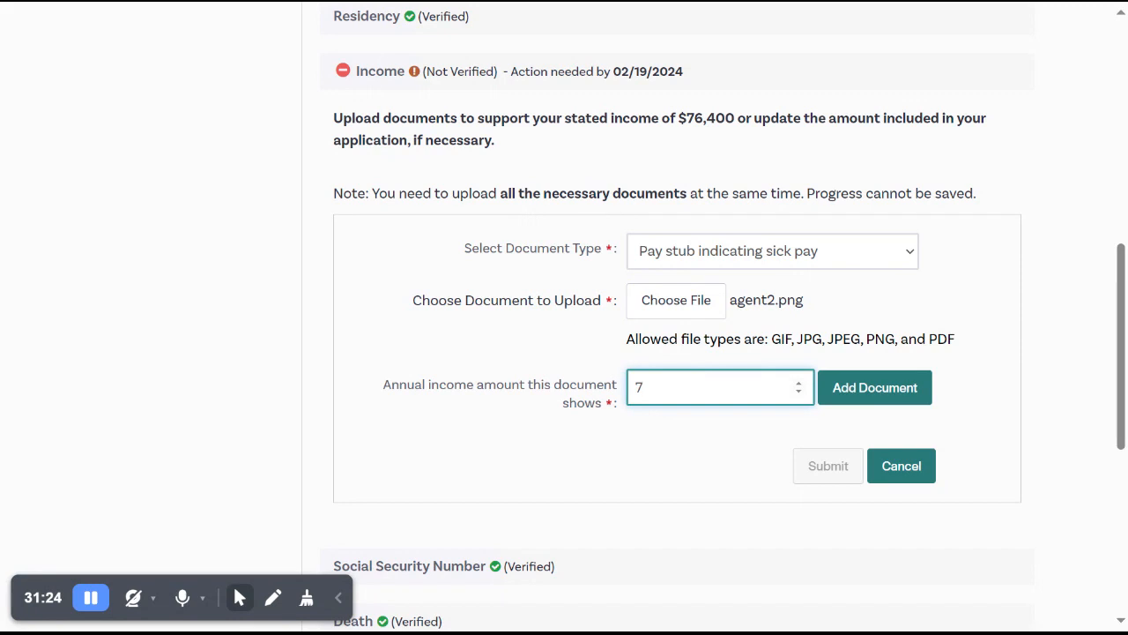
type("6400")
left_click(885, 398)
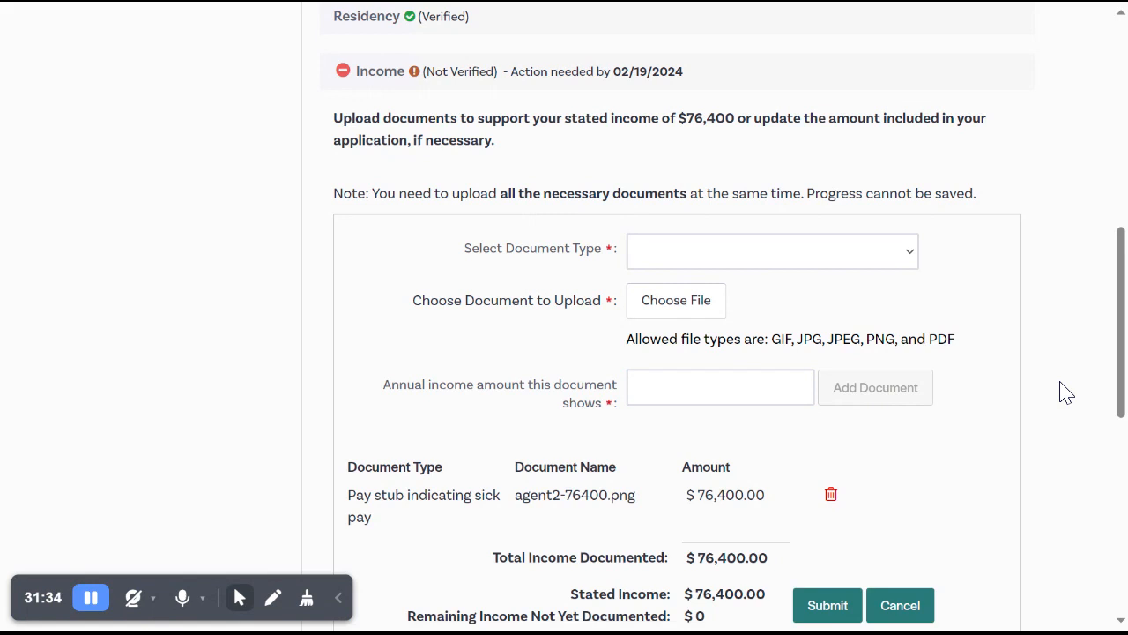
scroll(1066, 392, "down", 2)
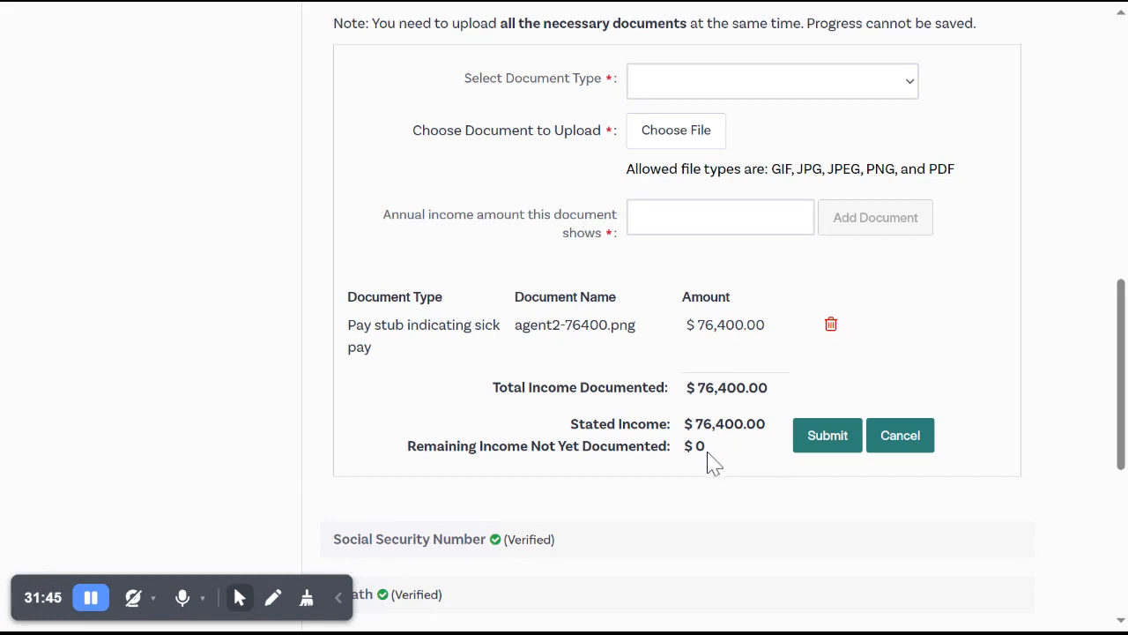
left_click(817, 451)
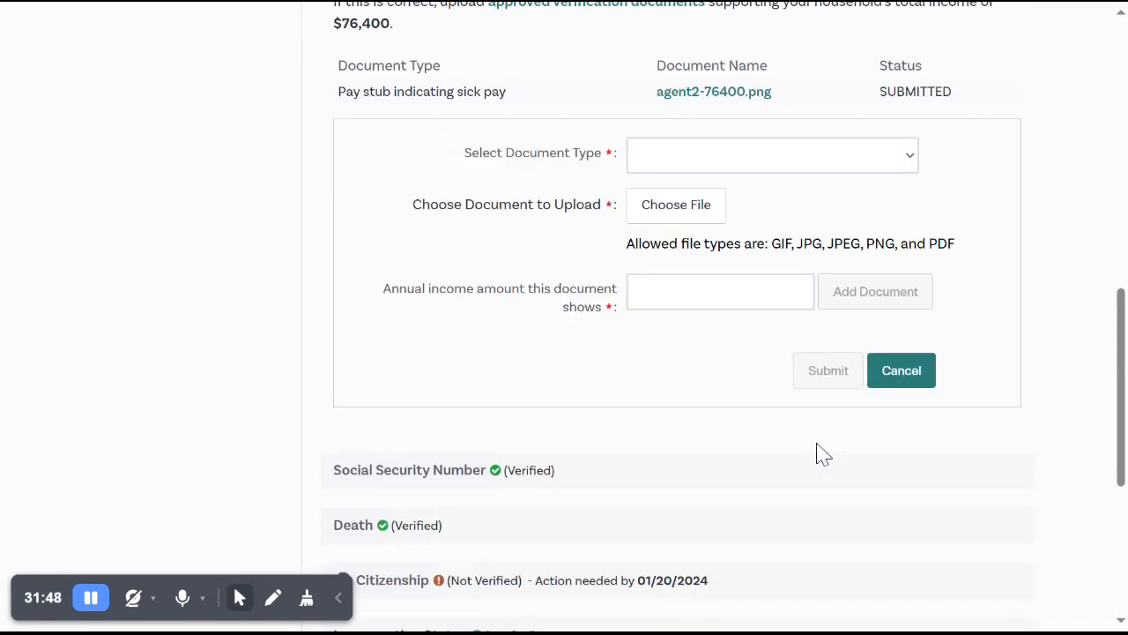
Return to the customer's dashboard and review the next steps, application status and household eligibility.
scroll(816, 442, "up", 1)
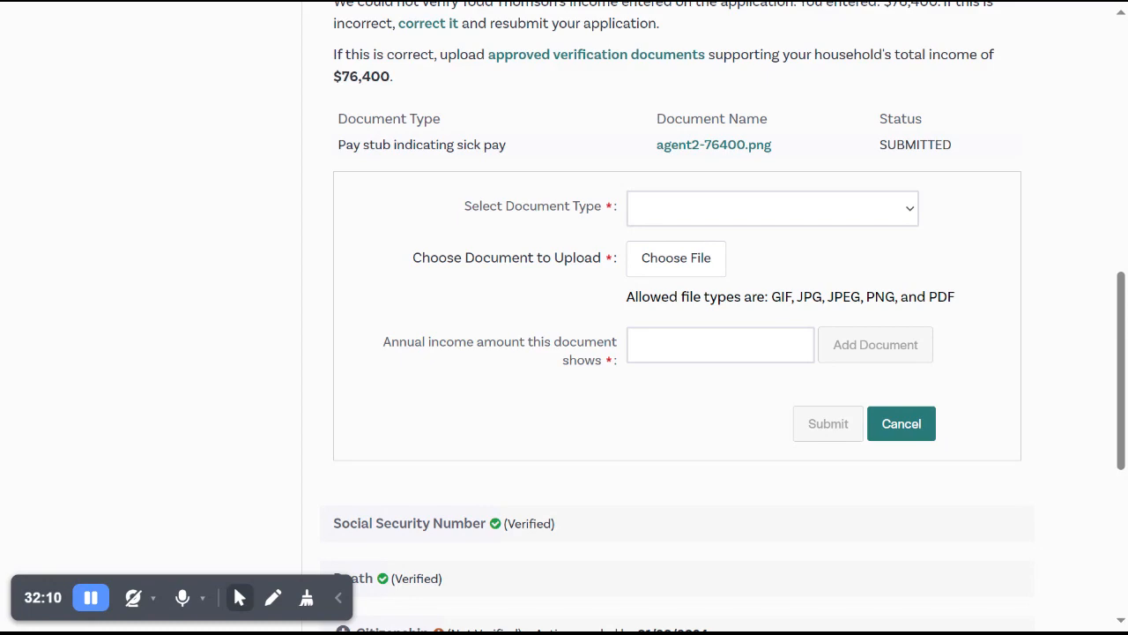
scroll(677, 317, "up", 7)
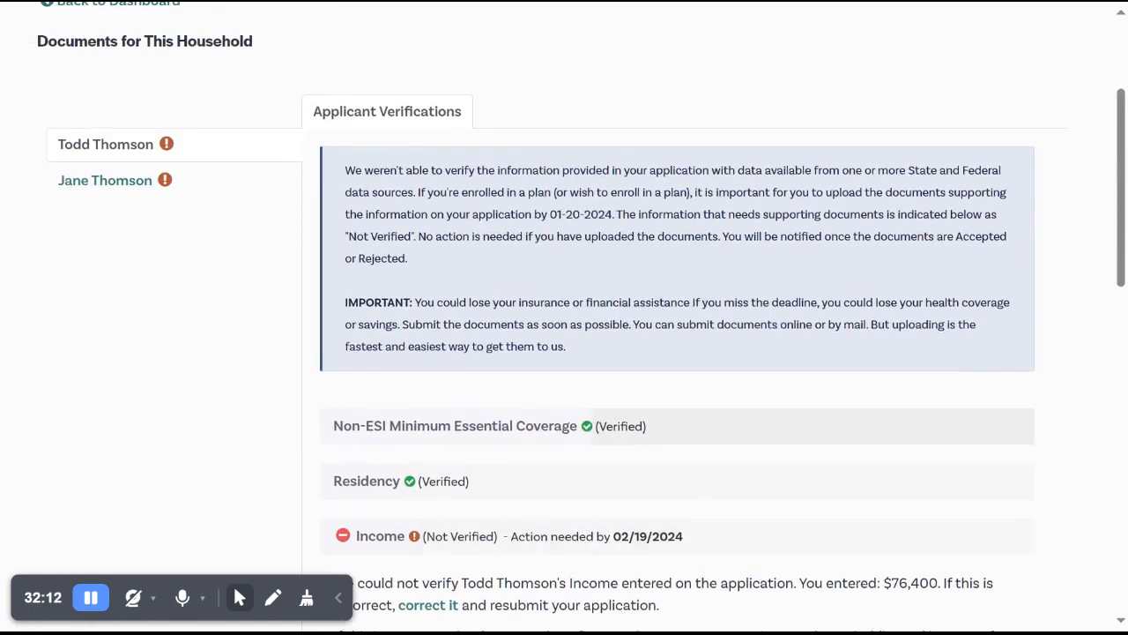
scroll(564, 317, "up", 2)
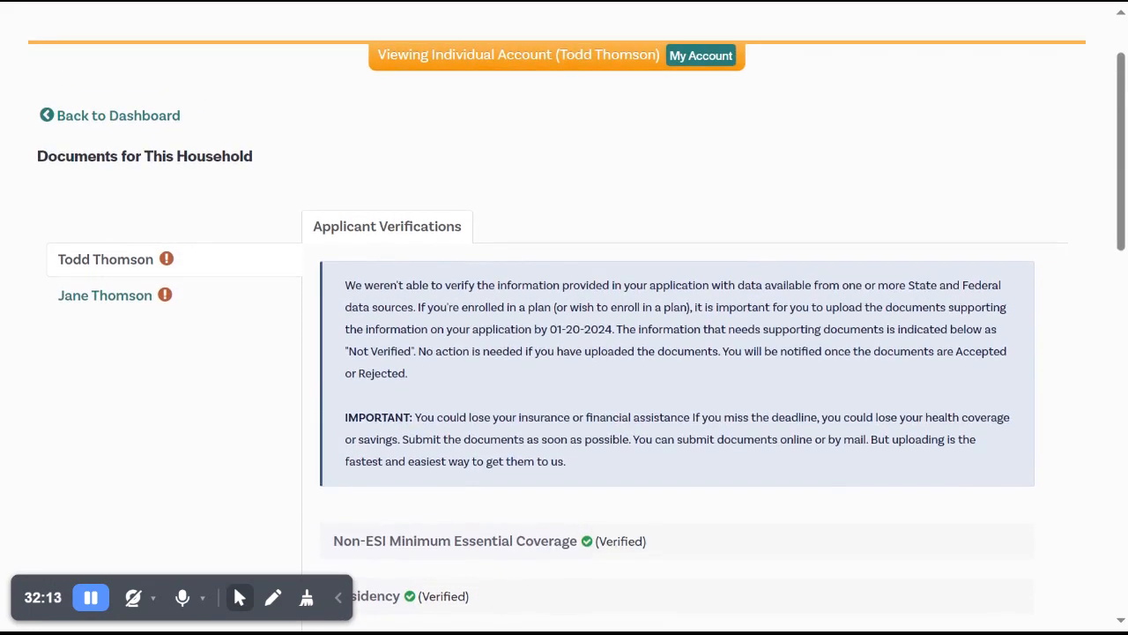
left_click(161, 119)
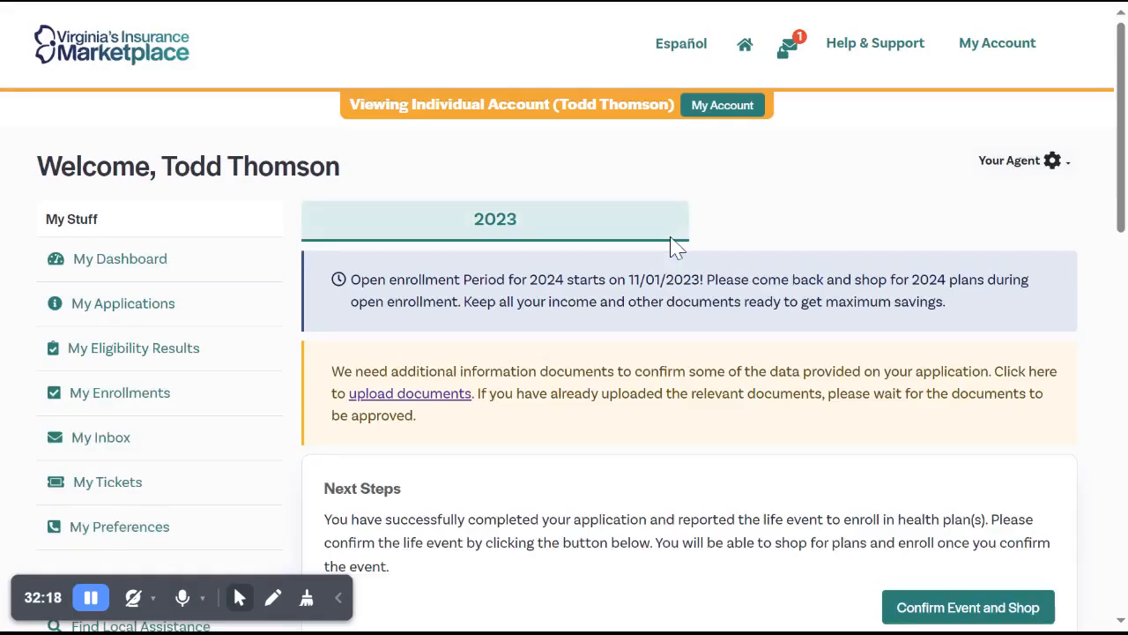
scroll(675, 245, "down", 4)
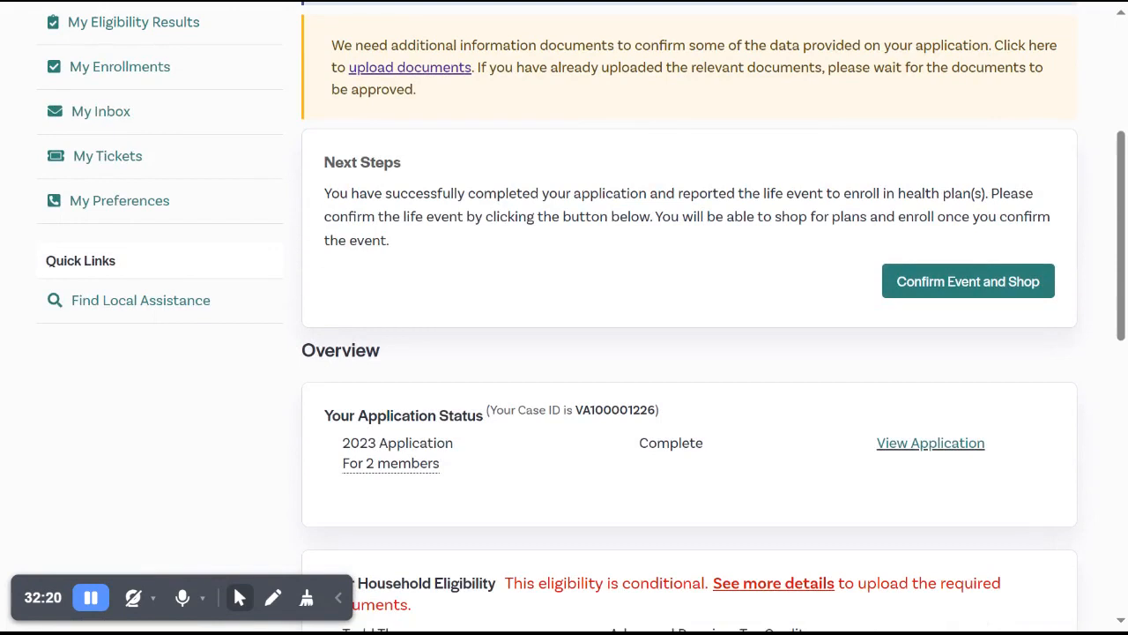
scroll(385, 388, "down", 1)
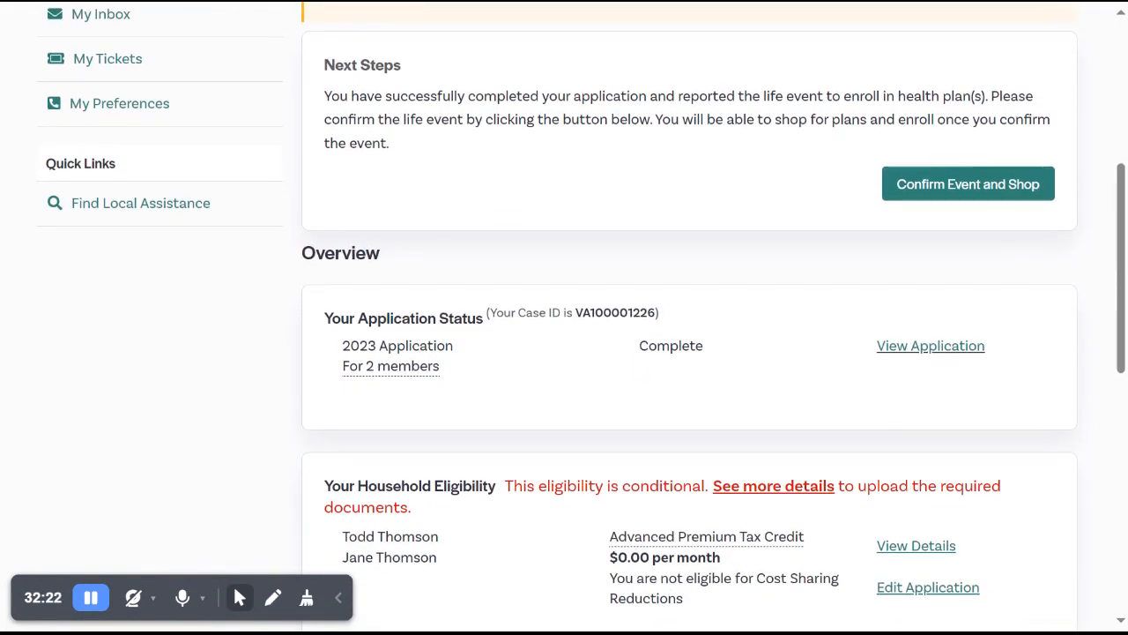
scroll(582, 317, "up", 2)
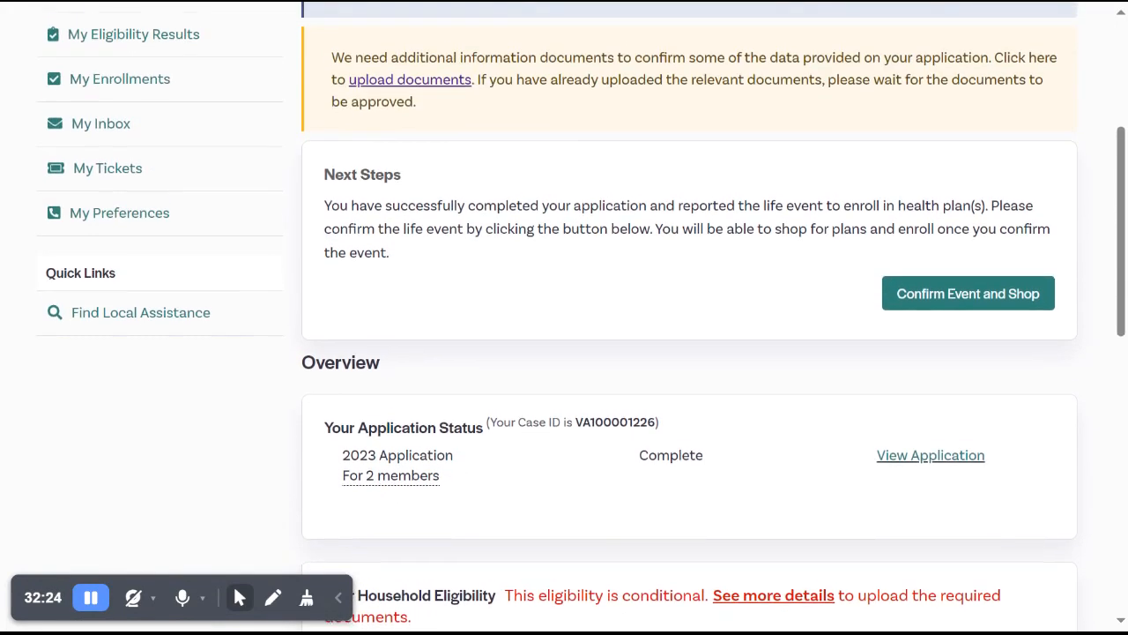
scroll(582, 317, "up", 1)
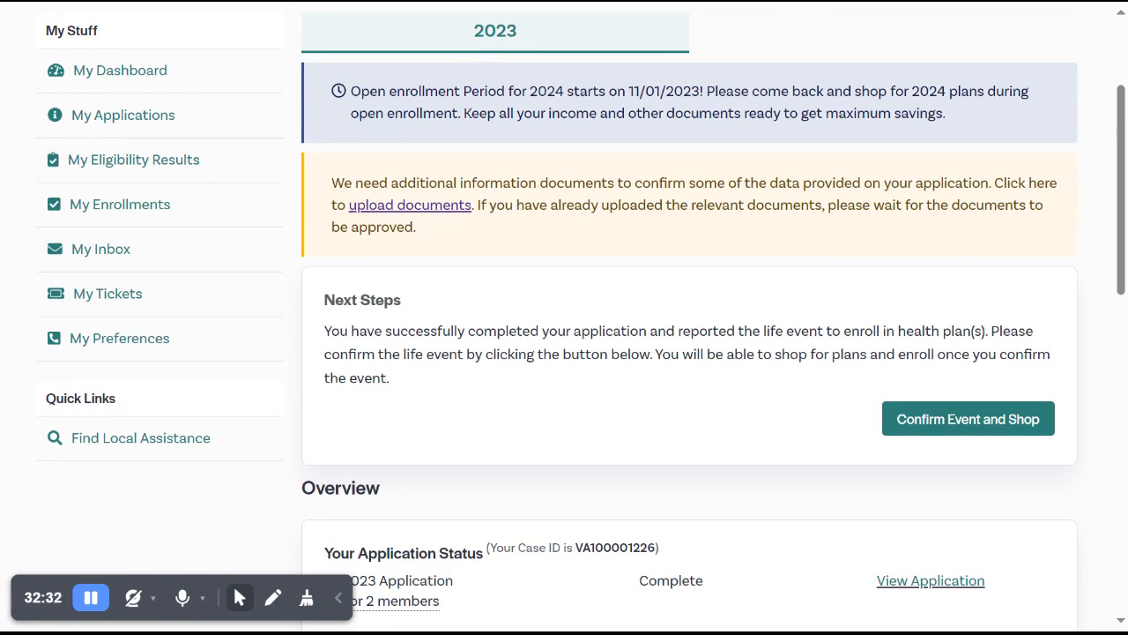
scroll(886, 141, "up", 2)
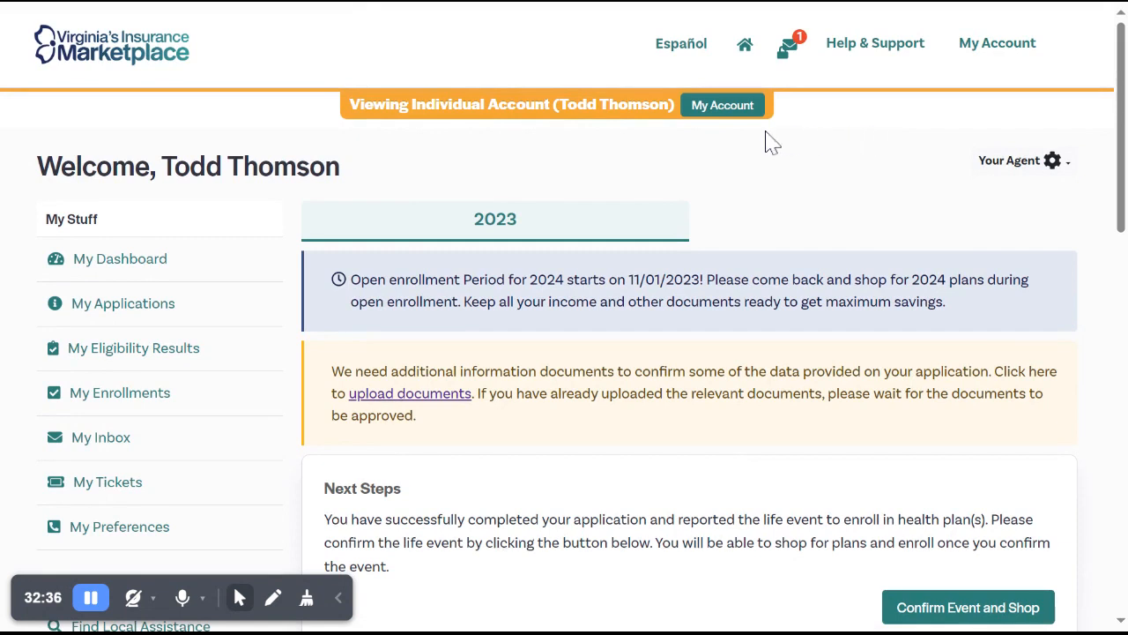
Leave the customer's account for the agent's own account and open the agent home dashboard.
left_click(735, 119)
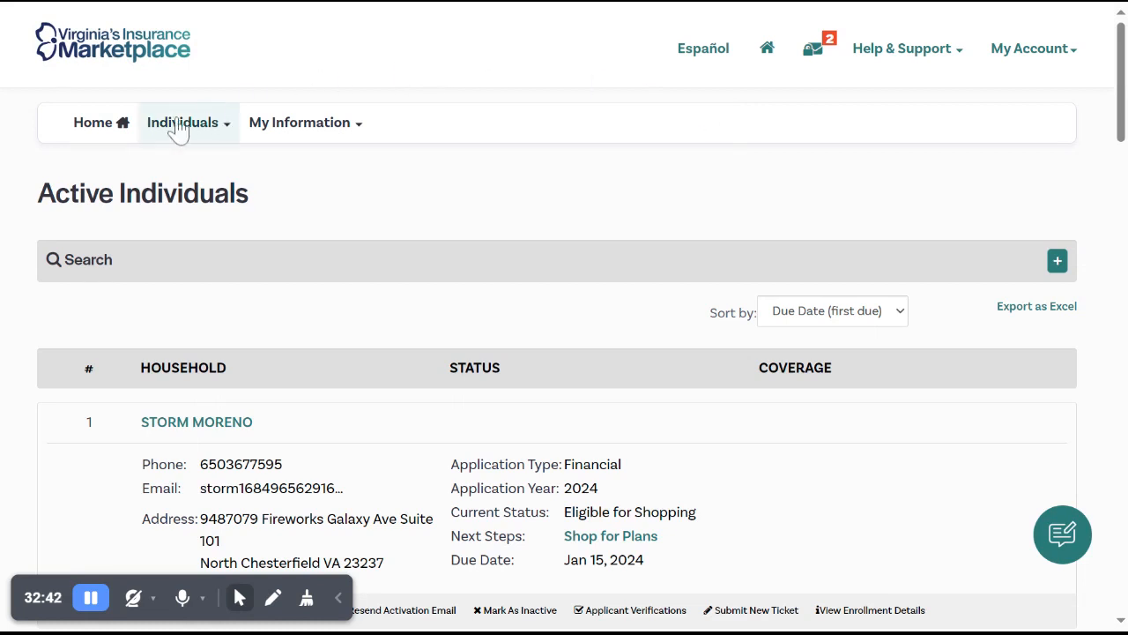
left_click(120, 149)
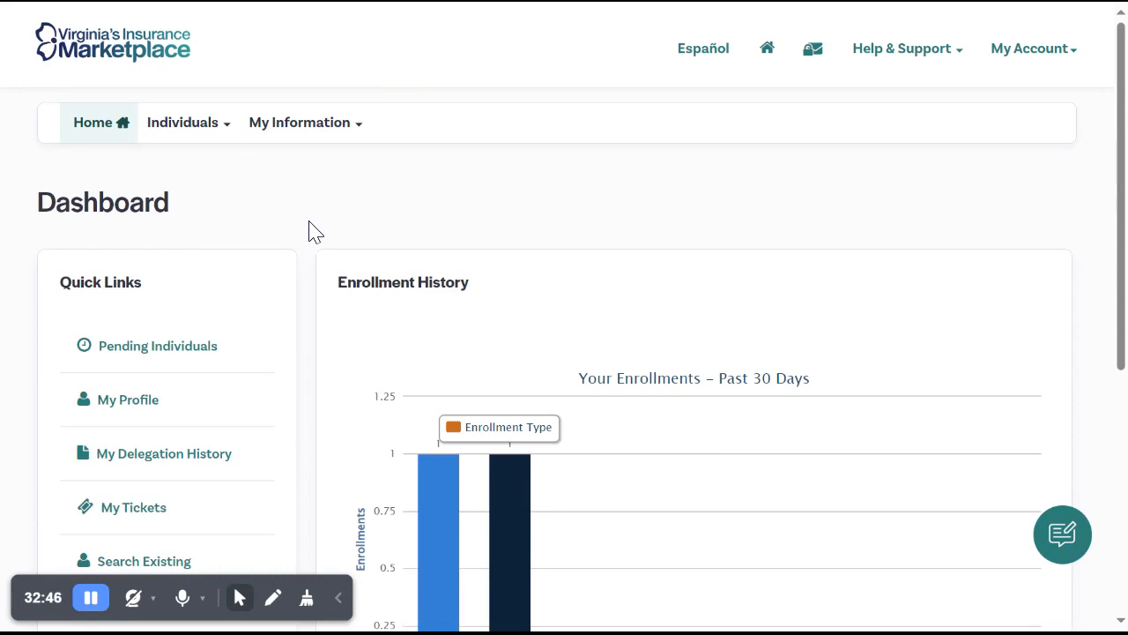
scroll(316, 232, "down", 2)
scroll(315, 232, "up", 2)
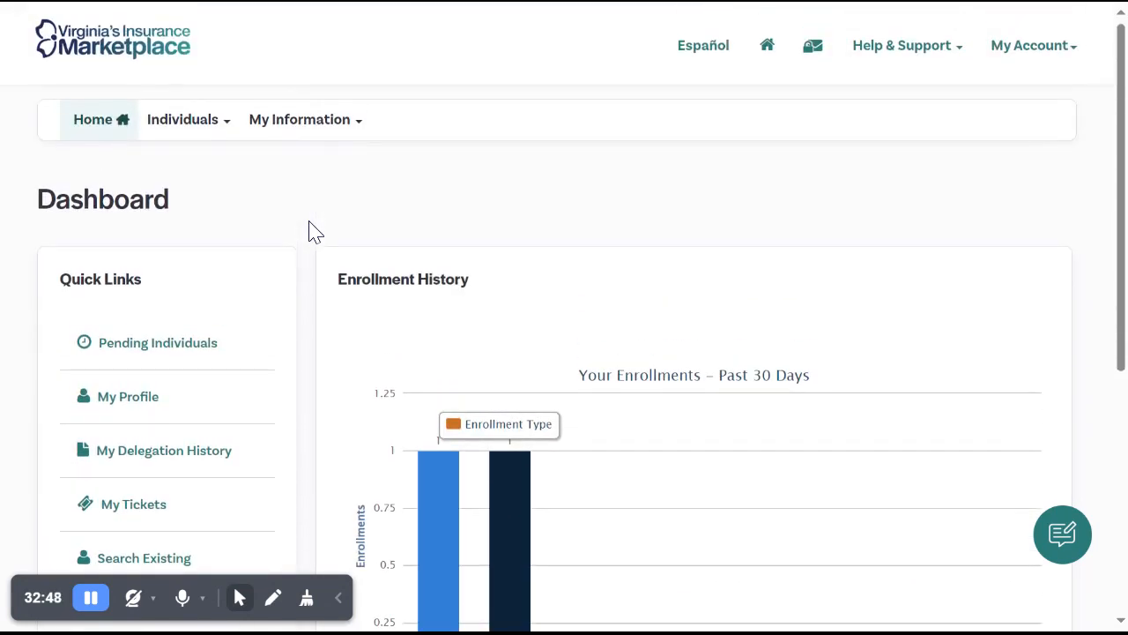